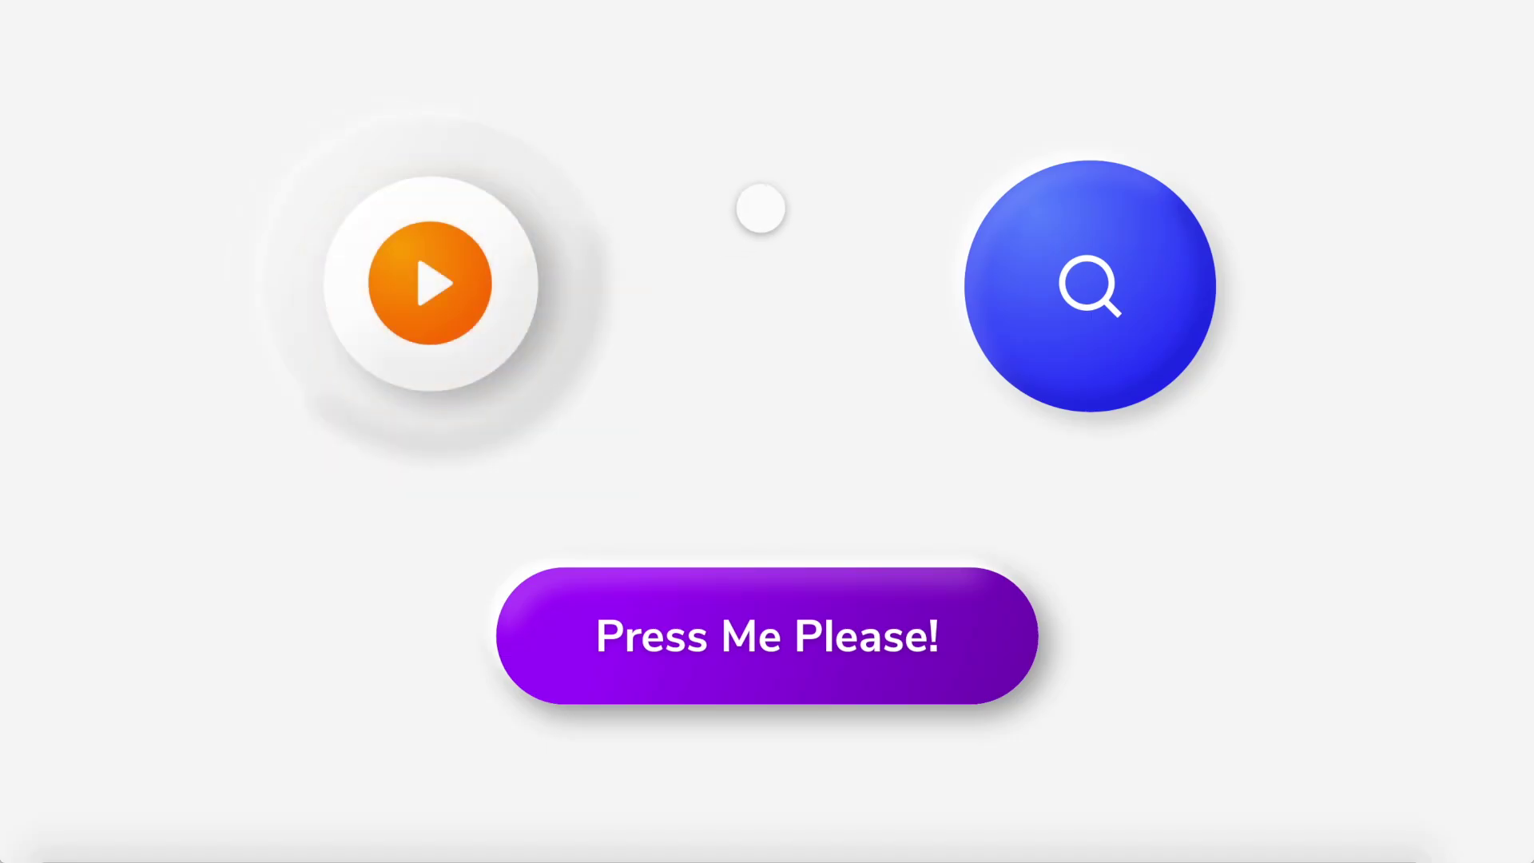
- Try out the play, search and "Press Me Please!" buttons in the finished interactive preview
{"action": "left_click", "coordinate": [535, 295]}
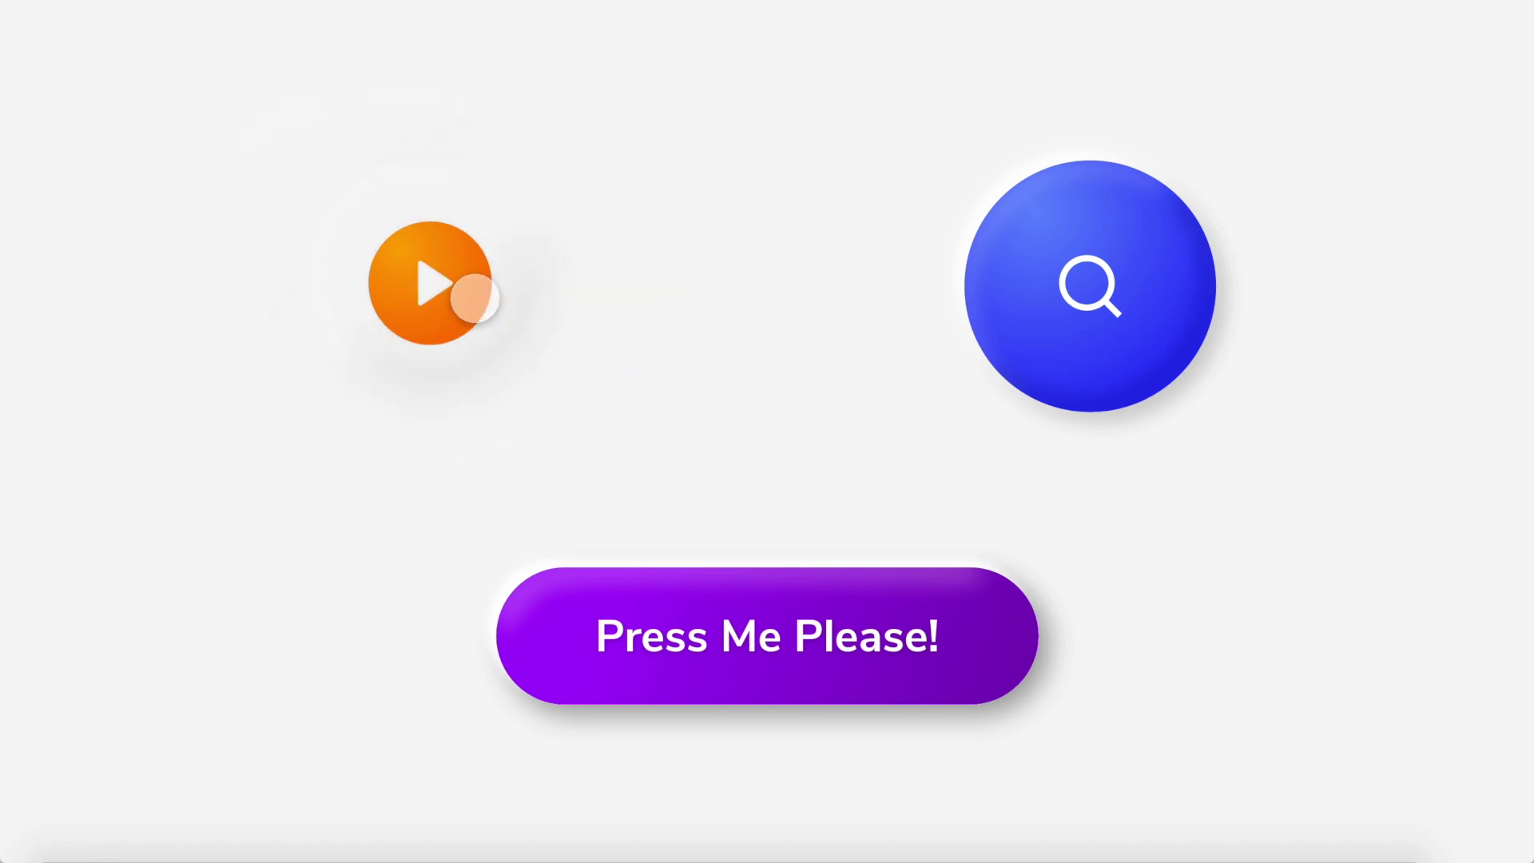
{"action": "left_click", "coordinate": [1089, 362]}
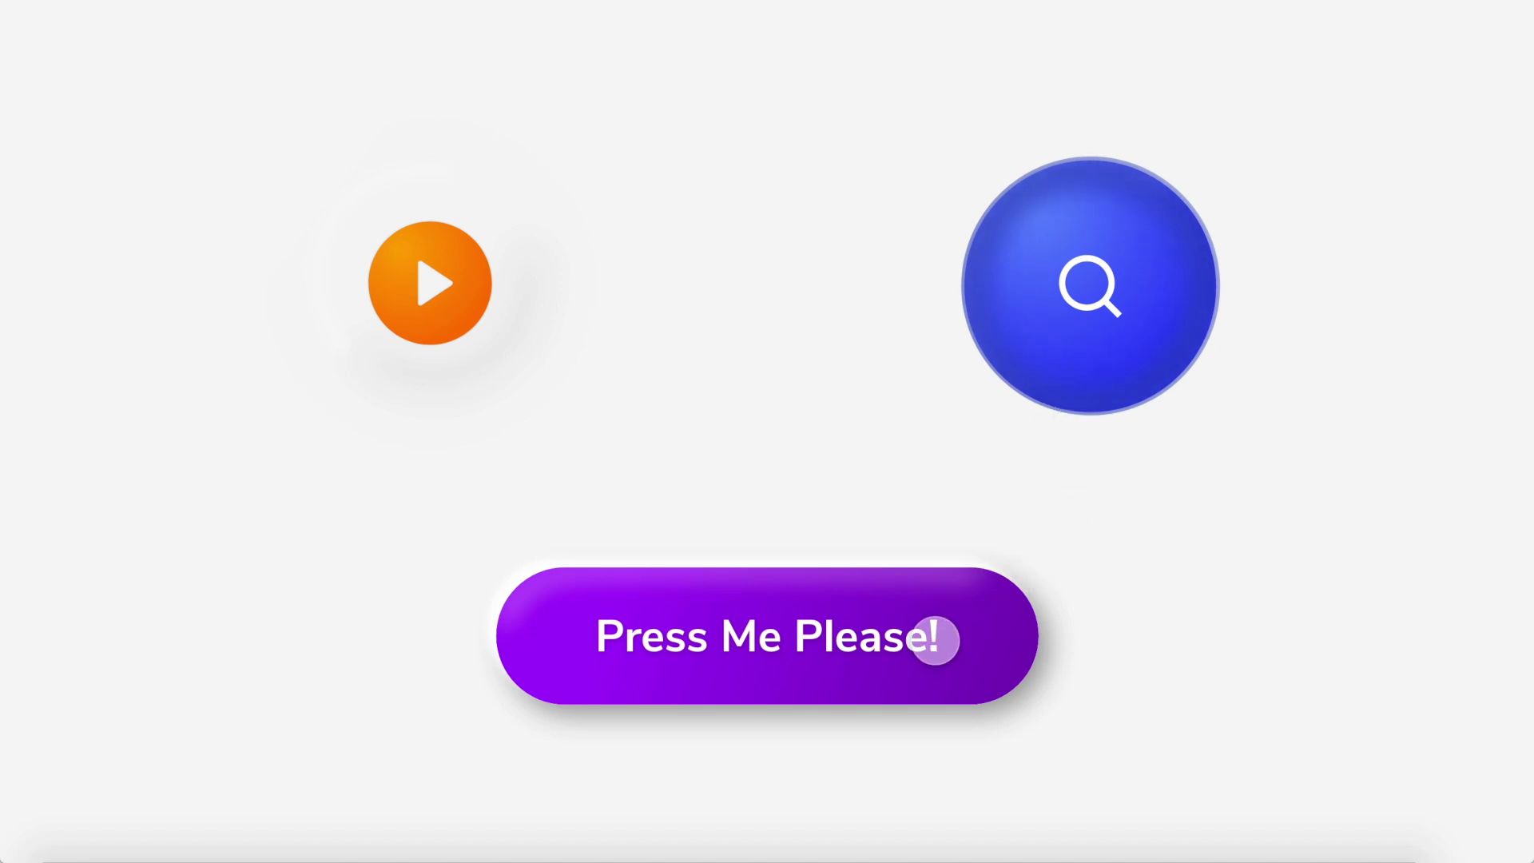
{"action": "left_click", "coordinate": [936, 641]}
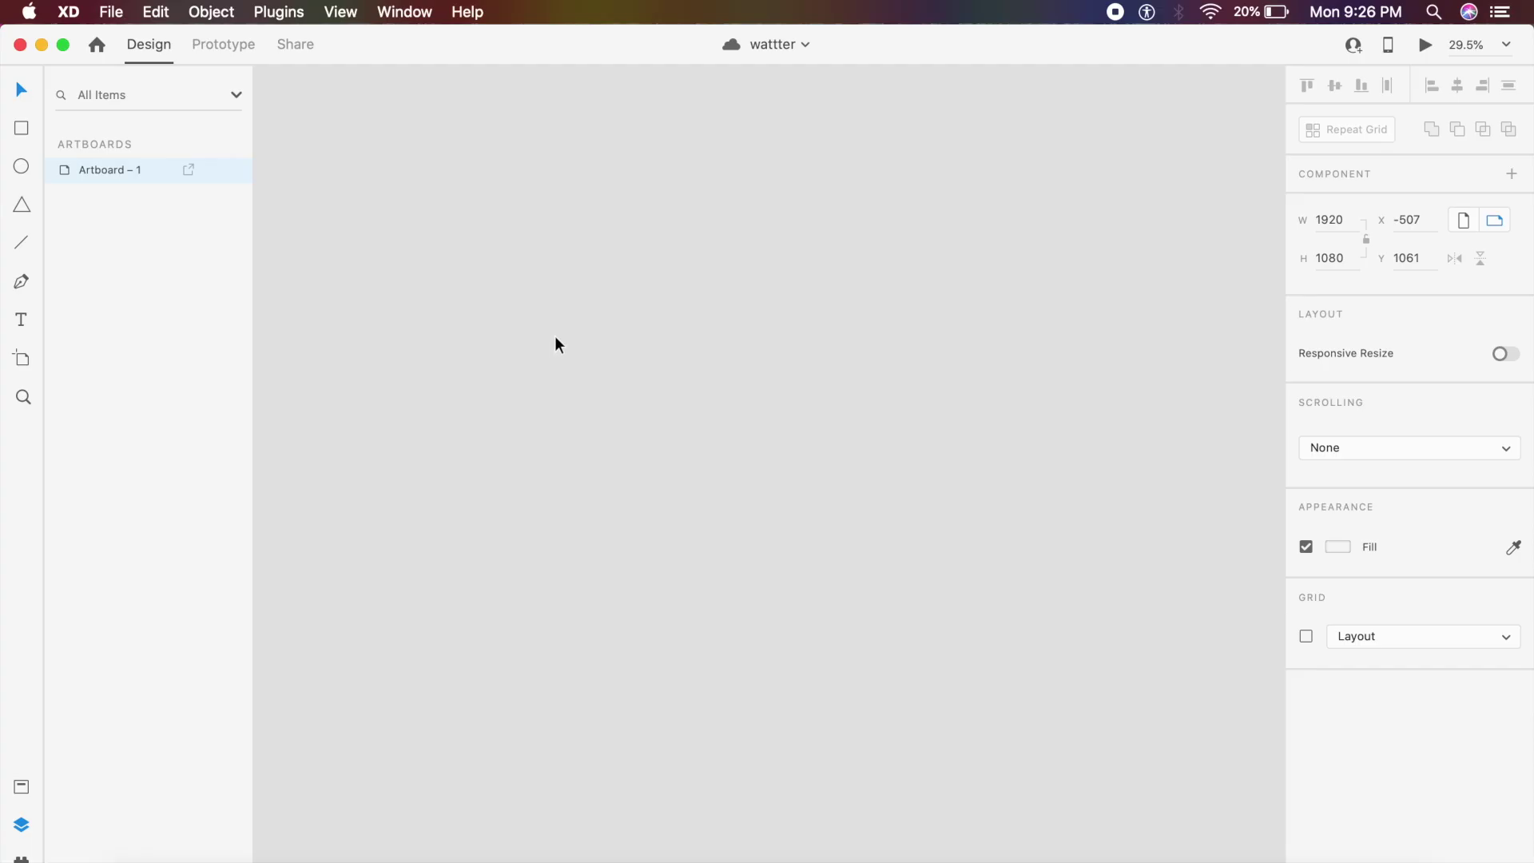
- Create a square 1242 by 1242 px artboard on an empty area of the canvas
{"action": "key", "text": "a"}
{"action": "left_click_drag", "start_coordinate": [507, 247], "coordinate": [899, 686]}
{"action": "key", "text": "Escape"}
{"action": "key", "text": "v"}
{"action": "left_click", "coordinate": [813, 486]}
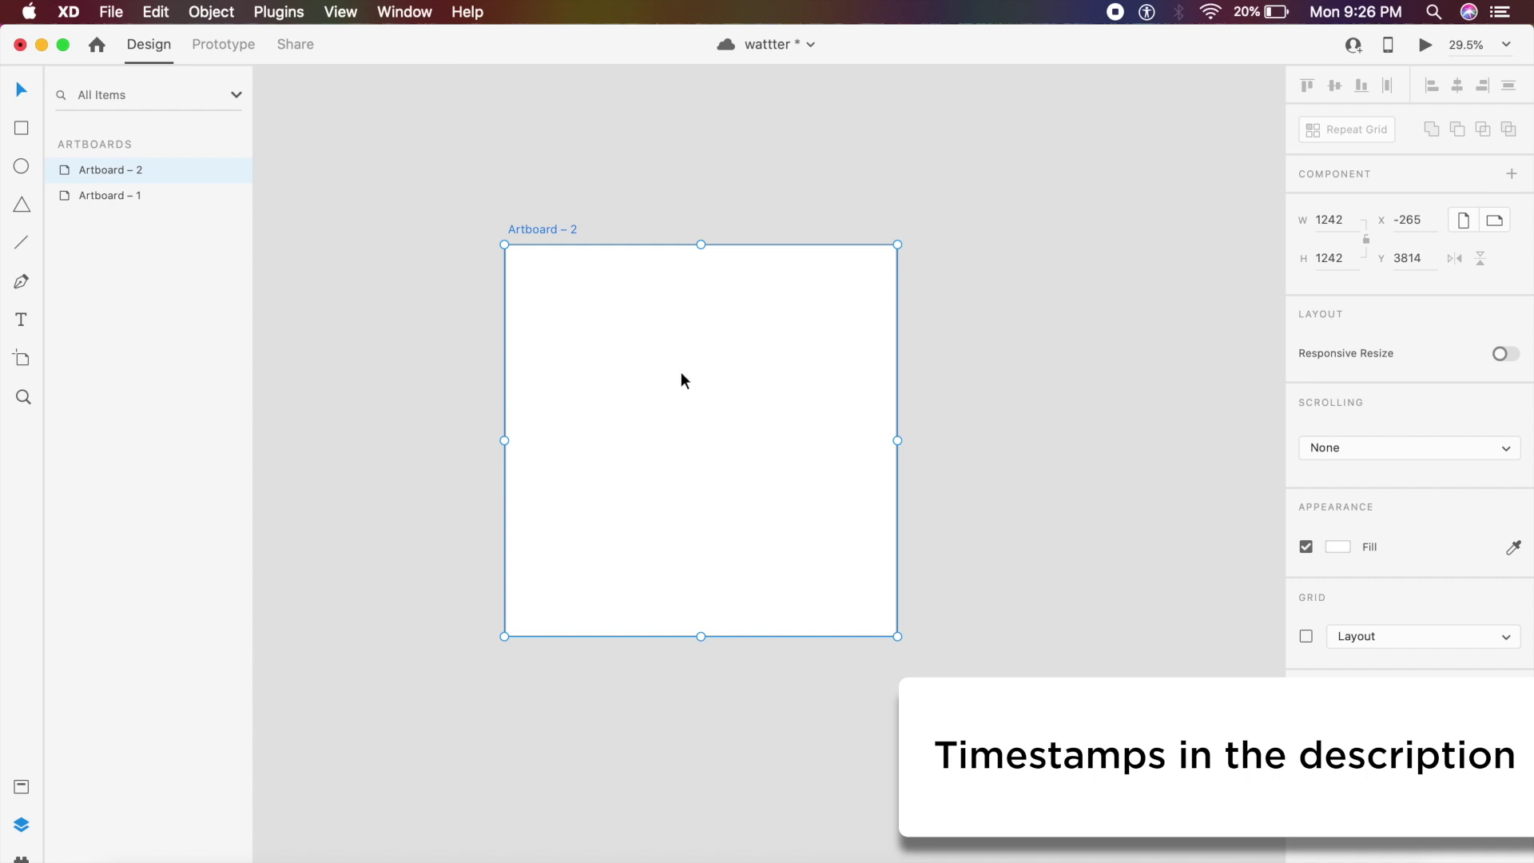
{"action": "key", "text": "v"}
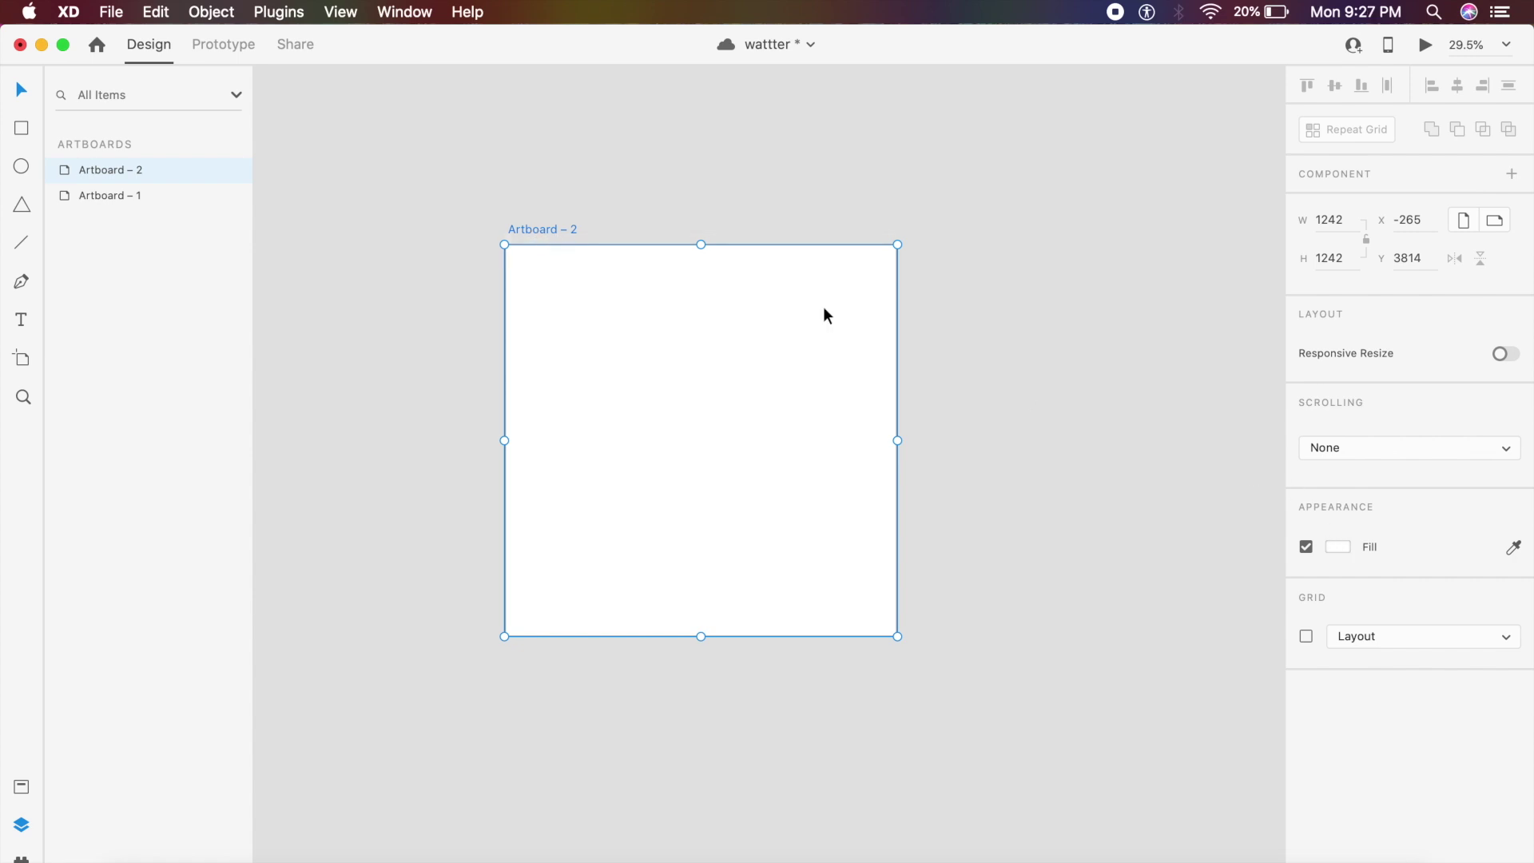
- Change the new square artboard's fill to light grey (#EDEDED)
{"action": "left_click", "coordinate": [1341, 548]}
{"action": "left_click_drag", "start_coordinate": [1092, 464], "coordinate": [1084, 456]}
{"action": "left_click", "coordinate": [967, 442]}
{"action": "scroll", "coordinate": [639, 349], "scroll_direction": "left", "scroll_amount": 2}
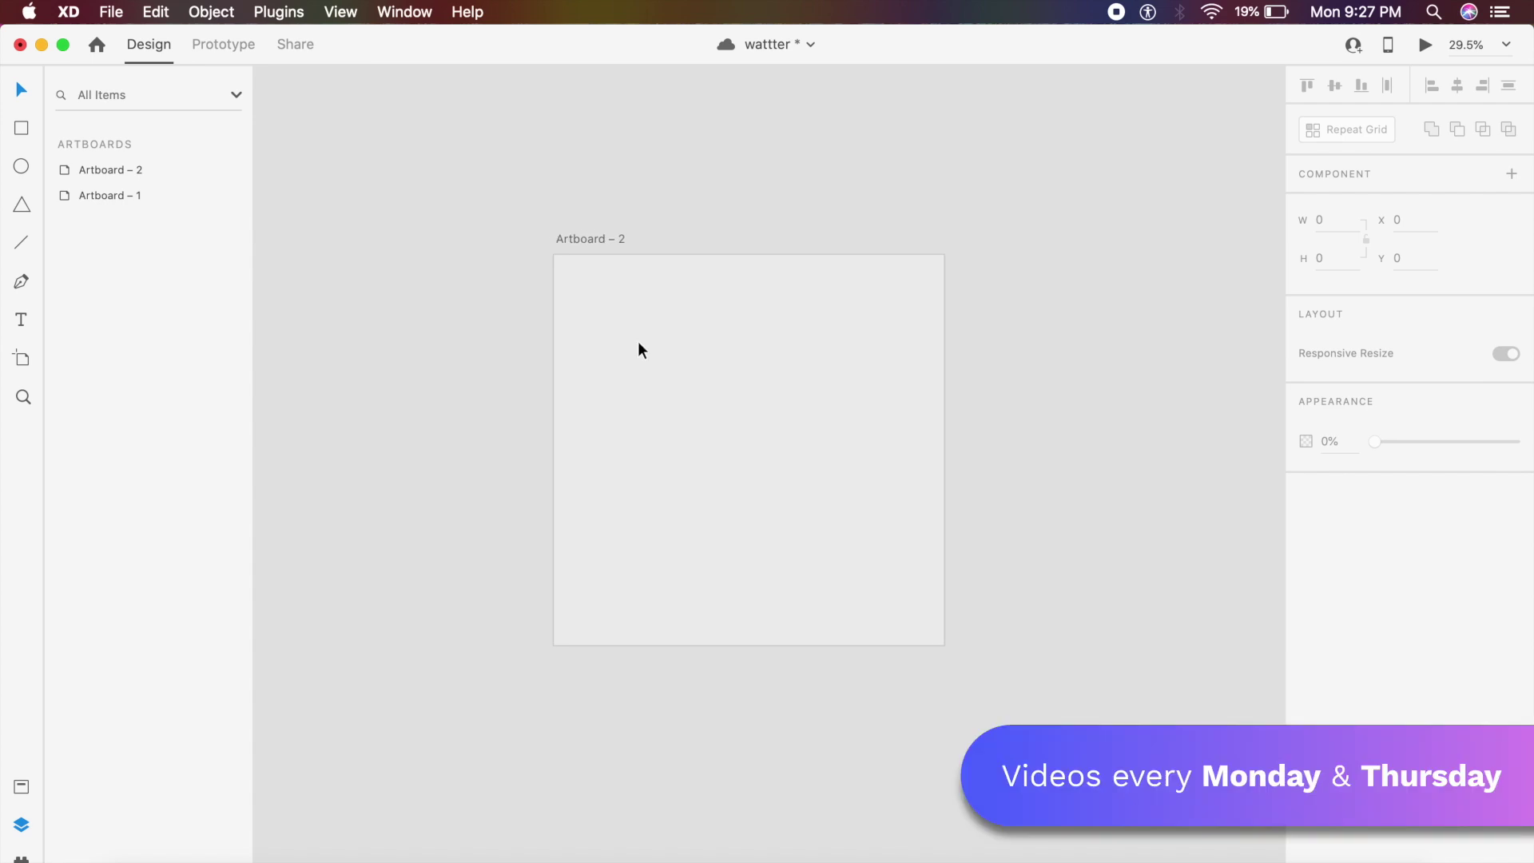
- Draw a circle about 859 px wide centred on the artboard and place a copy overlapping its right side
{"action": "key", "text": "e"}
{"action": "left_click_drag", "start_coordinate": [639, 342], "coordinate": [908, 637]}
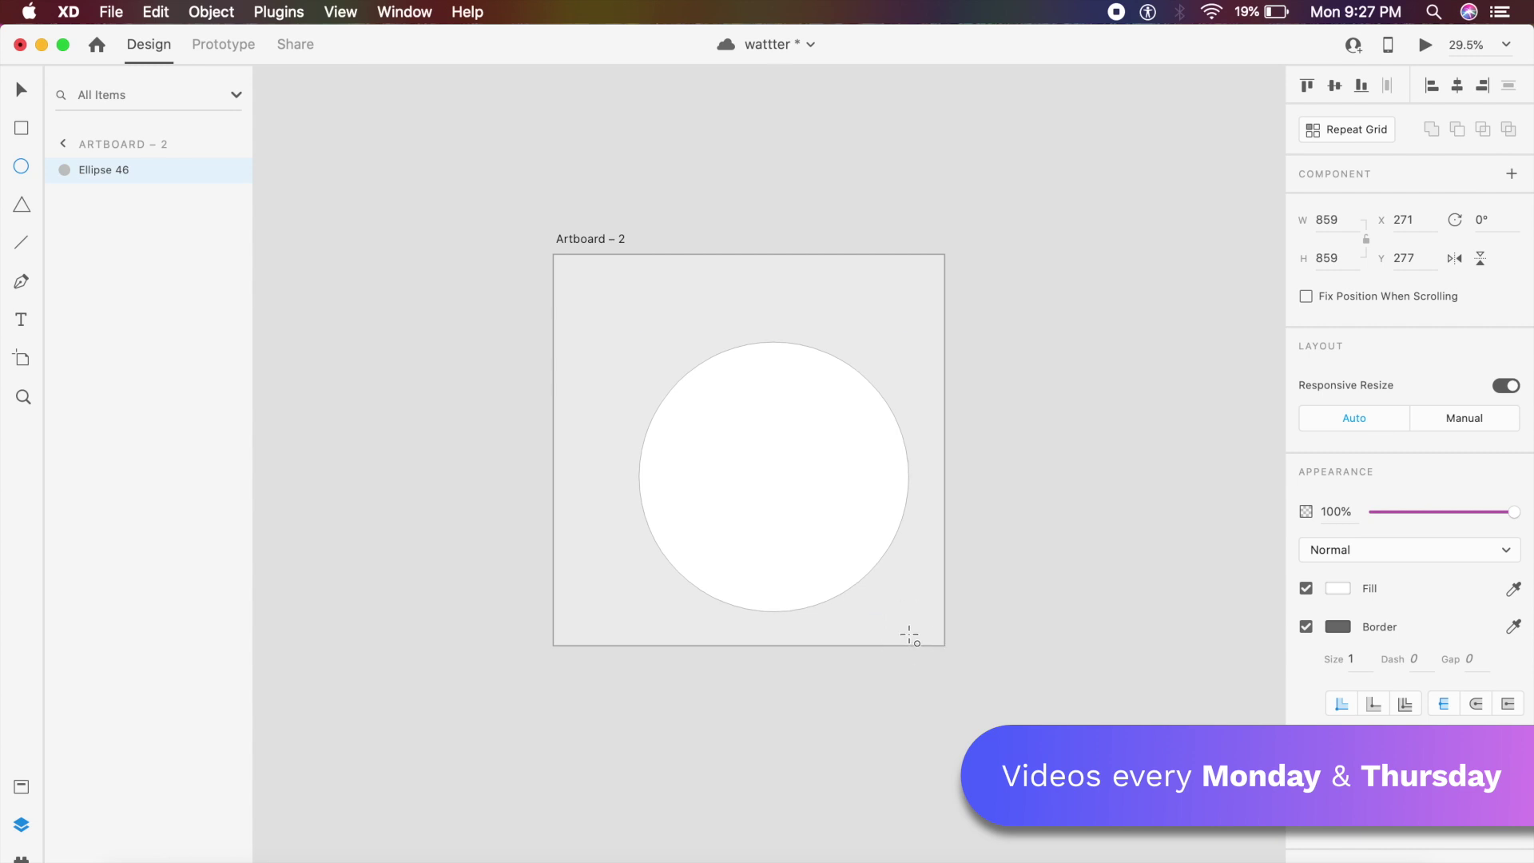
{"action": "key", "text": "Escape"}
{"action": "left_click", "coordinate": [791, 460]}
{"action": "left_click_drag", "start_coordinate": [791, 462], "coordinate": [951, 438]}
- Remove the centred circle's border and fill it with the light grey sampled from the artboard
{"action": "left_click", "coordinate": [652, 422]}
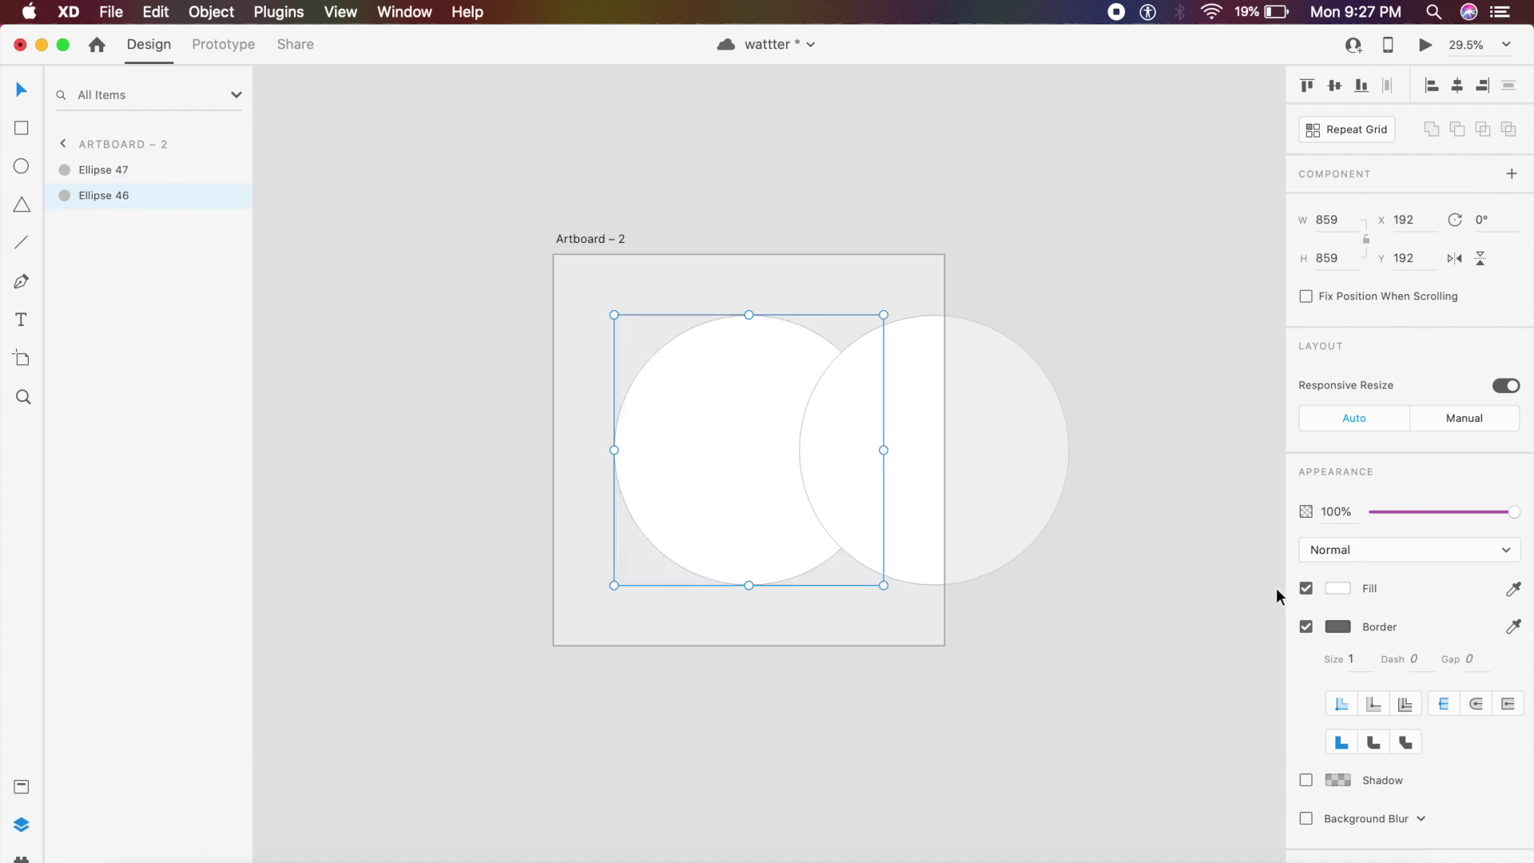
{"action": "left_click", "coordinate": [1306, 628]}
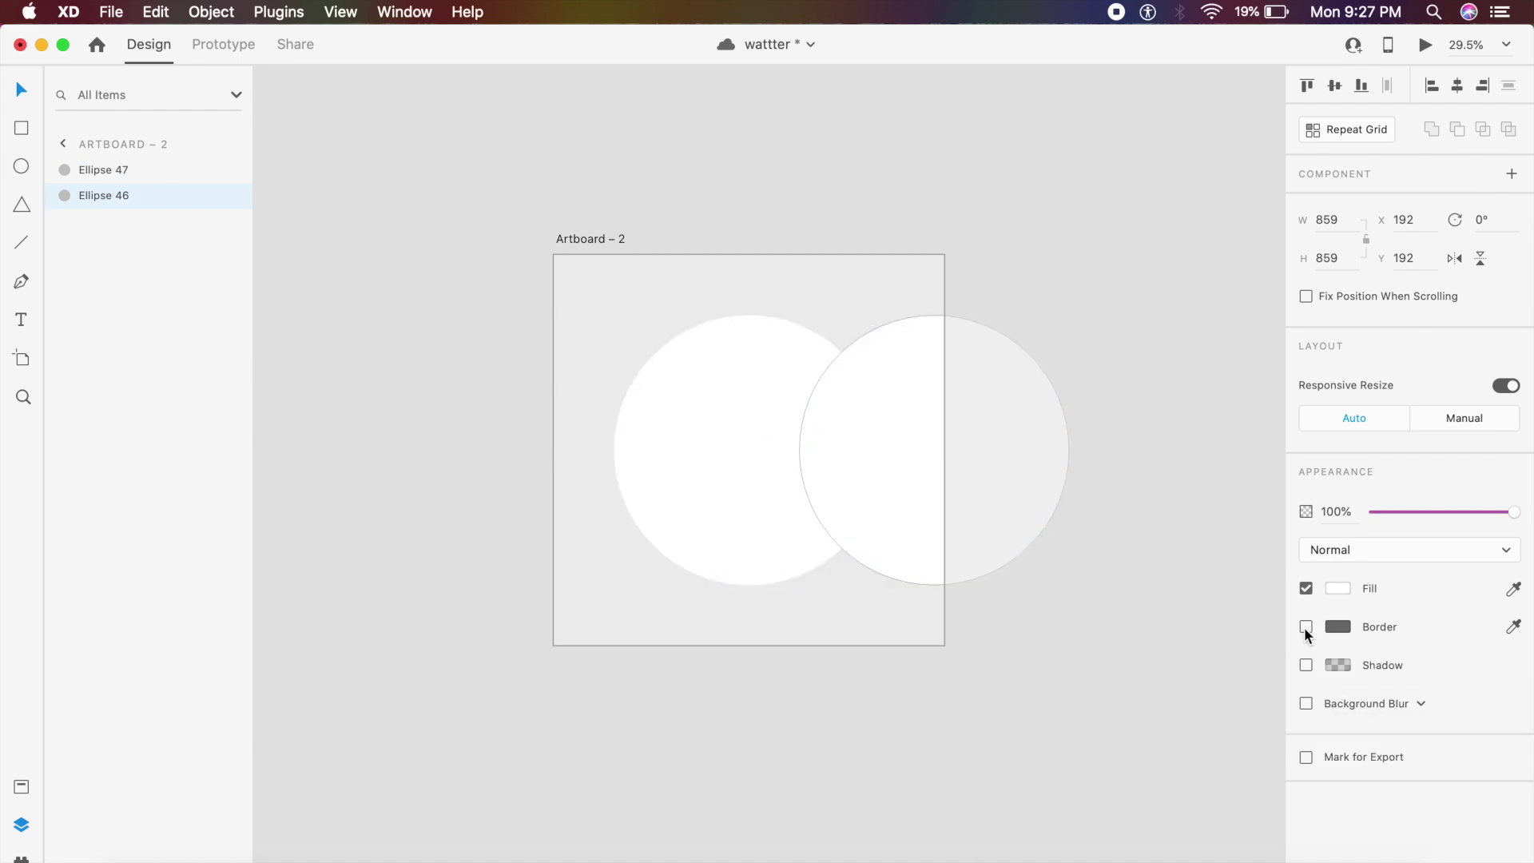
{"action": "left_click", "coordinate": [1516, 591]}
{"action": "left_click", "coordinate": [799, 274]}
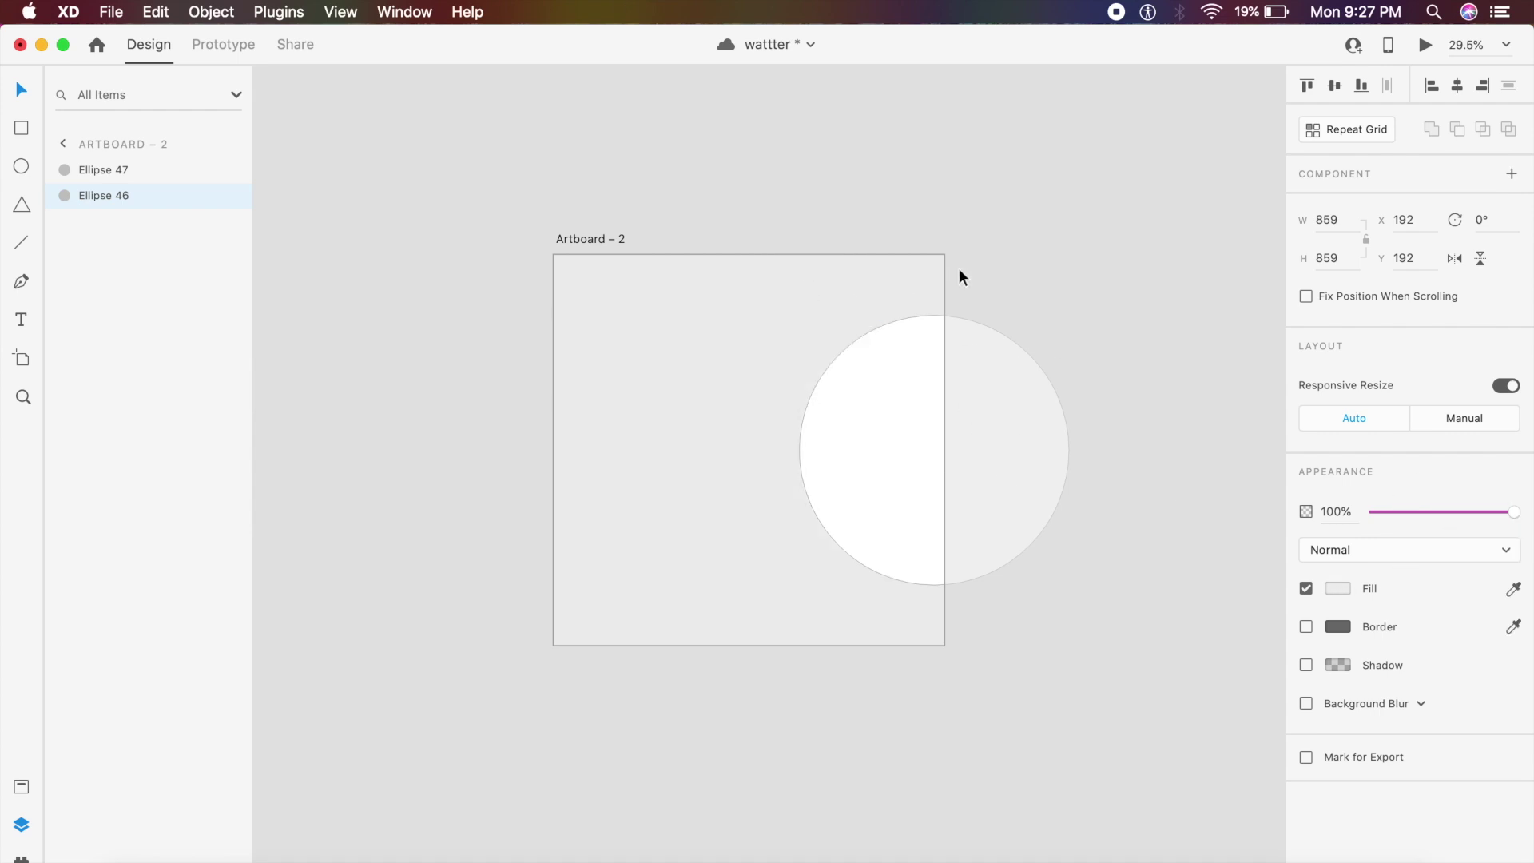
- Remove the white circle's border and scale it down to about 678 px inside the artboard
{"action": "left_click", "coordinate": [958, 271]}
{"action": "left_click_drag", "start_coordinate": [932, 438], "coordinate": [828, 438]}
{"action": "left_click", "coordinate": [1307, 630]}
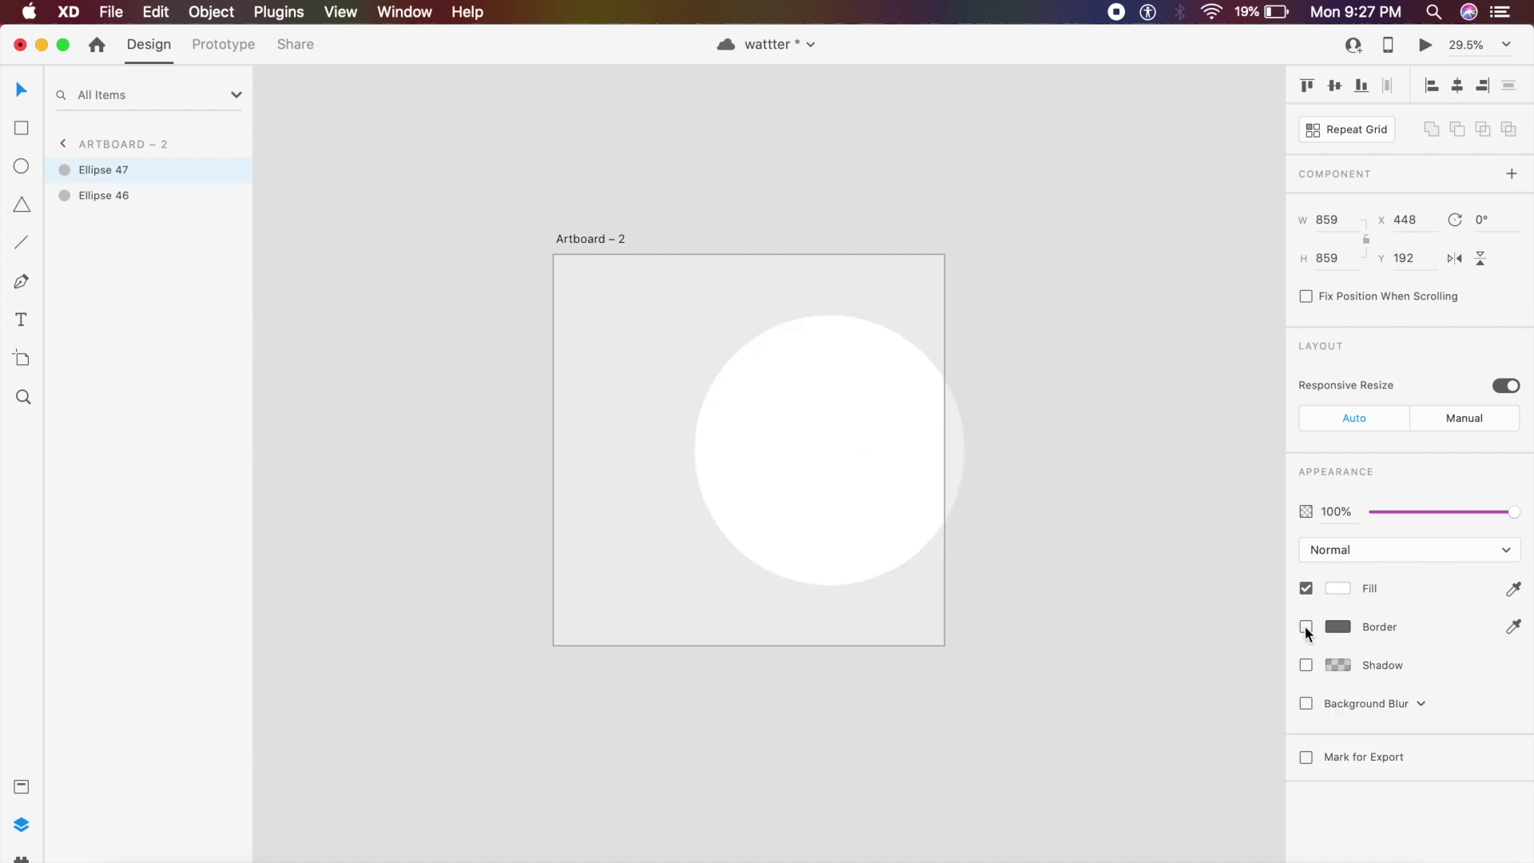
{"action": "left_click_drag", "start_coordinate": [966, 585], "coordinate": [908, 527]}
- Give the white circle a linear gradient fill and tilt it by moving the white start point toward its upper-left edge
{"action": "left_click", "coordinate": [1340, 589]}
{"action": "left_click", "coordinate": [1343, 592]}
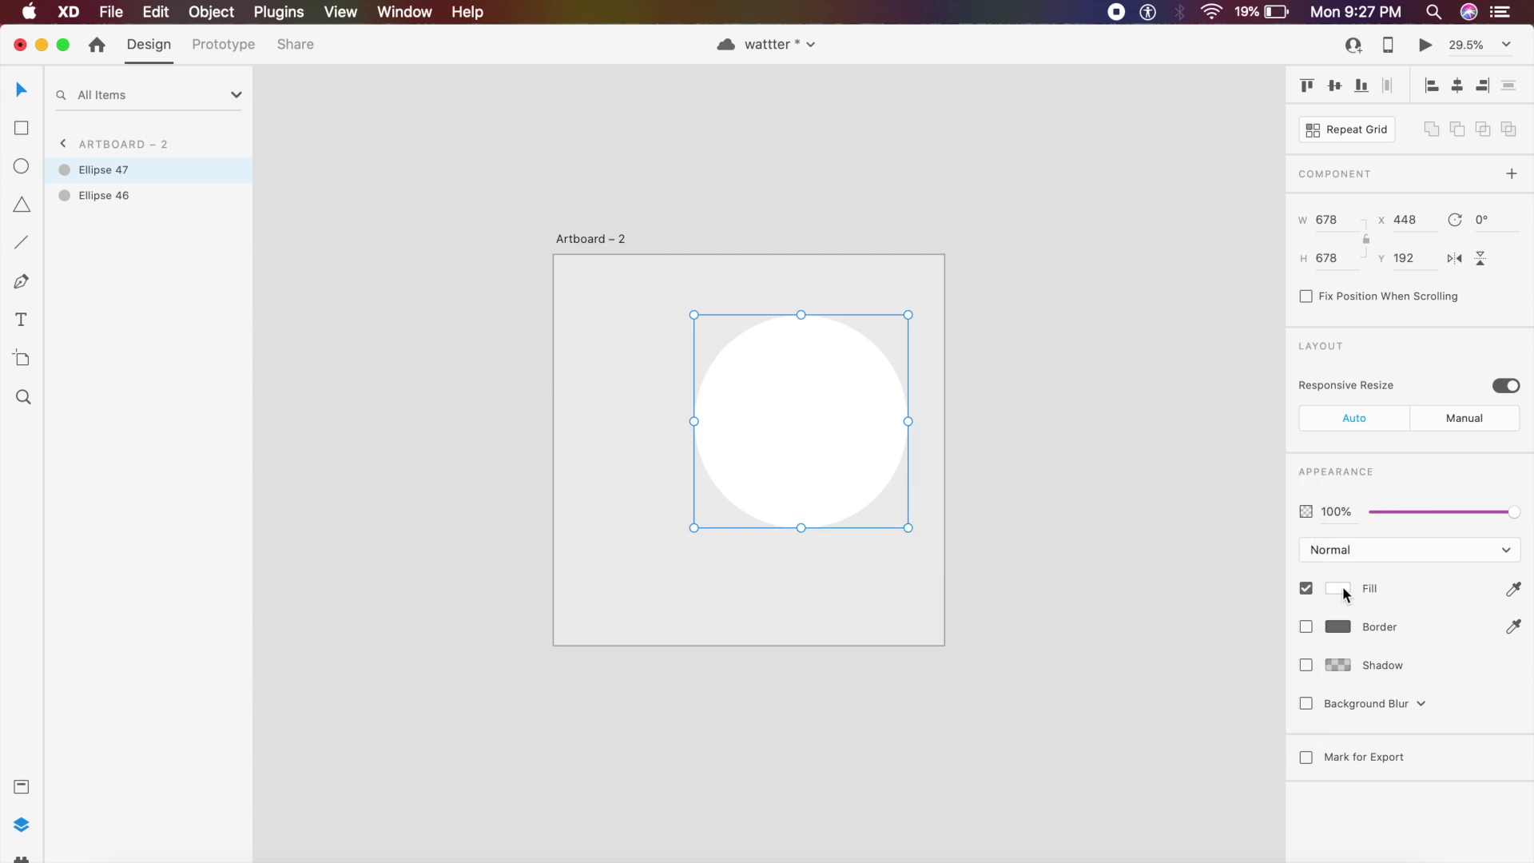
{"action": "left_click", "coordinate": [1343, 588]}
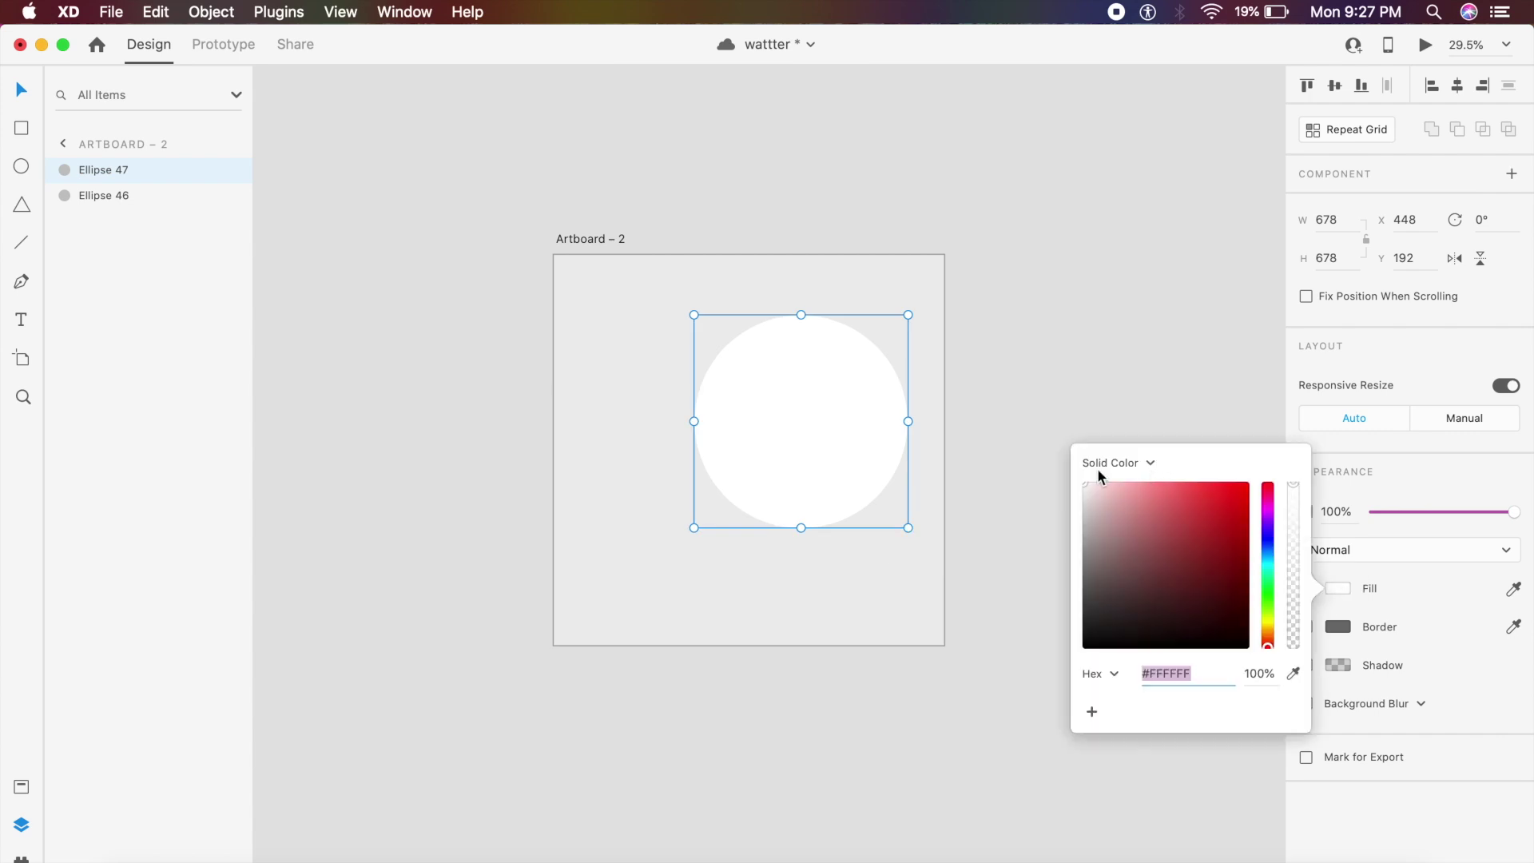
{"action": "left_click", "coordinate": [1150, 464]}
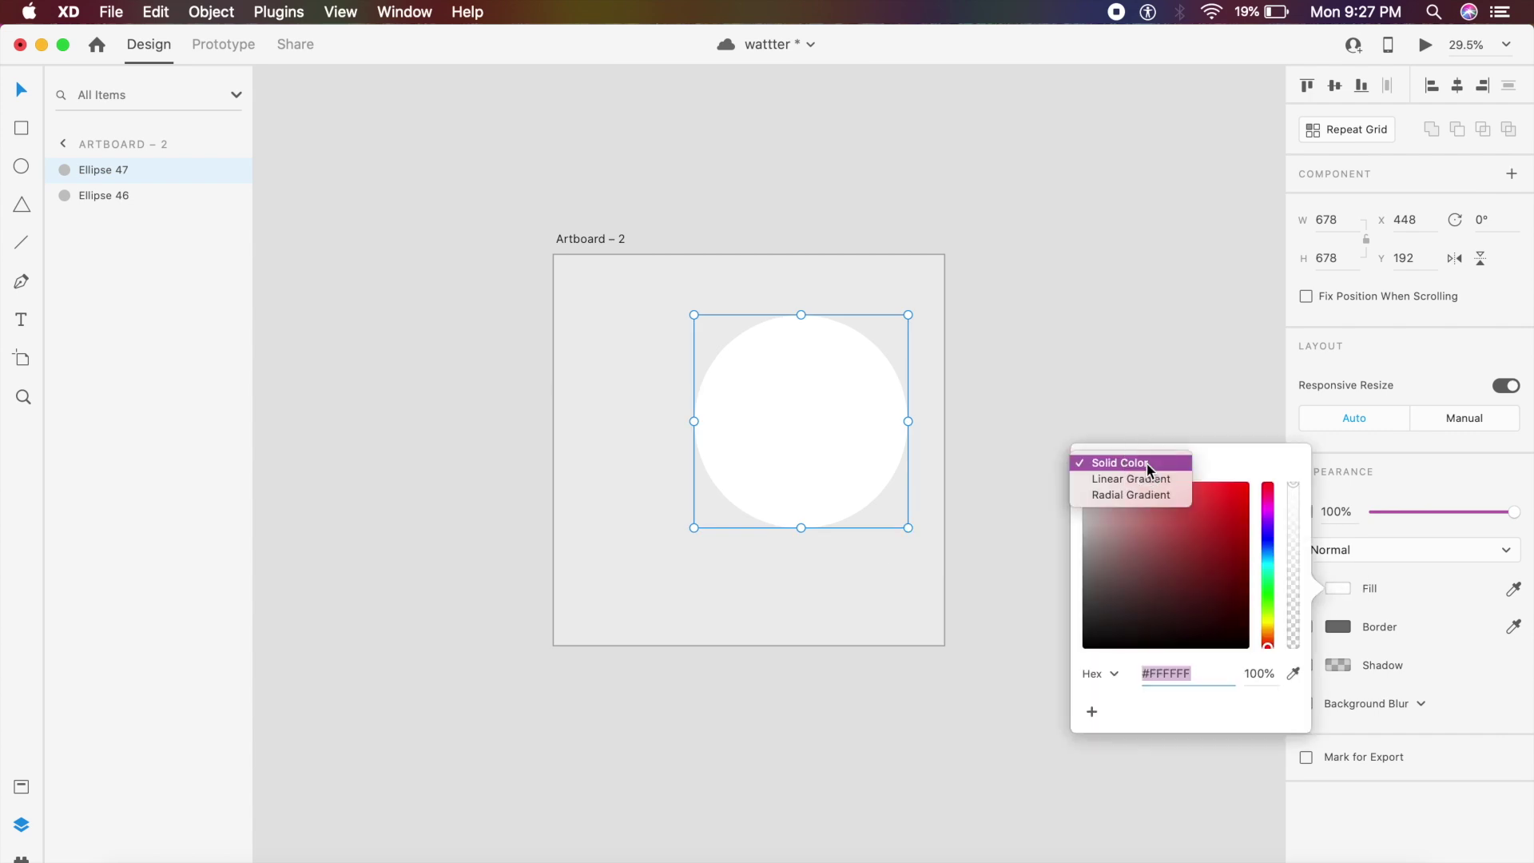
{"action": "left_click", "coordinate": [1143, 485]}
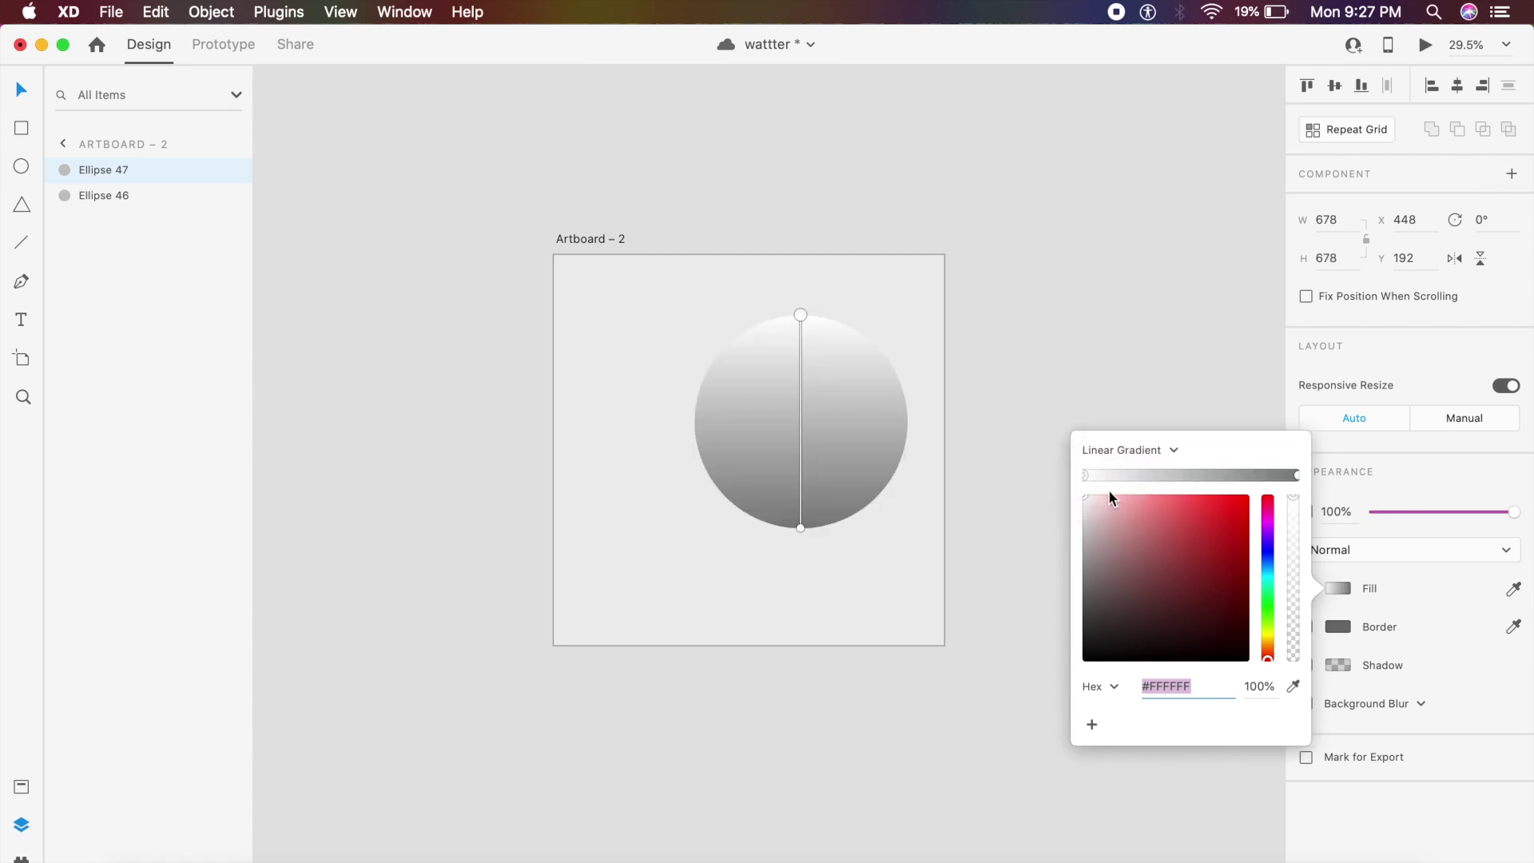
{"action": "left_click", "coordinate": [1086, 476]}
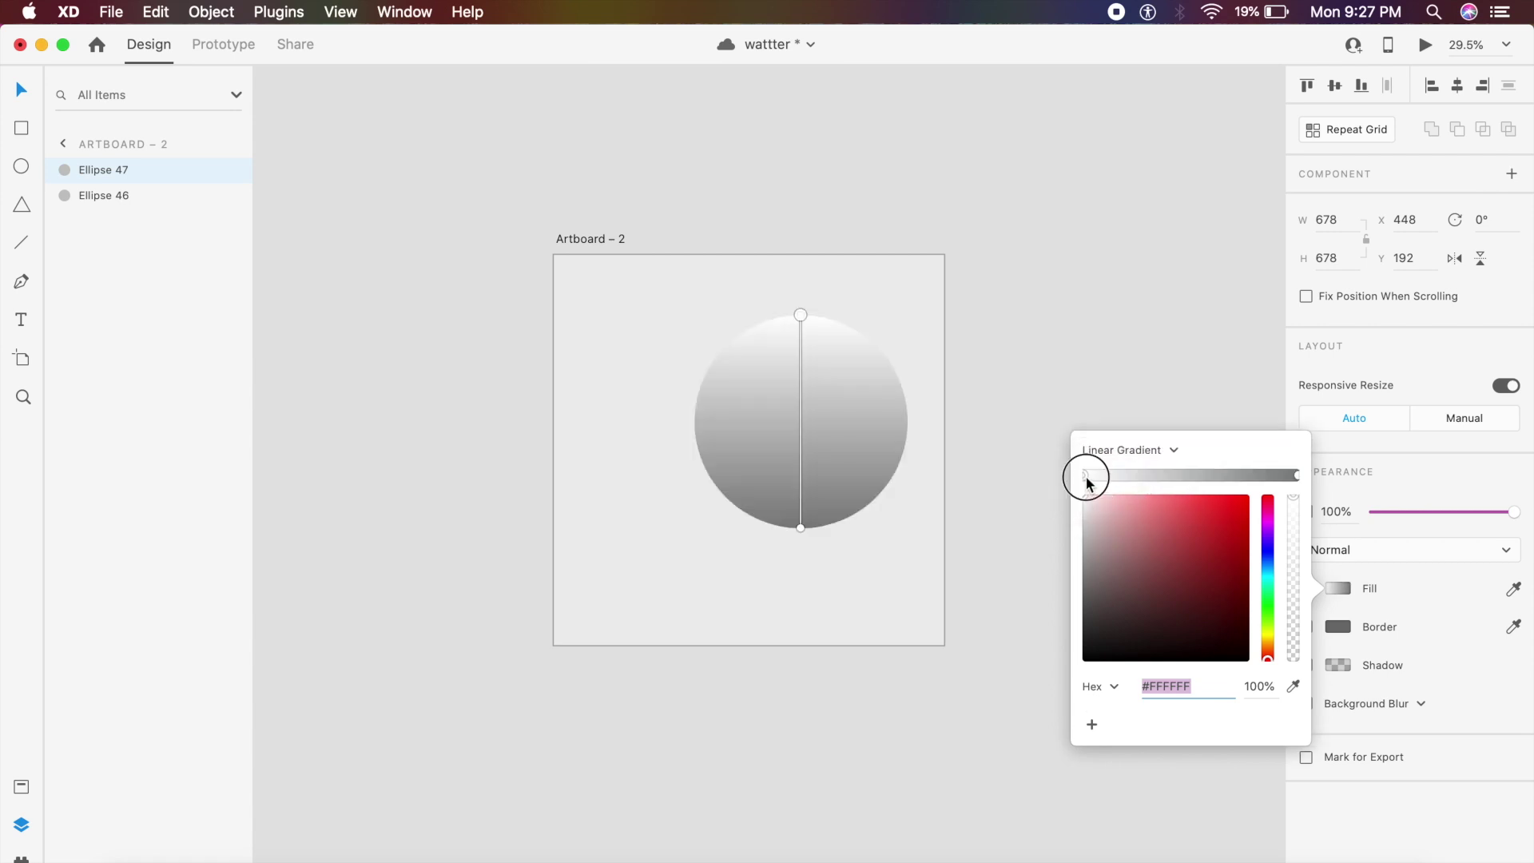
{"action": "left_click", "coordinate": [802, 317]}
{"action": "left_click_drag", "start_coordinate": [801, 316], "coordinate": [736, 342]}
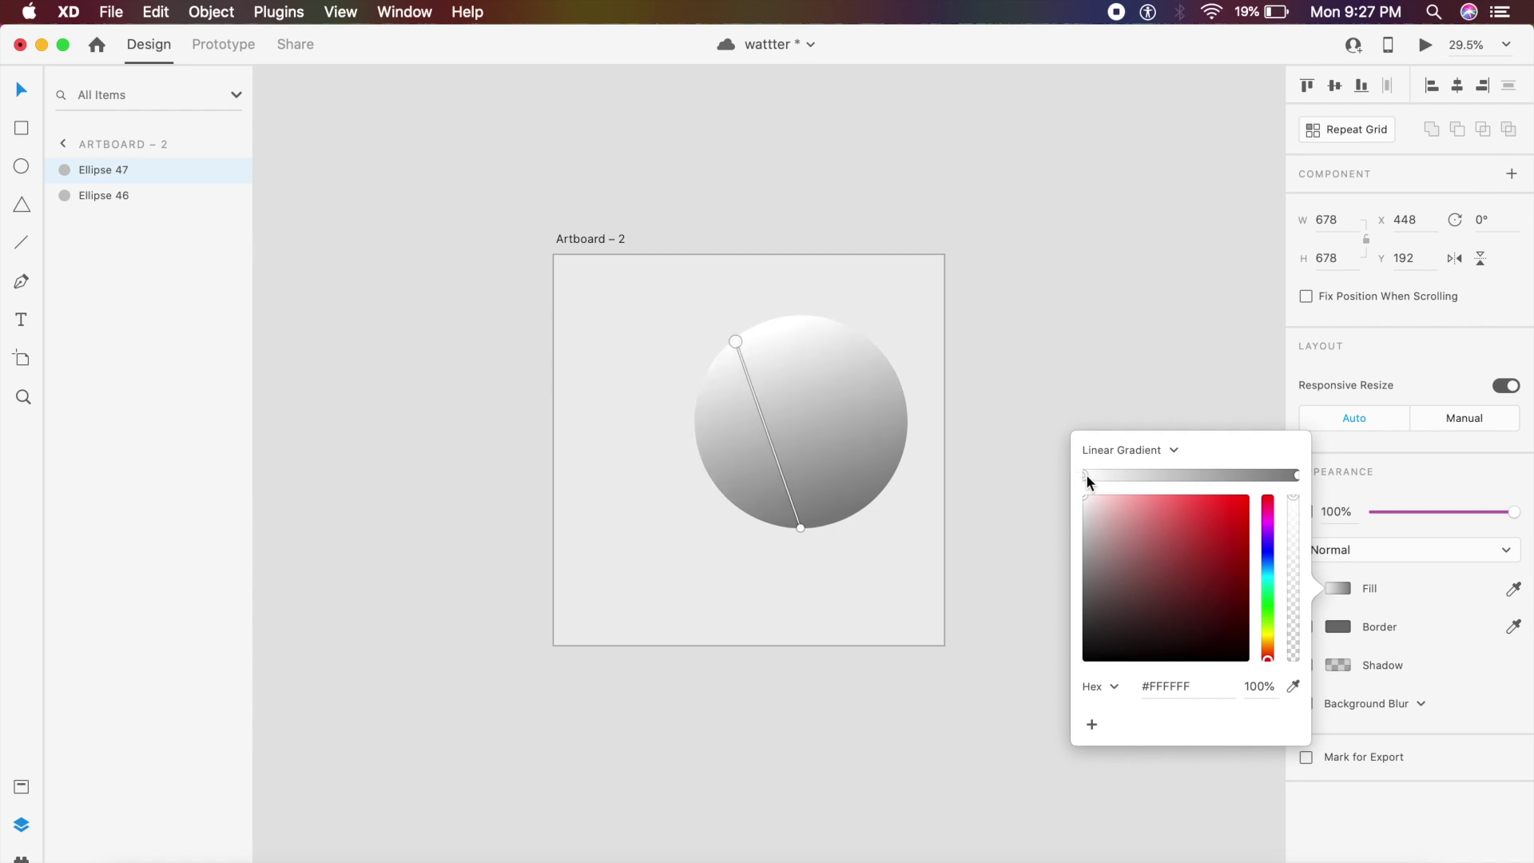
{"action": "left_click_drag", "start_coordinate": [1096, 516], "coordinate": [1055, 479]}
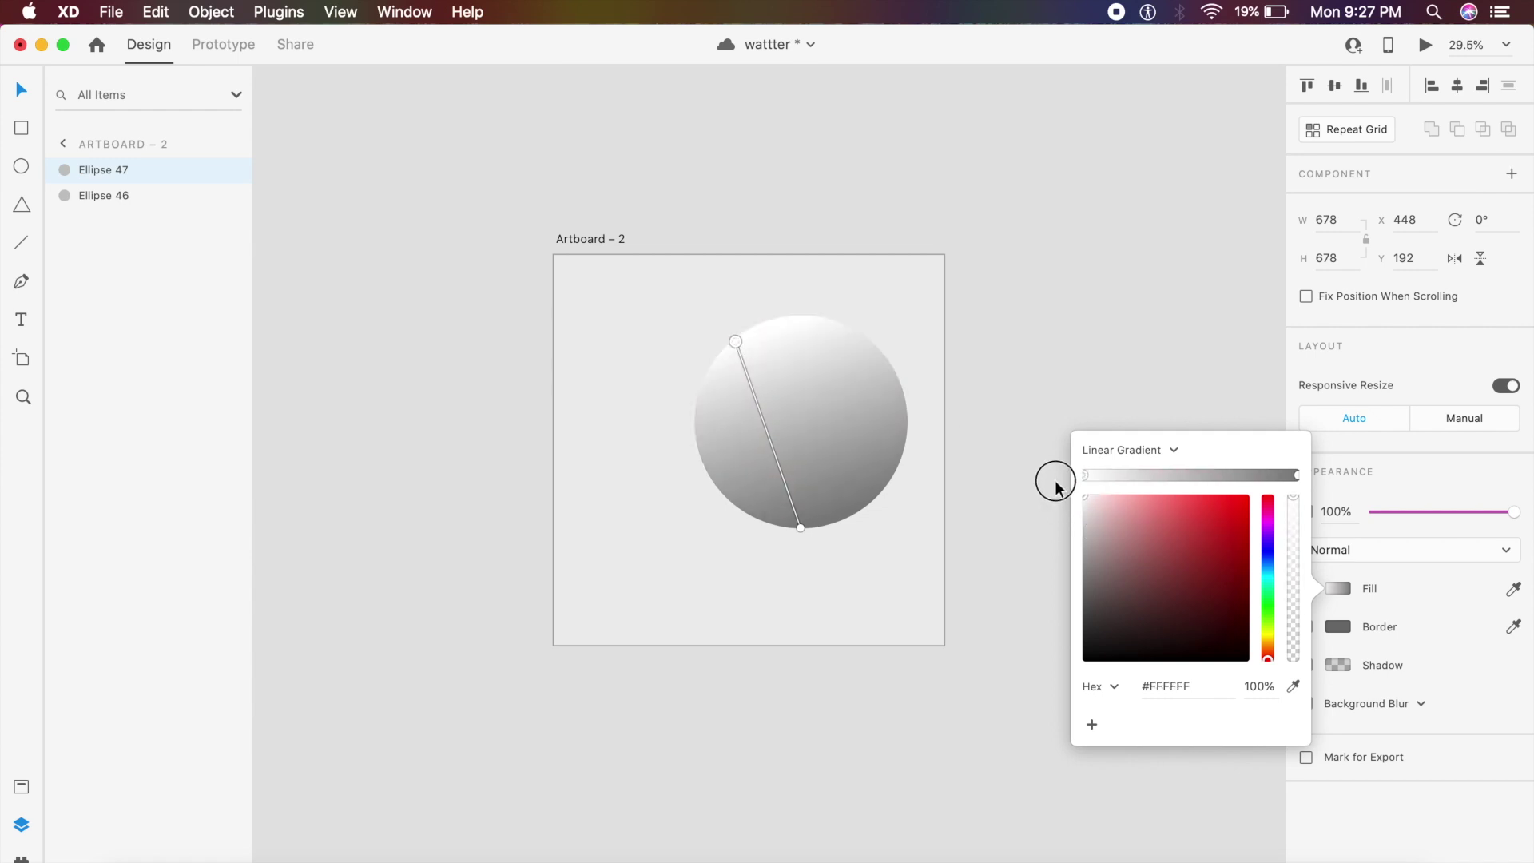
- Set the end colour of the white circle's gradient to the light grey sampled from the artboard
{"action": "left_click", "coordinate": [1297, 475]}
{"action": "left_click_drag", "start_coordinate": [1171, 514], "coordinate": [1089, 512]}
{"action": "left_click", "coordinate": [1293, 686]}
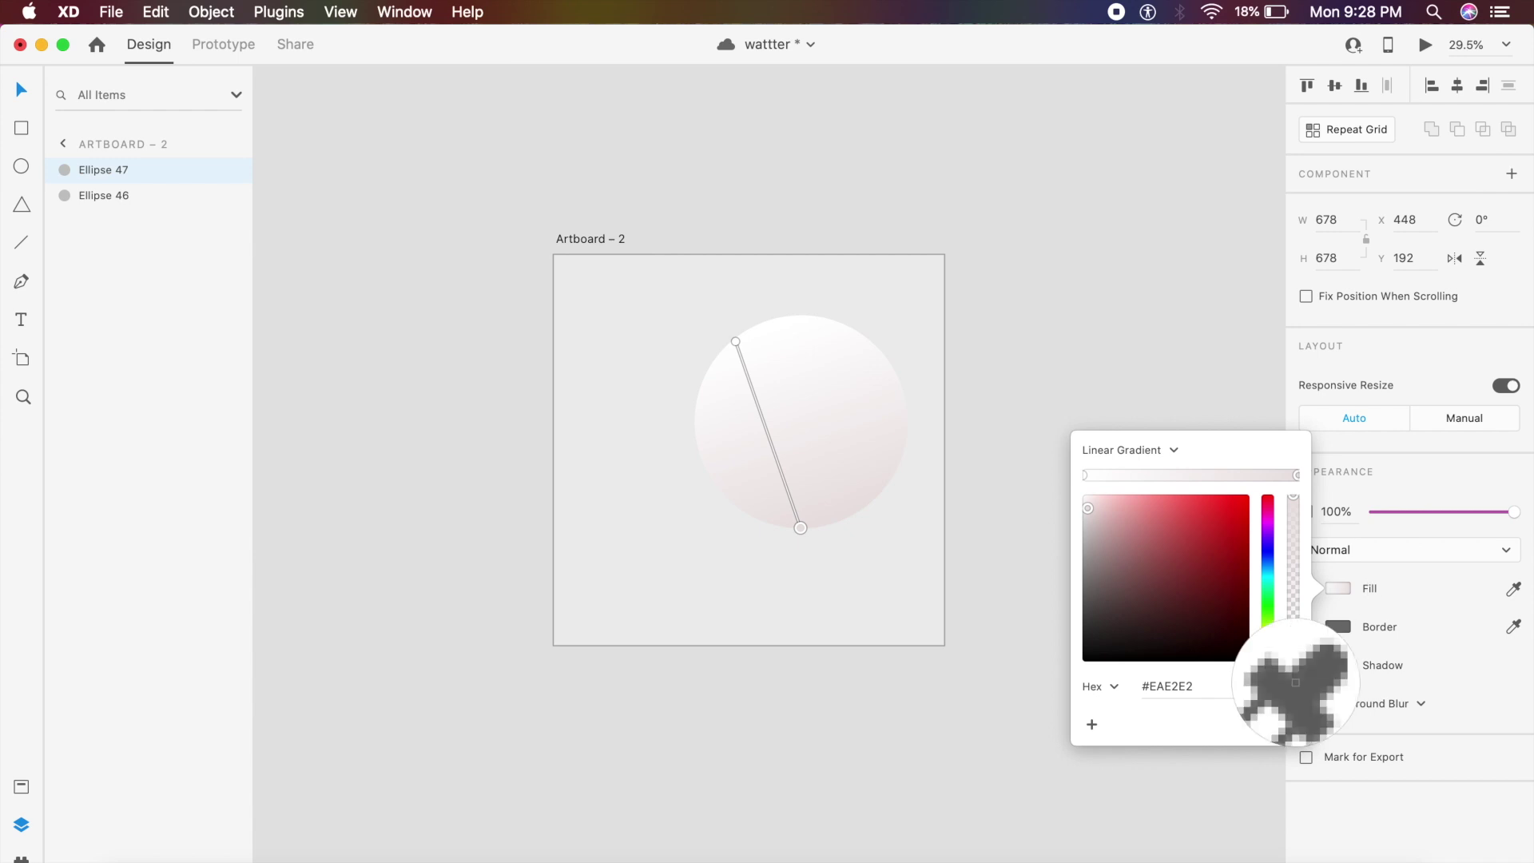
{"action": "left_click", "coordinate": [892, 289]}
{"action": "left_click", "coordinate": [892, 290]}
- Shrink the gradient circle to about 563 px and centre it inside the larger circle
{"action": "left_click_drag", "start_coordinate": [841, 411], "coordinate": [804, 429]}
{"action": "left_click_drag", "start_coordinate": [856, 555], "coordinate": [828, 520]}
{"action": "mouse_move", "coordinate": [746, 469]}
{"action": "left_mouse_down"}
{"action": "mouse_move", "coordinate": [778, 496]}
{"action": "mouse_move", "coordinate": [764, 479]}
{"action": "left_mouse_up"}
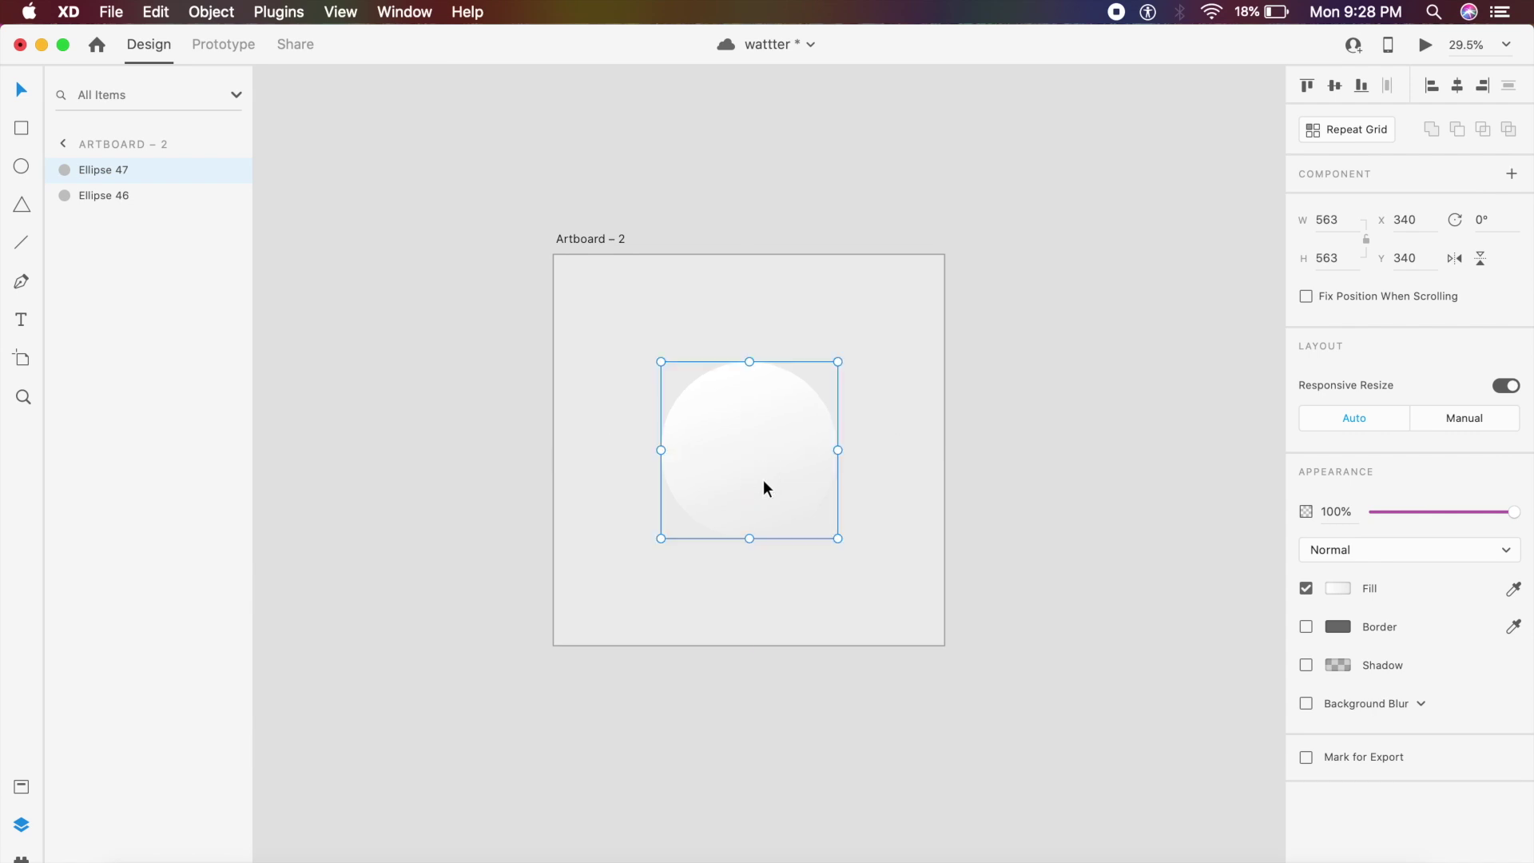
{"action": "left_click", "coordinate": [970, 415]}
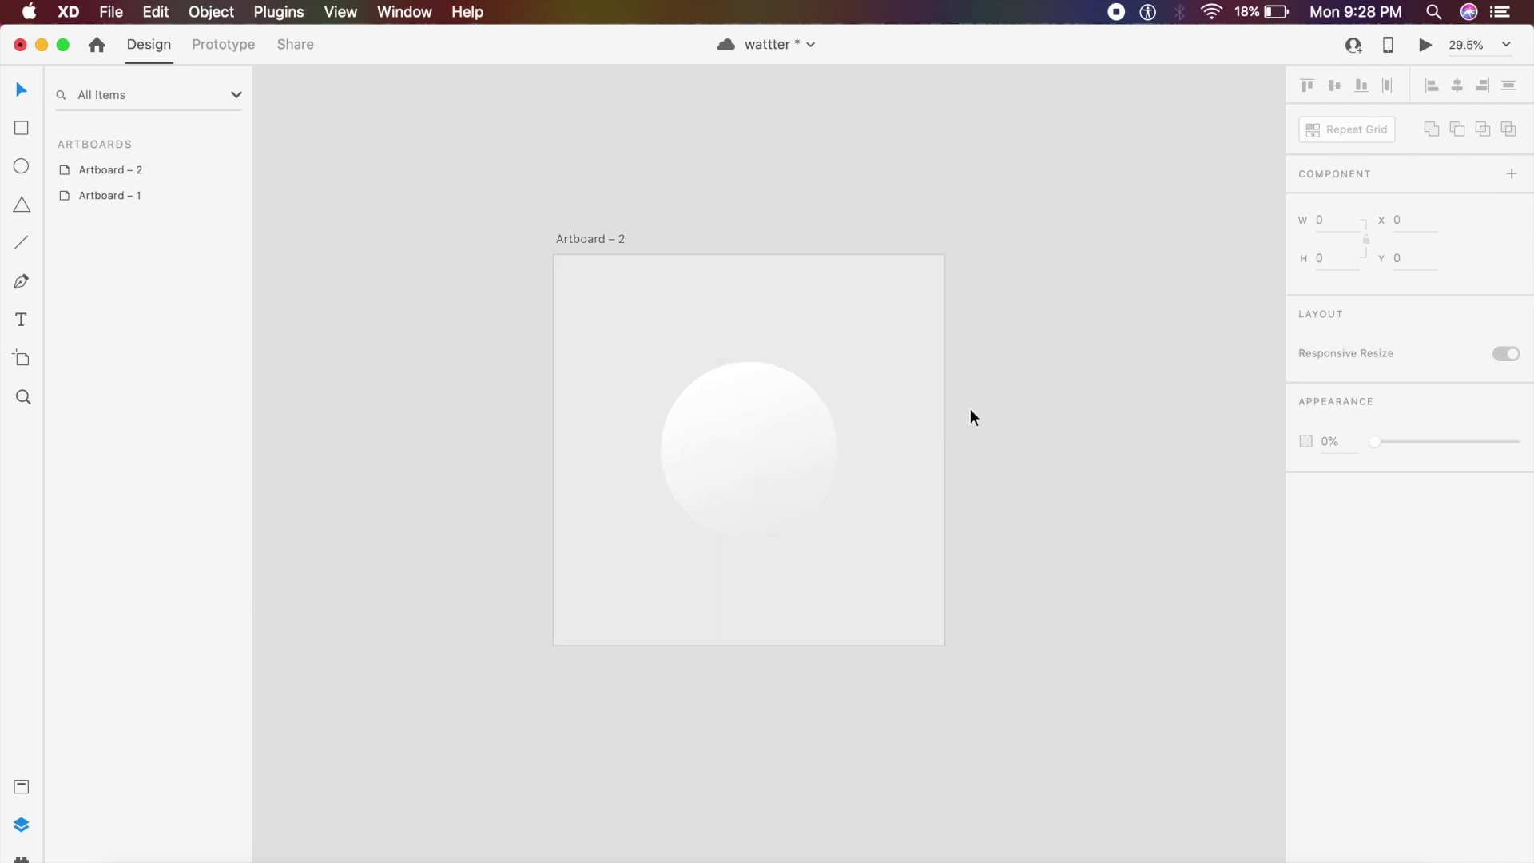
- Give the larger circle a linear gradient fill with #F2F2F2 as the end colour
{"action": "left_click", "coordinate": [863, 521]}
{"action": "left_click", "coordinate": [1343, 593]}
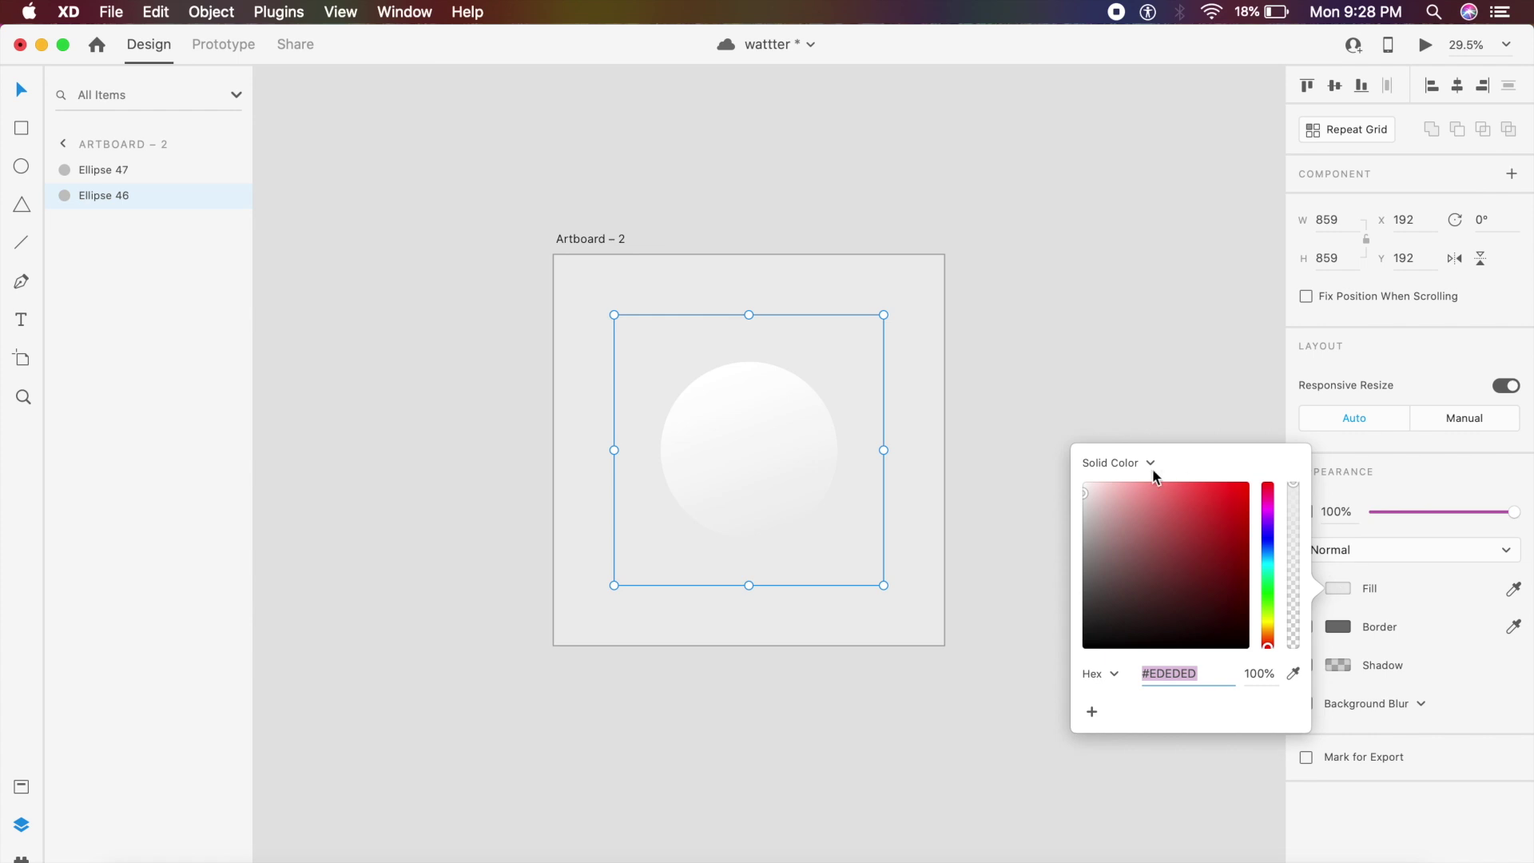
{"action": "left_click", "coordinate": [1151, 468]}
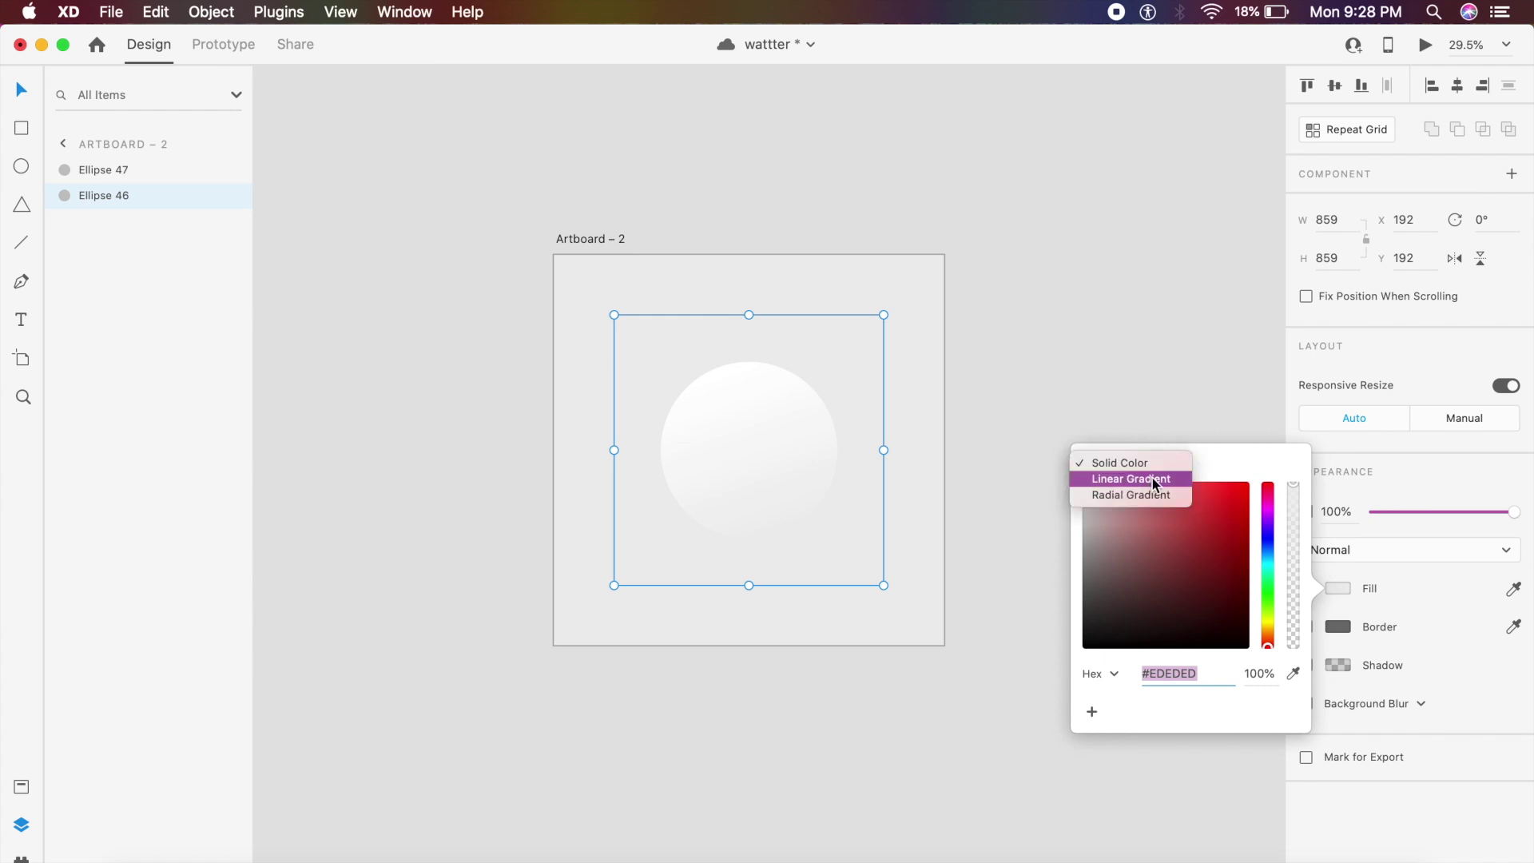
{"action": "left_click", "coordinate": [1153, 478]}
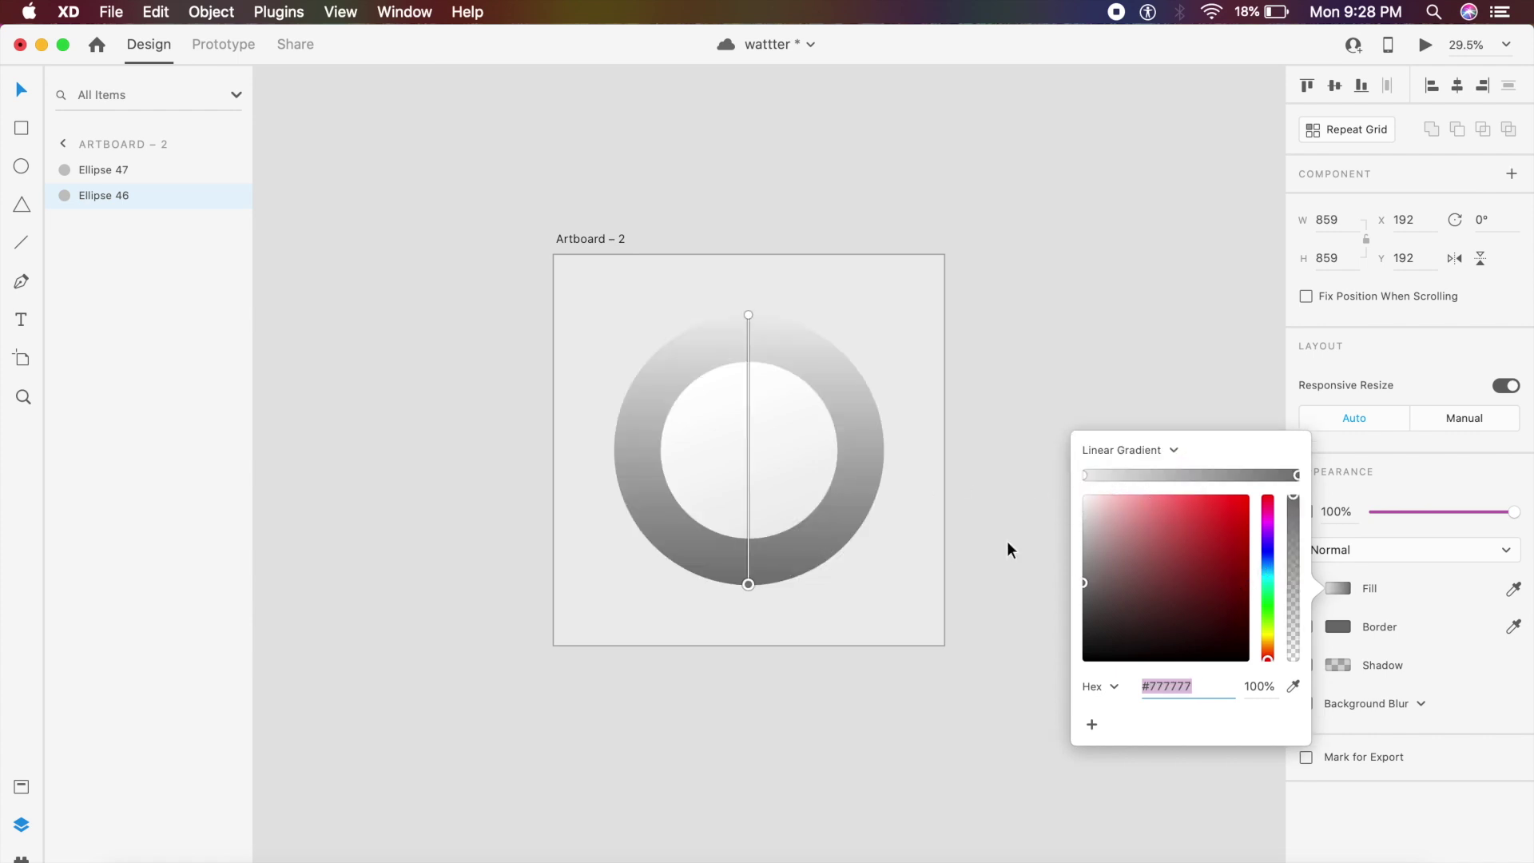
{"action": "left_click", "coordinate": [1294, 687]}
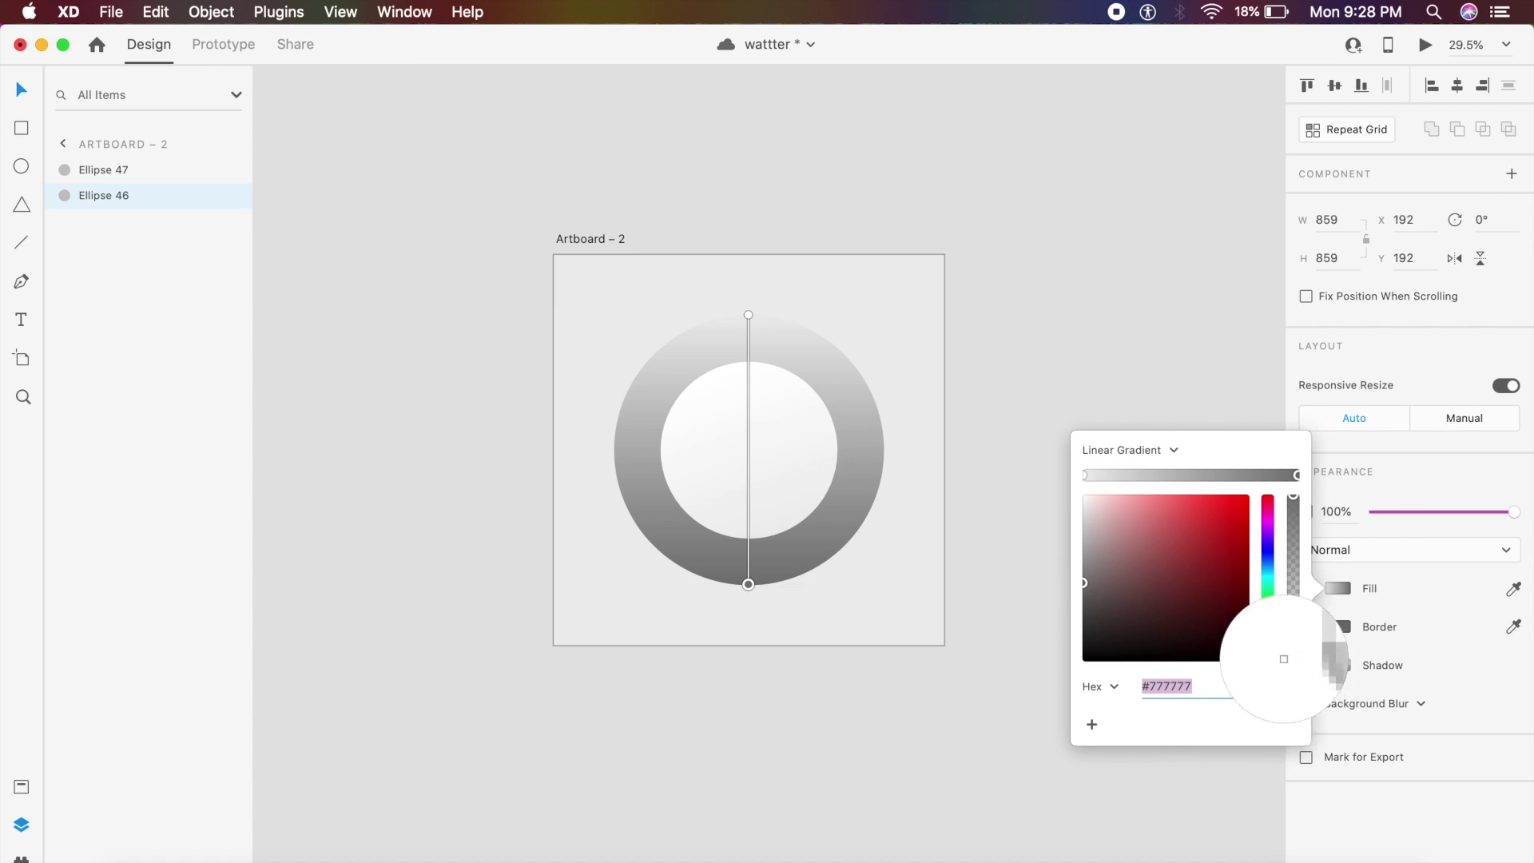
{"action": "left_click", "coordinate": [863, 300]}
{"action": "left_click_drag", "start_coordinate": [1114, 506], "coordinate": [1077, 509]}
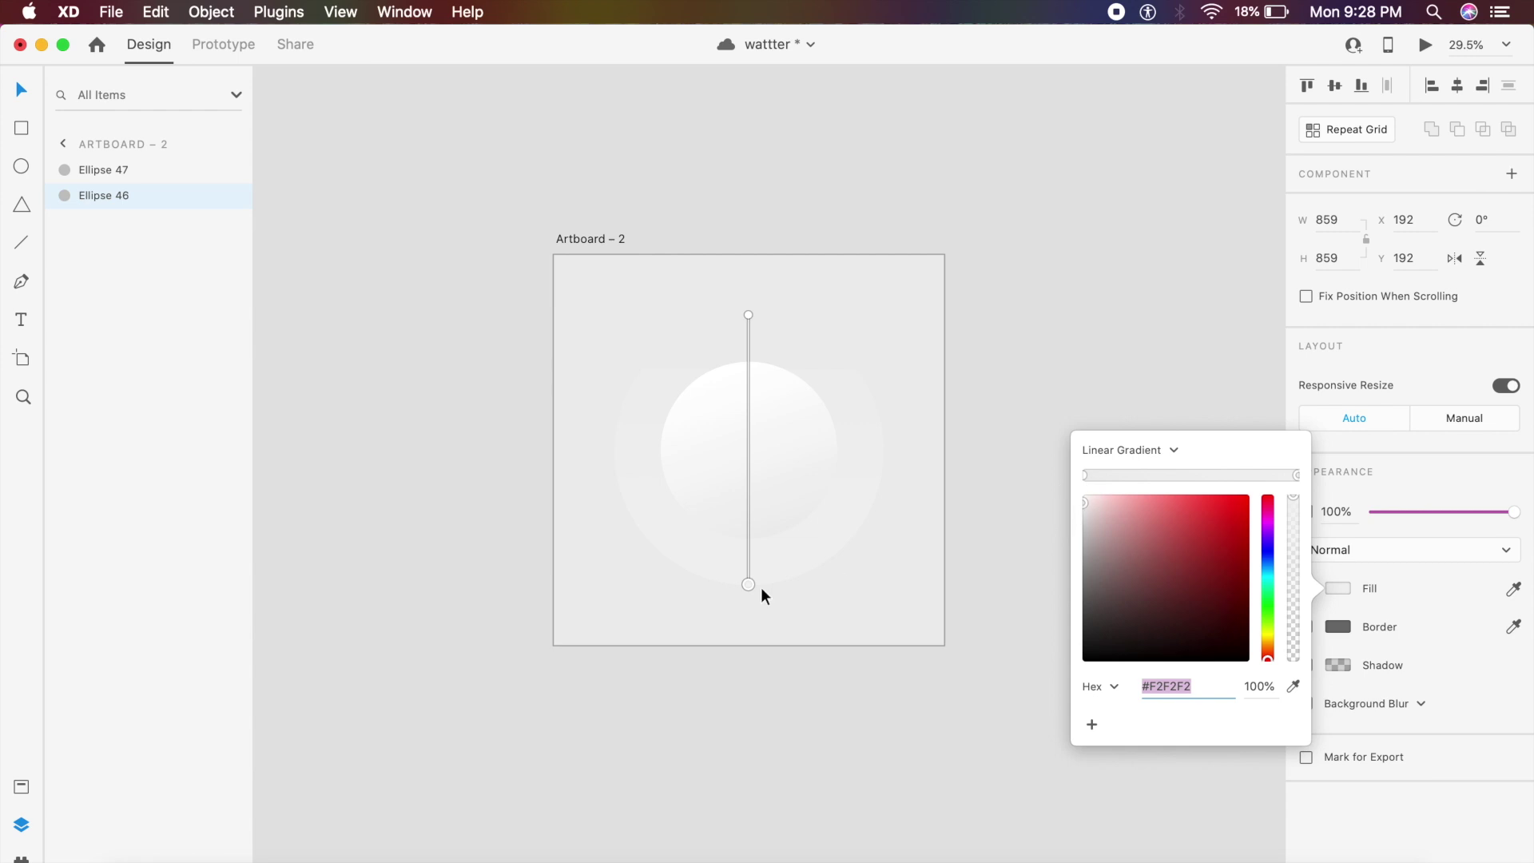
- Reverse the larger circle's gradient along a diagonal, with #F2F2F2 at the upper left and #EDEDED at the lower right
{"action": "left_click_drag", "start_coordinate": [741, 586], "coordinate": [612, 295]}
{"action": "left_click_drag", "start_coordinate": [748, 315], "coordinate": [853, 553]}
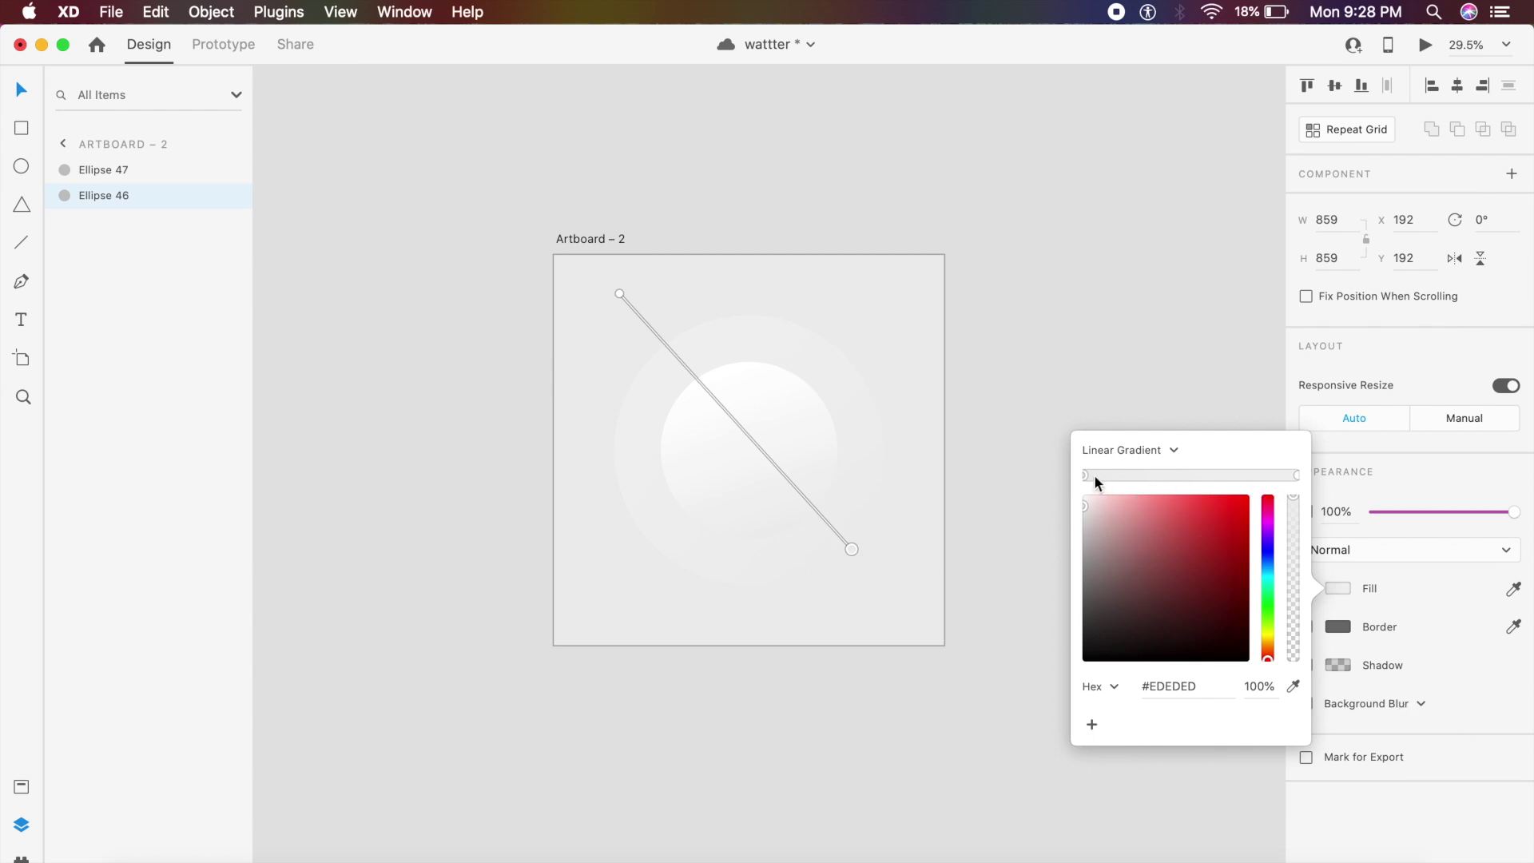
{"action": "left_click", "coordinate": [1067, 353]}
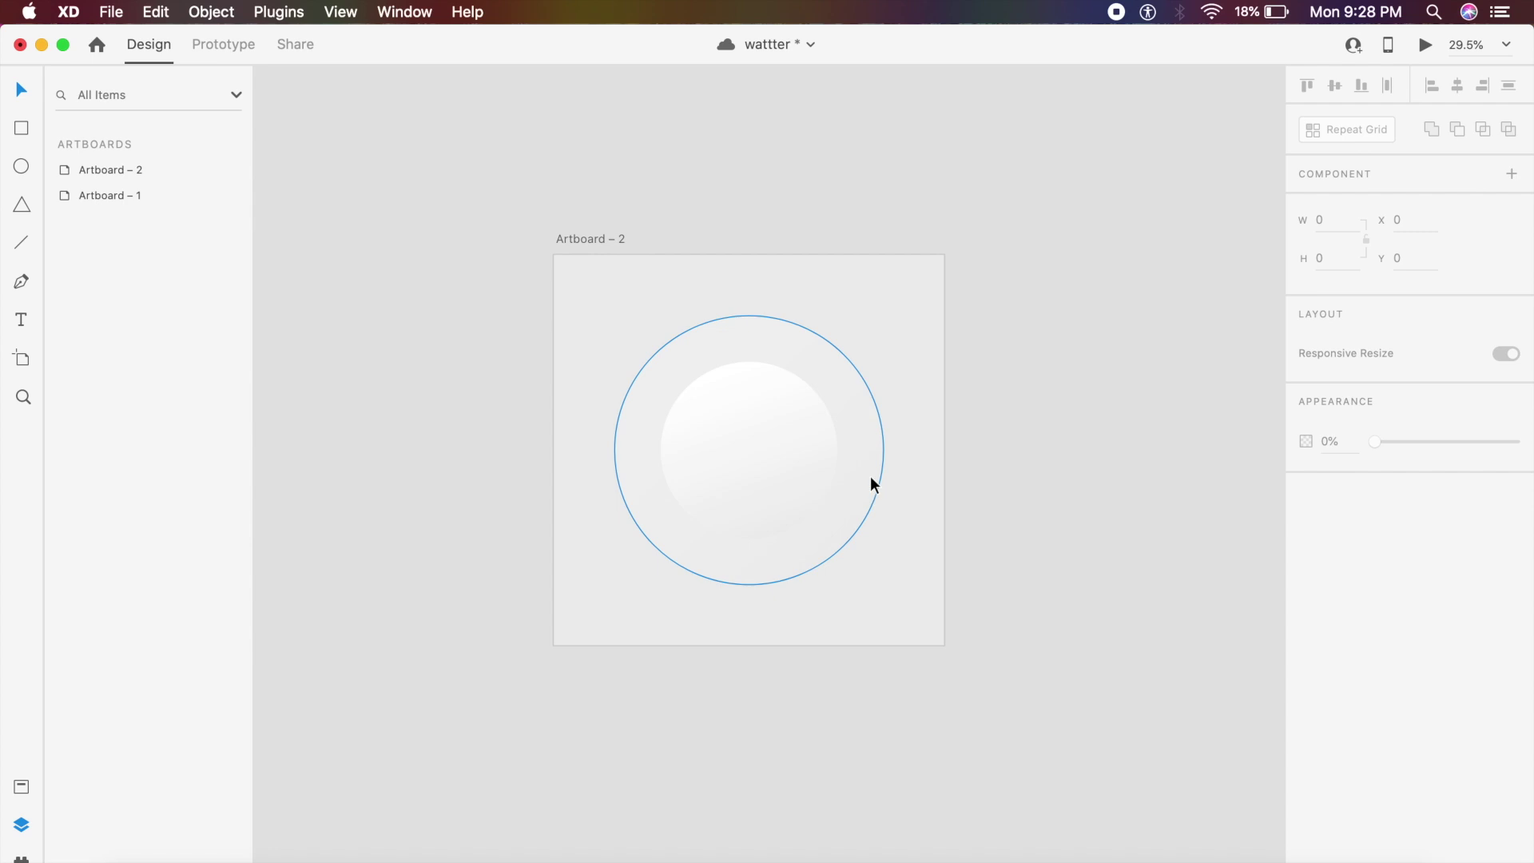
- Add a shadow to the inner white circle with a Y offset of 24 and a blur of 32
{"action": "left_click", "coordinate": [786, 429]}
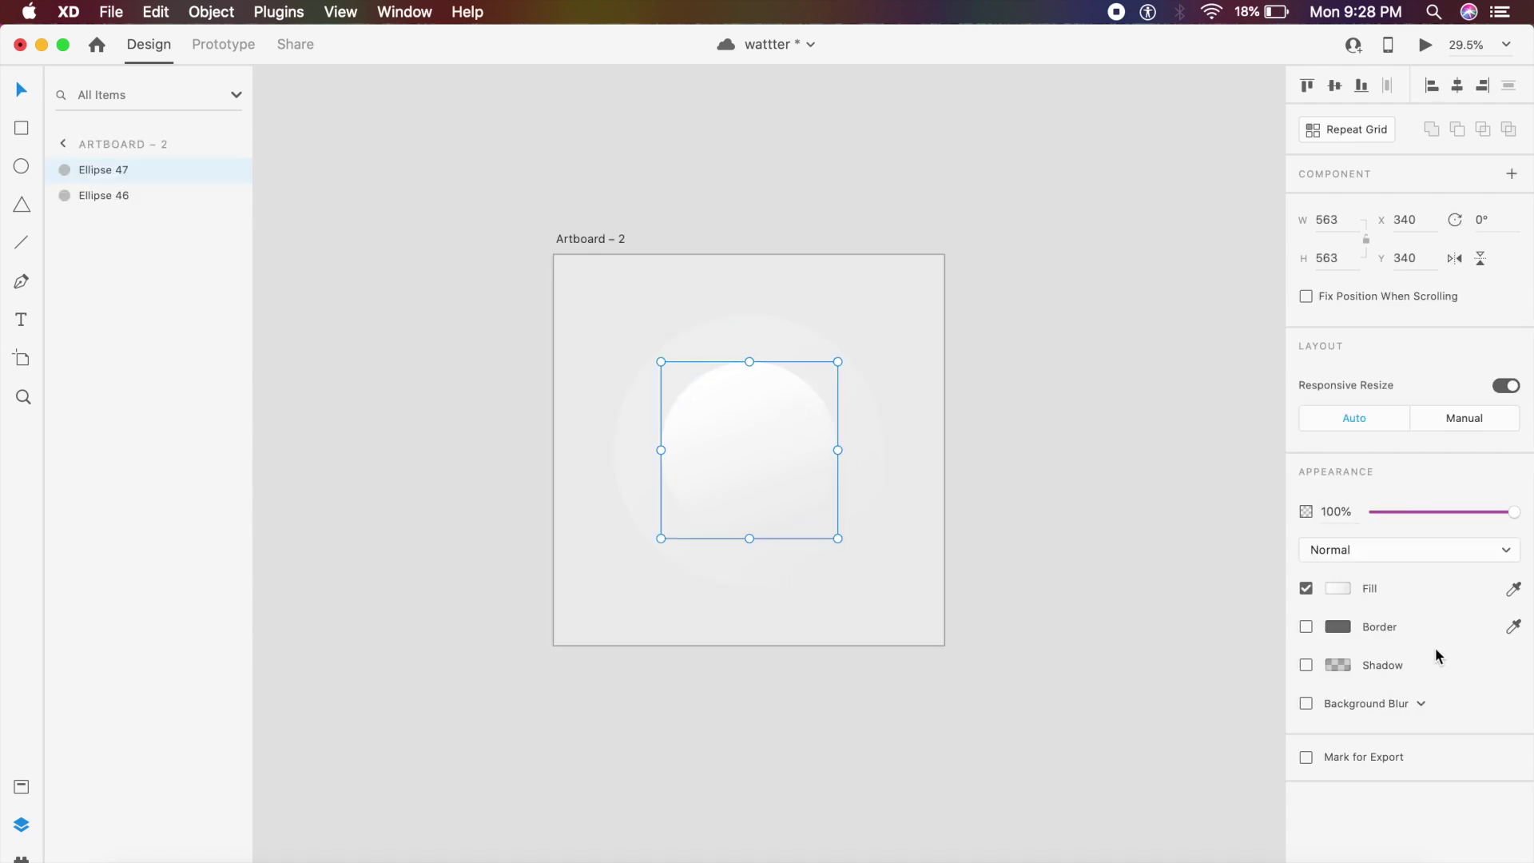
{"action": "left_click", "coordinate": [1308, 668]}
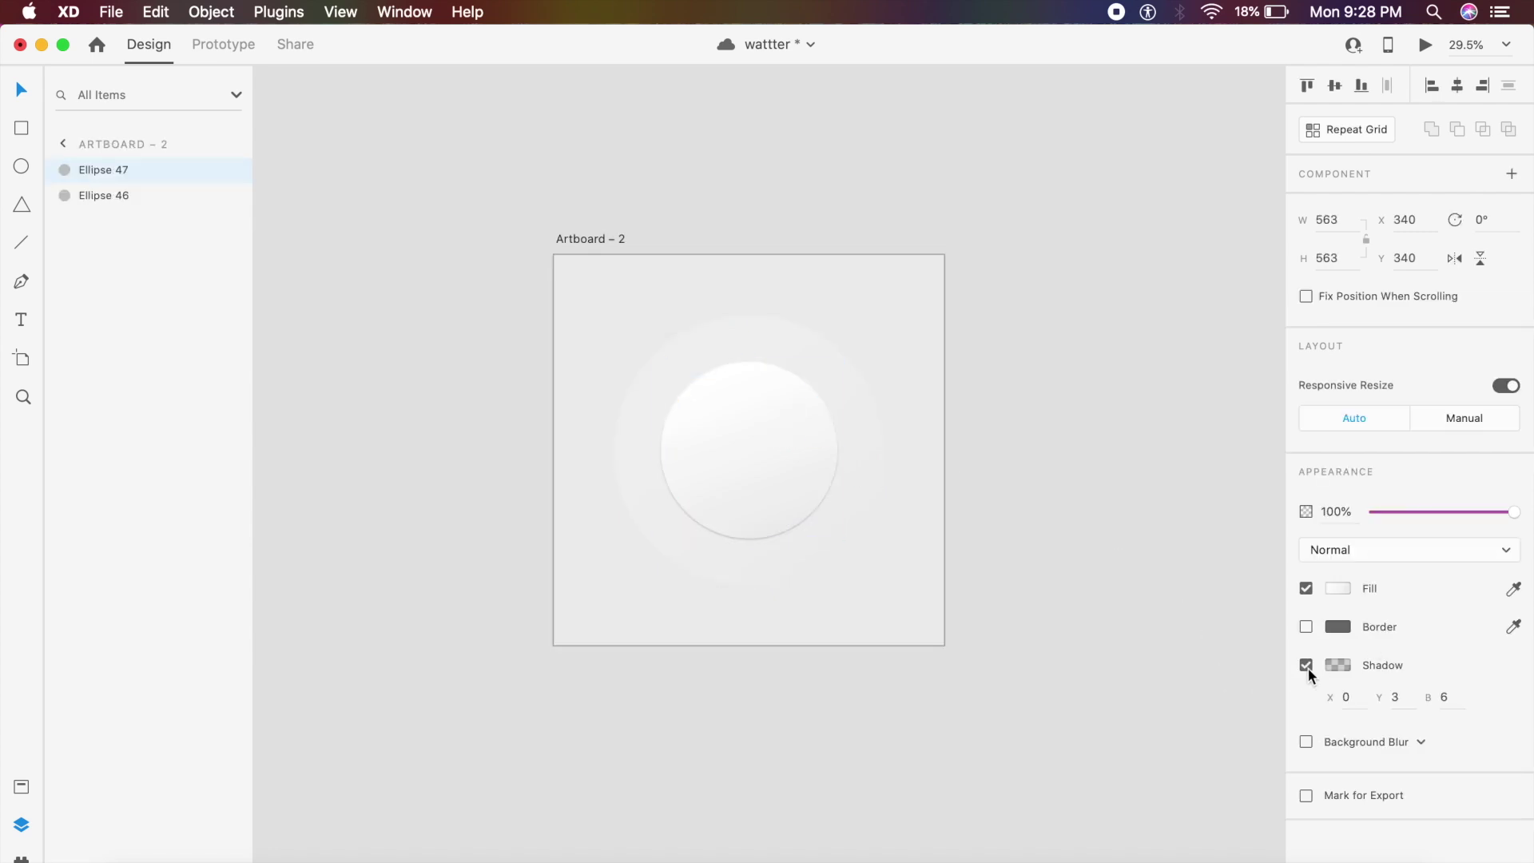
{"action": "left_click", "coordinate": [1411, 693]}
{"action": "type", "text": "12"}
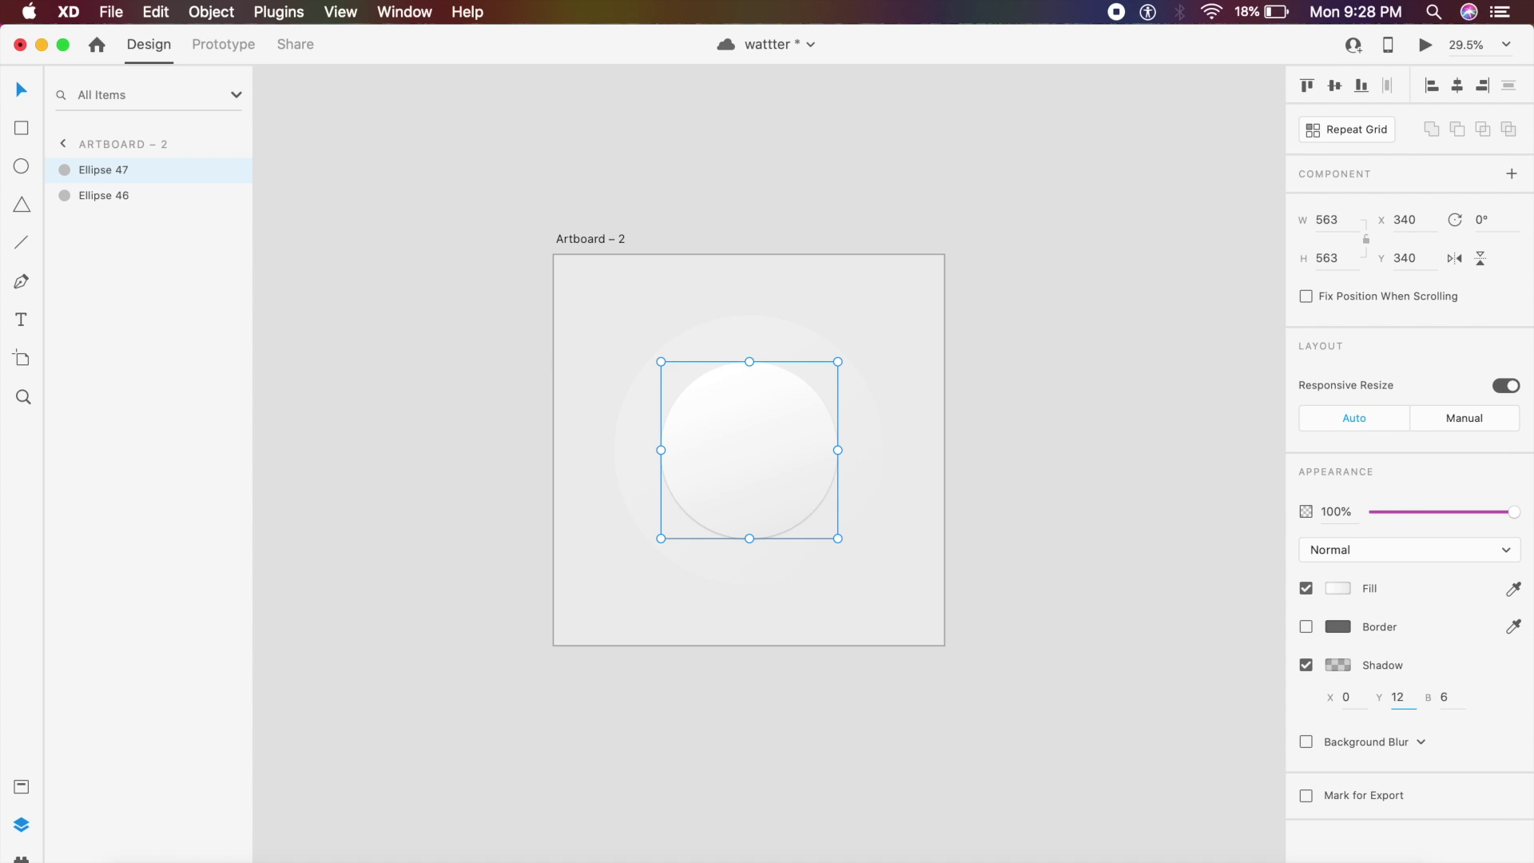
{"action": "left_click", "coordinate": [1453, 697]}
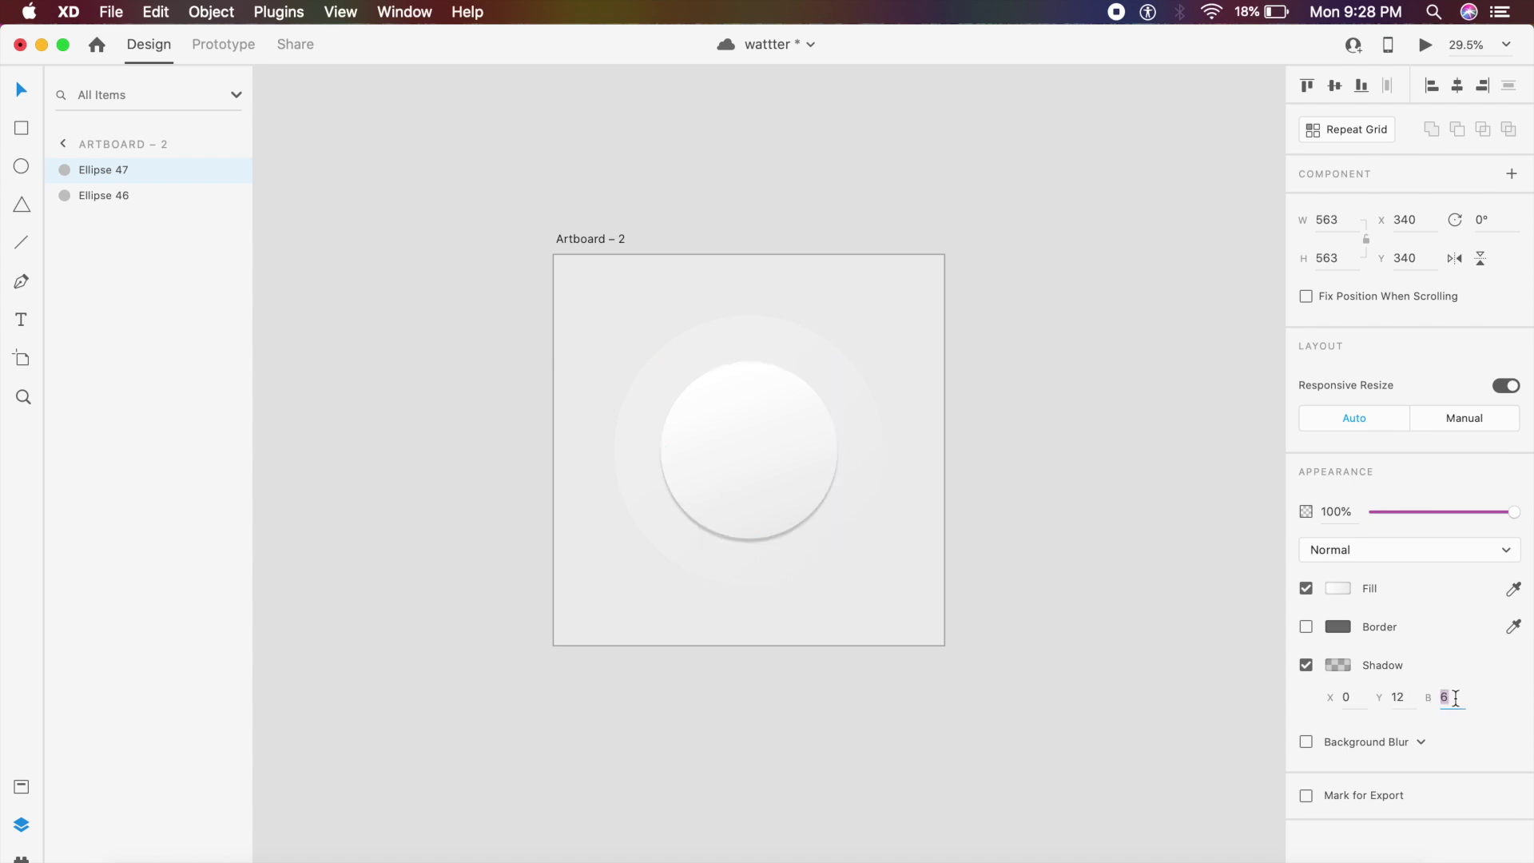
{"action": "left_click", "coordinate": [1397, 698]}
{"action": "type", "text": "24"}
{"action": "left_click", "coordinate": [1449, 698]}
{"action": "type", "text": "32"}
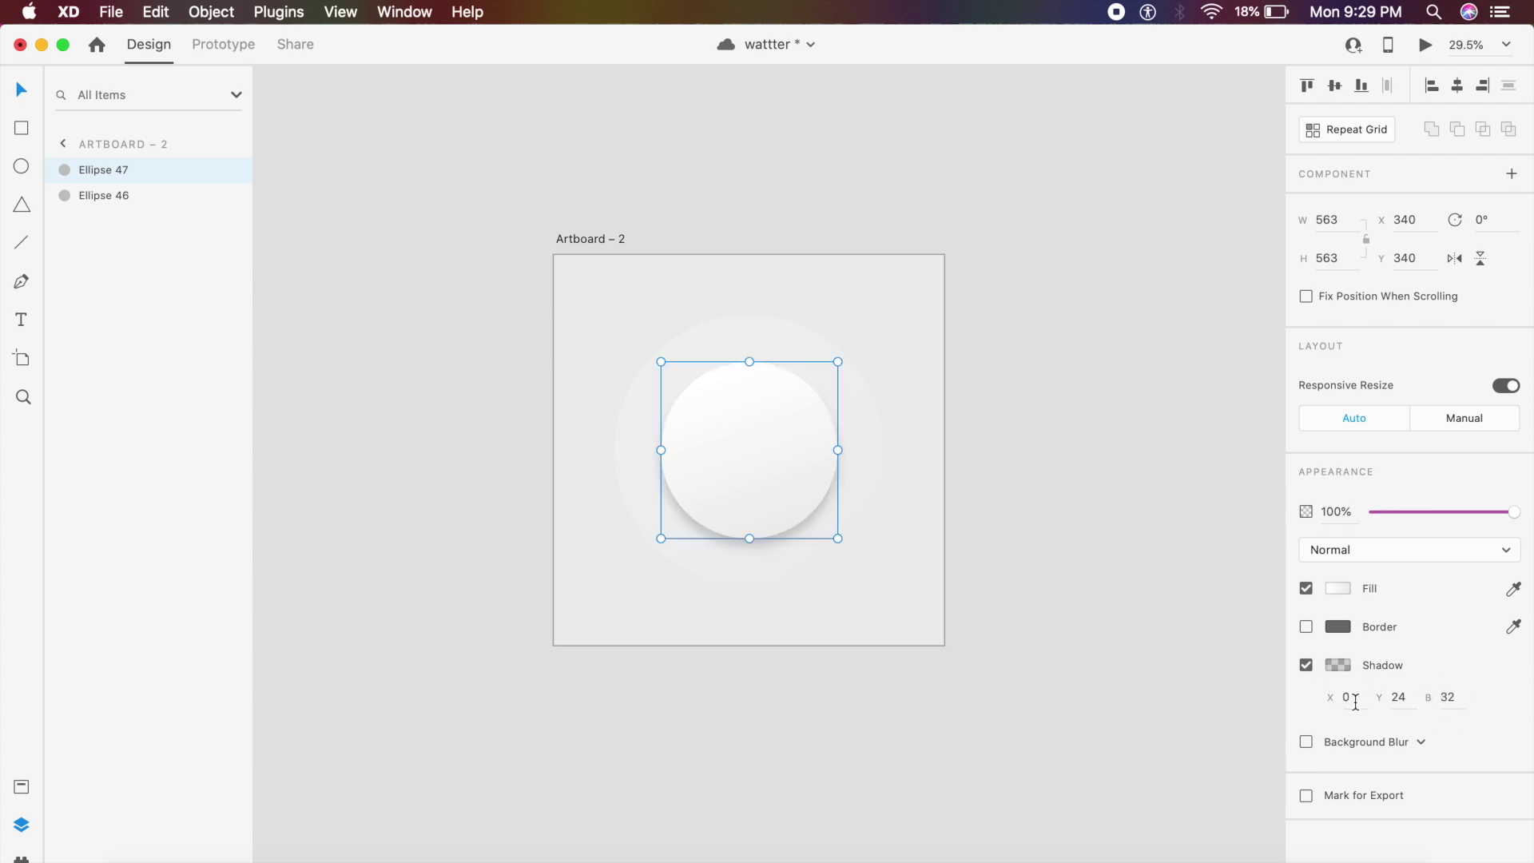
- Set the inner circle's shadow offset to X 24 and Y 42
{"action": "left_click", "coordinate": [1399, 698]}
{"action": "type", "text": "42"}
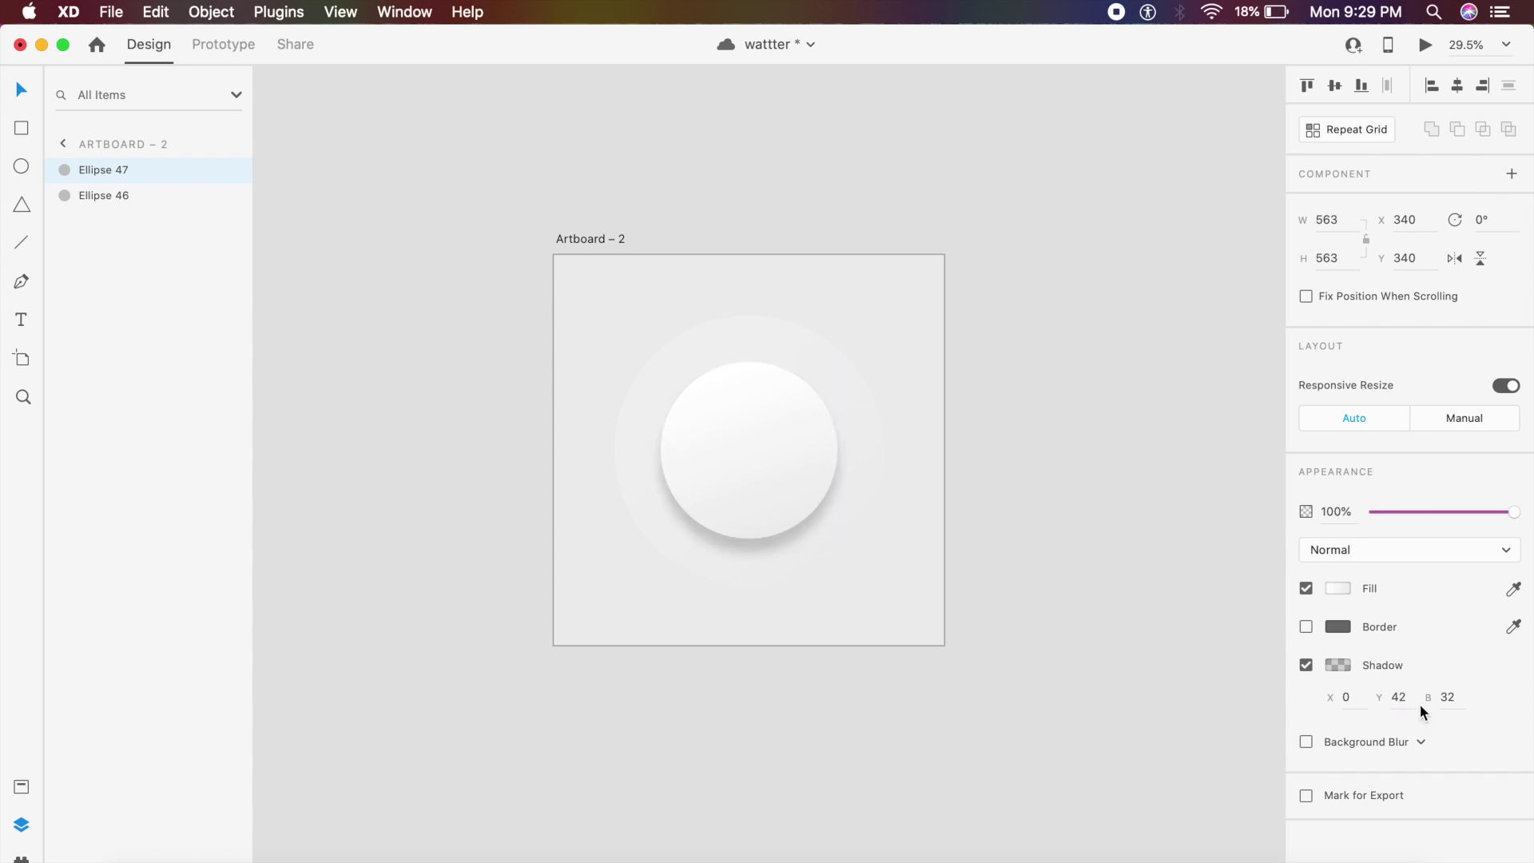
{"action": "left_click", "coordinate": [1362, 700]}
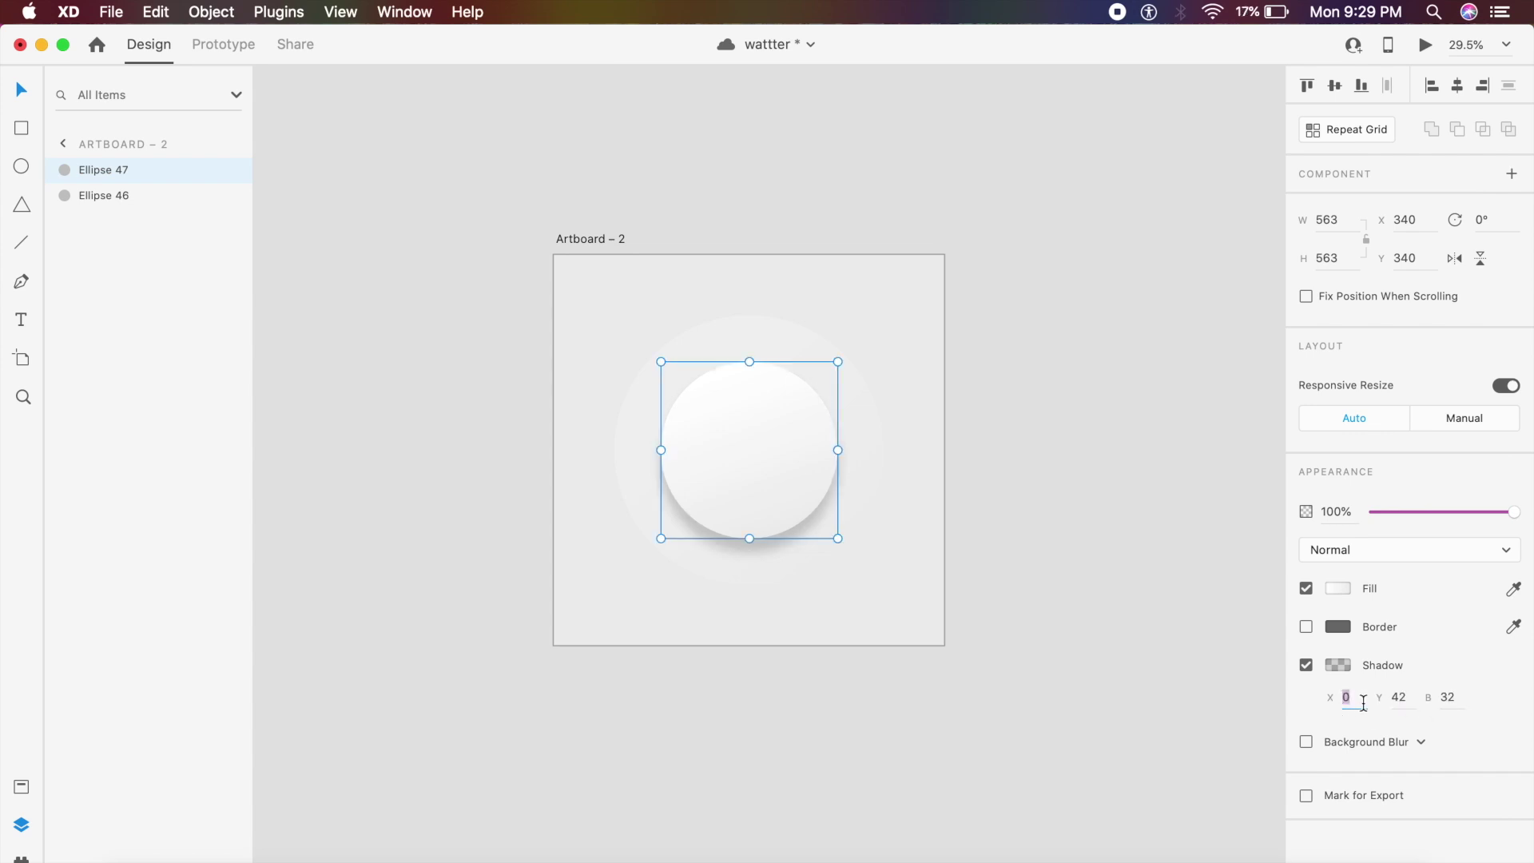
{"action": "type", "text": "42"}
{"action": "left_click", "coordinate": [1351, 697]}
{"action": "type", "text": "2"}
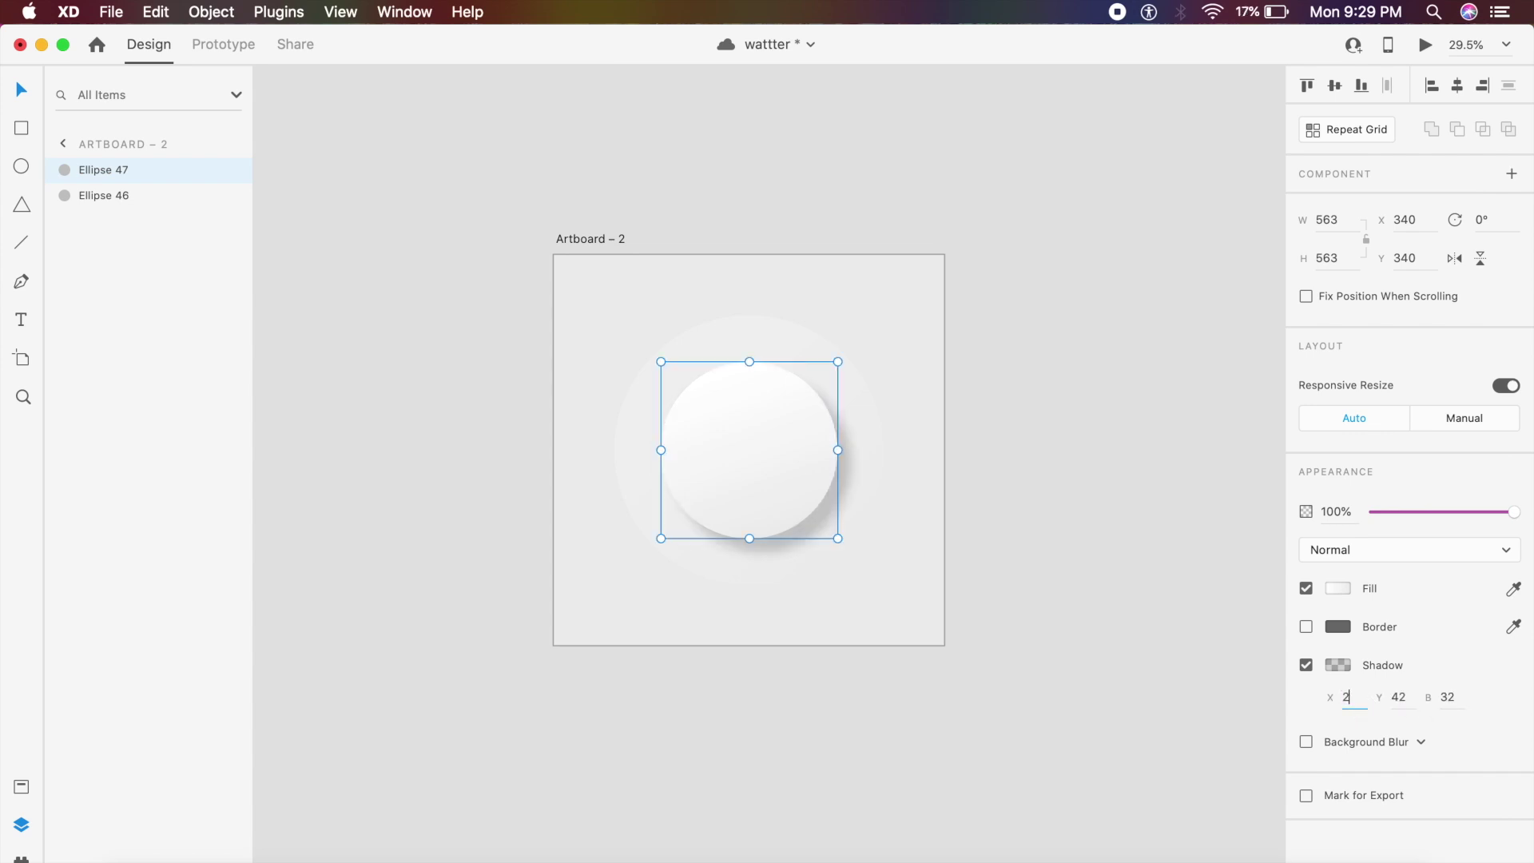
{"action": "type", "text": "4"}
{"action": "left_click", "coordinate": [1392, 699]}
- Set the inner circle's shadow blur to 56 and fine-tune the shadow colour's opacity
{"action": "left_click", "coordinate": [1459, 702]}
{"action": "type", "text": "42"}
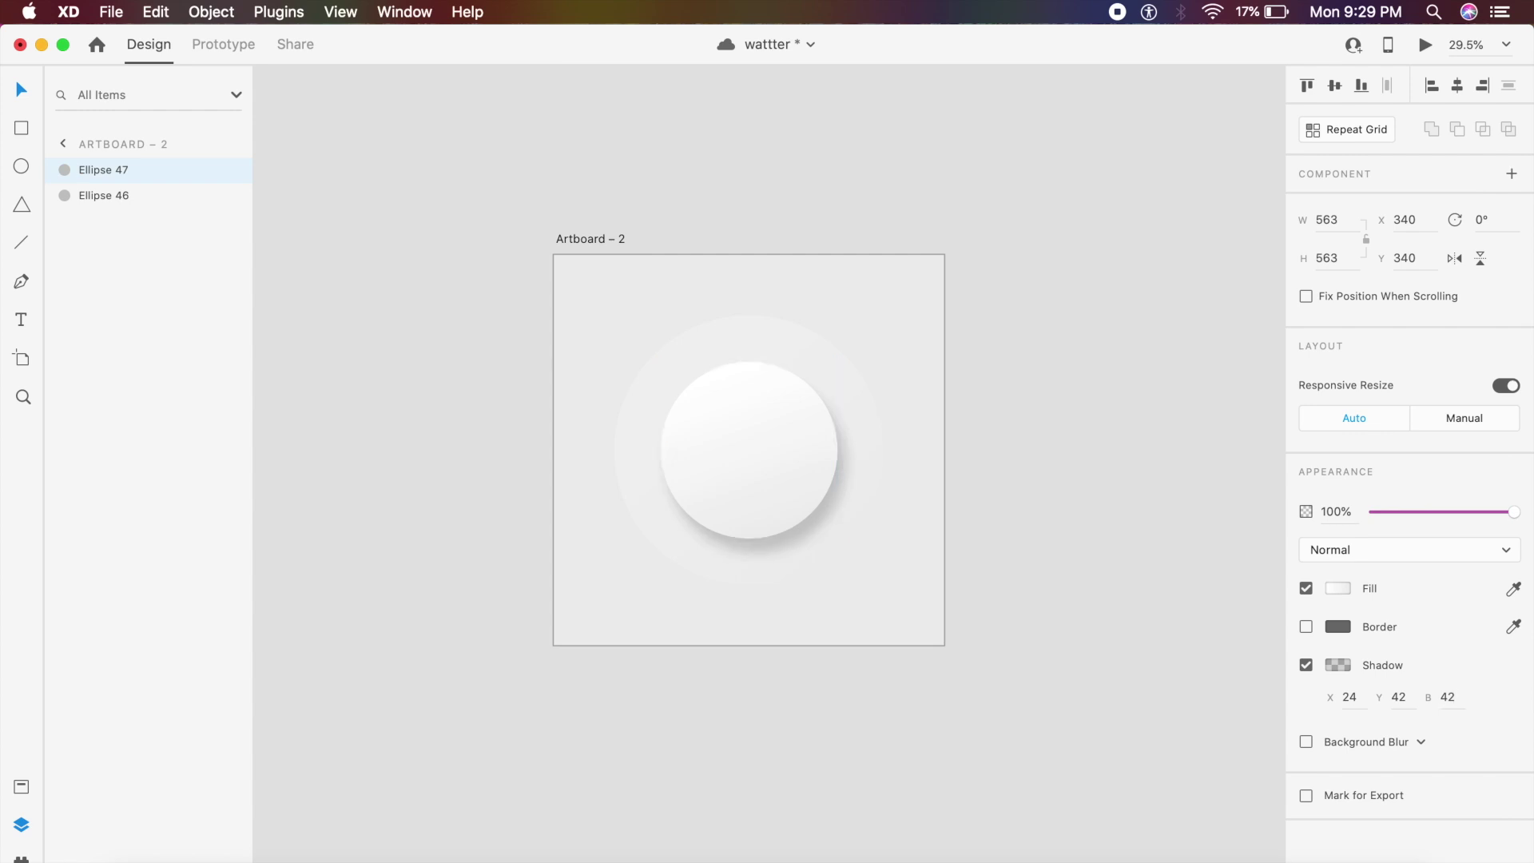
{"action": "left_click", "coordinate": [1448, 697]}
{"action": "type", "text": "56"}
{"action": "left_click", "coordinate": [1339, 665]}
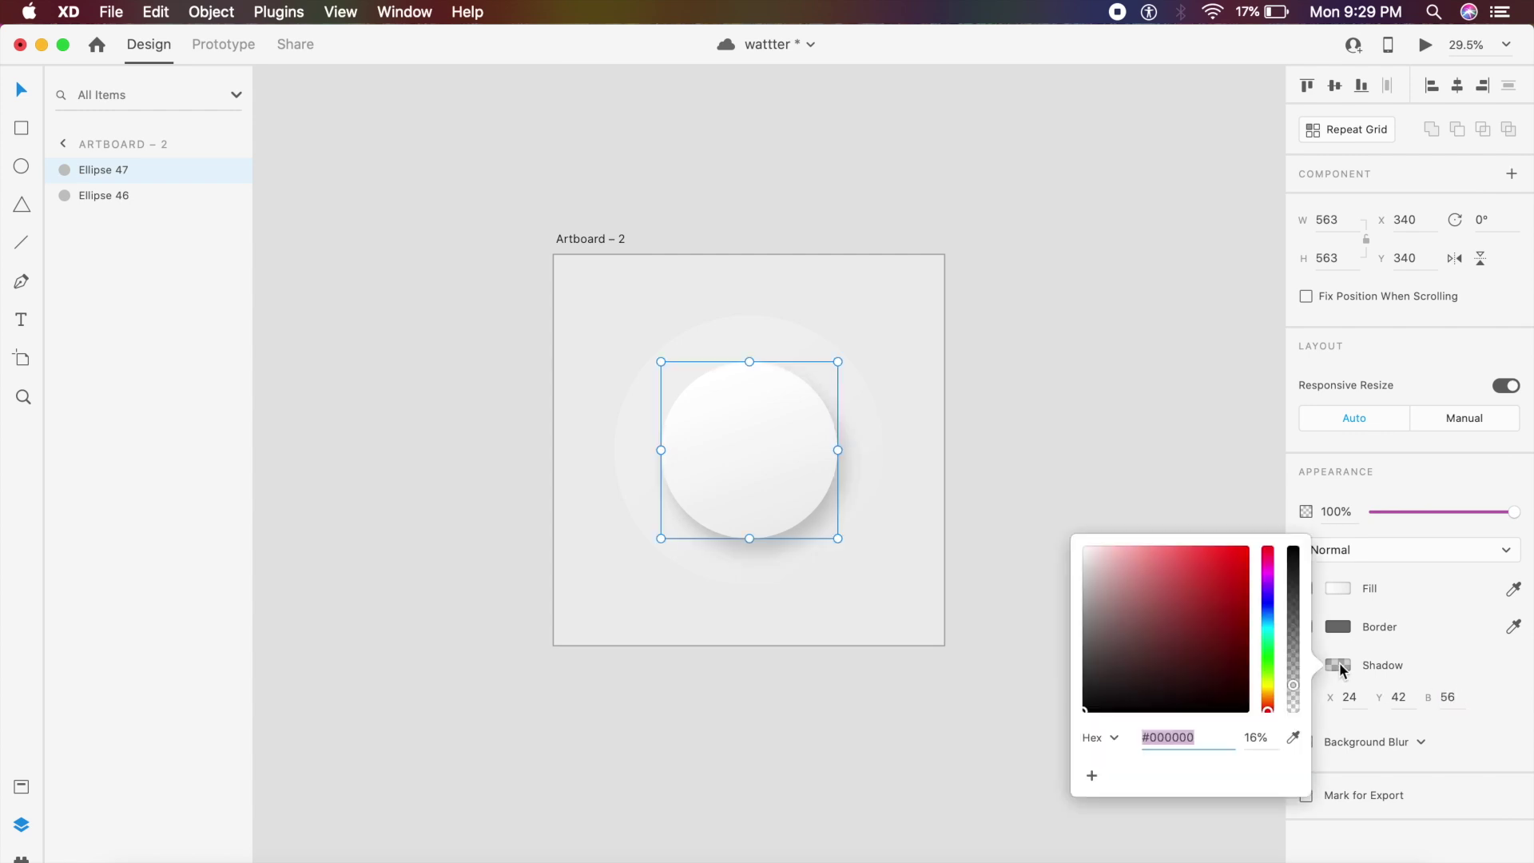
{"action": "mouse_move", "coordinate": [1294, 694]}
{"action": "left_mouse_down"}
{"action": "mouse_move", "coordinate": [1305, 620]}
{"action": "mouse_move", "coordinate": [1302, 712]}
{"action": "mouse_move", "coordinate": [1302, 689]}
{"action": "left_mouse_up"}
{"action": "left_click", "coordinate": [1152, 364]}
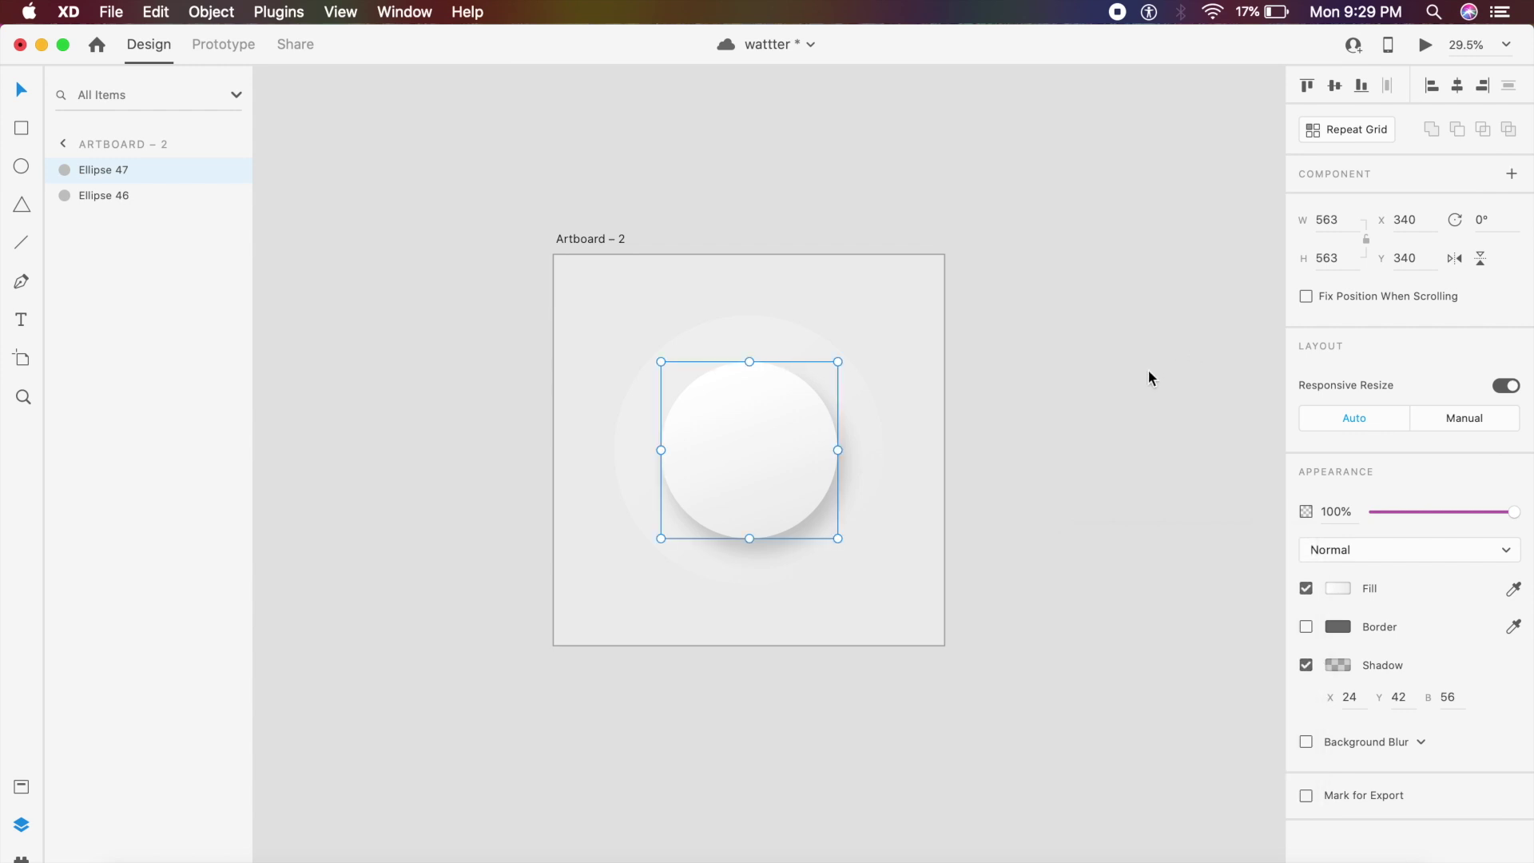
{"action": "left_click", "coordinate": [1148, 367]}
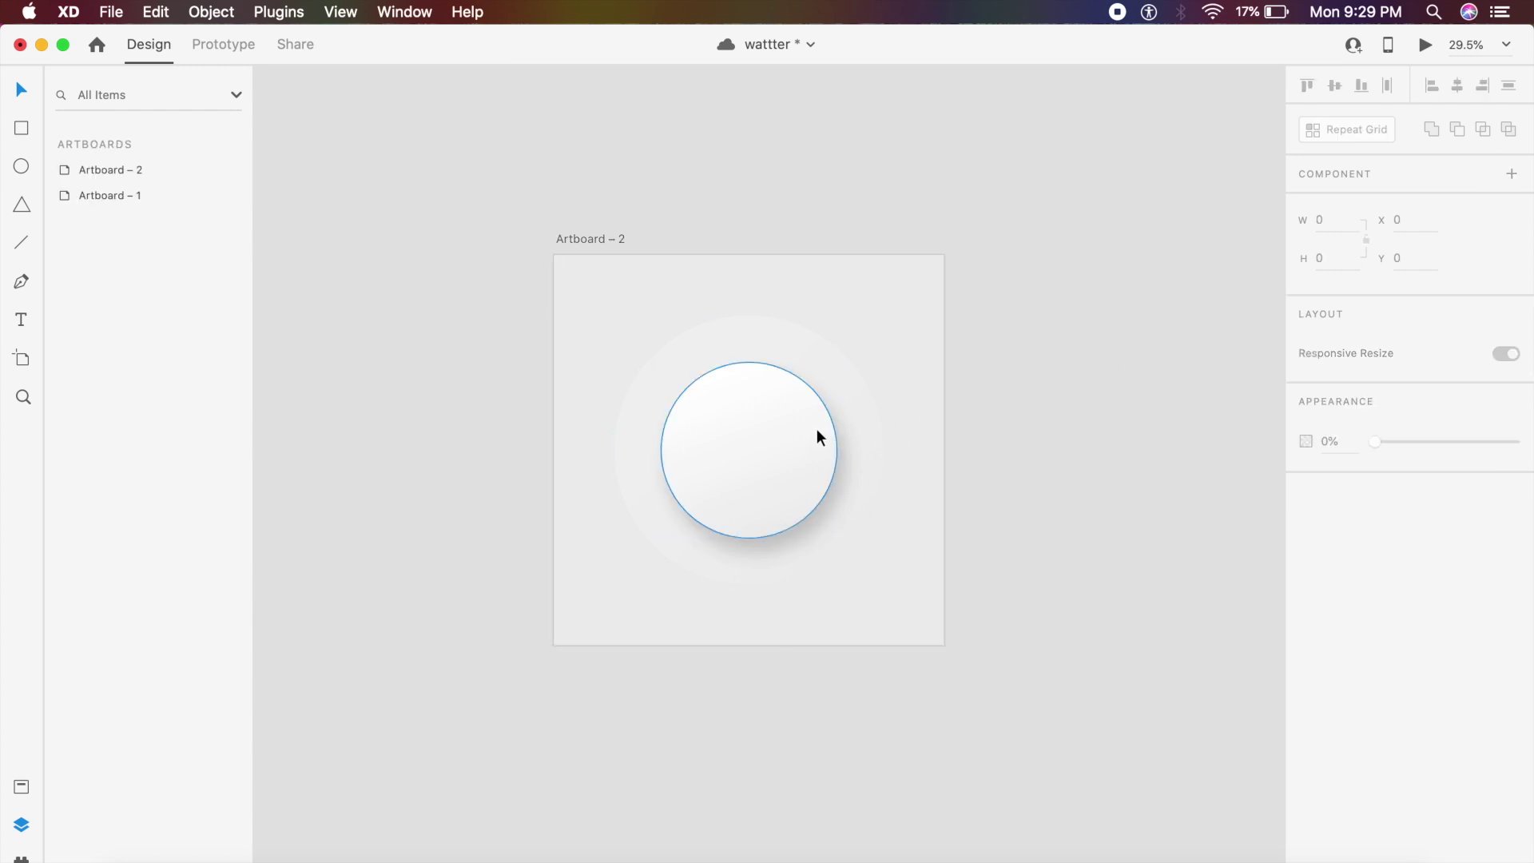
- Draw an open three-point path with the Pen tool from the larger circle's lower-left edge via its upper left to its upper right
{"action": "scroll", "coordinate": [817, 428], "scroll_direction": "up", "scroll_amount": 3}
{"action": "scroll", "coordinate": [780, 442], "scroll_direction": "up", "scroll_amount": 3}
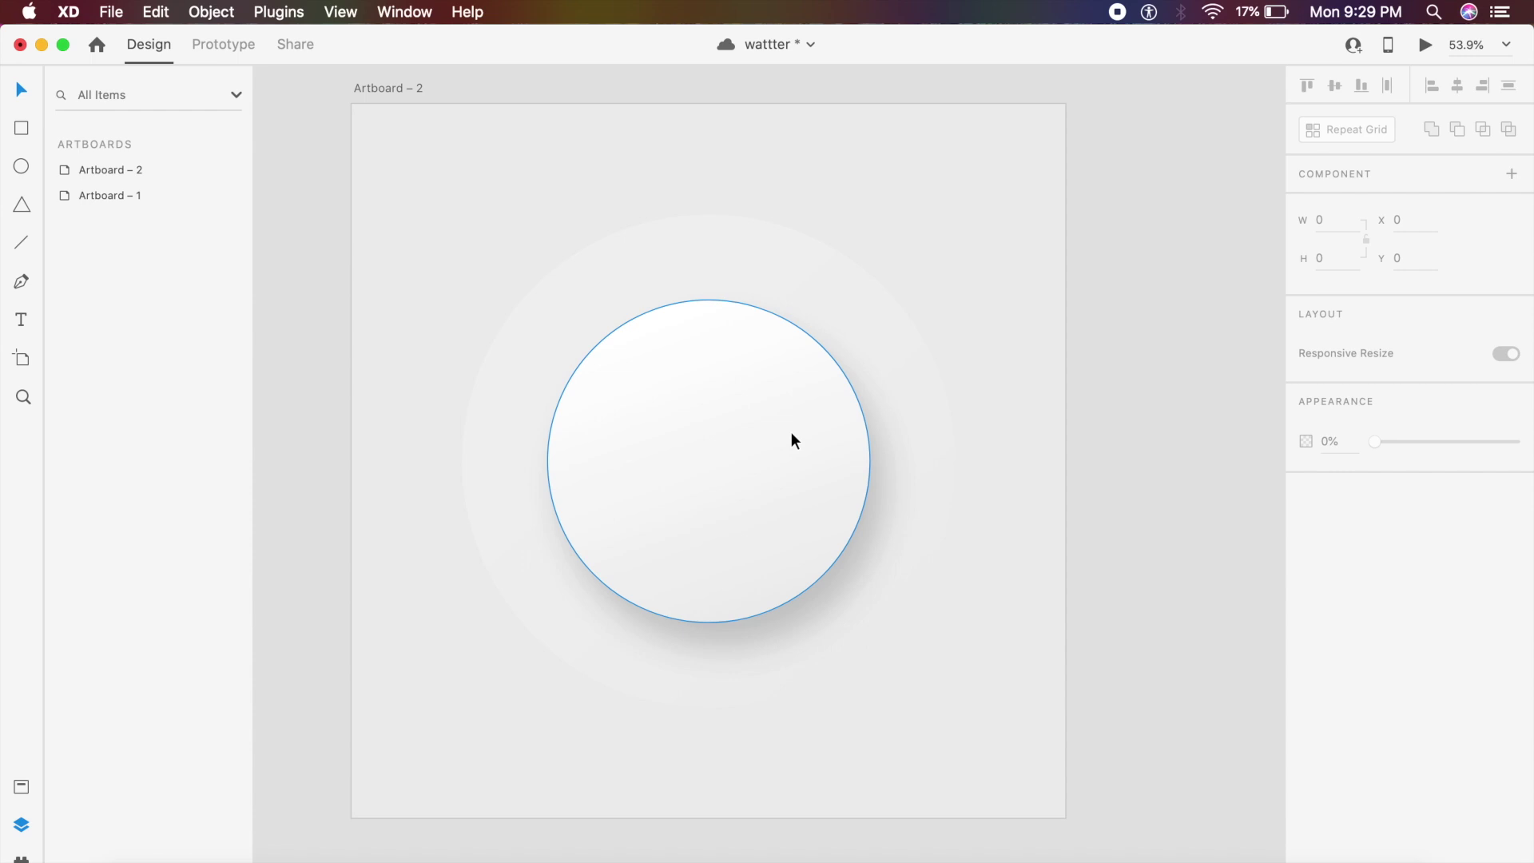
{"action": "scroll", "coordinate": [792, 432], "scroll_direction": "down", "scroll_amount": 2}
{"action": "key", "text": "p"}
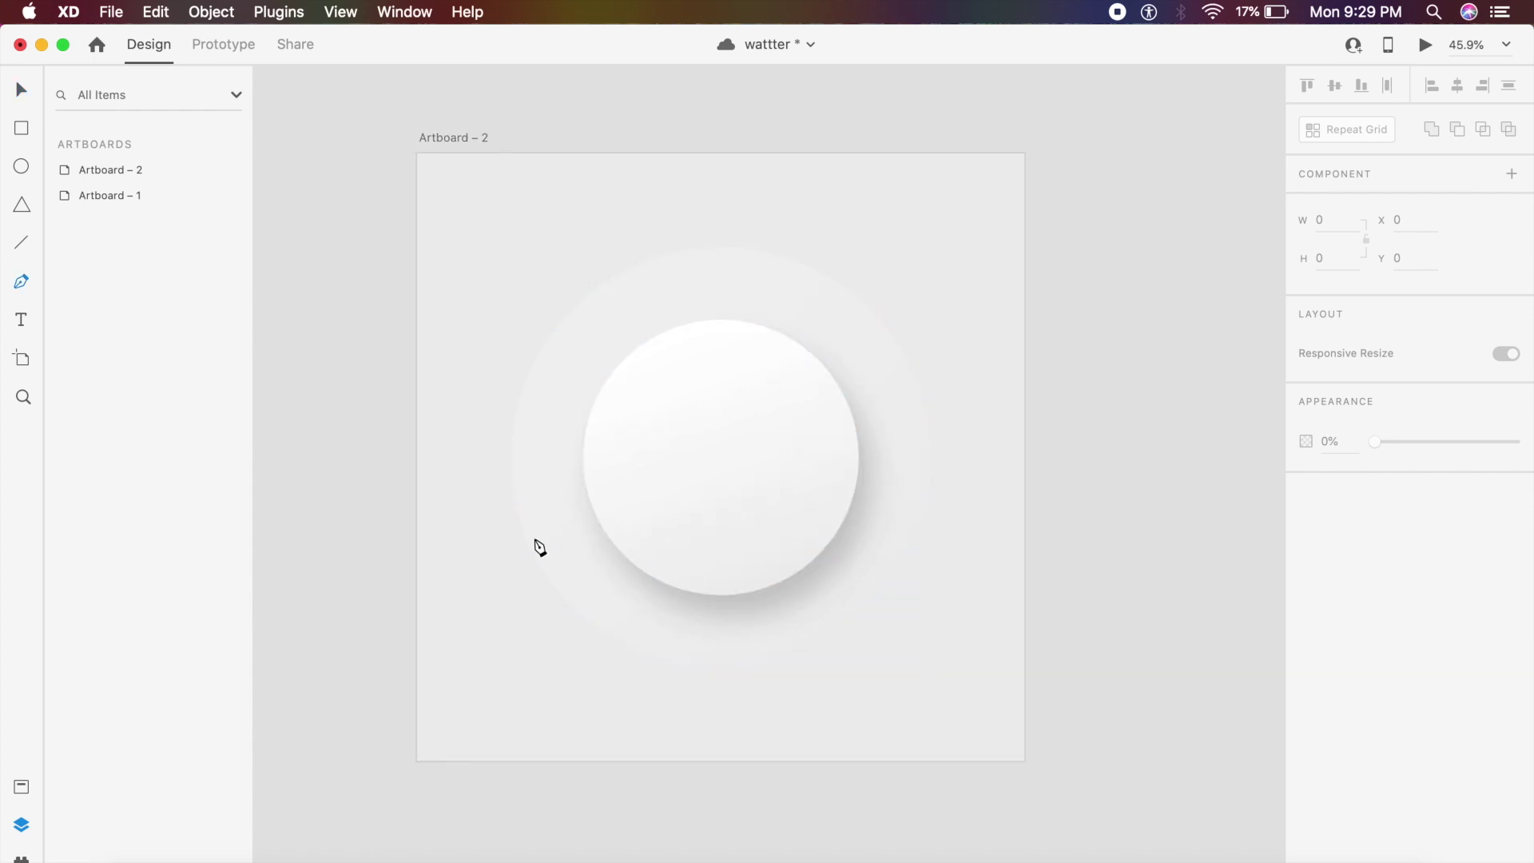
{"action": "left_click", "coordinate": [538, 541]}
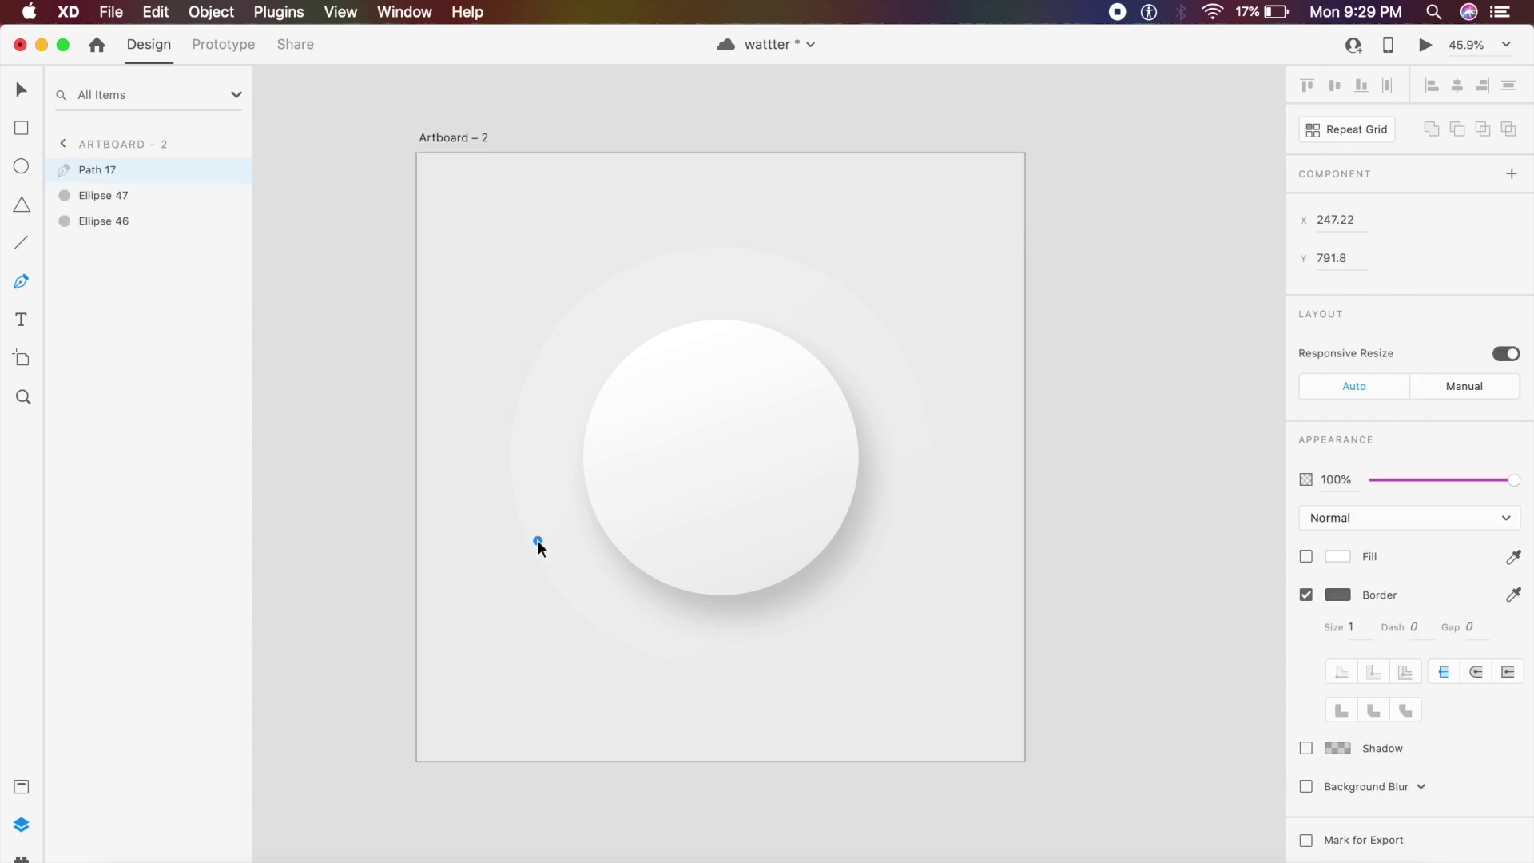
{"action": "left_click", "coordinate": [605, 284]}
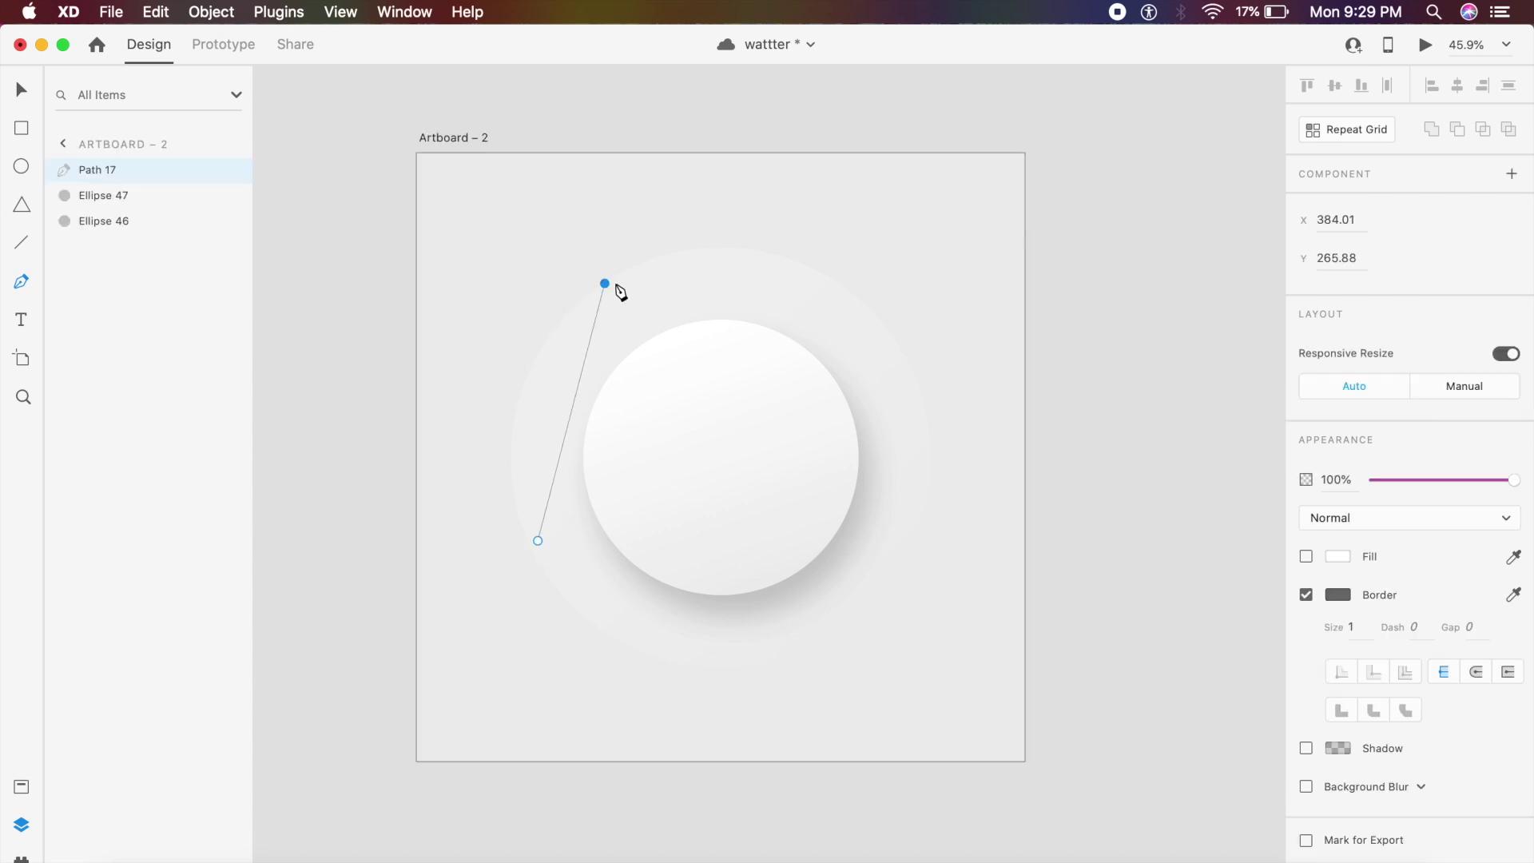
{"action": "left_click", "coordinate": [868, 300]}
{"action": "key", "text": "Escape"}
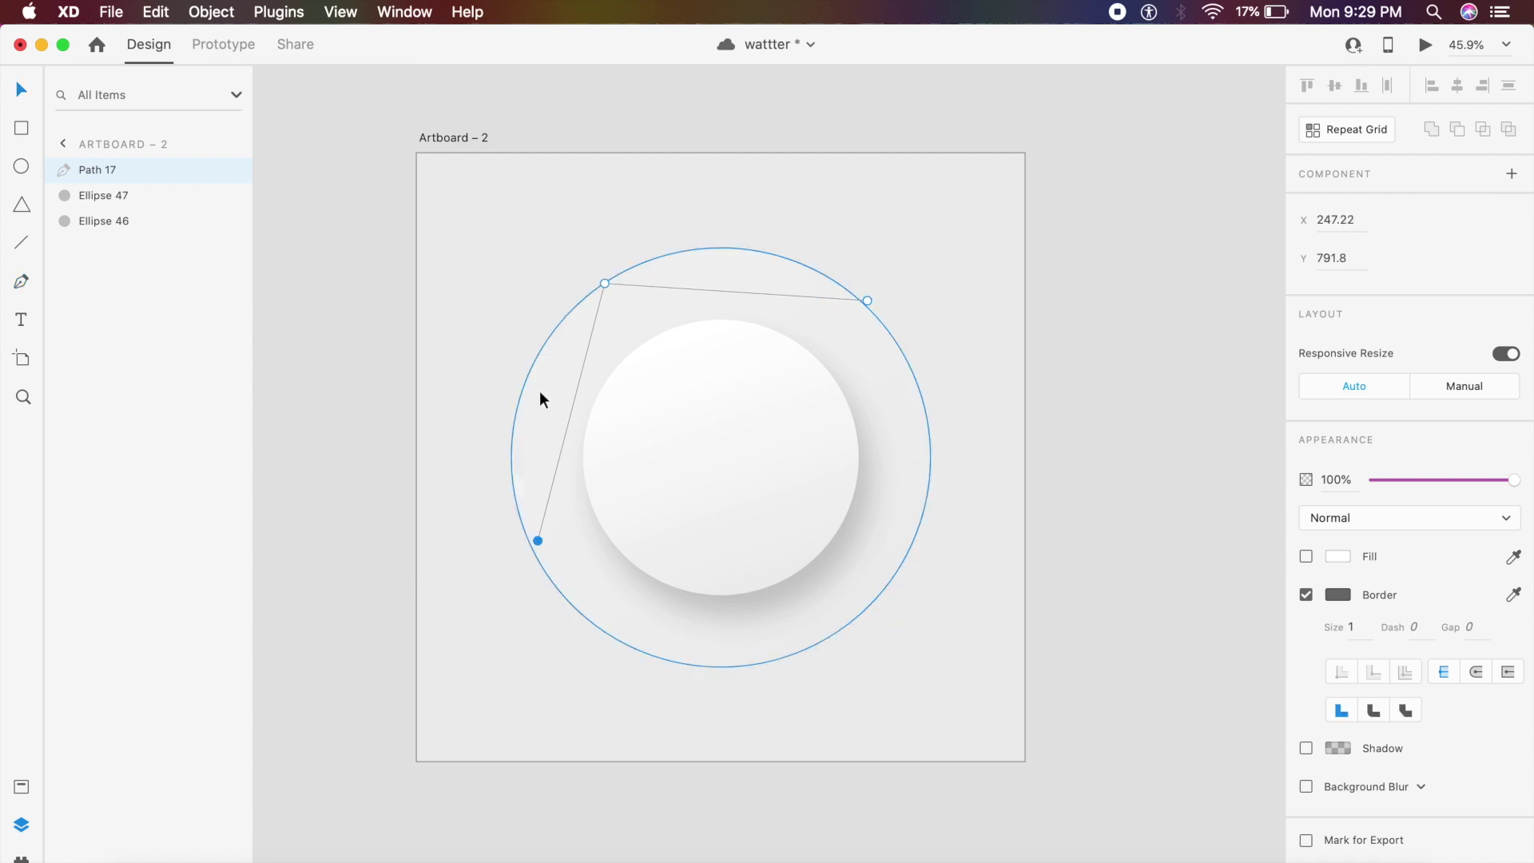
{"action": "key", "text": "Escape"}
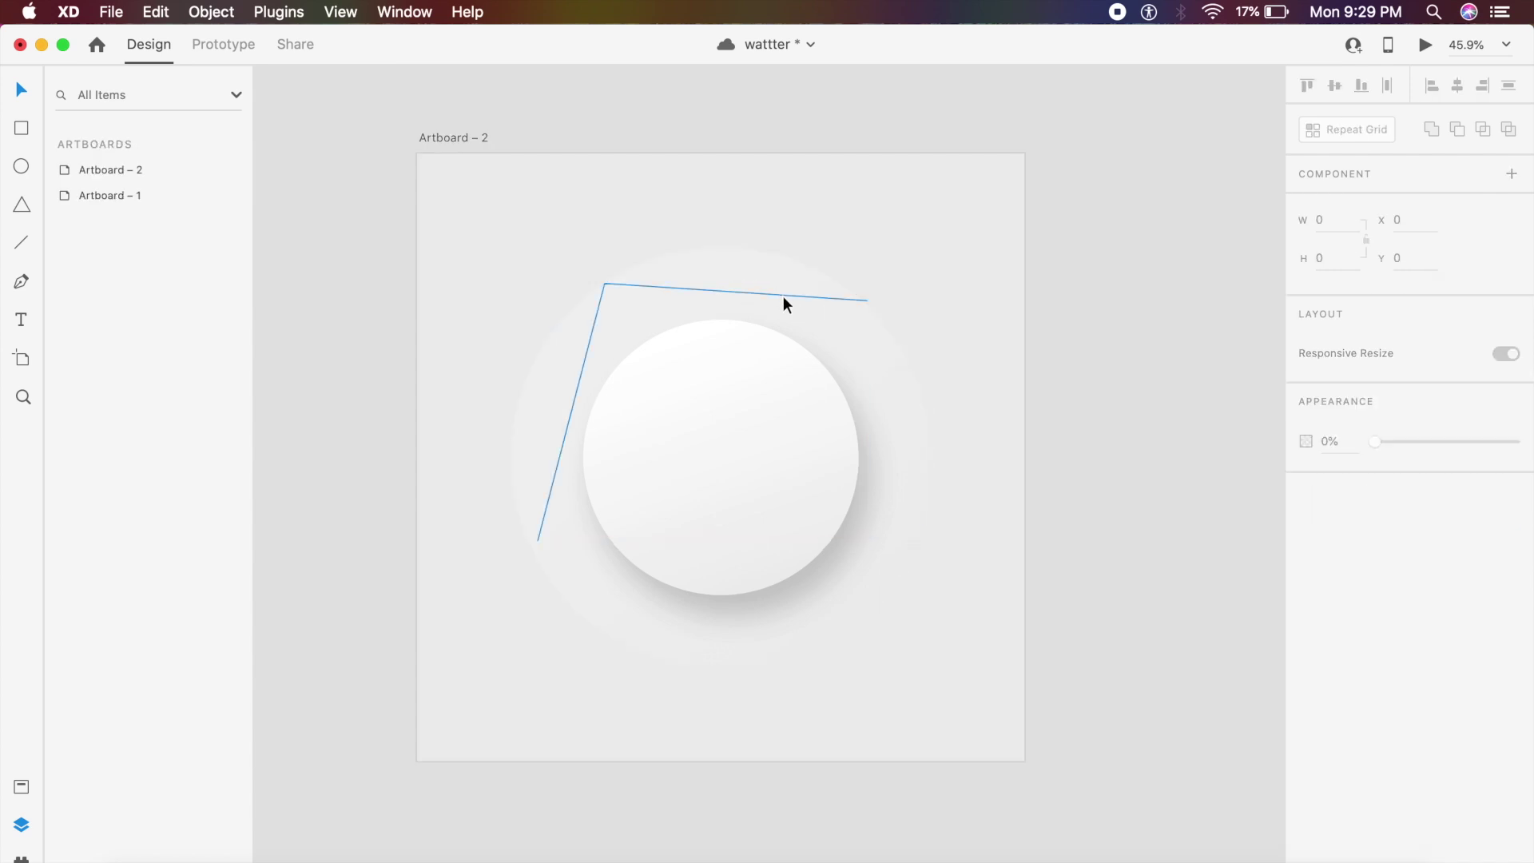
- Convert the path's middle point to a smooth curve and adjust it to follow the larger circle's upper-left edge
{"action": "double_click", "coordinate": [784, 298]}
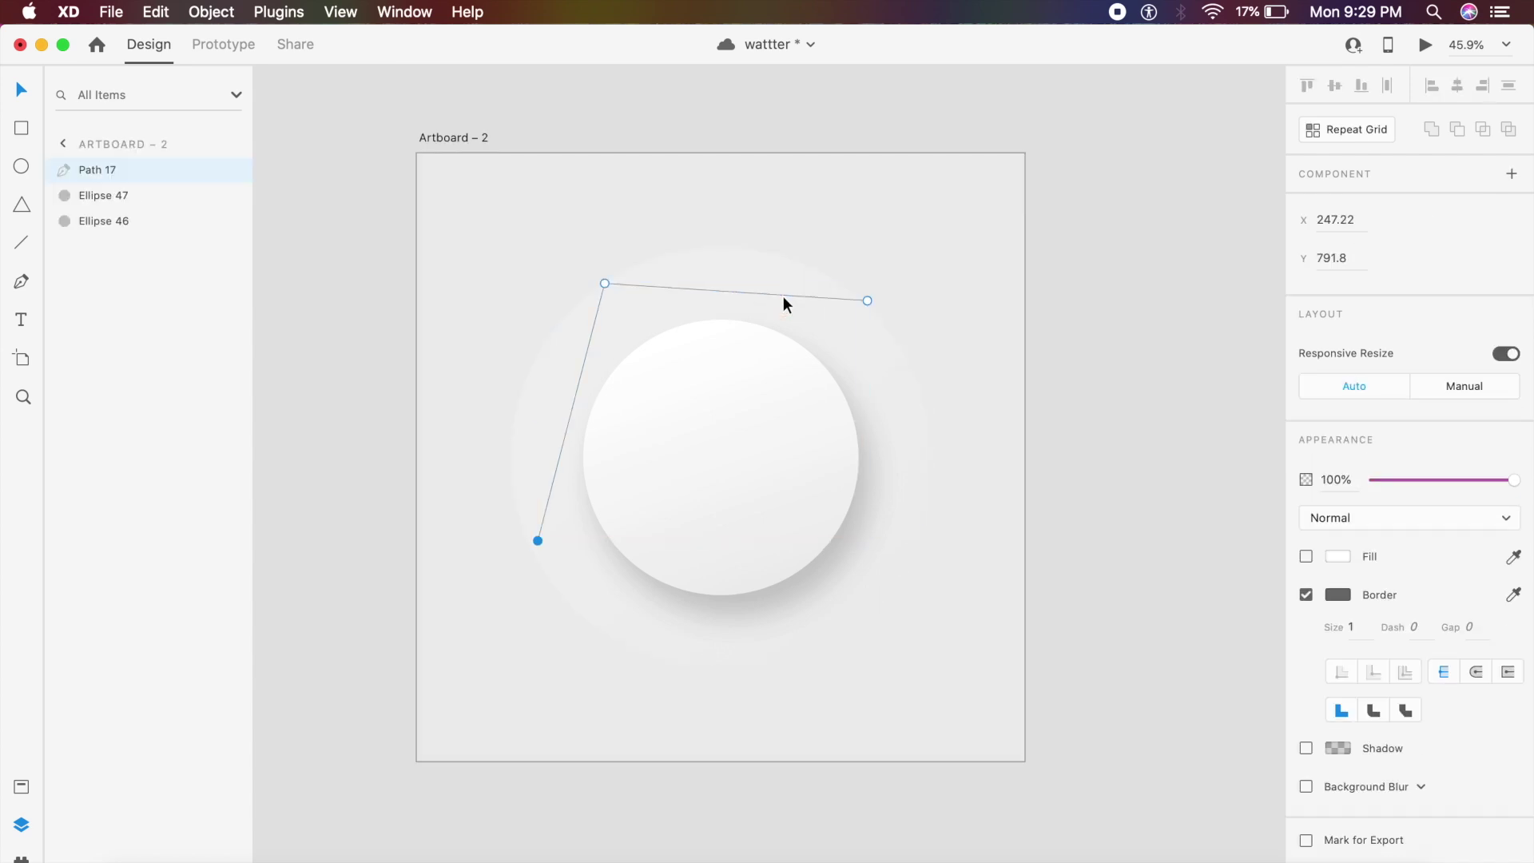
{"action": "scroll", "coordinate": [604, 286], "scroll_direction": "up", "scroll_amount": 3}
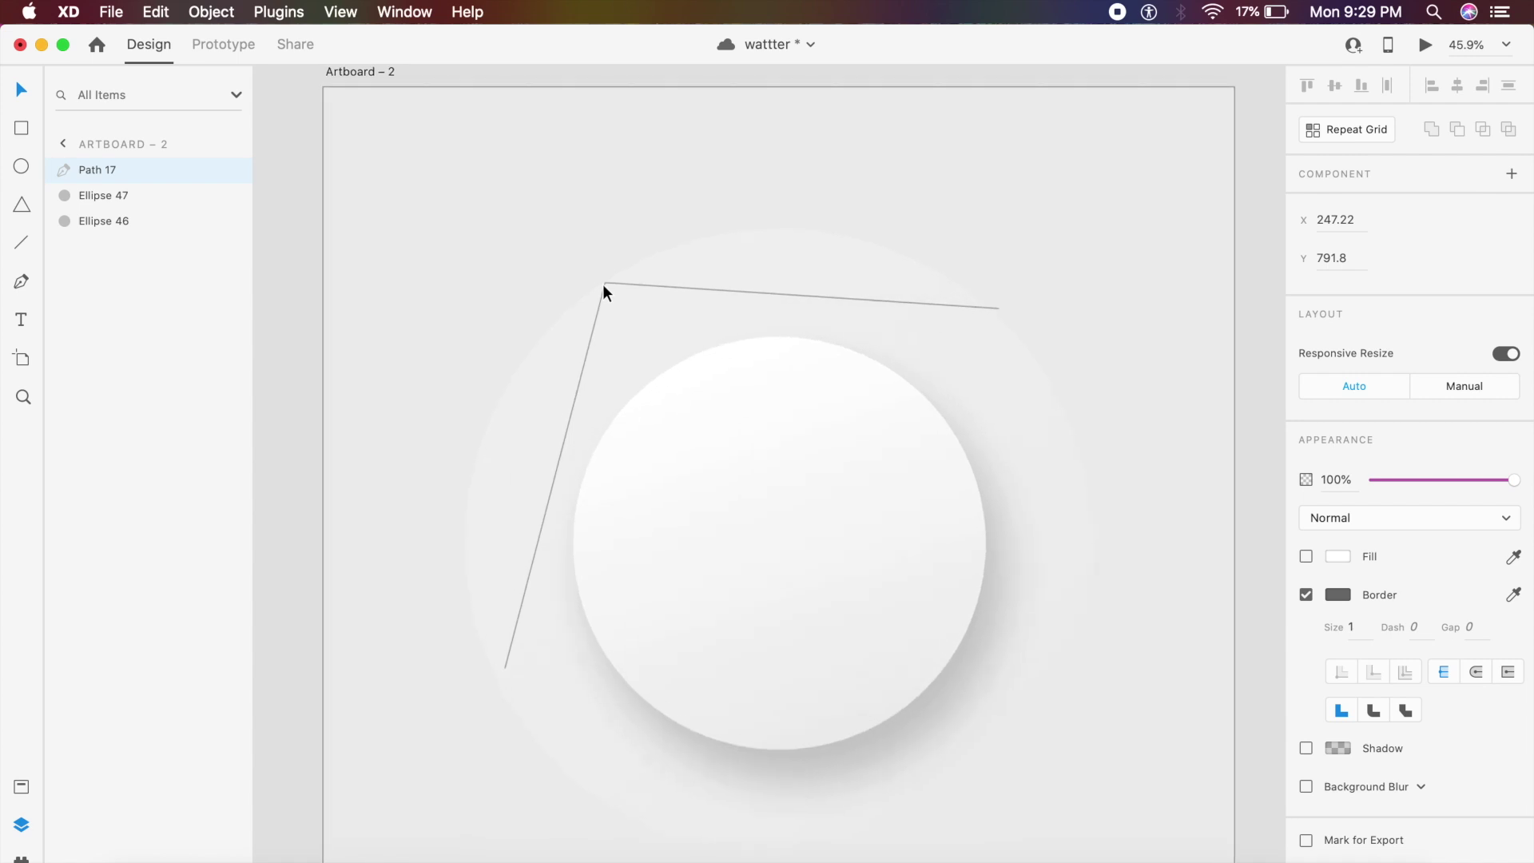
{"action": "double_click", "coordinate": [605, 282]}
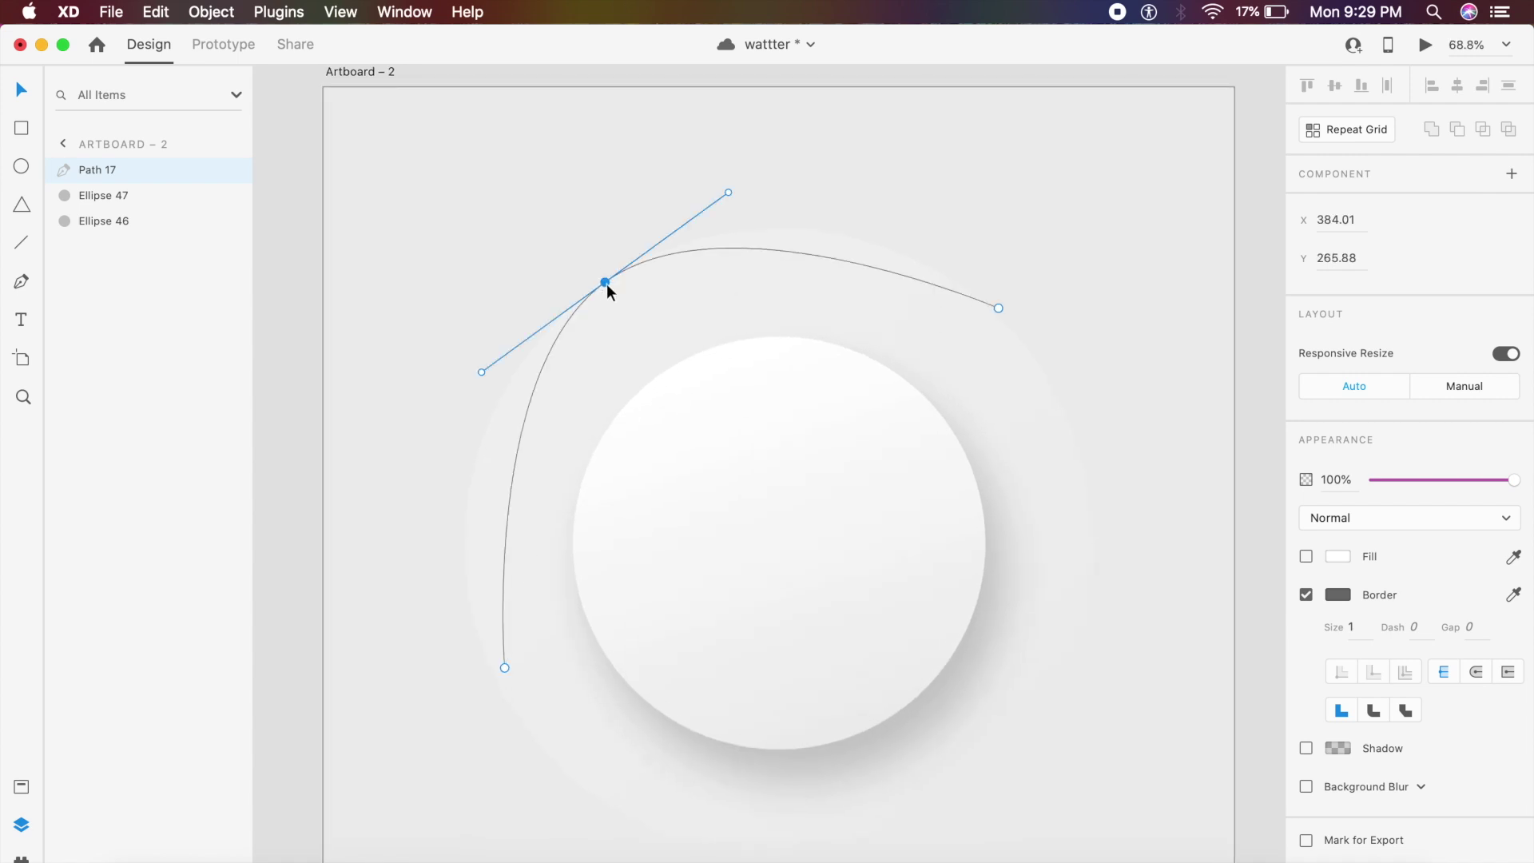
{"action": "left_click_drag", "start_coordinate": [605, 284], "coordinate": [584, 300]}
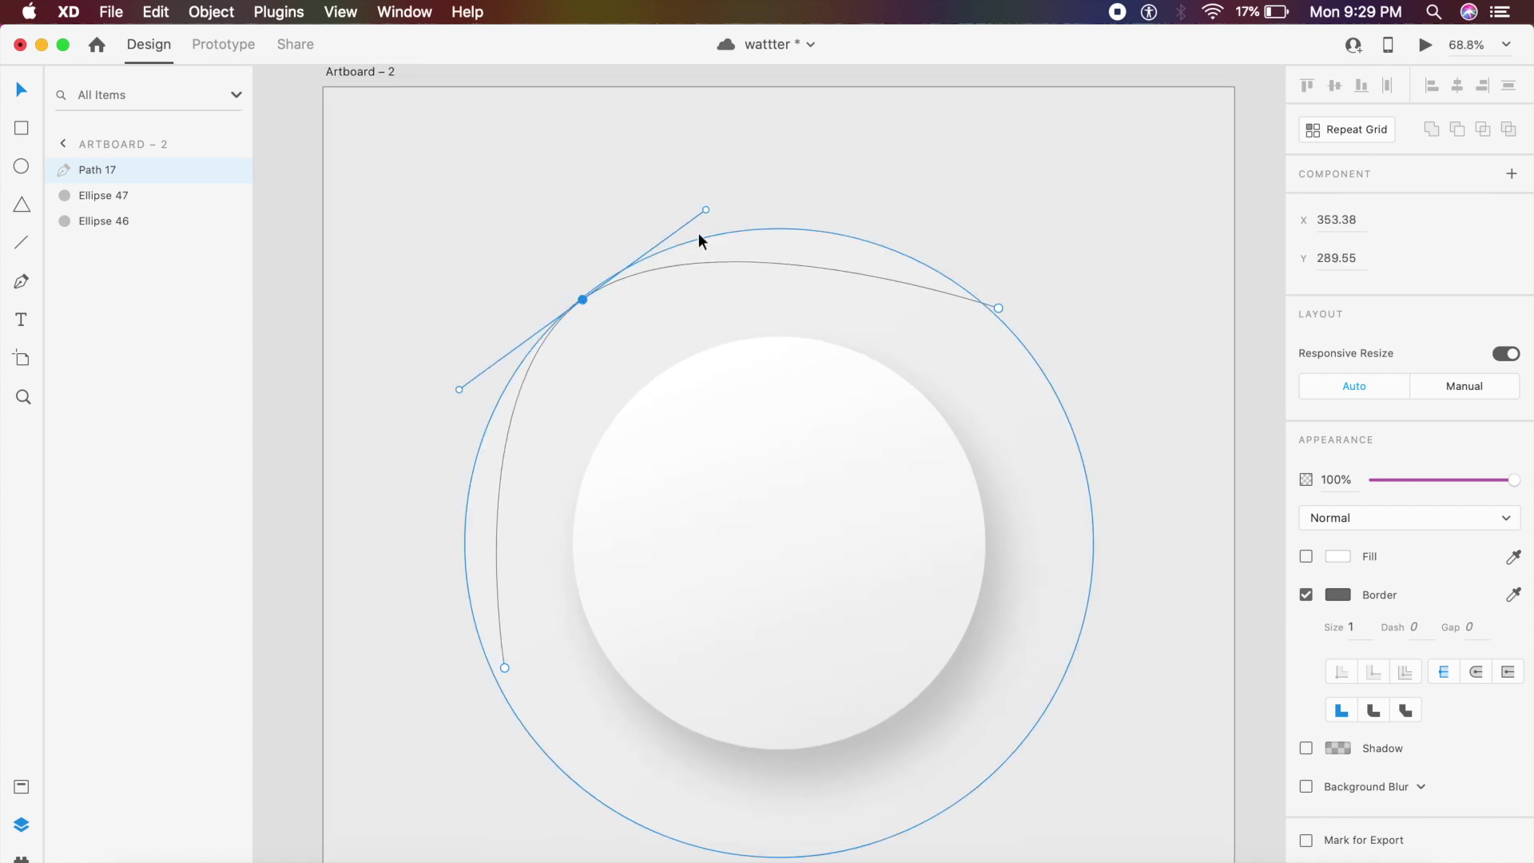
{"action": "left_click_drag", "start_coordinate": [707, 210], "coordinate": [792, 132]}
{"action": "key", "text": "Escape"}
{"action": "key", "text": "Escape"}
- Give the curved path a white #FFFFFF border with a size of 24
{"action": "left_click", "coordinate": [695, 238]}
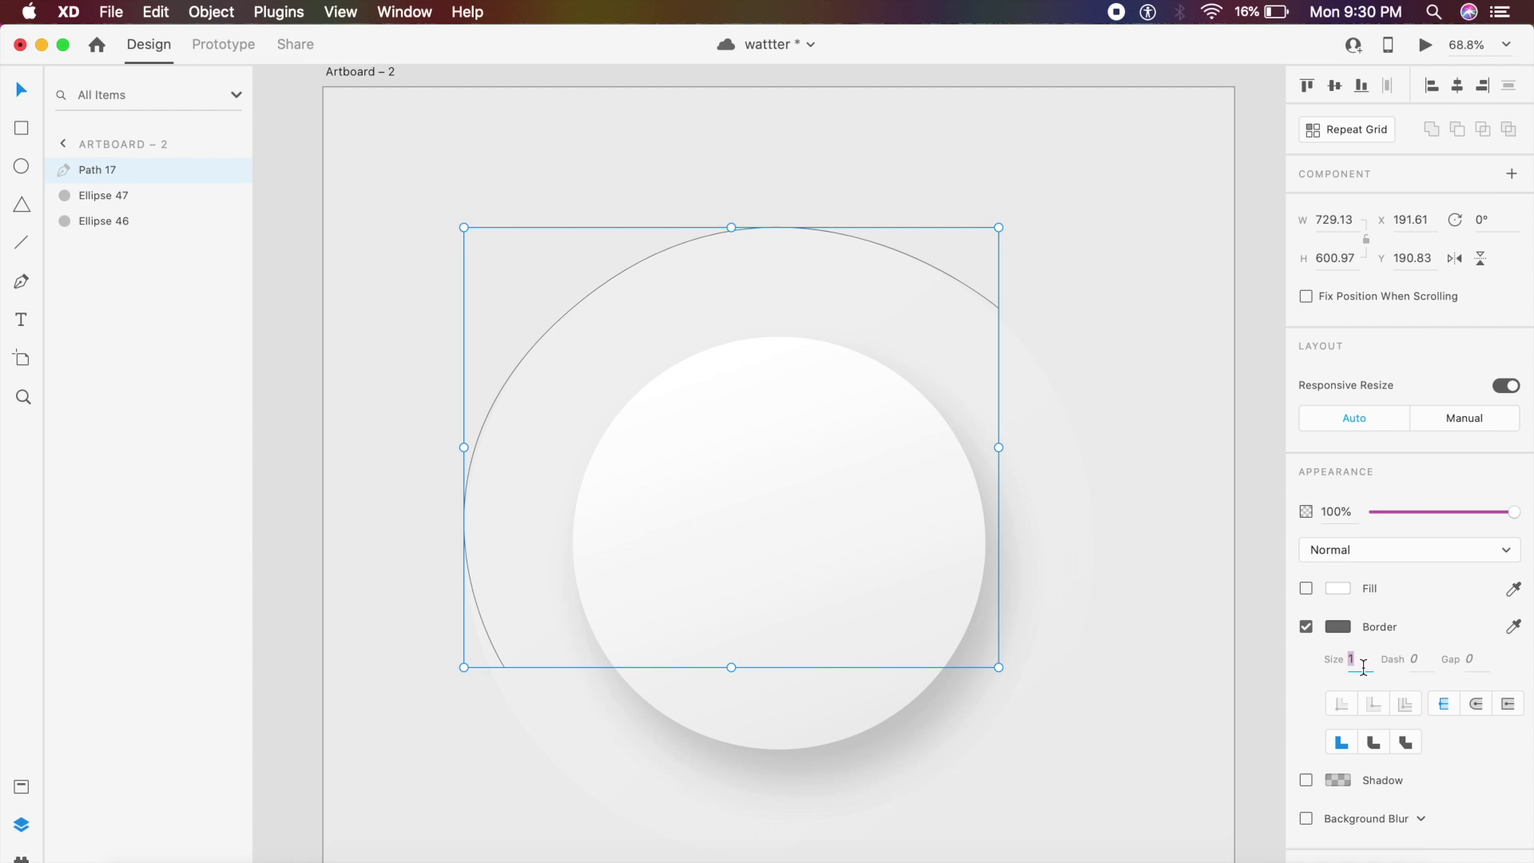
{"action": "type", "text": "24"}
{"action": "key", "text": "Return"}
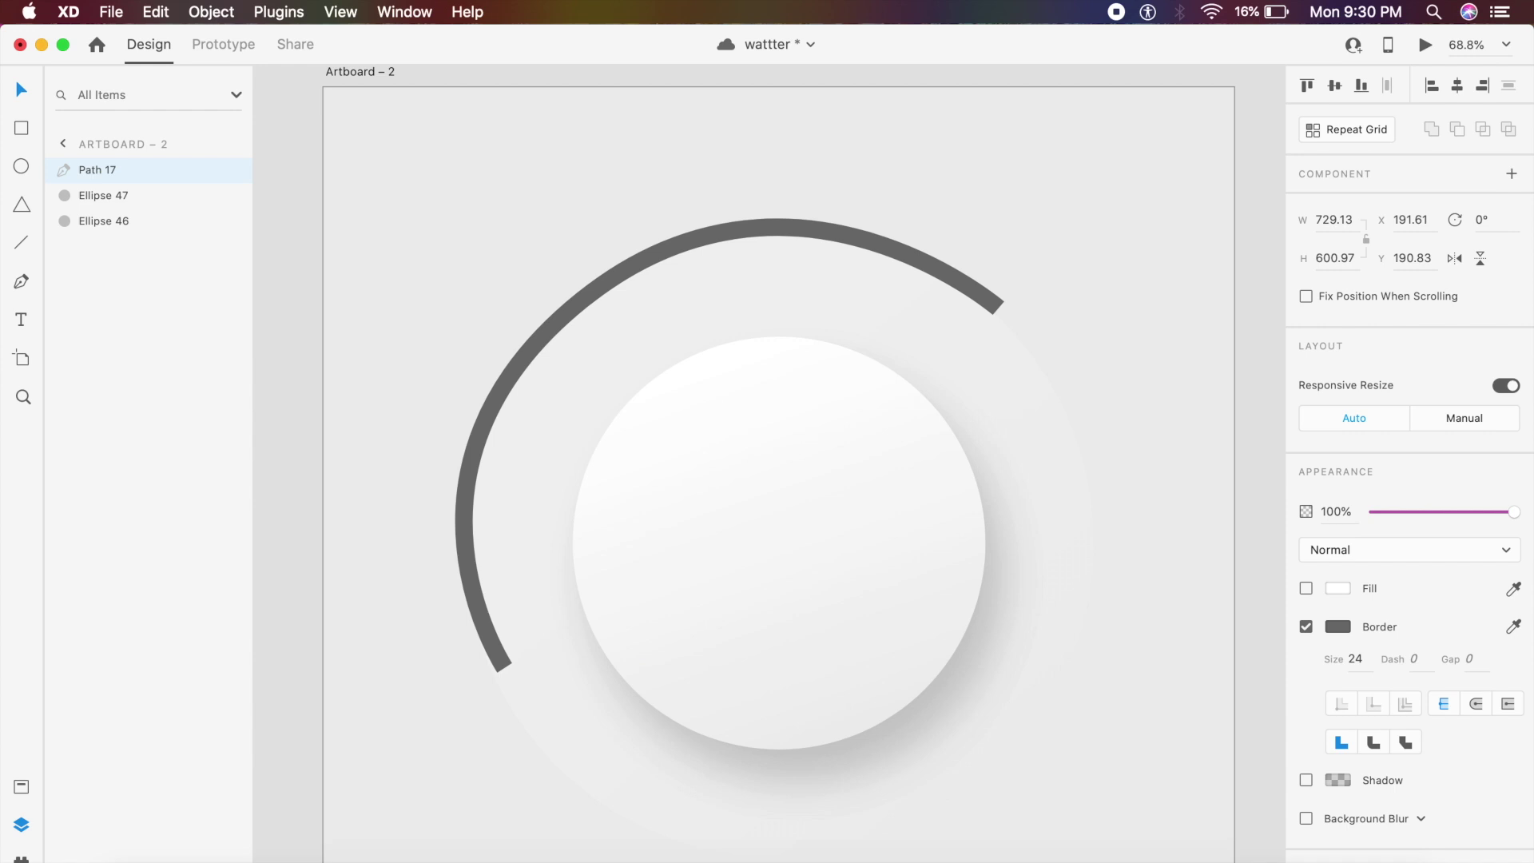
{"action": "scroll", "coordinate": [1351, 775], "scroll_direction": "down", "scroll_amount": 1}
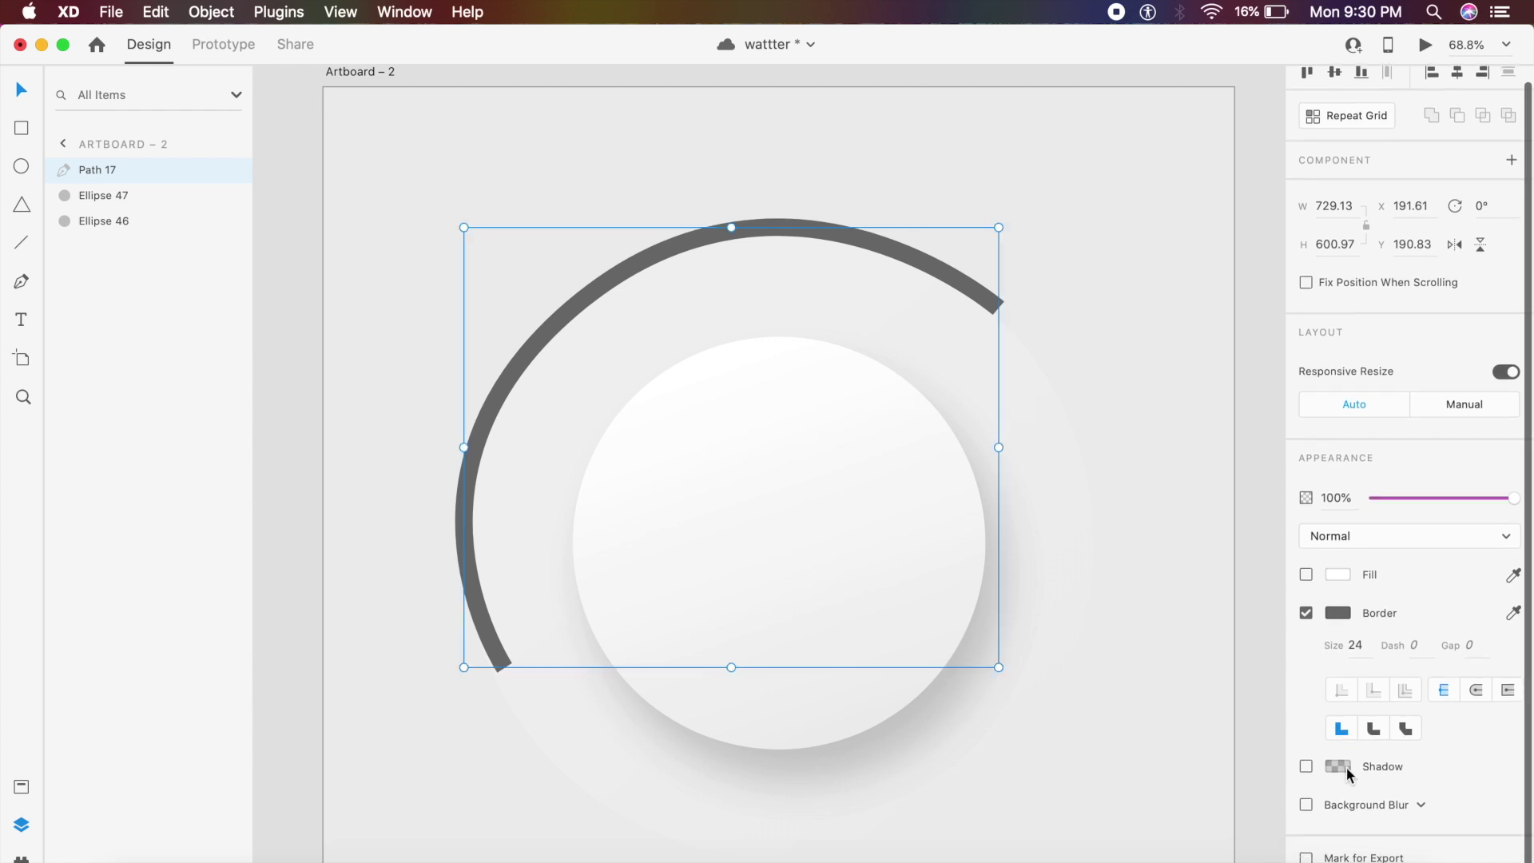
{"action": "left_click", "coordinate": [1342, 613]}
{"action": "left_click_drag", "start_coordinate": [1140, 552], "coordinate": [1031, 444]}
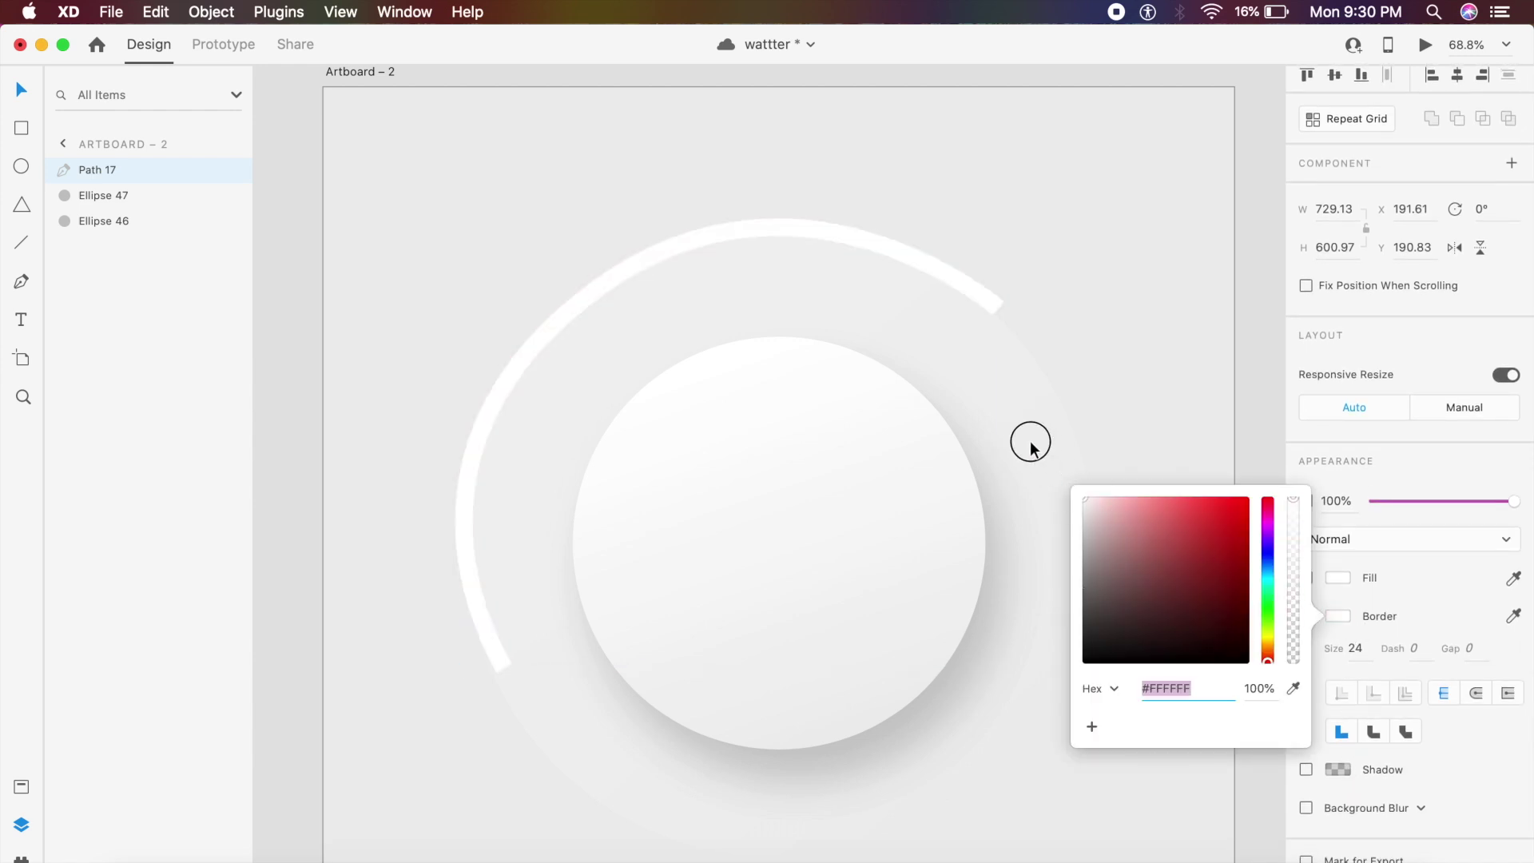
{"action": "left_click", "coordinate": [1409, 564]}
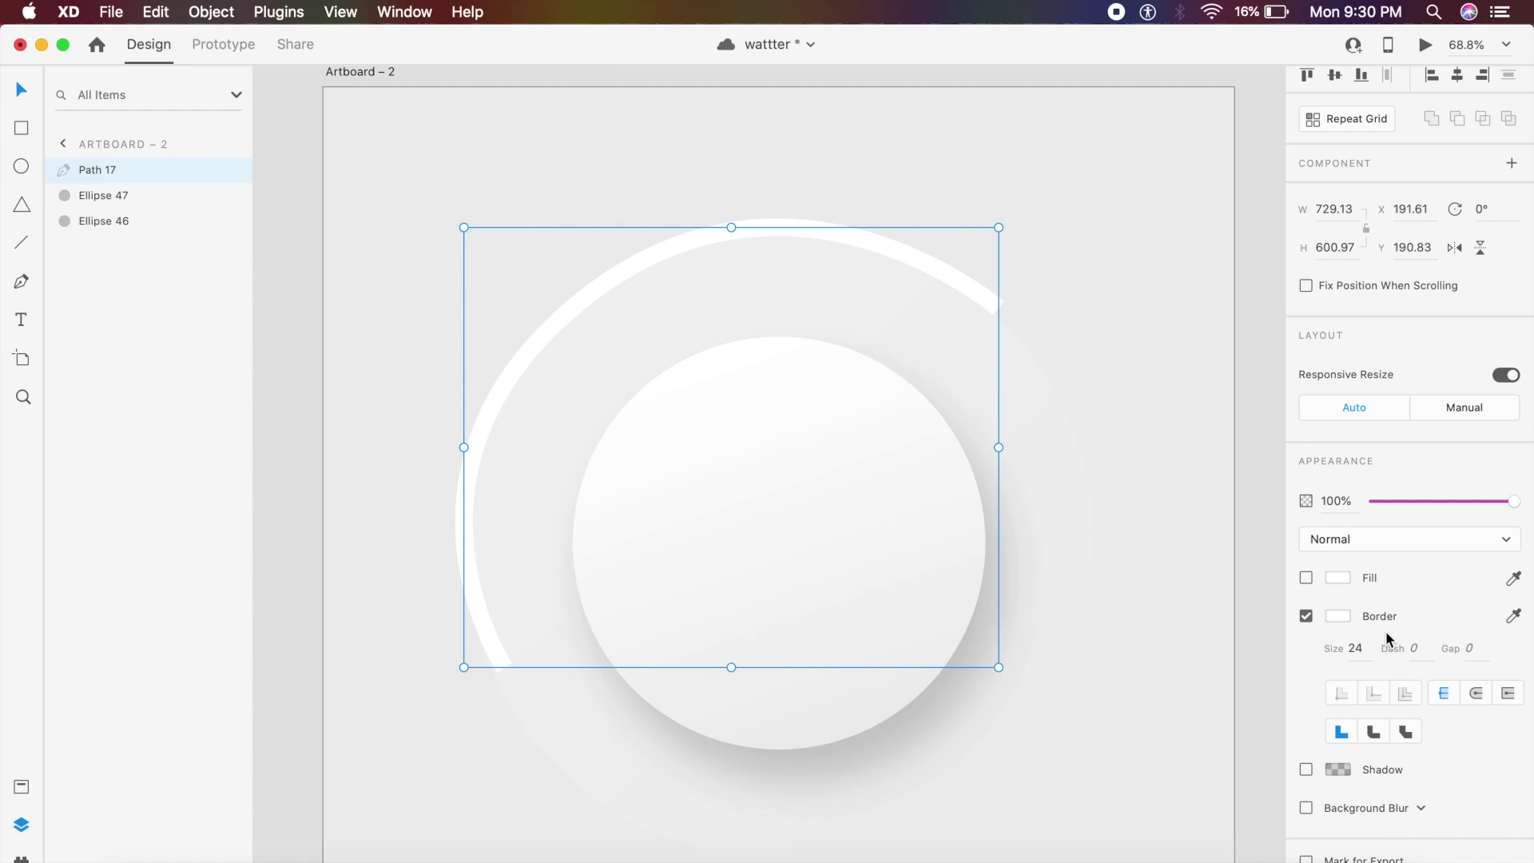
- Apply an Object Blur of 30 to the white arc
{"action": "left_click", "coordinate": [1380, 809]}
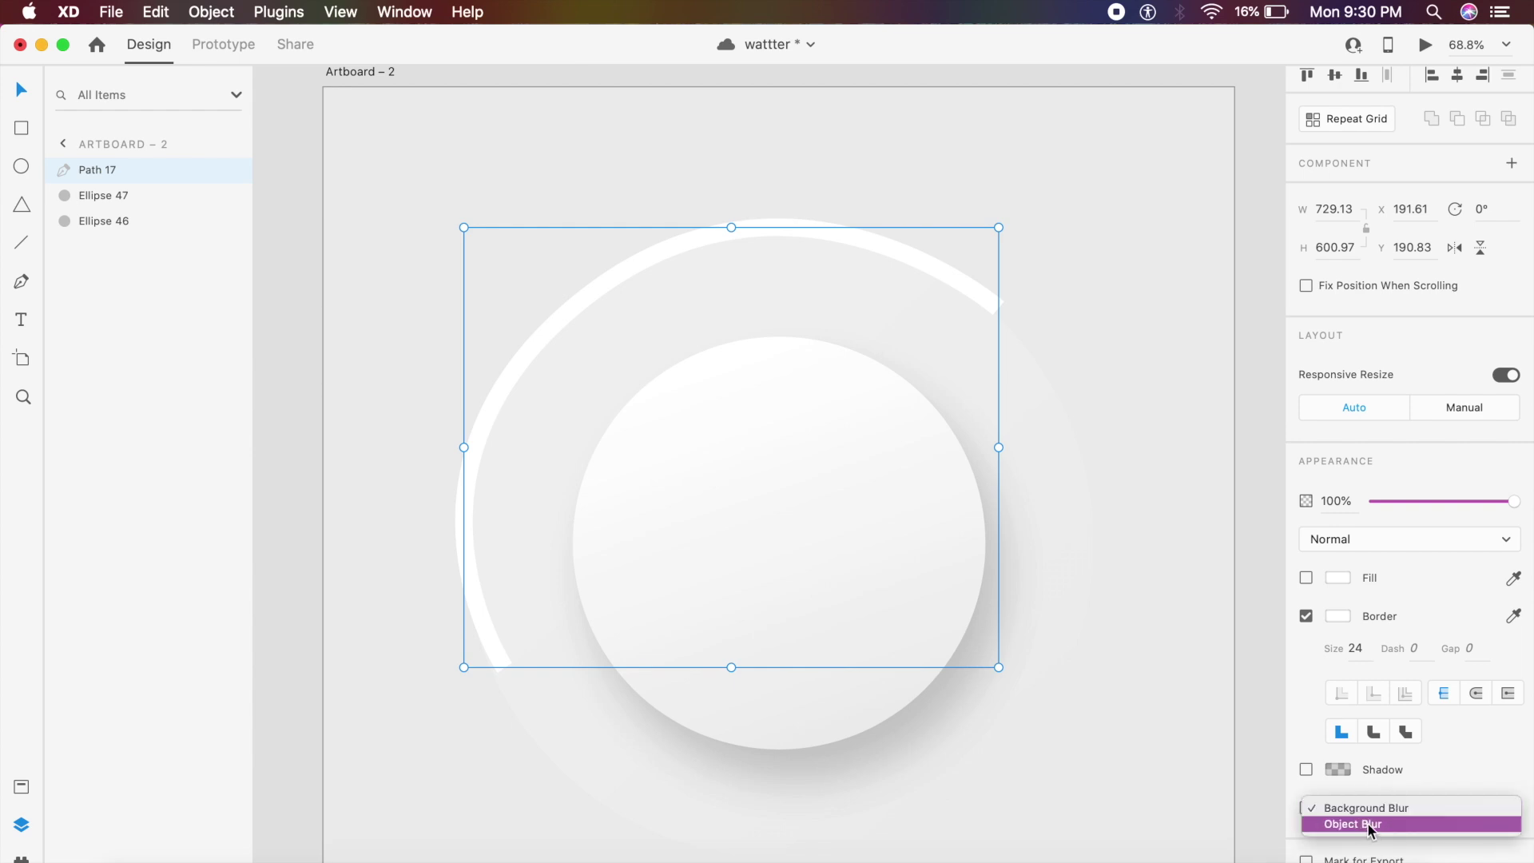
{"action": "left_click", "coordinate": [1371, 825]}
{"action": "scroll", "coordinate": [1354, 787], "scroll_direction": "down", "scroll_amount": 1}
{"action": "left_click_drag", "start_coordinate": [1413, 821], "coordinate": [1470, 823]}
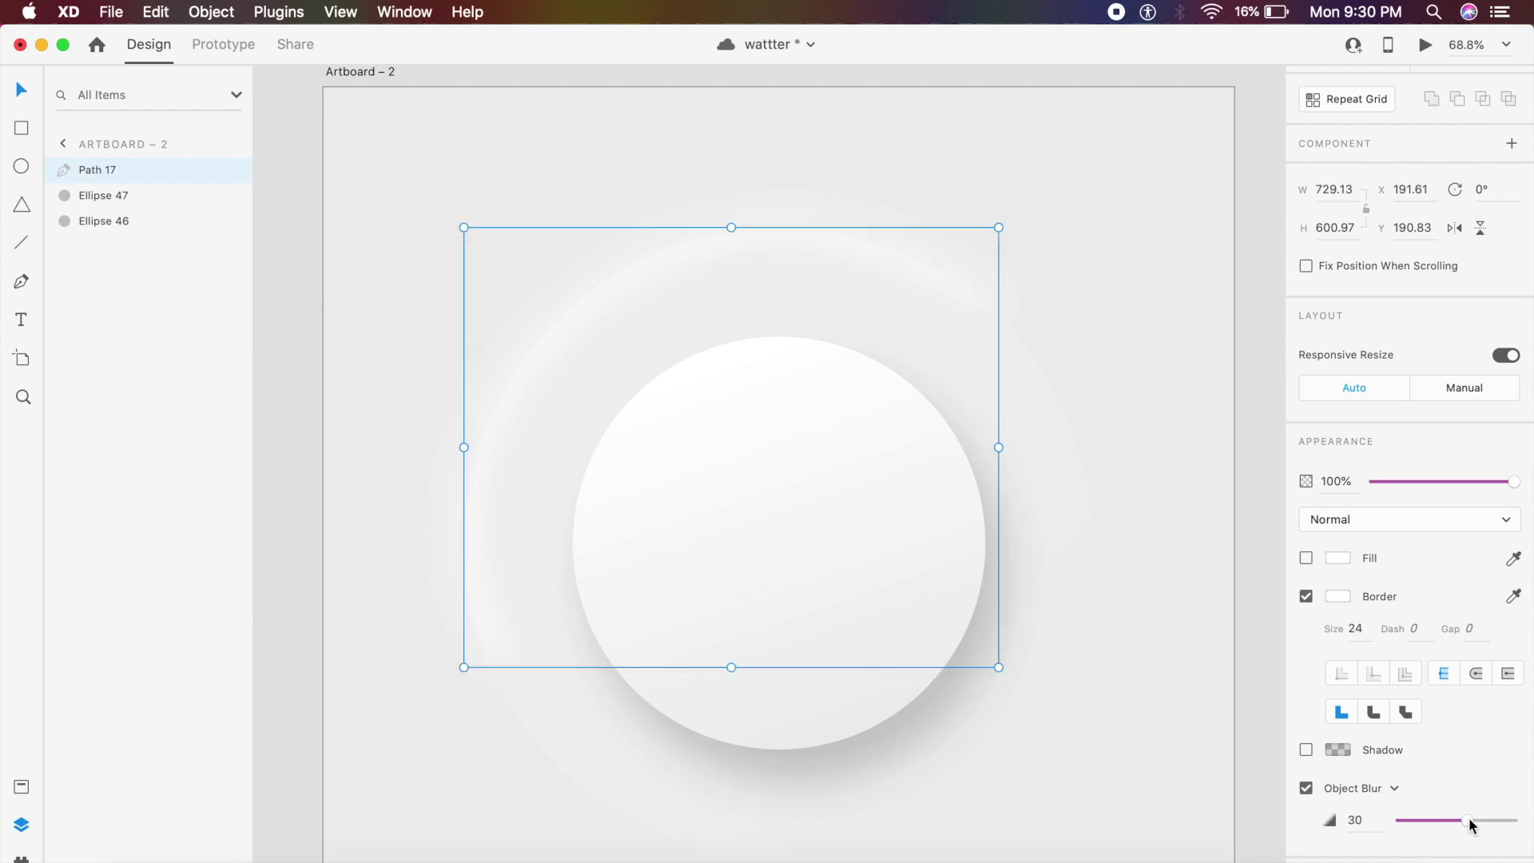
{"action": "left_click", "coordinate": [1173, 527]}
- Send the blurred arc backward behind both circles
{"action": "scroll", "coordinate": [1173, 526], "scroll_direction": "down", "scroll_amount": 3}
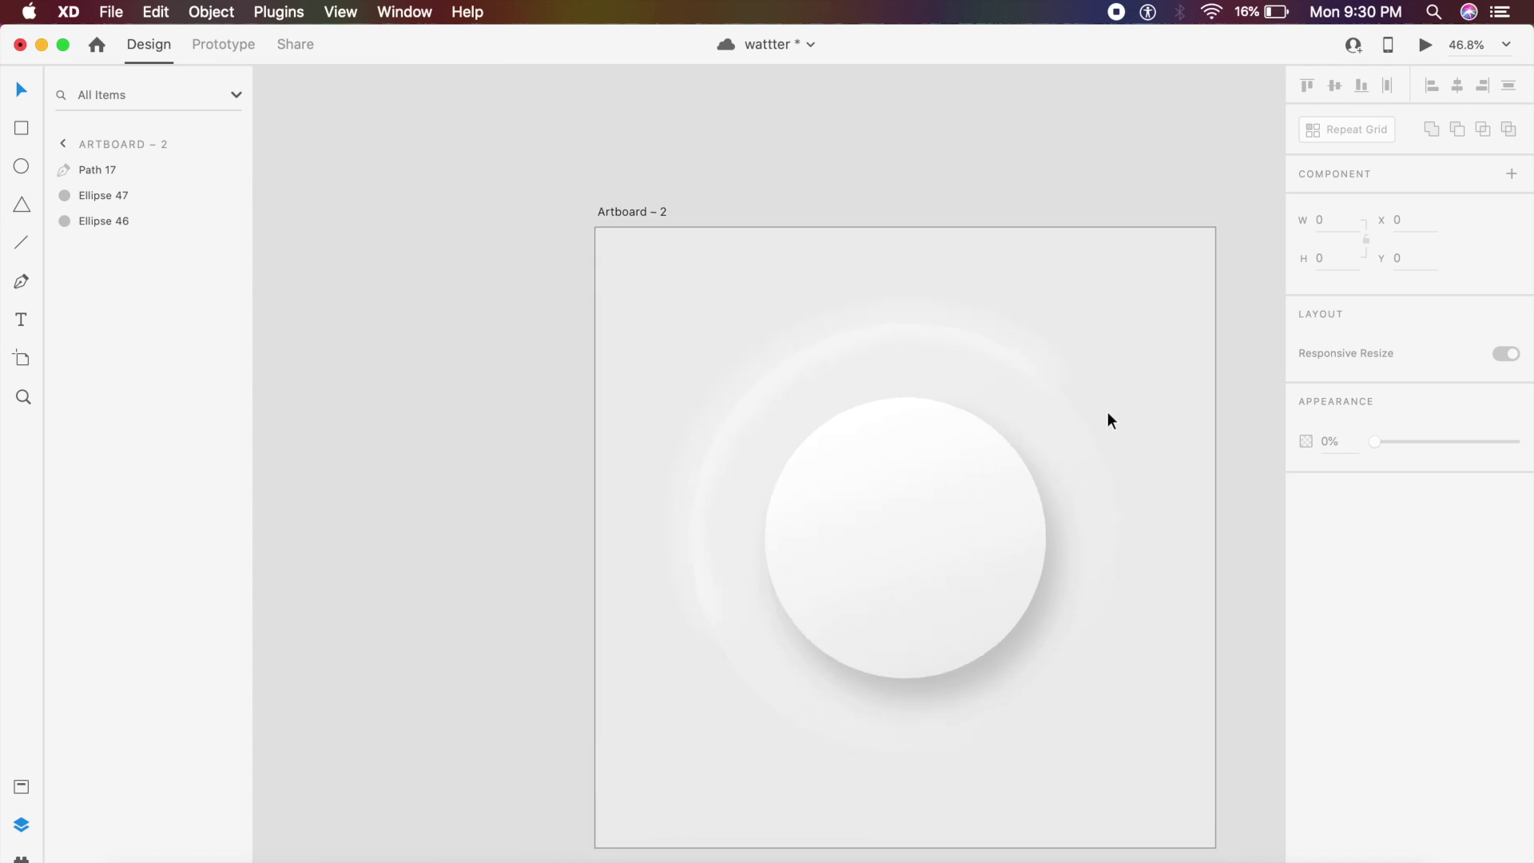
{"action": "scroll", "coordinate": [788, 289], "scroll_direction": "down", "scroll_amount": 4}
{"action": "scroll", "coordinate": [788, 289], "scroll_direction": "right", "scroll_amount": 3}
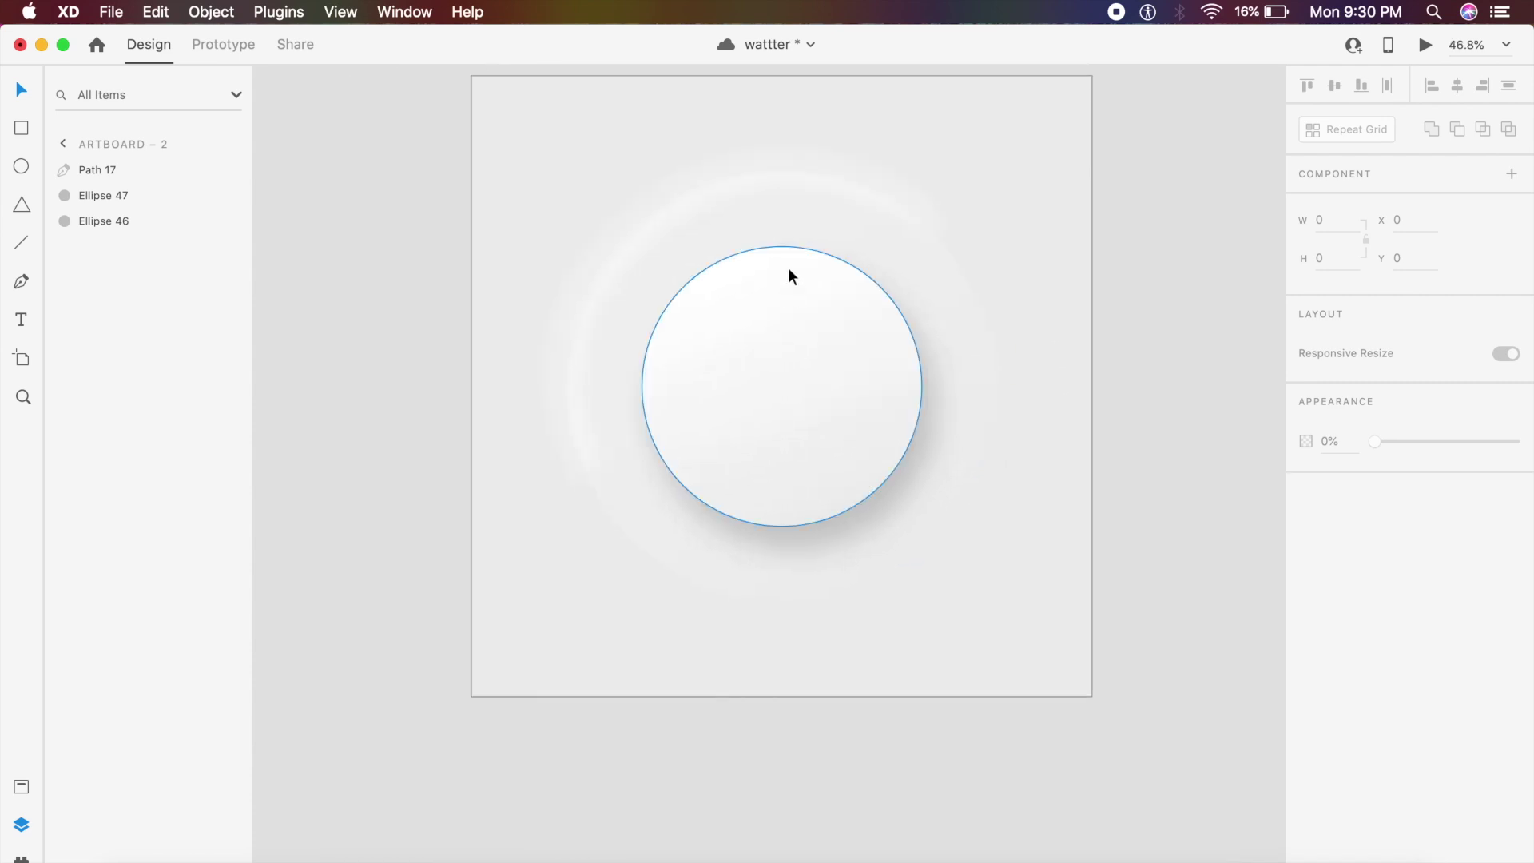
{"action": "left_click", "coordinate": [678, 208]}
{"action": "key", "text": "super+bracketleft"}
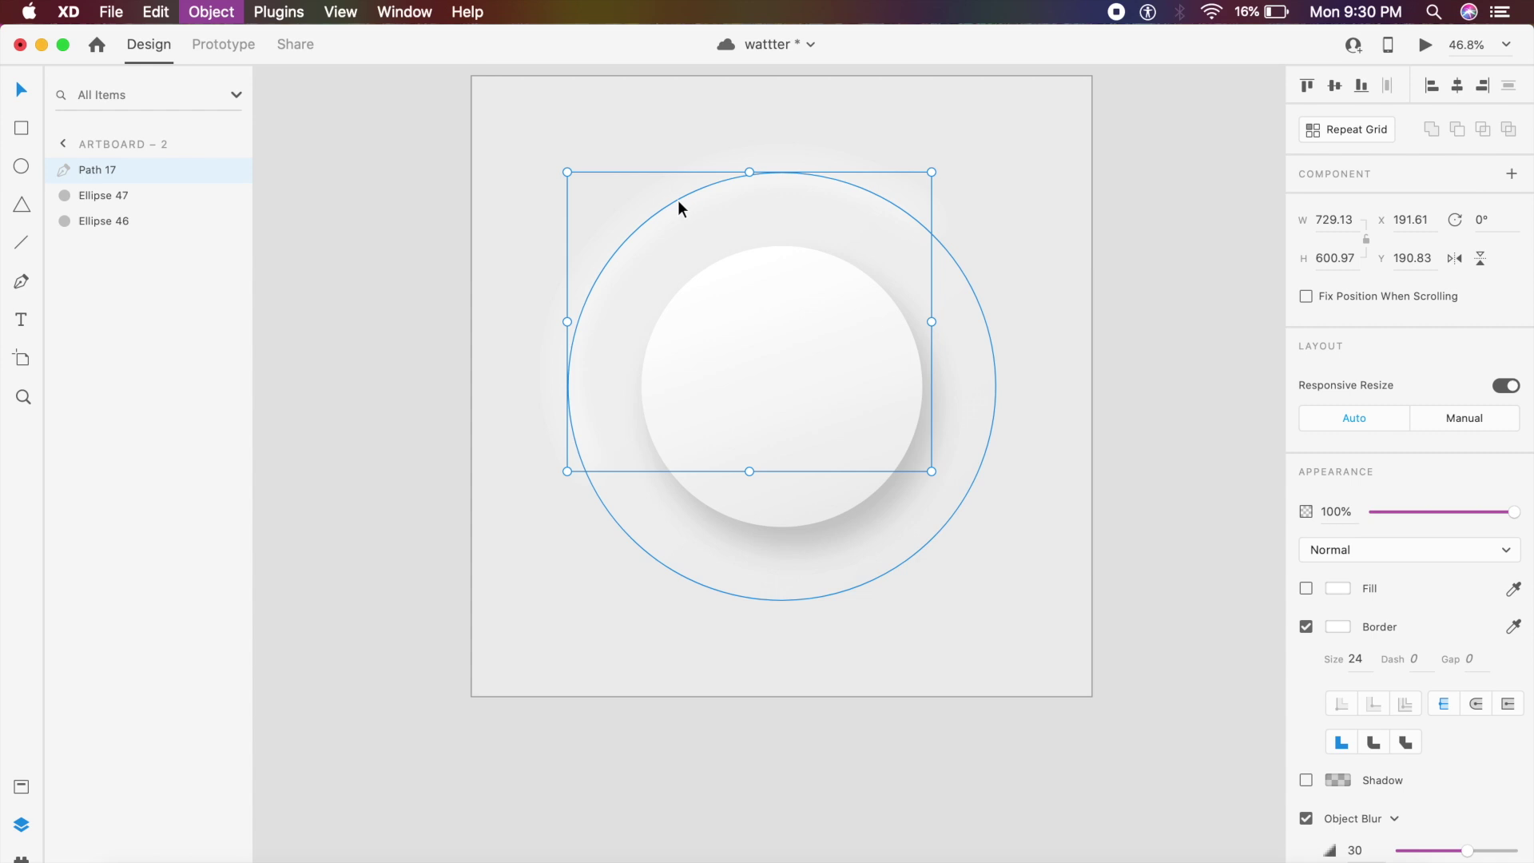
{"action": "key", "text": "super+bracketleft"}
{"action": "left_click", "coordinate": [876, 155]}
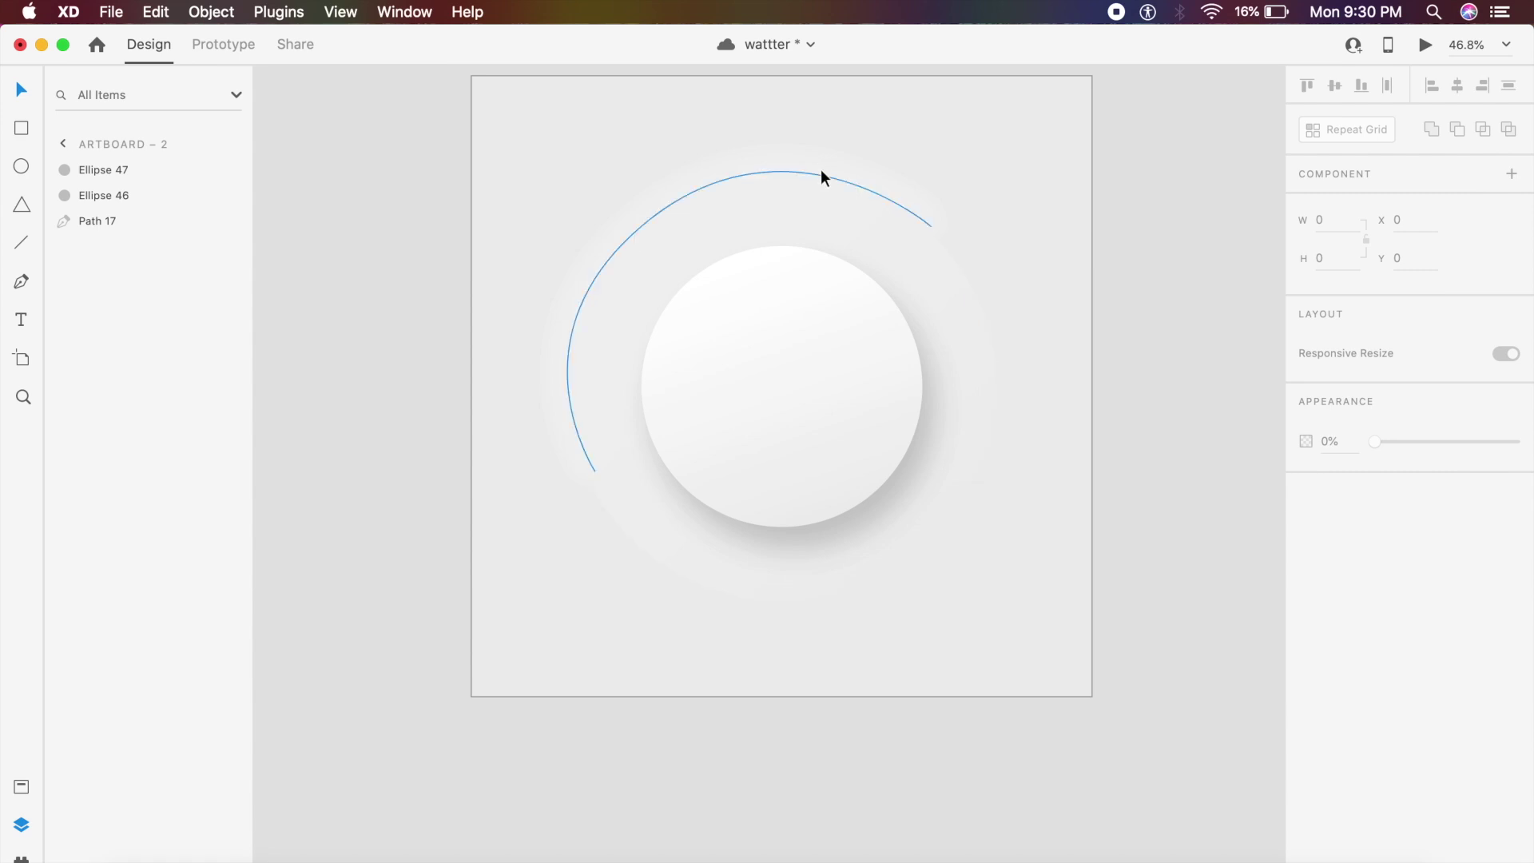
- Duplicate the blurred arc, rotate the copy 180° and place it along the larger circle's lower-right edge
{"action": "left_click_drag", "start_coordinate": [821, 171], "coordinate": [1117, 517]}
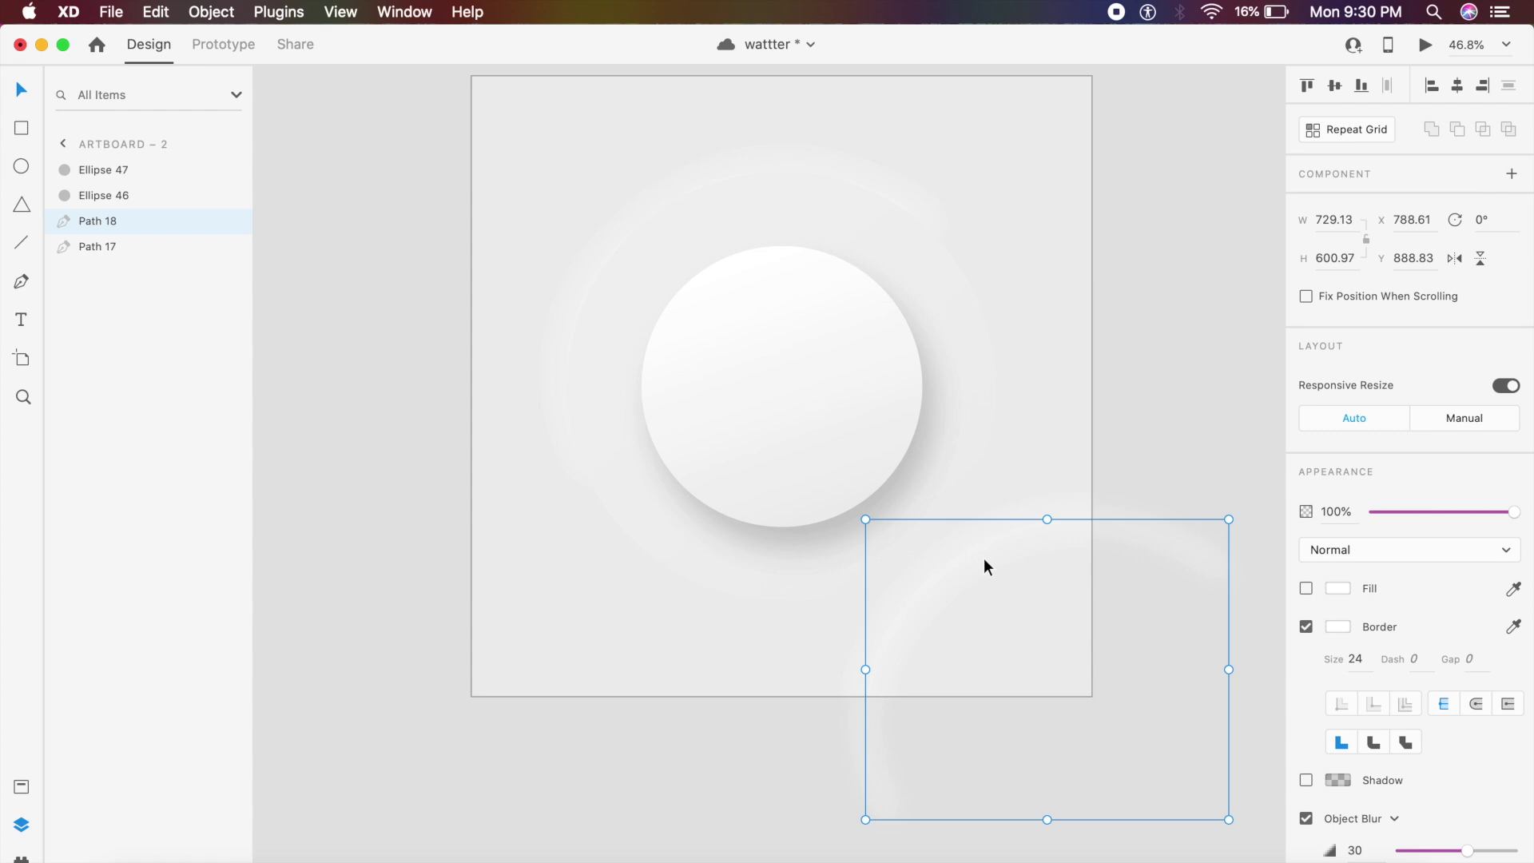
{"action": "left_click_drag", "start_coordinate": [1235, 513], "coordinate": [975, 736]}
{"action": "left_click_drag", "start_coordinate": [1110, 711], "coordinate": [941, 544]}
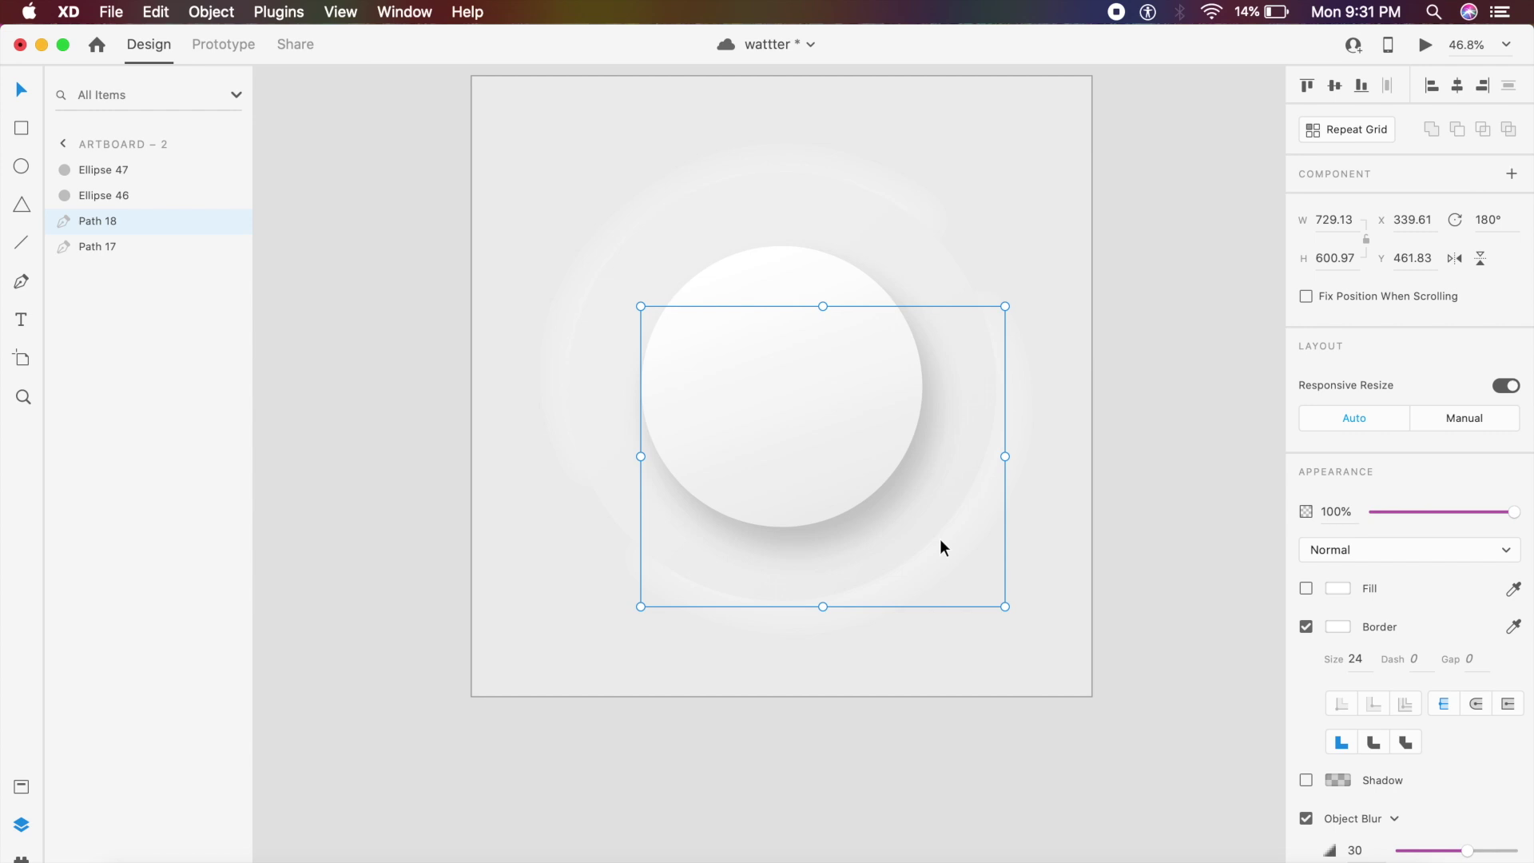
- Change the lower-right arc's border colour from white to a soft grey so it acts as a shadow
{"action": "left_click", "coordinate": [1339, 627]}
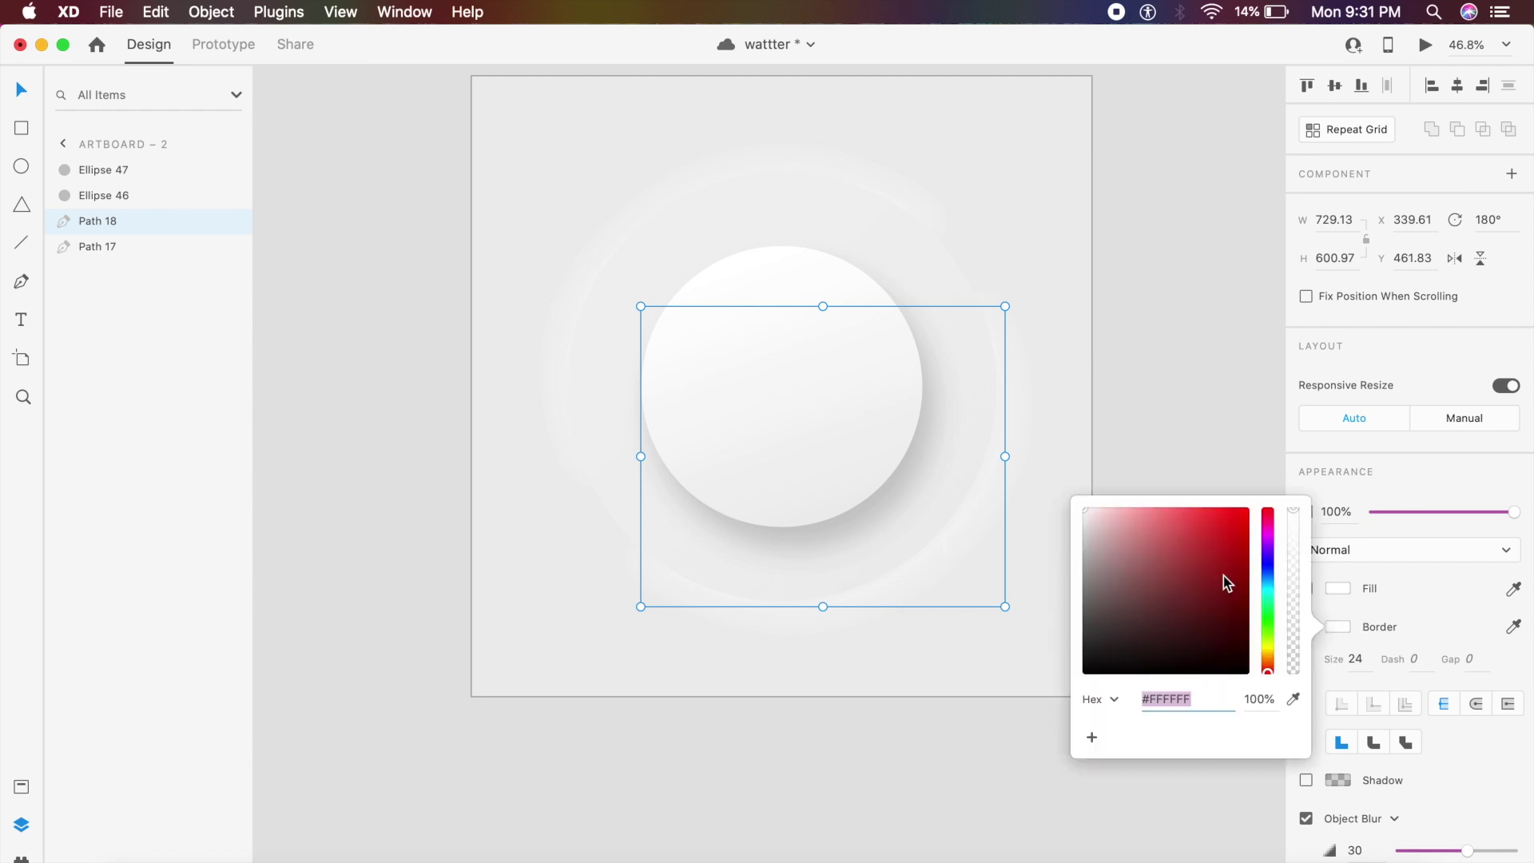
{"action": "left_click", "coordinate": [1092, 520]}
{"action": "left_click_drag", "start_coordinate": [1092, 519], "coordinate": [1049, 533]}
{"action": "left_click", "coordinate": [1052, 385]}
{"action": "left_click", "coordinate": [1054, 342]}
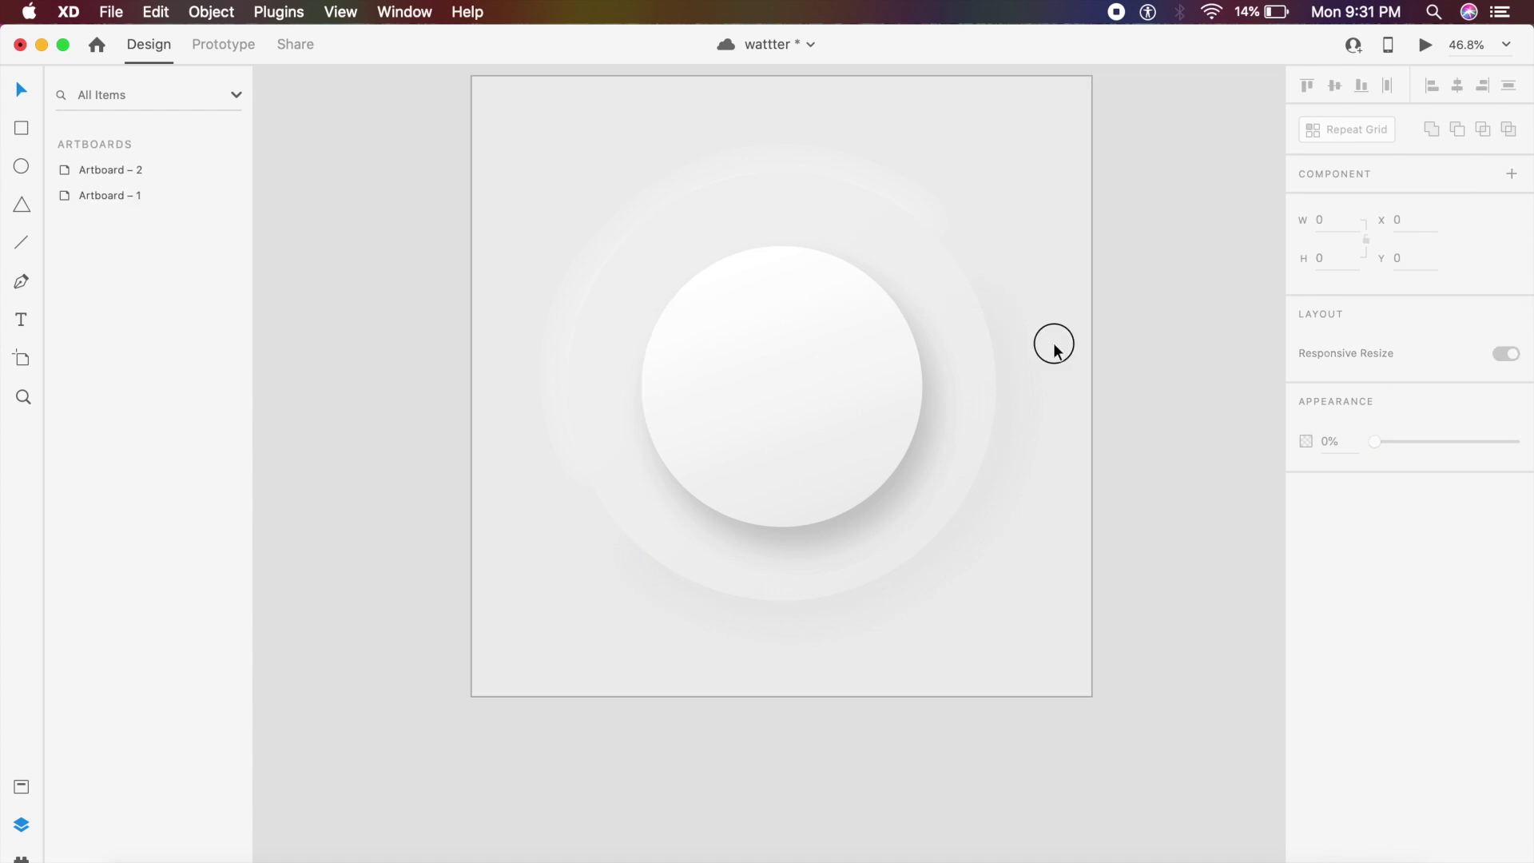
{"action": "scroll", "coordinate": [1058, 352], "scroll_direction": "left", "scroll_amount": 2}
{"action": "scroll", "coordinate": [1058, 351], "scroll_direction": "down", "scroll_amount": 3}
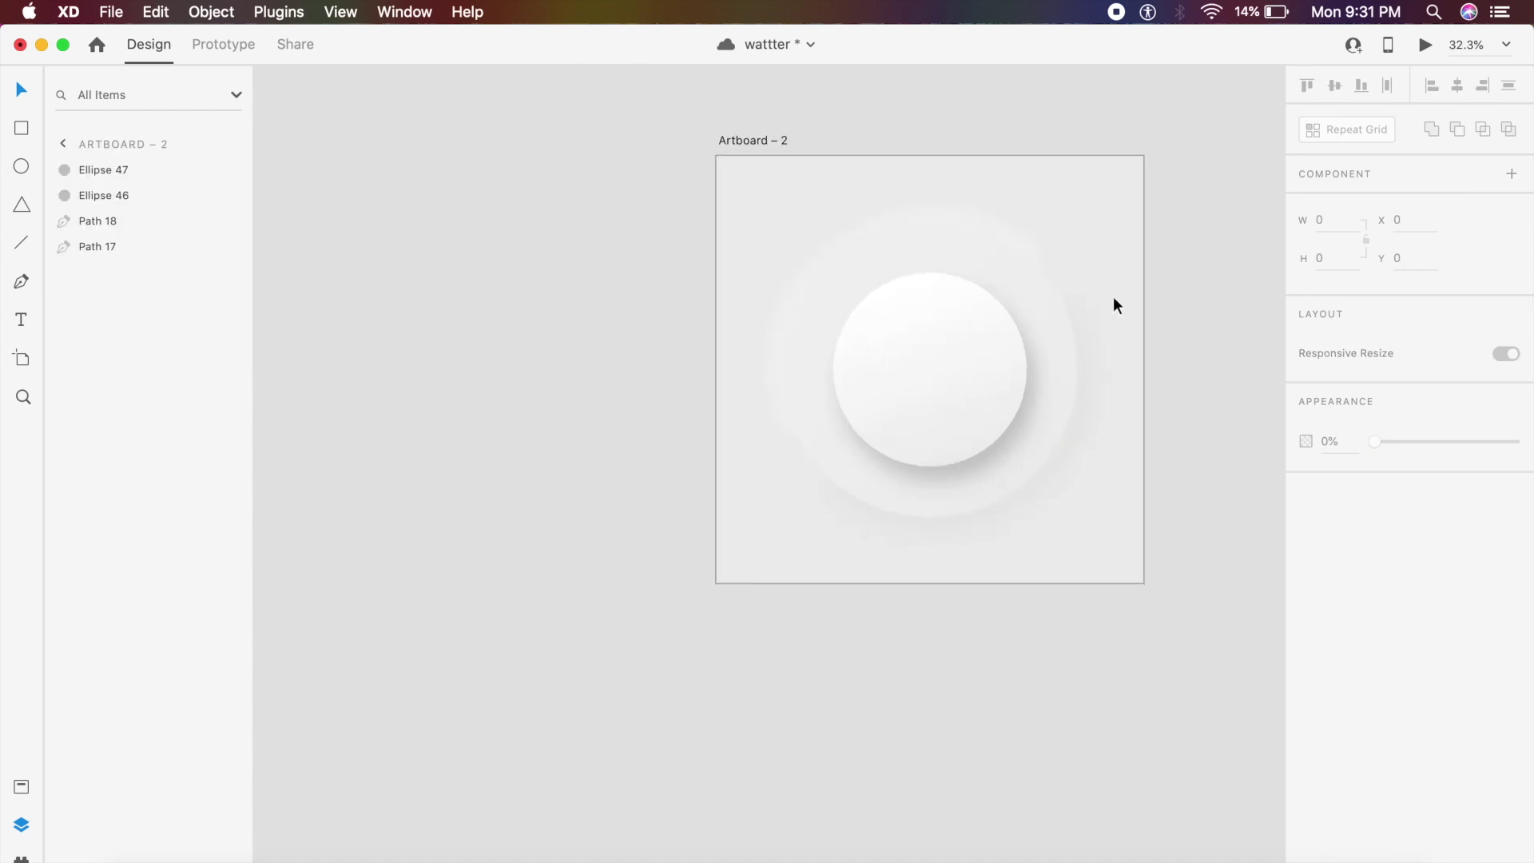
{"action": "scroll", "coordinate": [1117, 305], "scroll_direction": "up", "scroll_amount": 2}
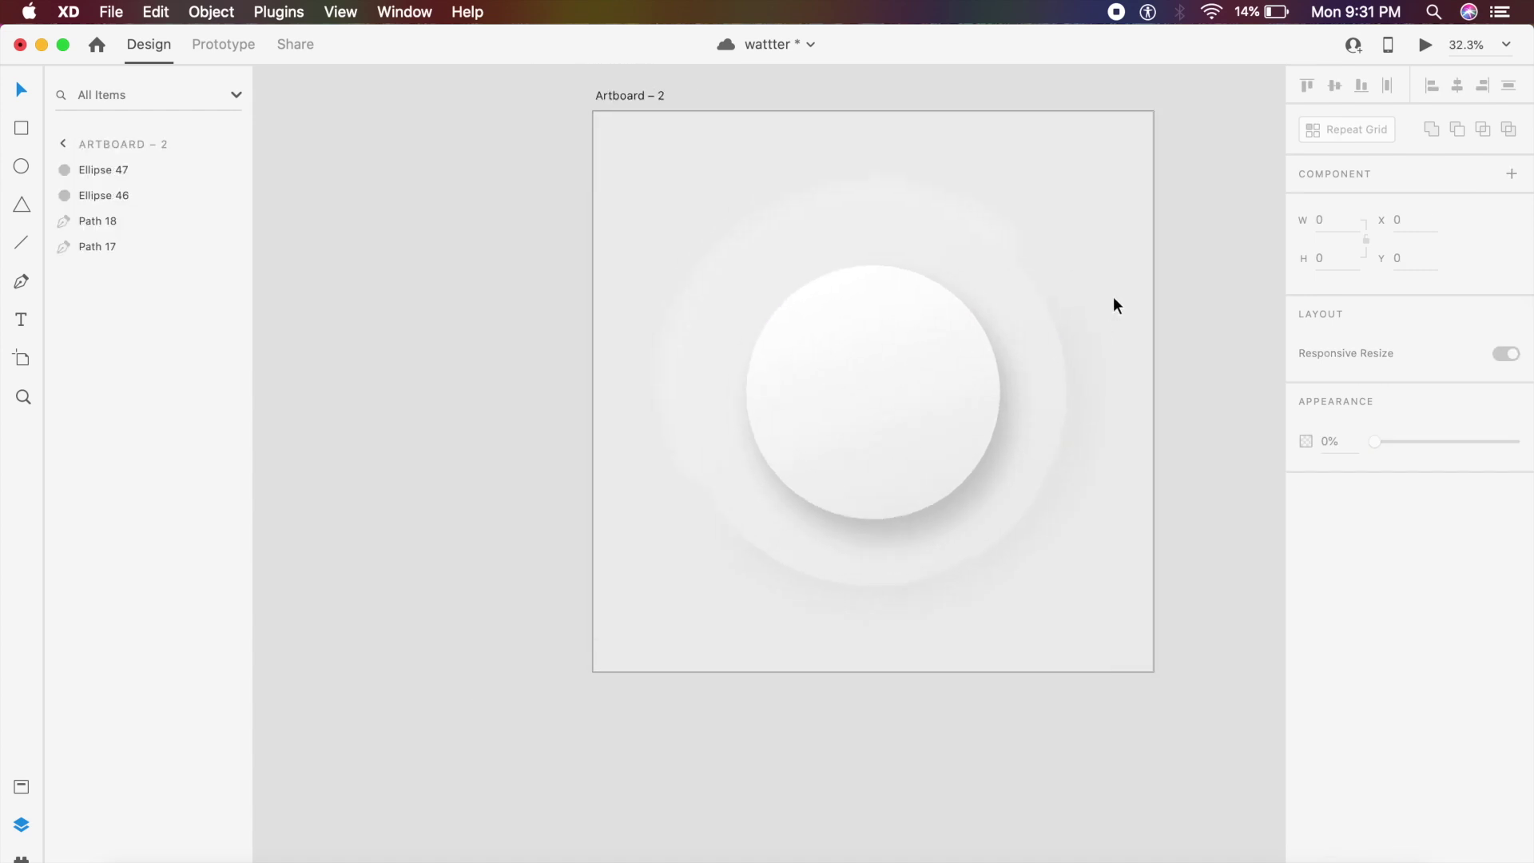
{"action": "left_click", "coordinate": [1009, 244]}
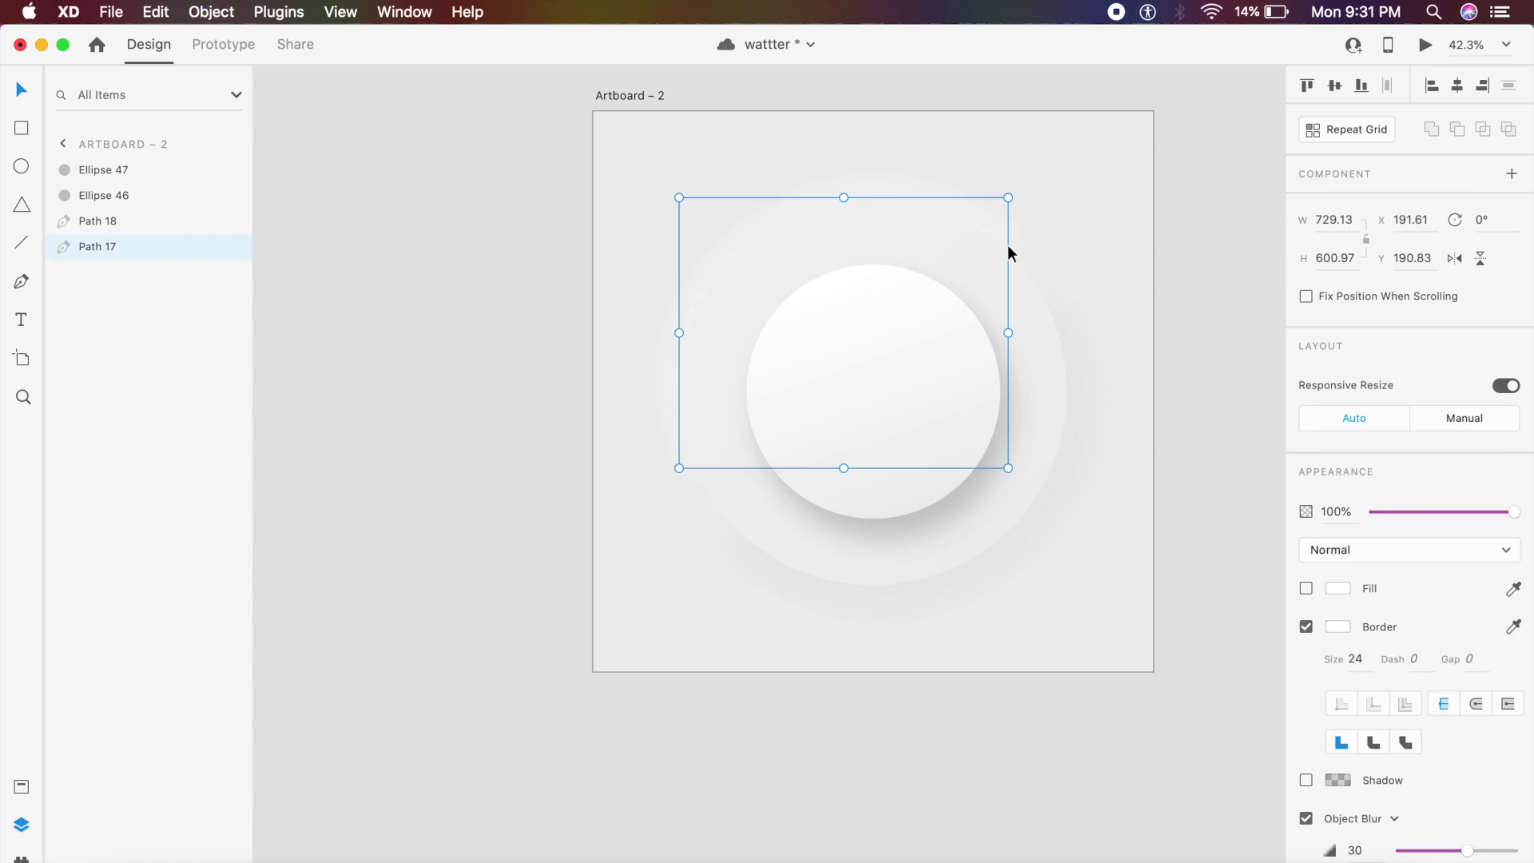
{"action": "left_click", "coordinate": [1100, 231]}
{"action": "left_click", "coordinate": [1082, 255]}
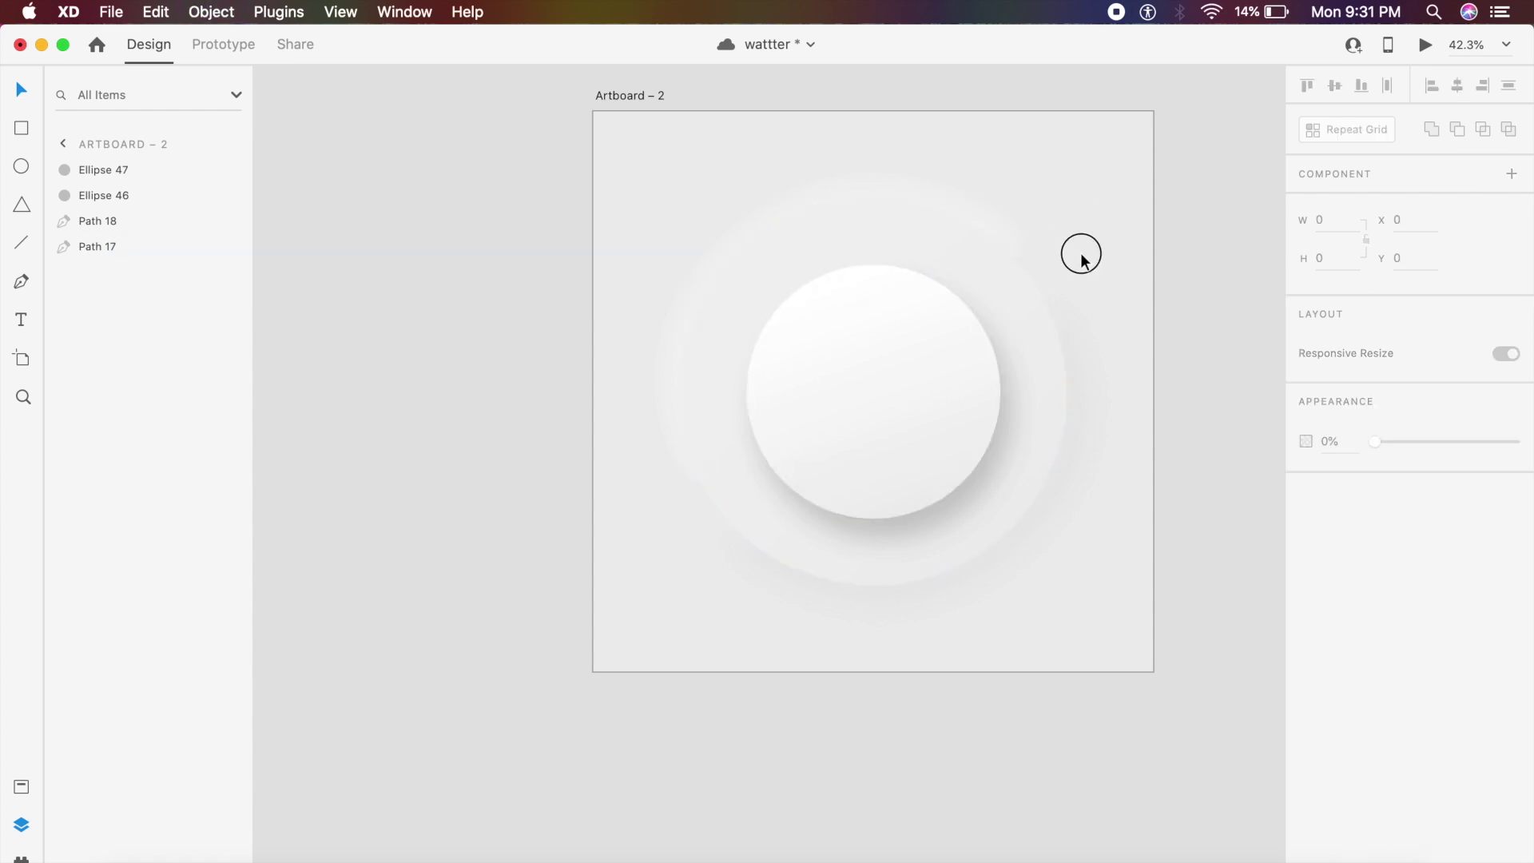
{"action": "left_click", "coordinate": [893, 197]}
{"action": "left_click_drag", "start_coordinate": [892, 195], "coordinate": [944, 261]}
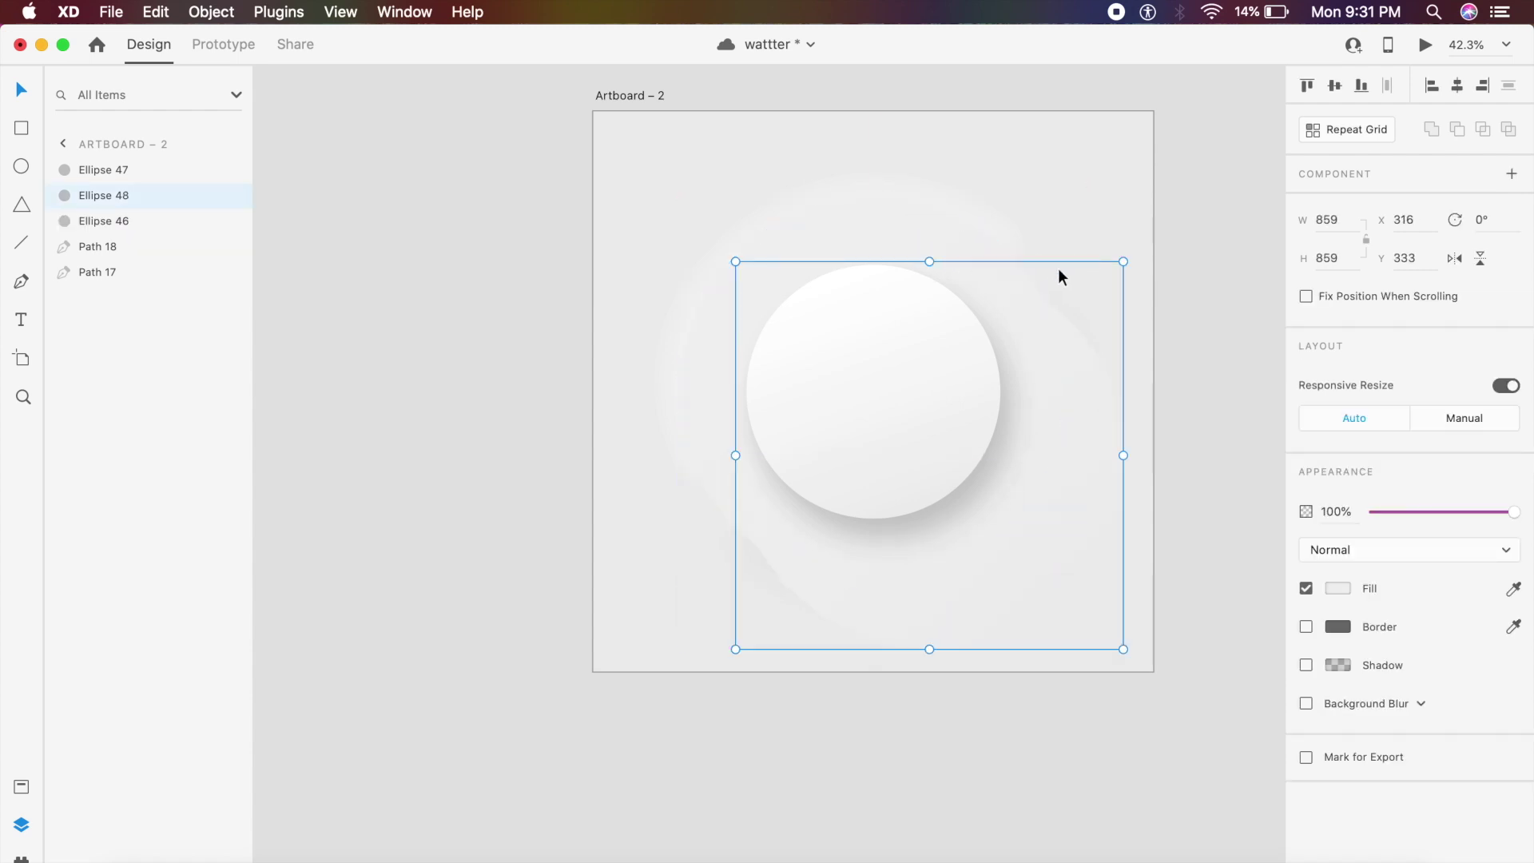
{"action": "key", "text": "super+z"}
- Duplicate the white highlight arc, scale the copy to about 548 × 452 and place it along the smaller circle's upper-left edge
{"action": "left_click", "coordinate": [1068, 165]}
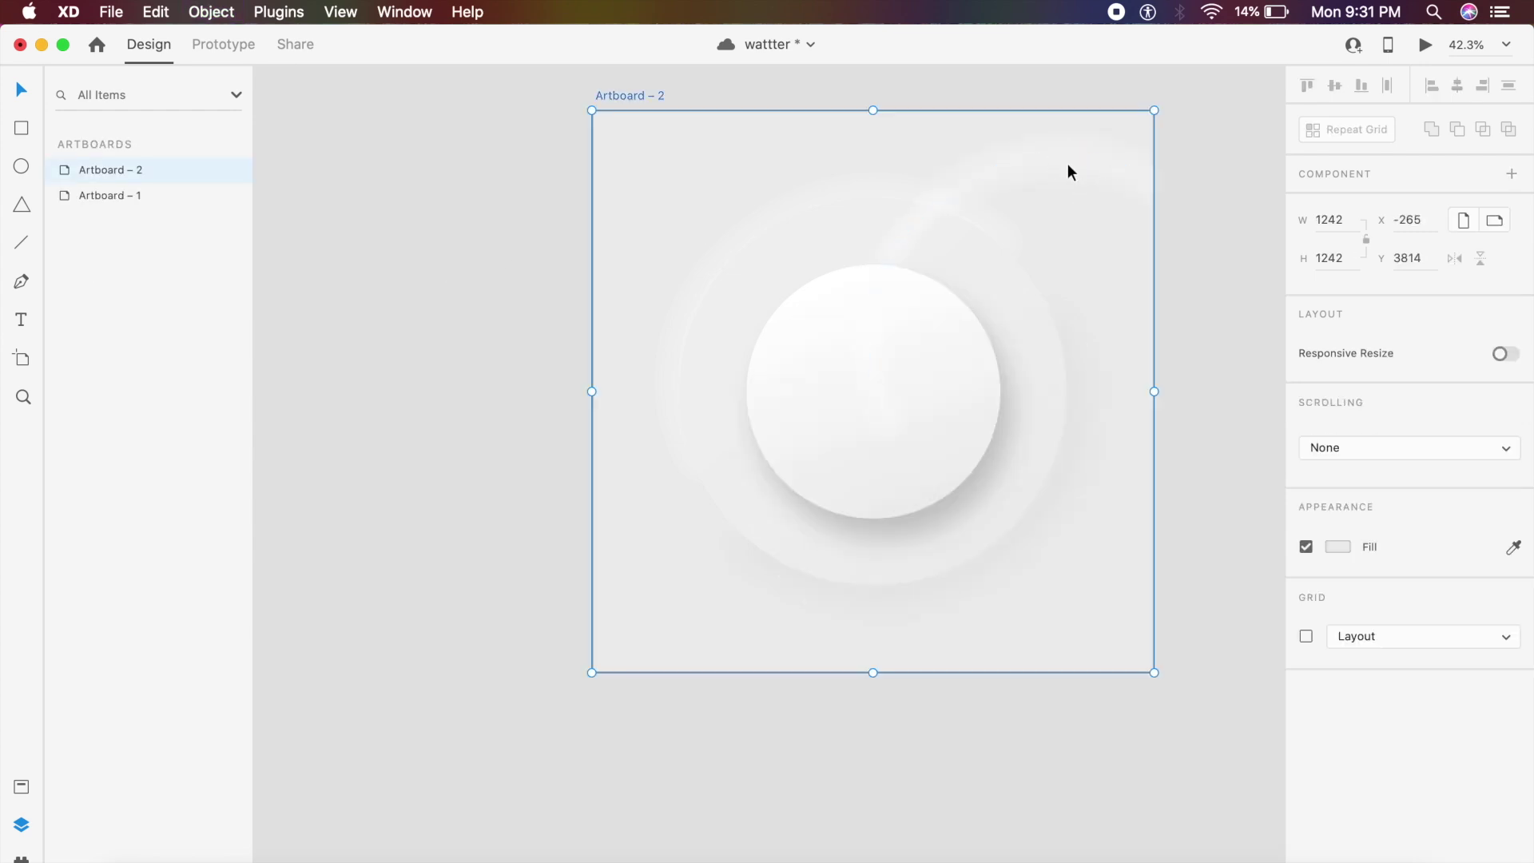
{"action": "left_click", "coordinate": [1052, 161]}
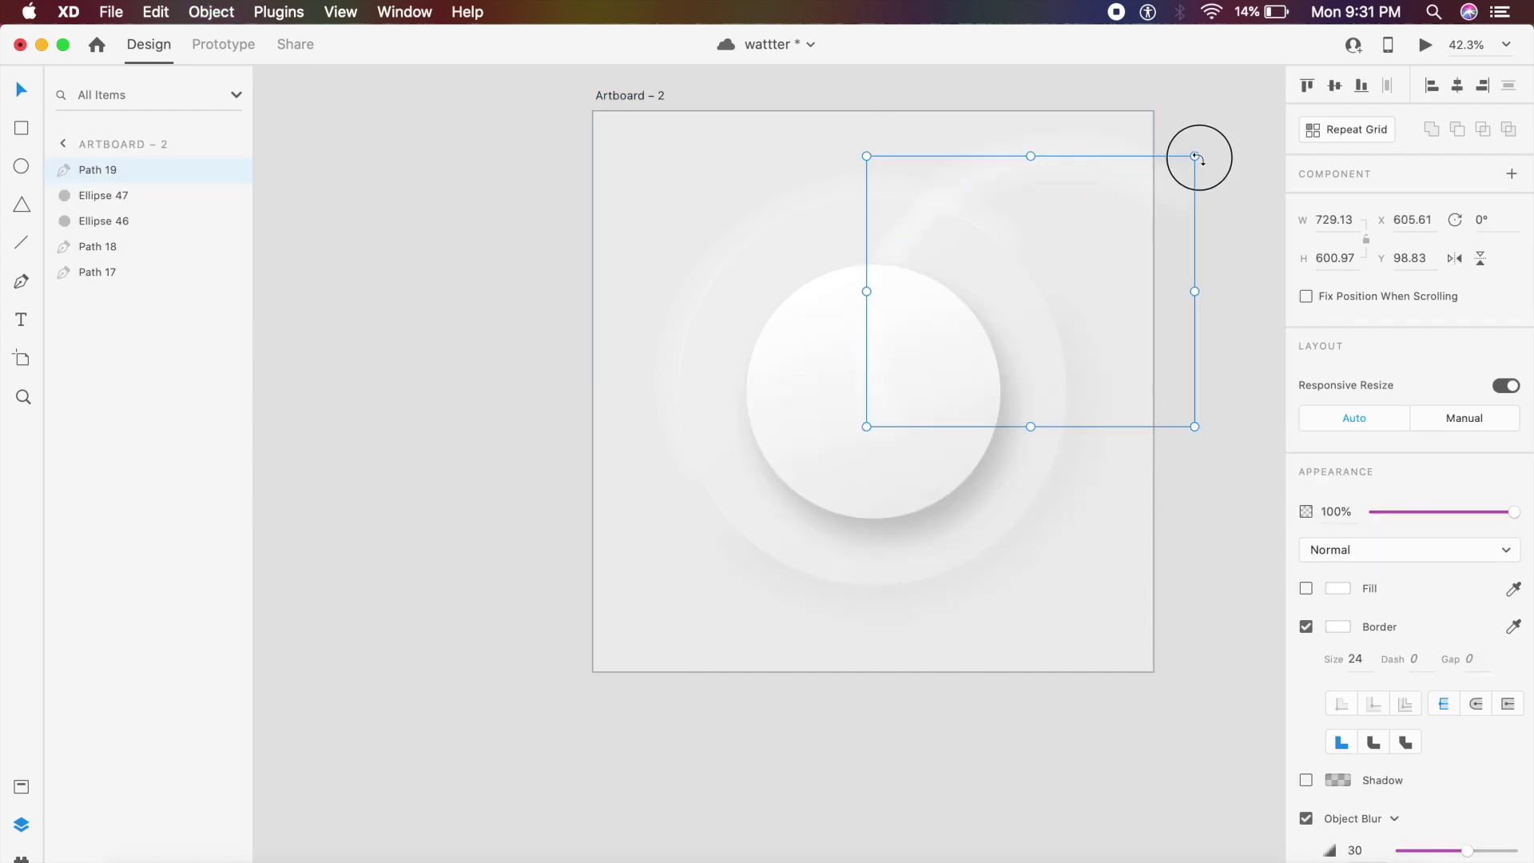
{"action": "left_click_drag", "start_coordinate": [1193, 155], "coordinate": [880, 275]}
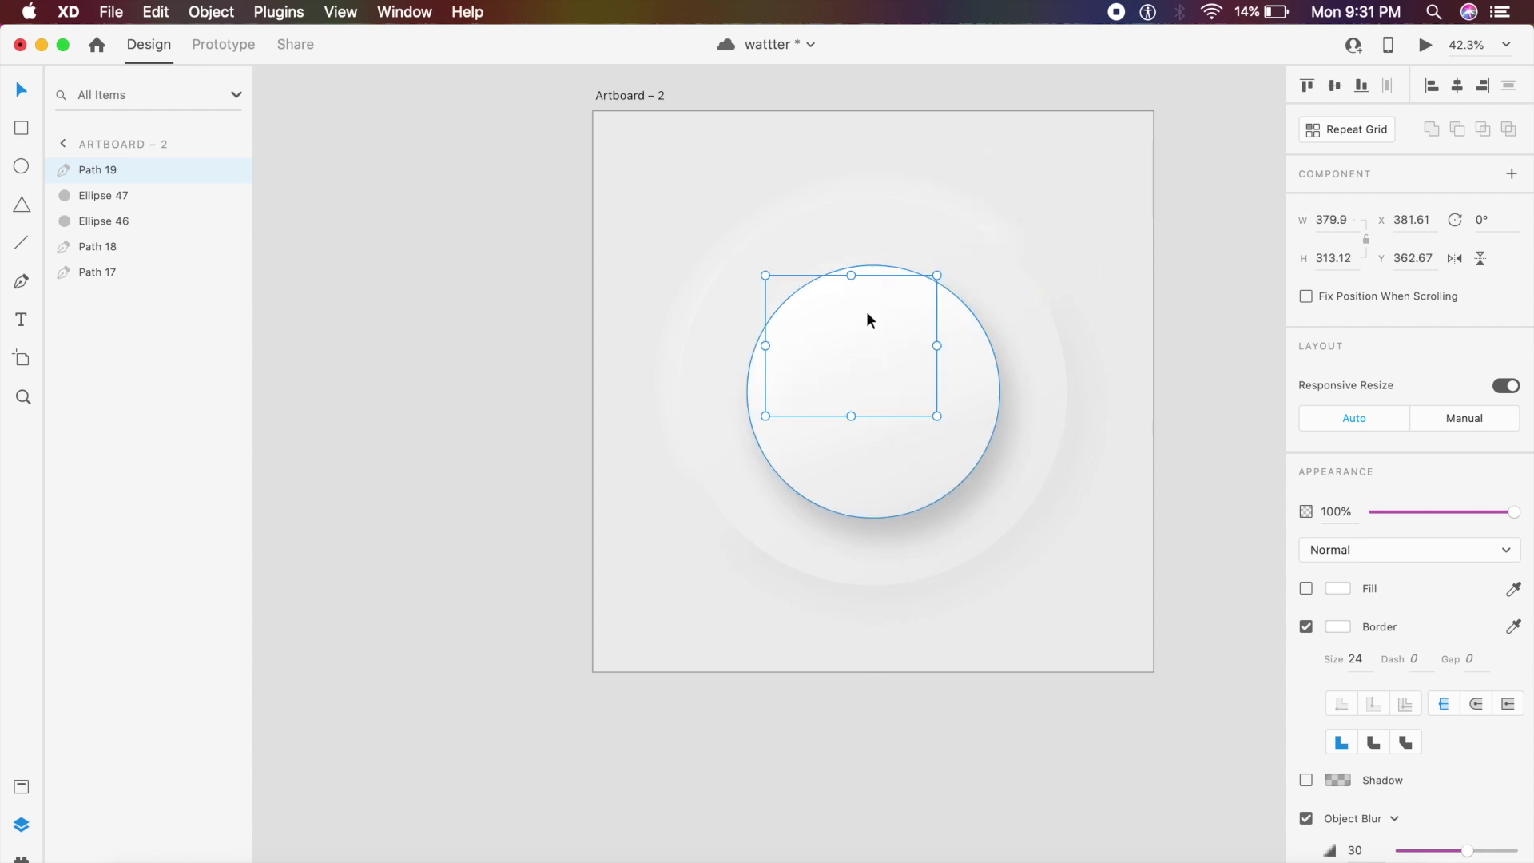
{"action": "left_click", "coordinate": [765, 417]}
{"action": "left_click_drag", "start_coordinate": [765, 417], "coordinate": [746, 432]}
{"action": "left_click_drag", "start_coordinate": [937, 354], "coordinate": [991, 358]}
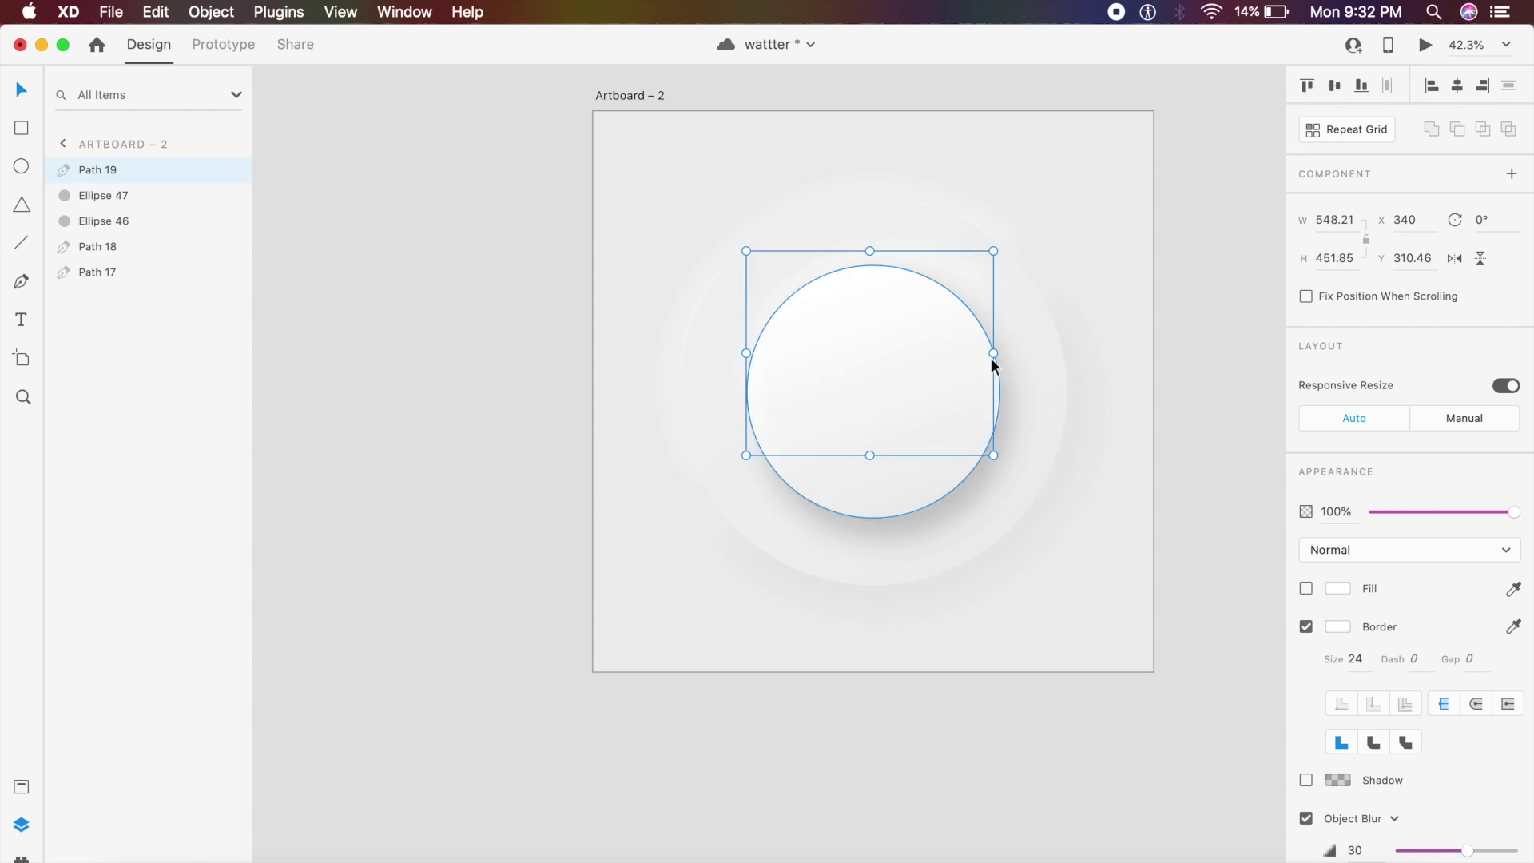
- Paste the orange play icon onto the artboard and place it over the smaller white circle
{"action": "key", "text": "super+minus"}
{"action": "left_click", "coordinate": [894, 358]}
{"action": "key", "text": "super+v"}
{"action": "left_click", "coordinate": [853, 260]}
{"action": "left_click_drag", "start_coordinate": [853, 260], "coordinate": [881, 334]}
{"action": "scroll", "coordinate": [881, 334], "scroll_direction": "up", "scroll_amount": 3}
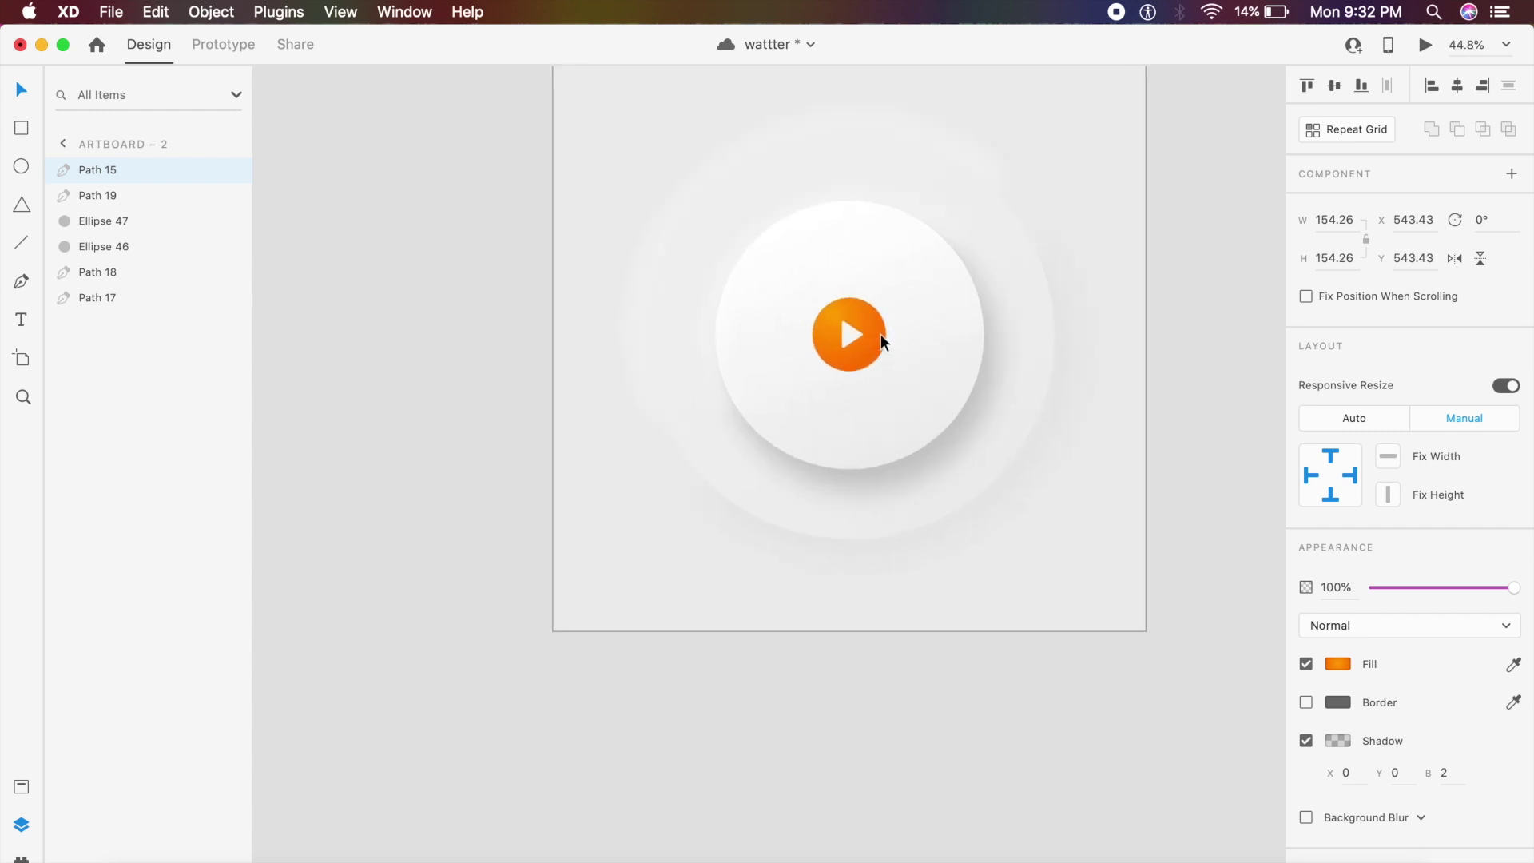
- Enlarge the orange play icon to about 305 × 305 and centre it on the smaller white circle
{"action": "scroll", "coordinate": [881, 334], "scroll_direction": "up", "scroll_amount": 2}
{"action": "left_click_drag", "start_coordinate": [886, 389], "coordinate": [989, 504]}
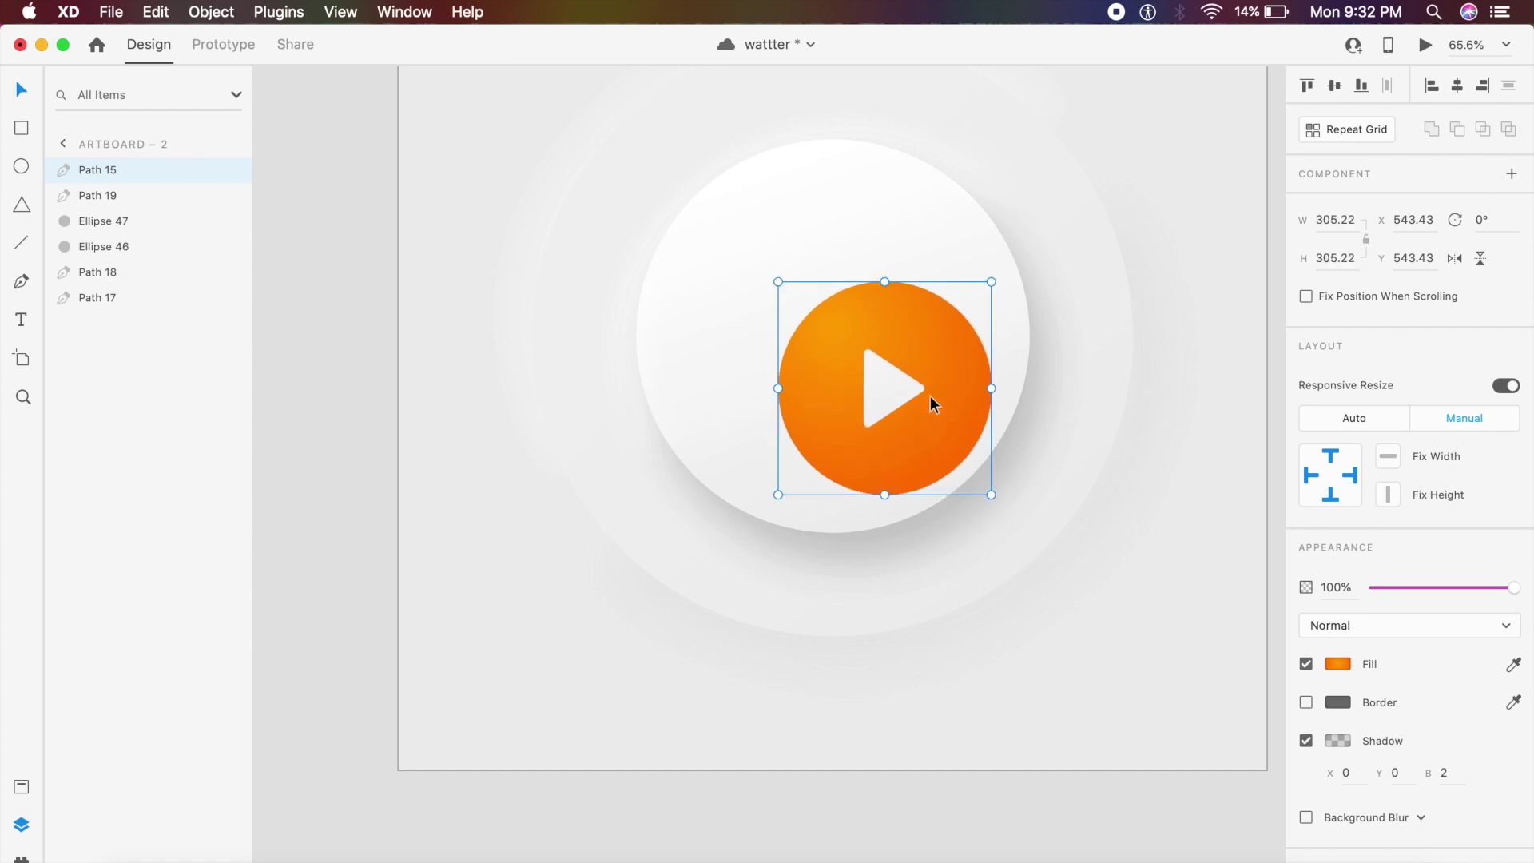
{"action": "left_click_drag", "start_coordinate": [921, 389], "coordinate": [889, 342]}
{"action": "scroll", "coordinate": [669, 243], "scroll_direction": "down", "scroll_amount": 5}
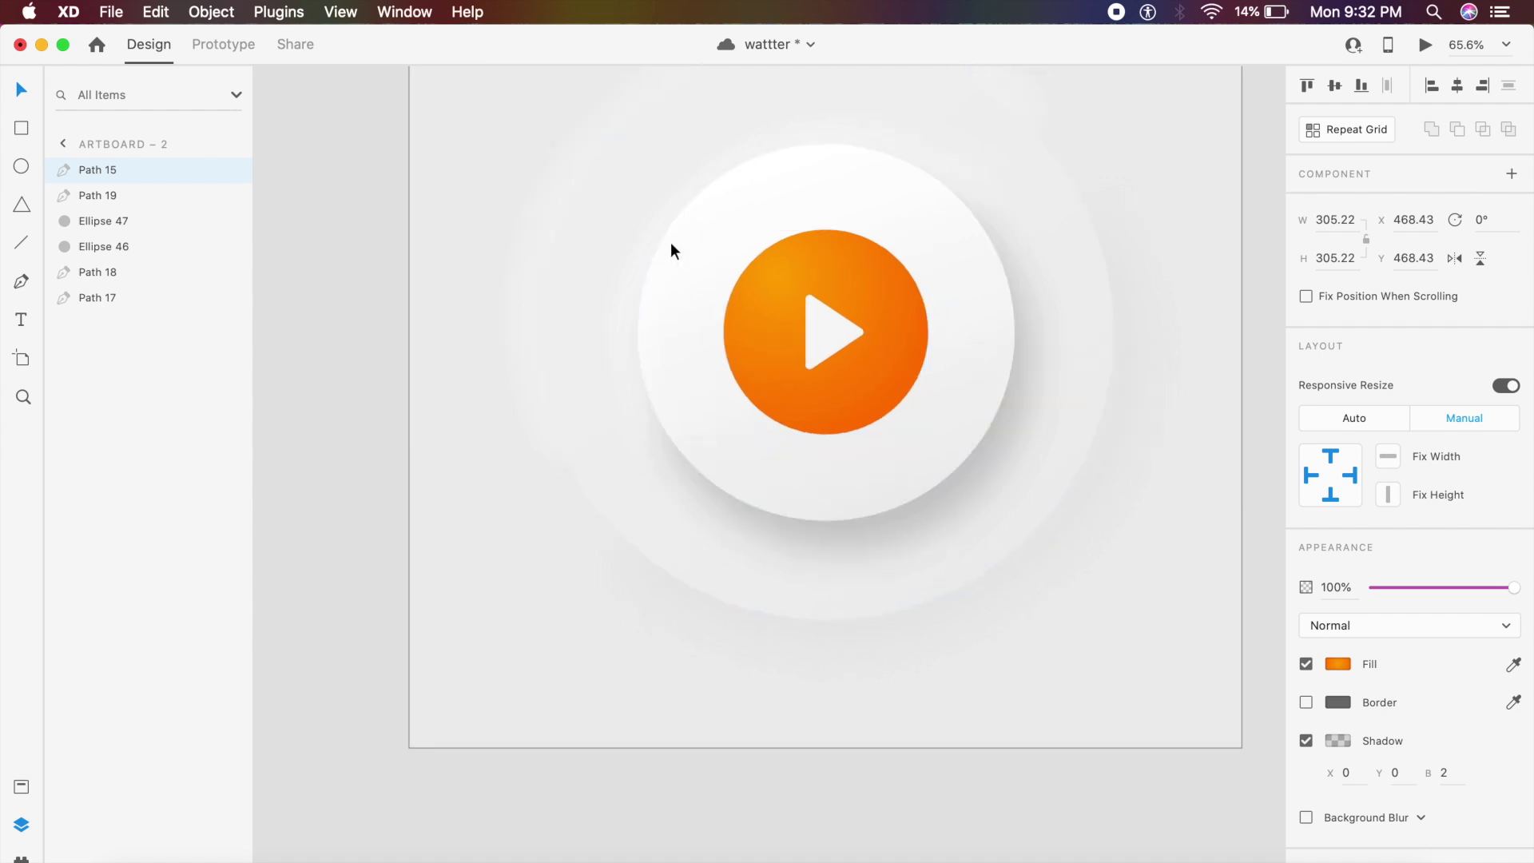
{"action": "left_click", "coordinate": [951, 262]}
{"action": "left_click", "coordinate": [949, 262]}
{"action": "scroll", "coordinate": [980, 251], "scroll_direction": "up", "scroll_amount": 4}
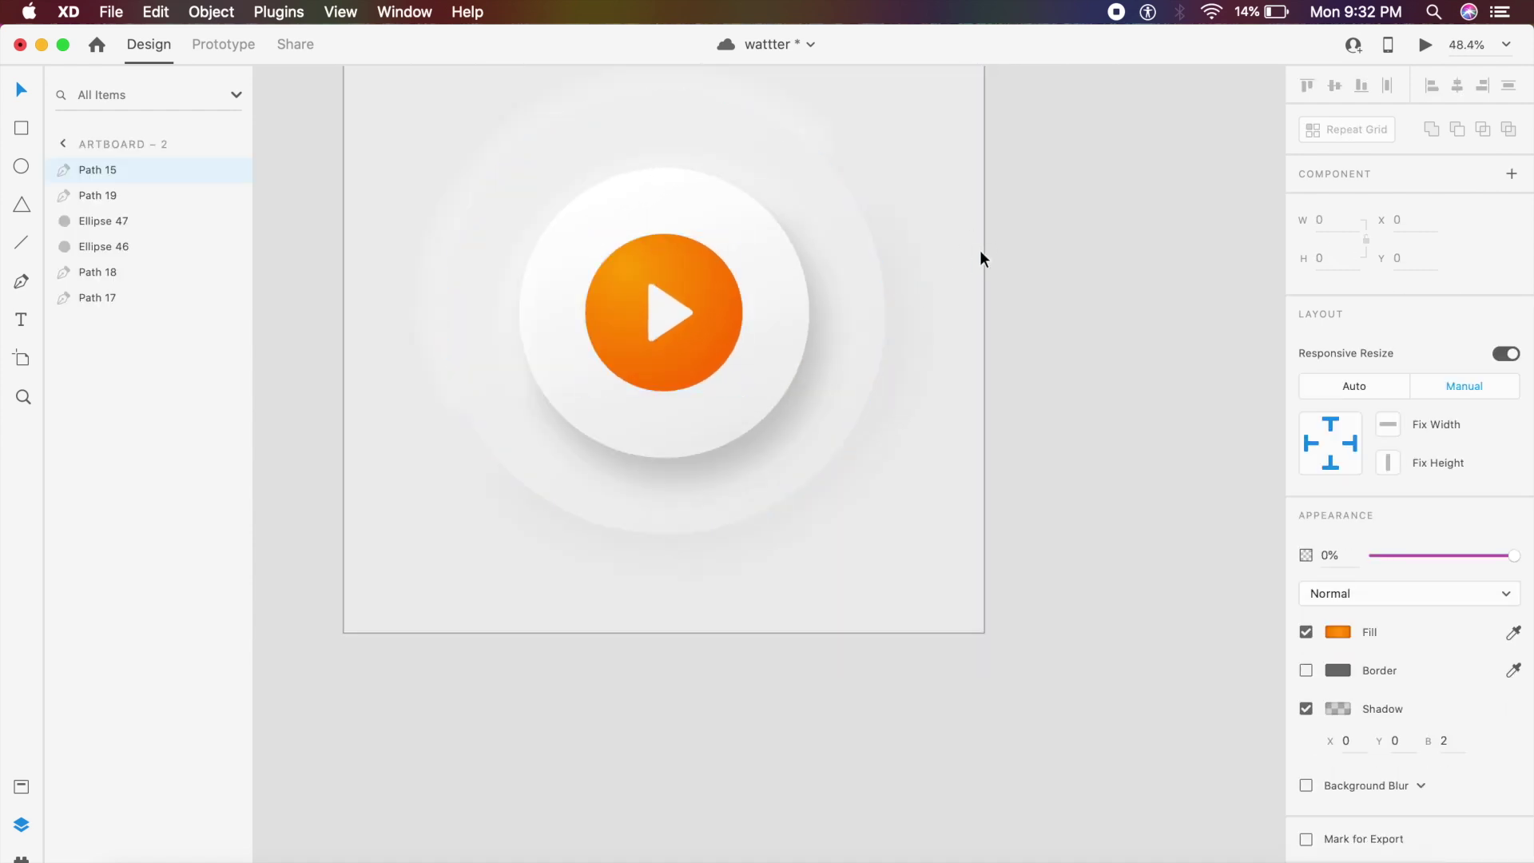
{"action": "key", "text": "Escape"}
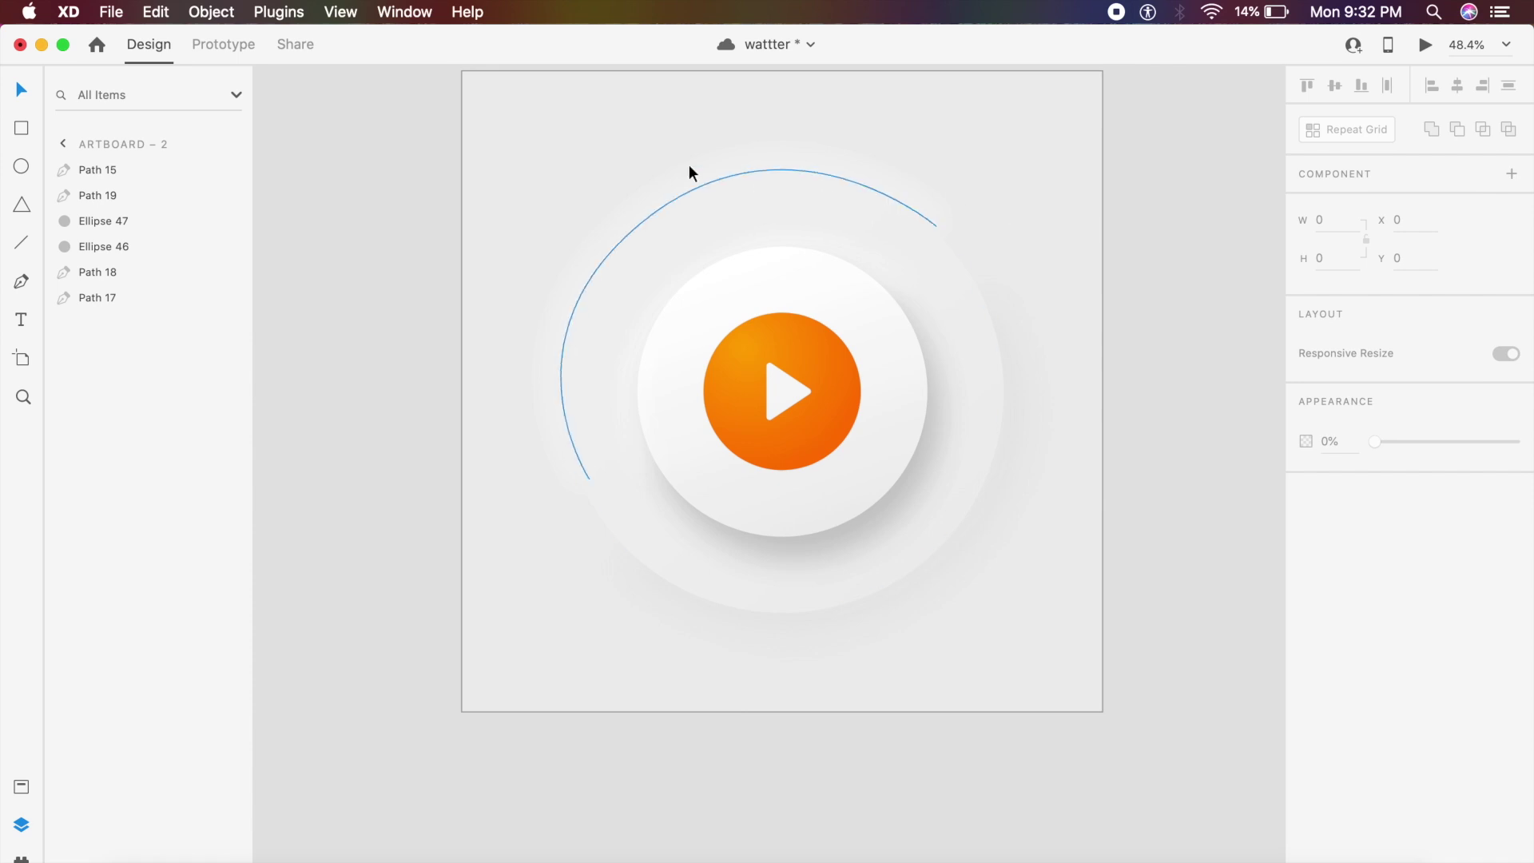
- Make all the button's layers into one component and add a Hover State to it
{"action": "left_click_drag", "start_coordinate": [591, 131], "coordinate": [1041, 592]}
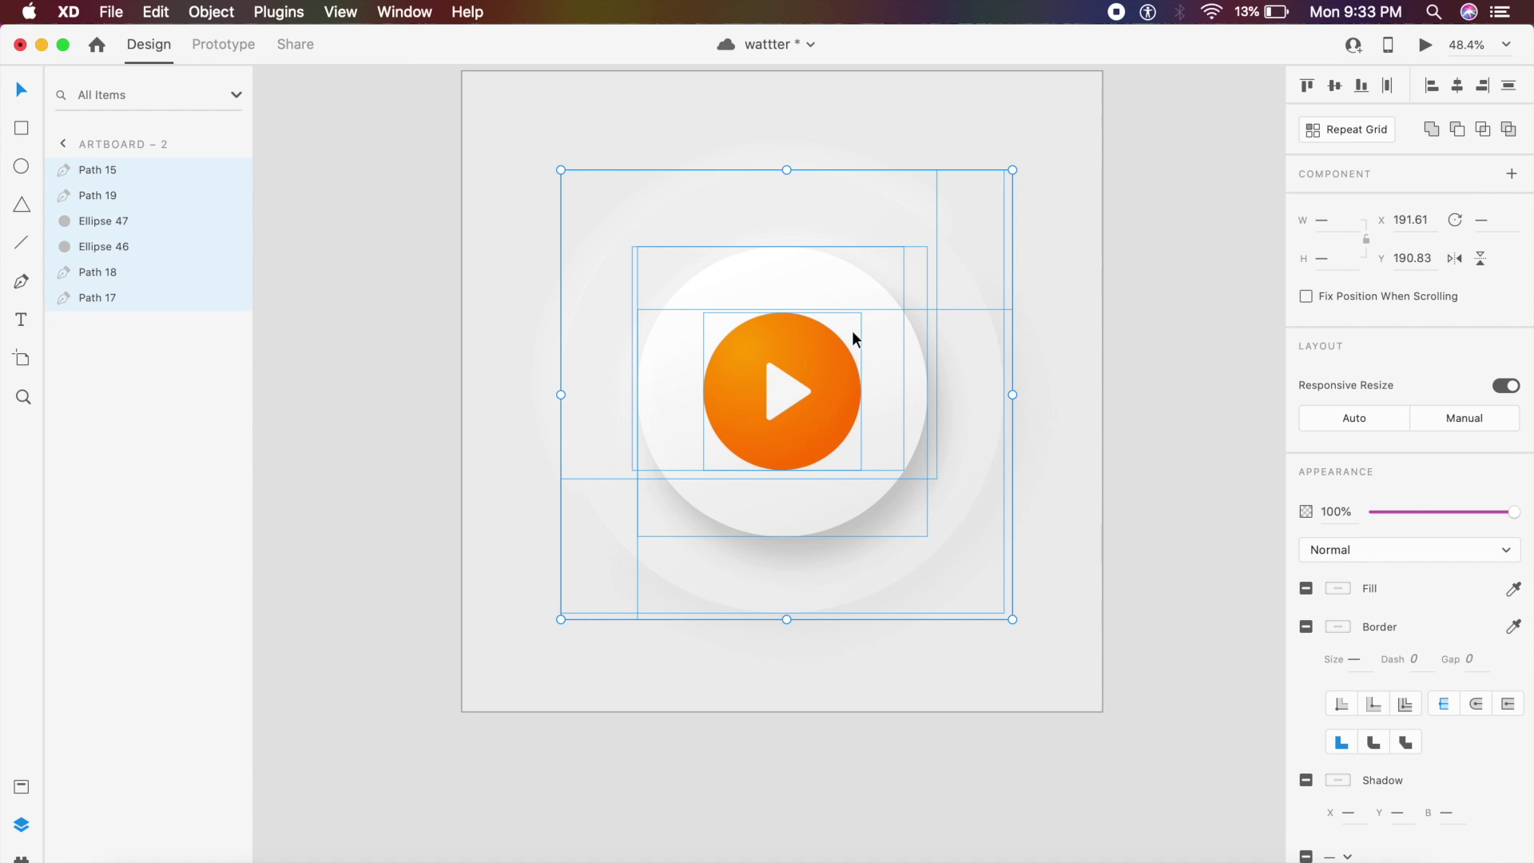
{"action": "key", "text": "super+k"}
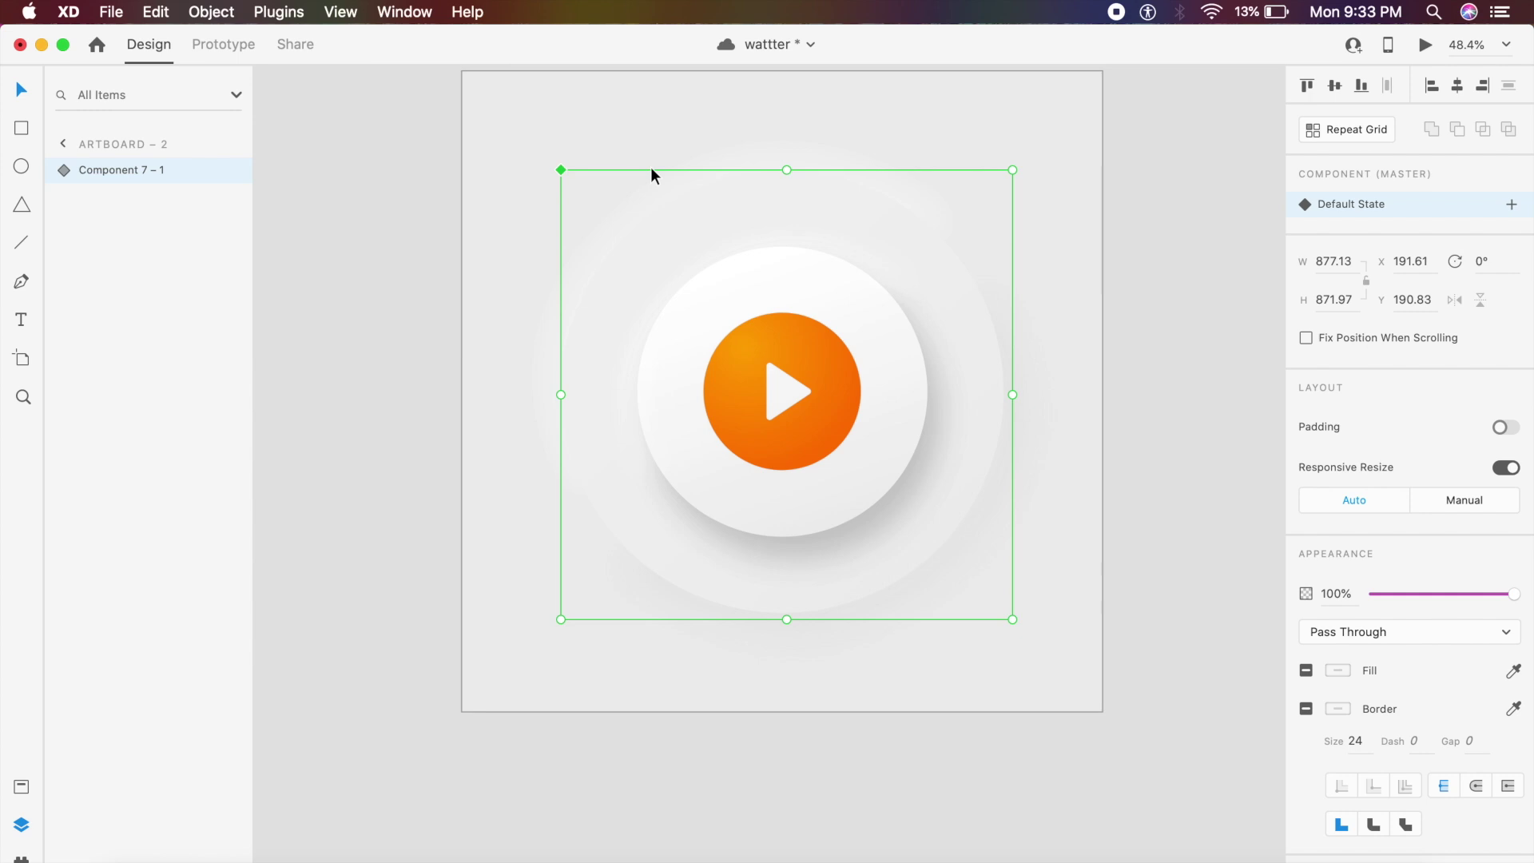
{"action": "left_click", "coordinate": [1512, 205]}
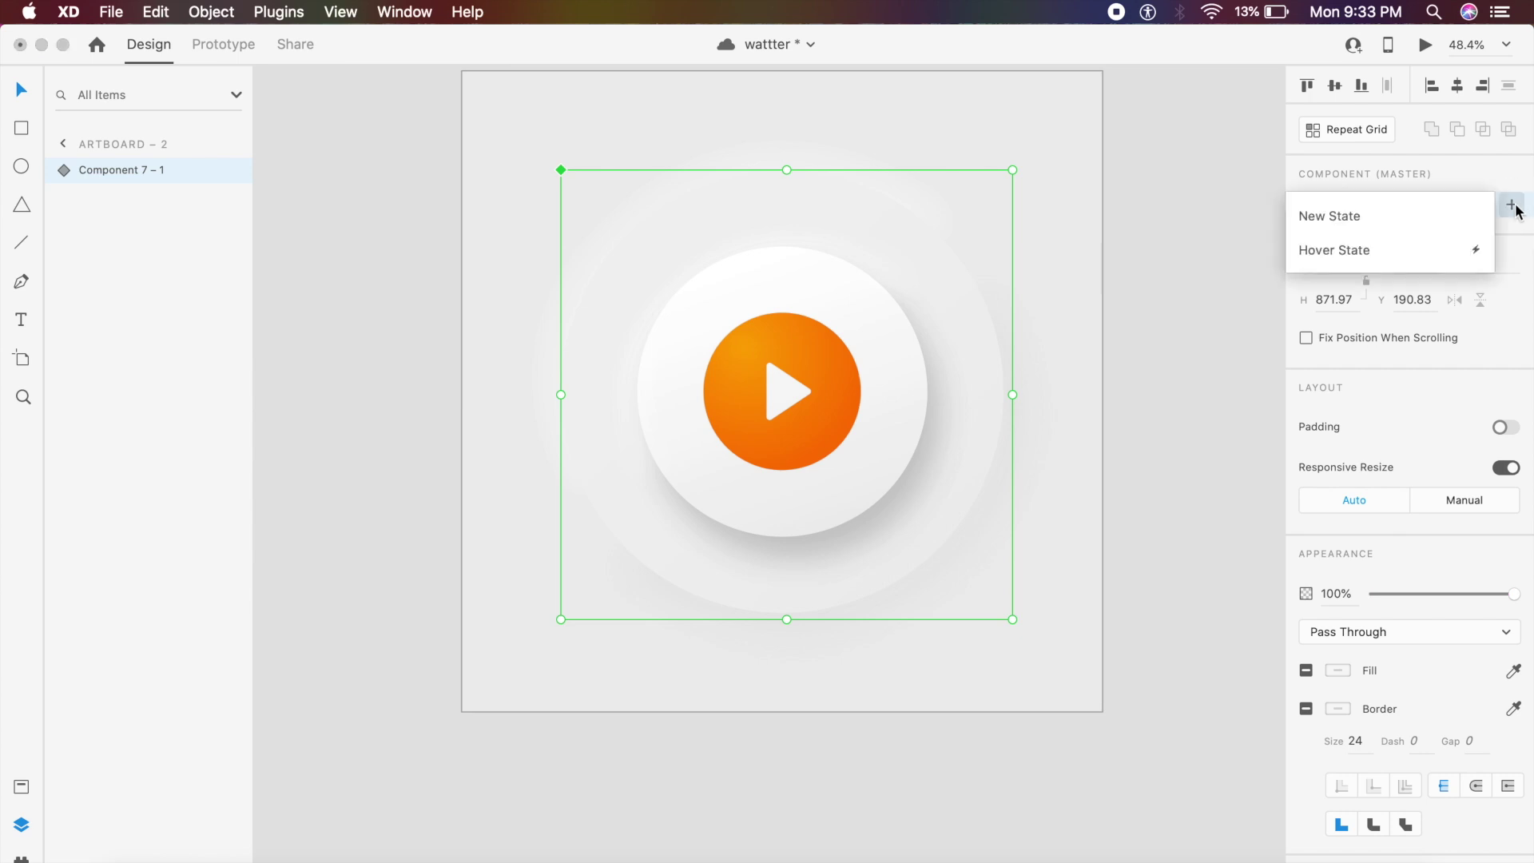
{"action": "left_click", "coordinate": [1414, 250]}
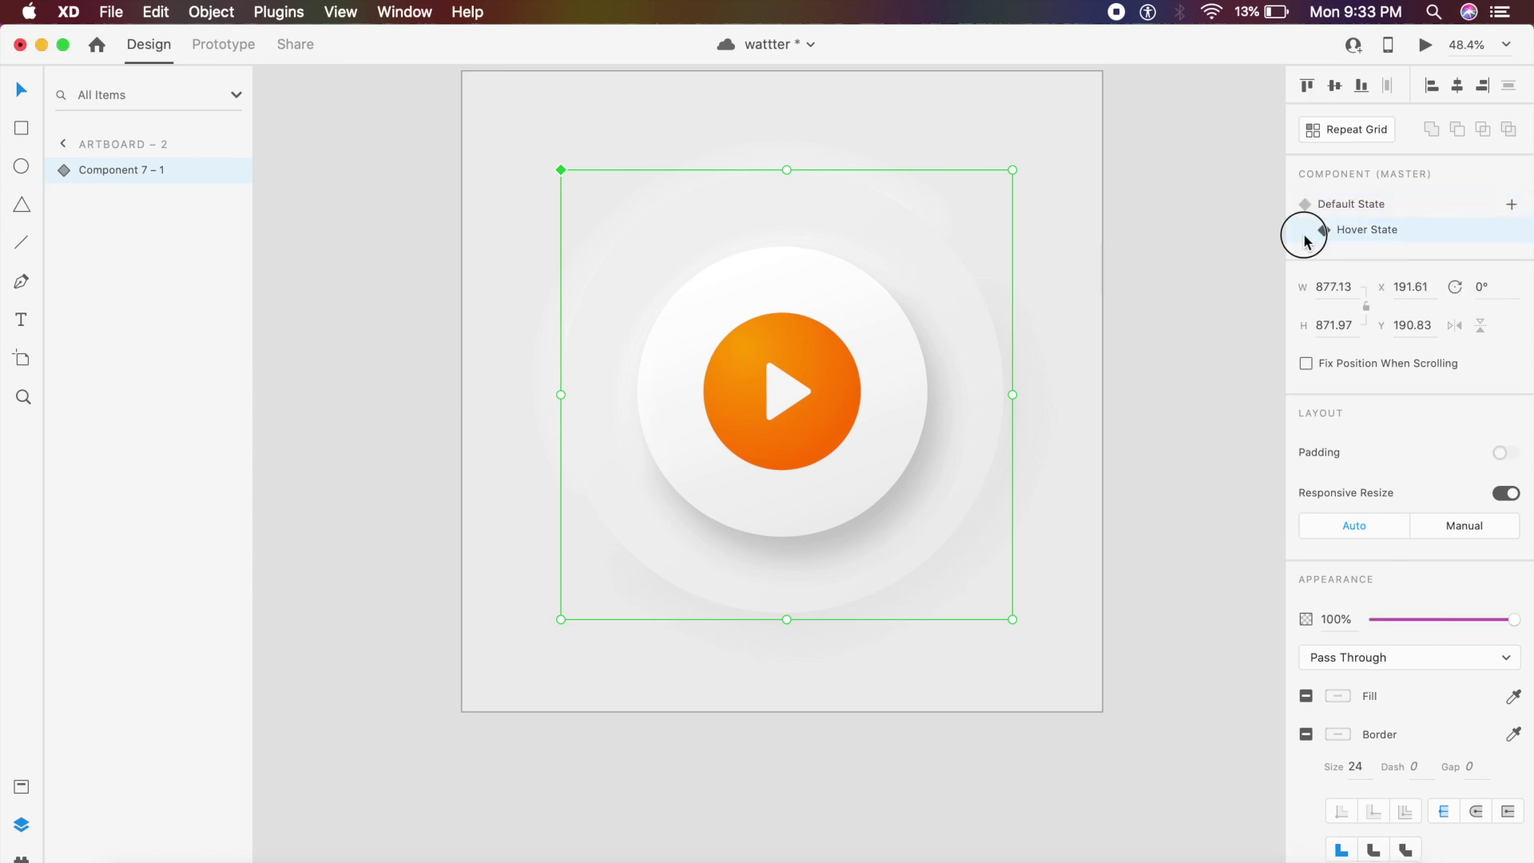
{"action": "scroll", "coordinate": [1290, 287], "scroll_direction": "down", "scroll_amount": 2}
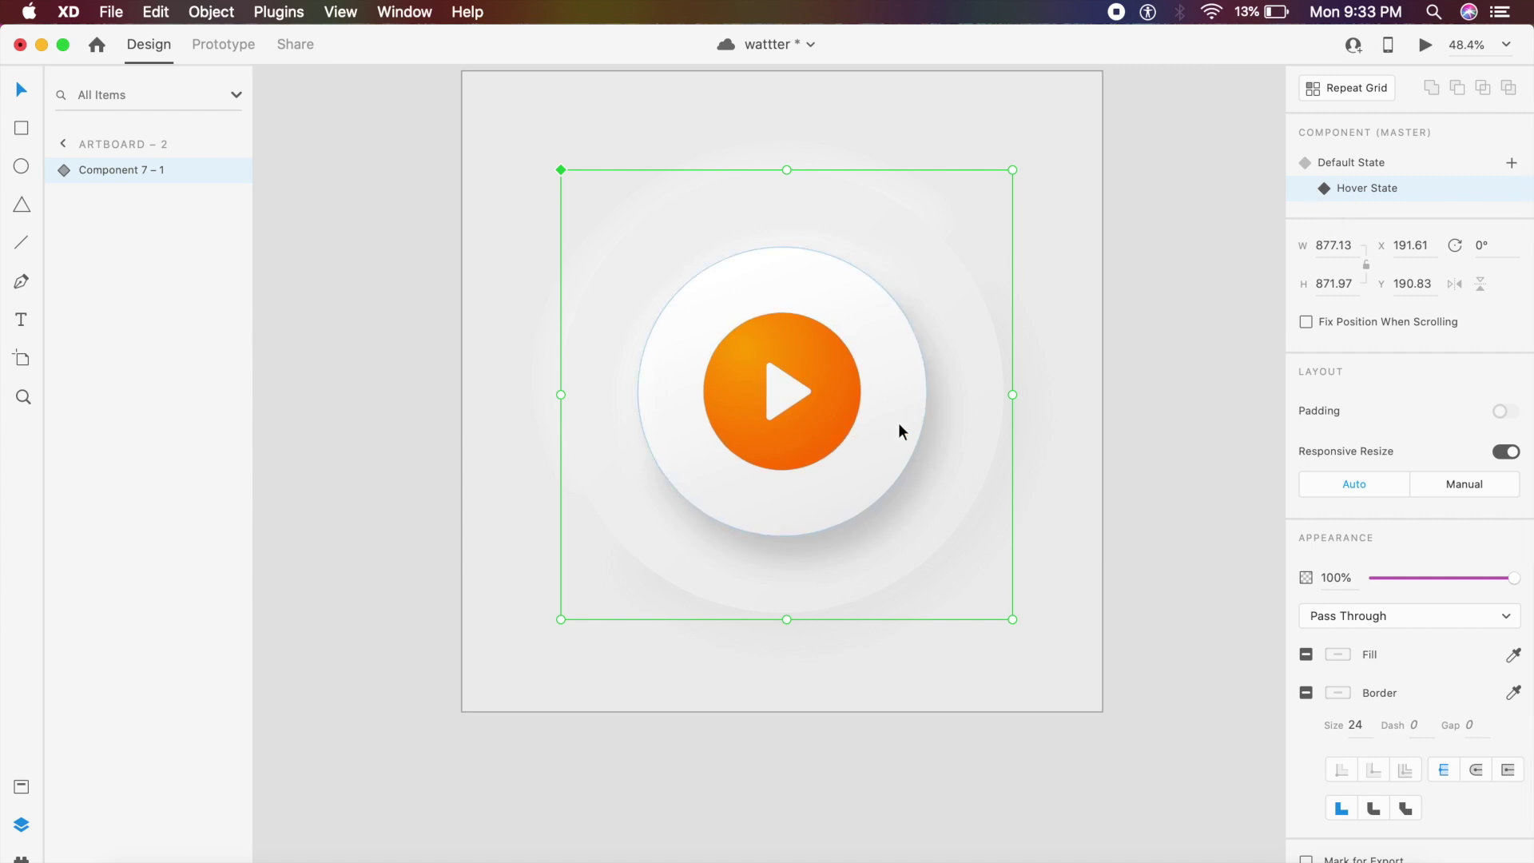
- In the hover state, move the lower-right shadow arc outward, 80 down and 30 to the right
{"action": "double_click", "coordinate": [978, 397]}
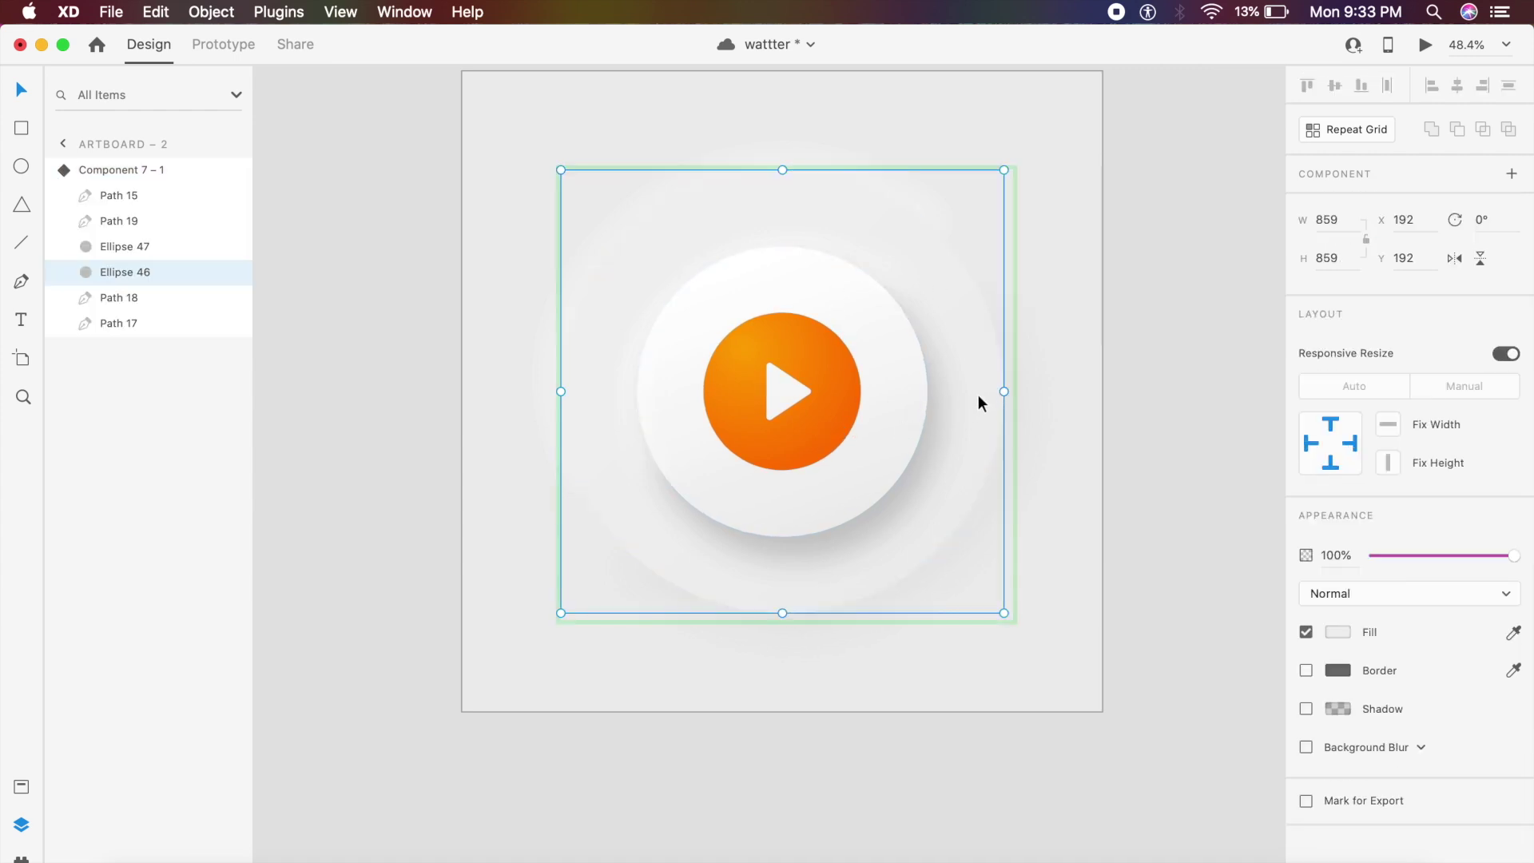
{"action": "left_click", "coordinate": [942, 559]}
{"action": "scroll", "coordinate": [944, 553], "scroll_direction": "up", "scroll_amount": 3}
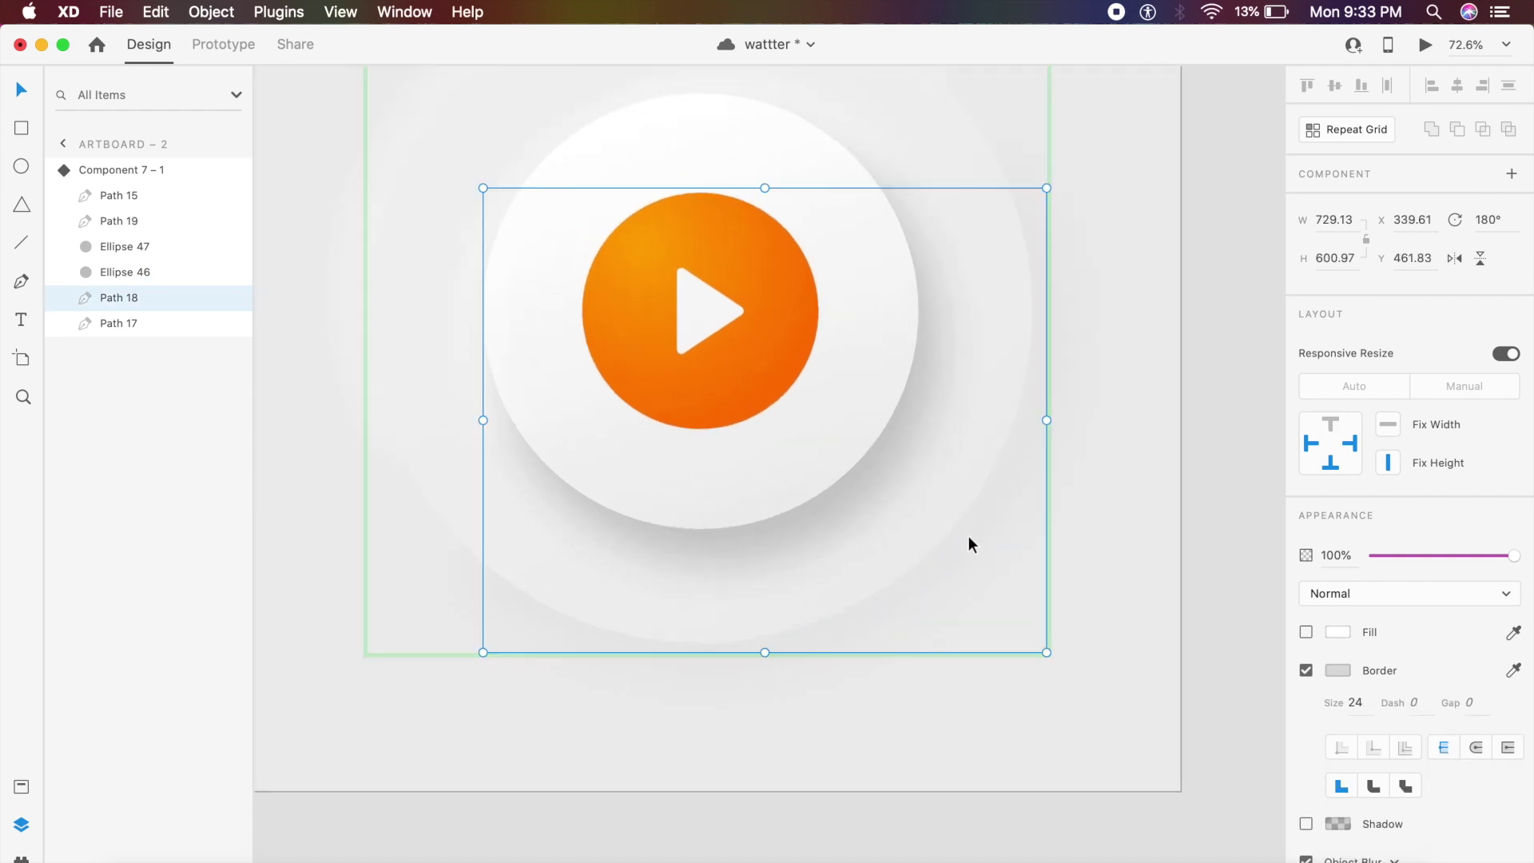
{"action": "key", "text": "shift+Down"}
{"action": "key", "text": "shift+Down"}
{"action": "key", "text": "shift+Down"}
{"action": "key", "text": "shift+Down"}
{"action": "key", "text": "shift+Down"}
{"action": "key", "text": "shift+Right"}
{"action": "key", "text": "shift+Right"}
{"action": "key", "text": "shift+Right"}
{"action": "key", "text": "shift+Down"}
{"action": "key", "text": "shift+Down"}
{"action": "key", "text": "shift+Down"}
{"action": "scroll", "coordinate": [957, 540], "scroll_direction": "down", "scroll_amount": 3}
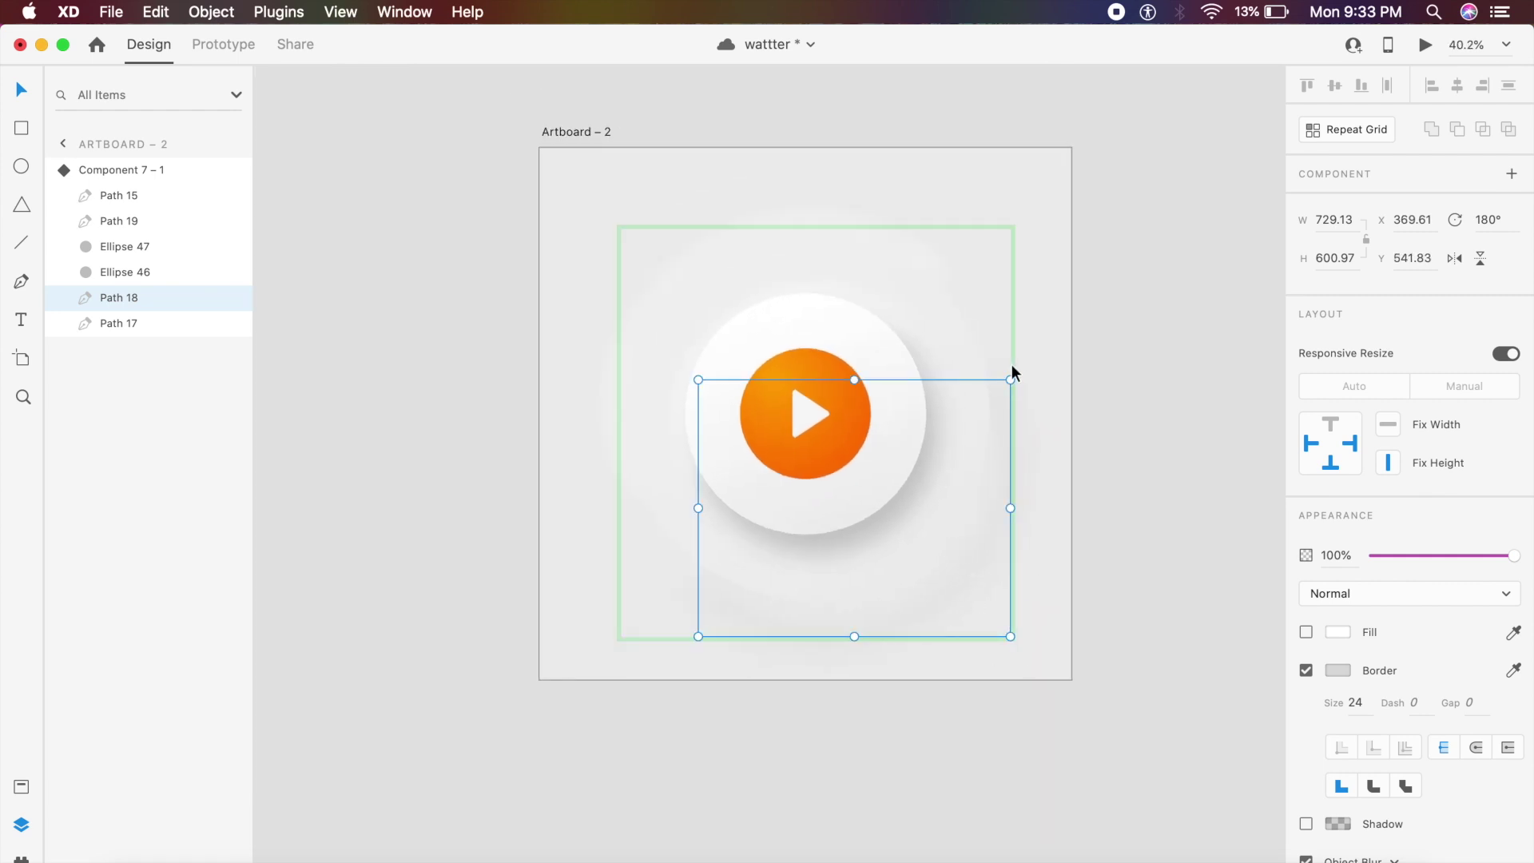
- Enlarge the lower-right shadow arc to about 874 × 720 and nudge it up and left to about X 259, Y 435
{"action": "left_click_drag", "start_coordinate": [1012, 379], "coordinate": [1048, 348]}
{"action": "left_click_drag", "start_coordinate": [703, 641], "coordinate": [656, 660]}
{"action": "key", "text": "Up"}
{"action": "key", "text": "Up"}
{"action": "key", "text": "Up"}
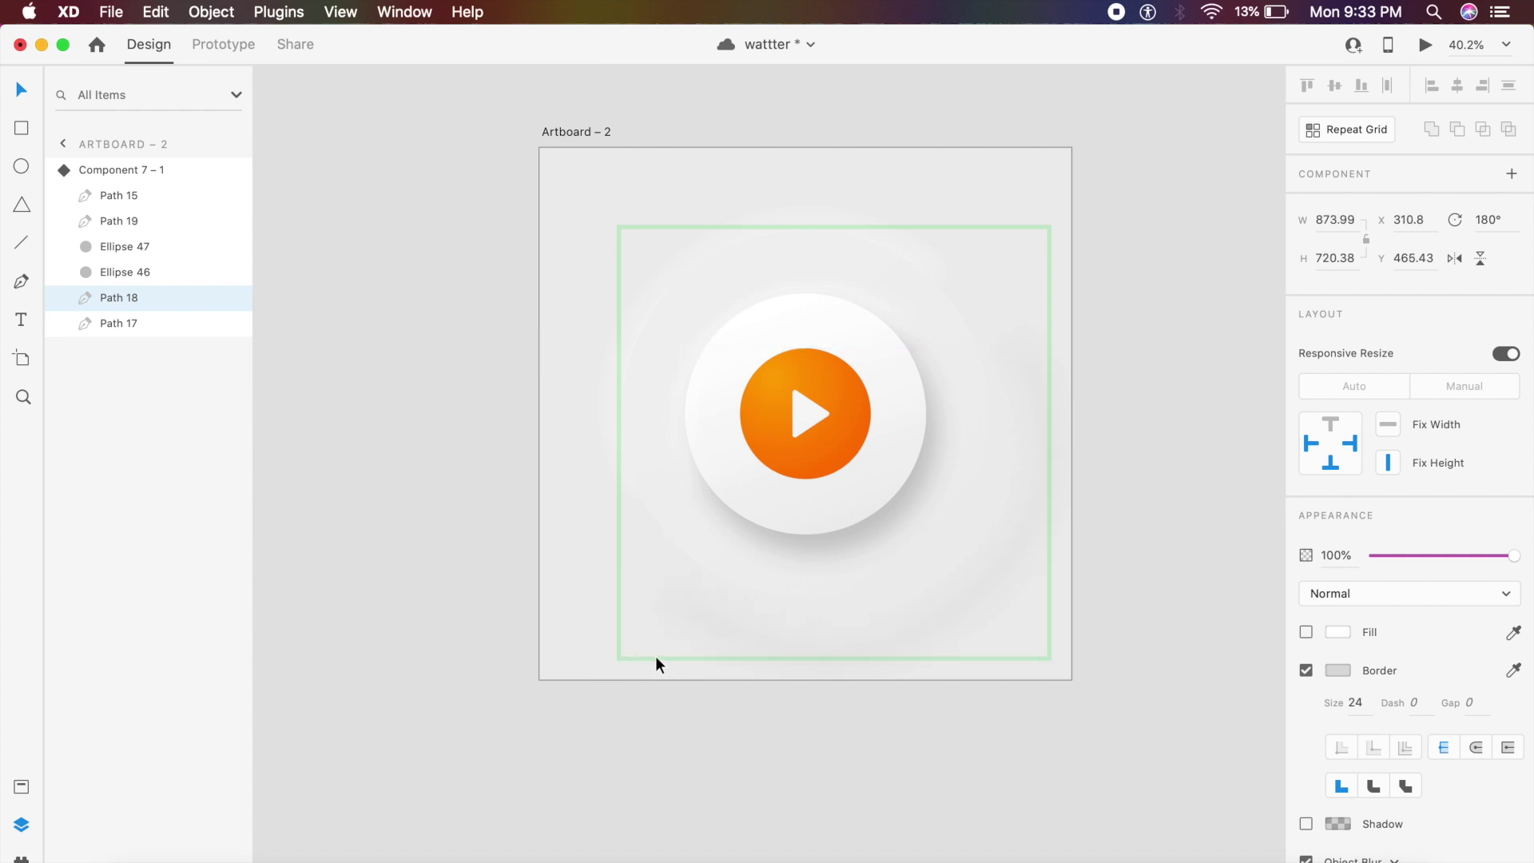
{"action": "key", "text": "shift+Left"}
{"action": "key", "text": "shift+Left"}
{"action": "key", "text": "shift+Left"}
{"action": "key", "text": "Left"}
{"action": "key", "text": "shift+Up"}
{"action": "key", "text": "shift+Up"}
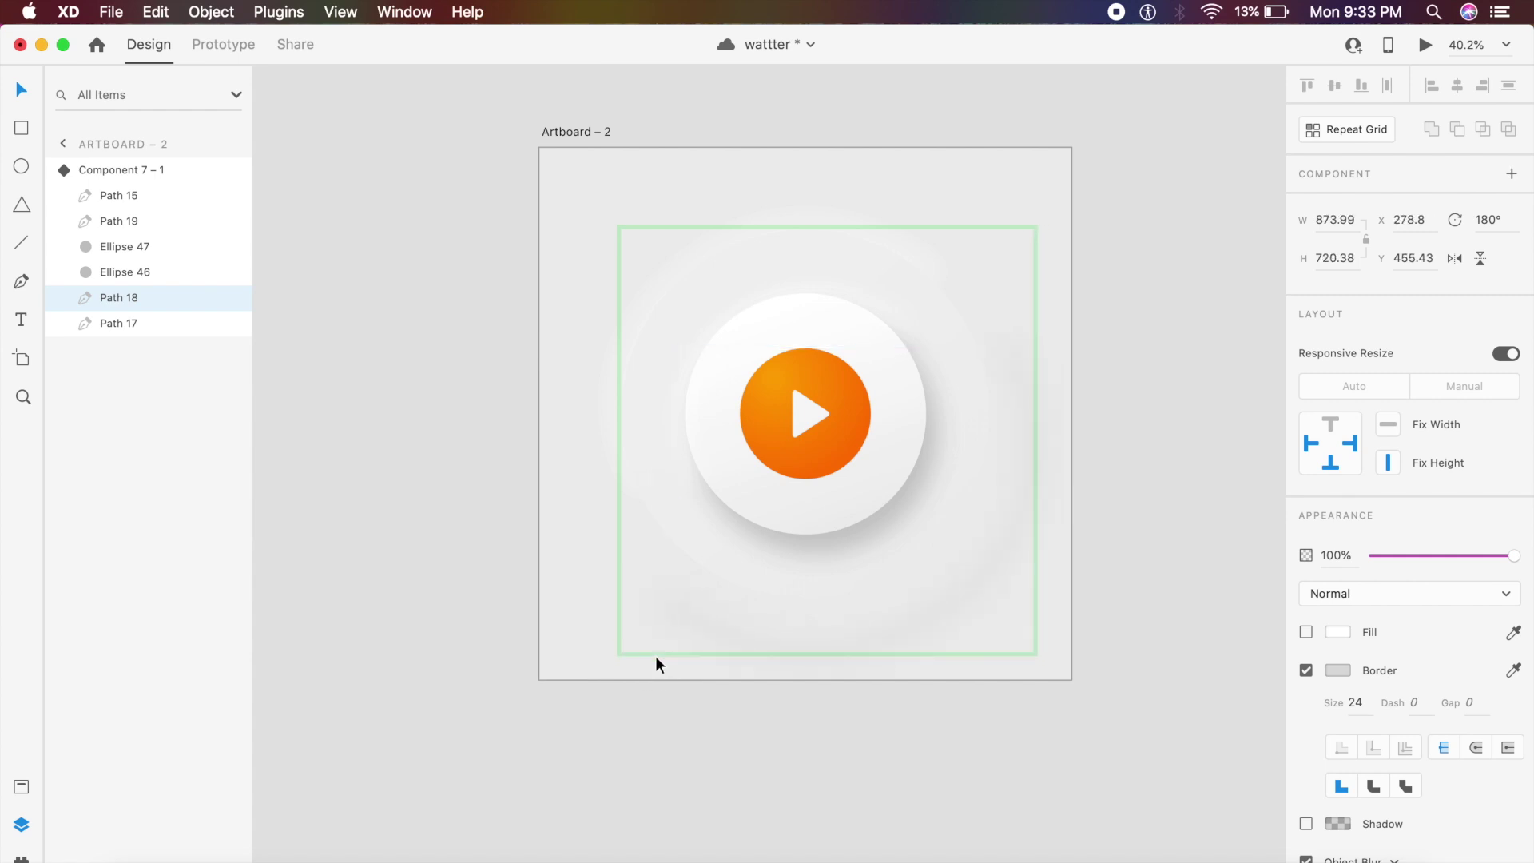
{"action": "key", "text": "shift+Left"}
{"action": "key", "text": "shift+Up"}
{"action": "key", "text": "shift+Left"}
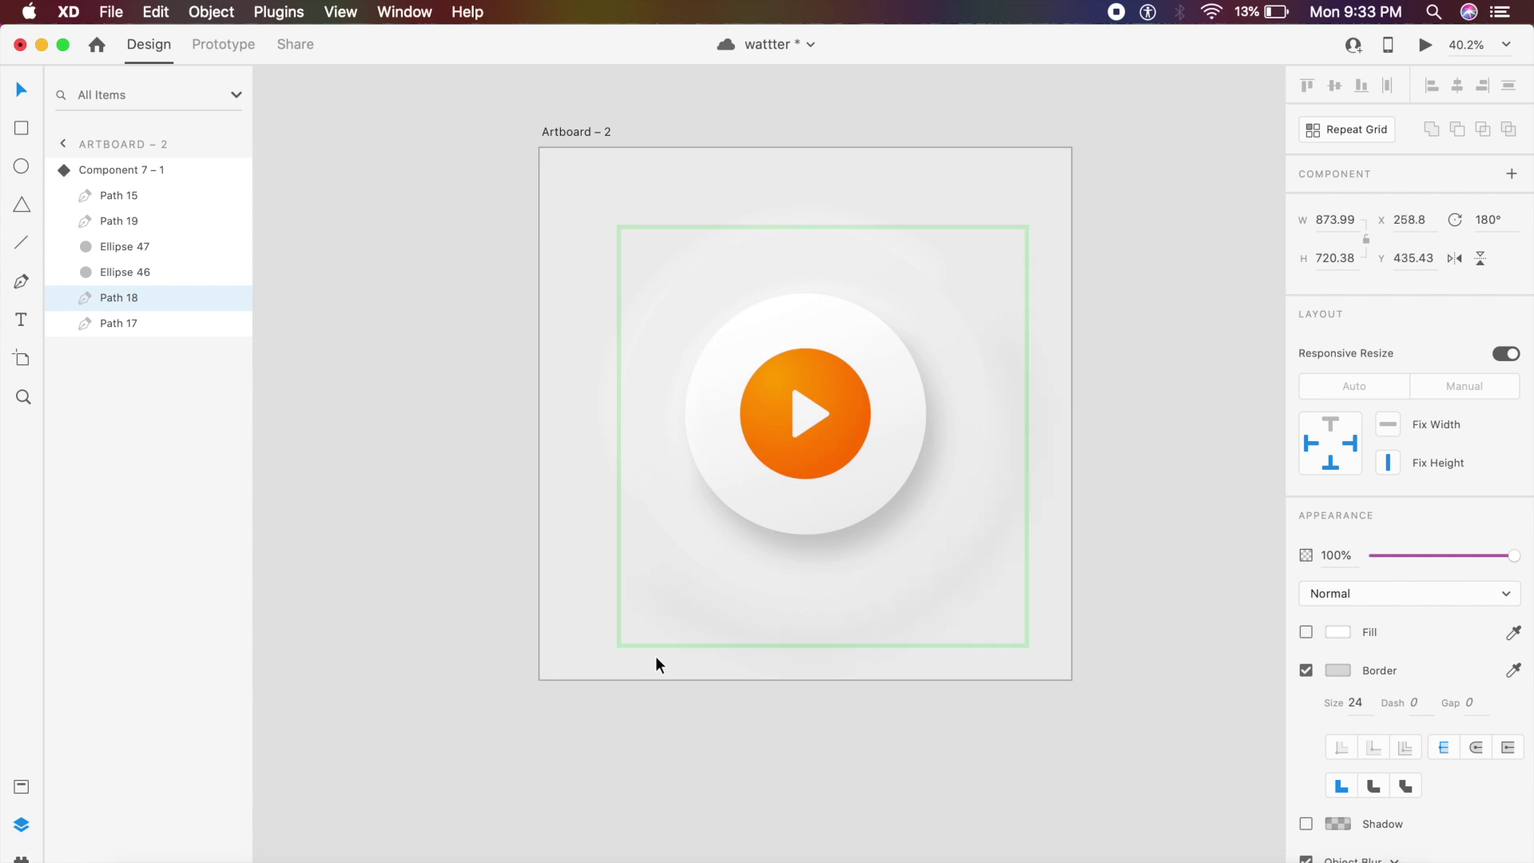
{"action": "key", "text": "super+z"}
- Enlarge the large white highlight arc to about 901 × 743 and move it outward to about X 65, Y 97
{"action": "left_click", "coordinate": [692, 276]}
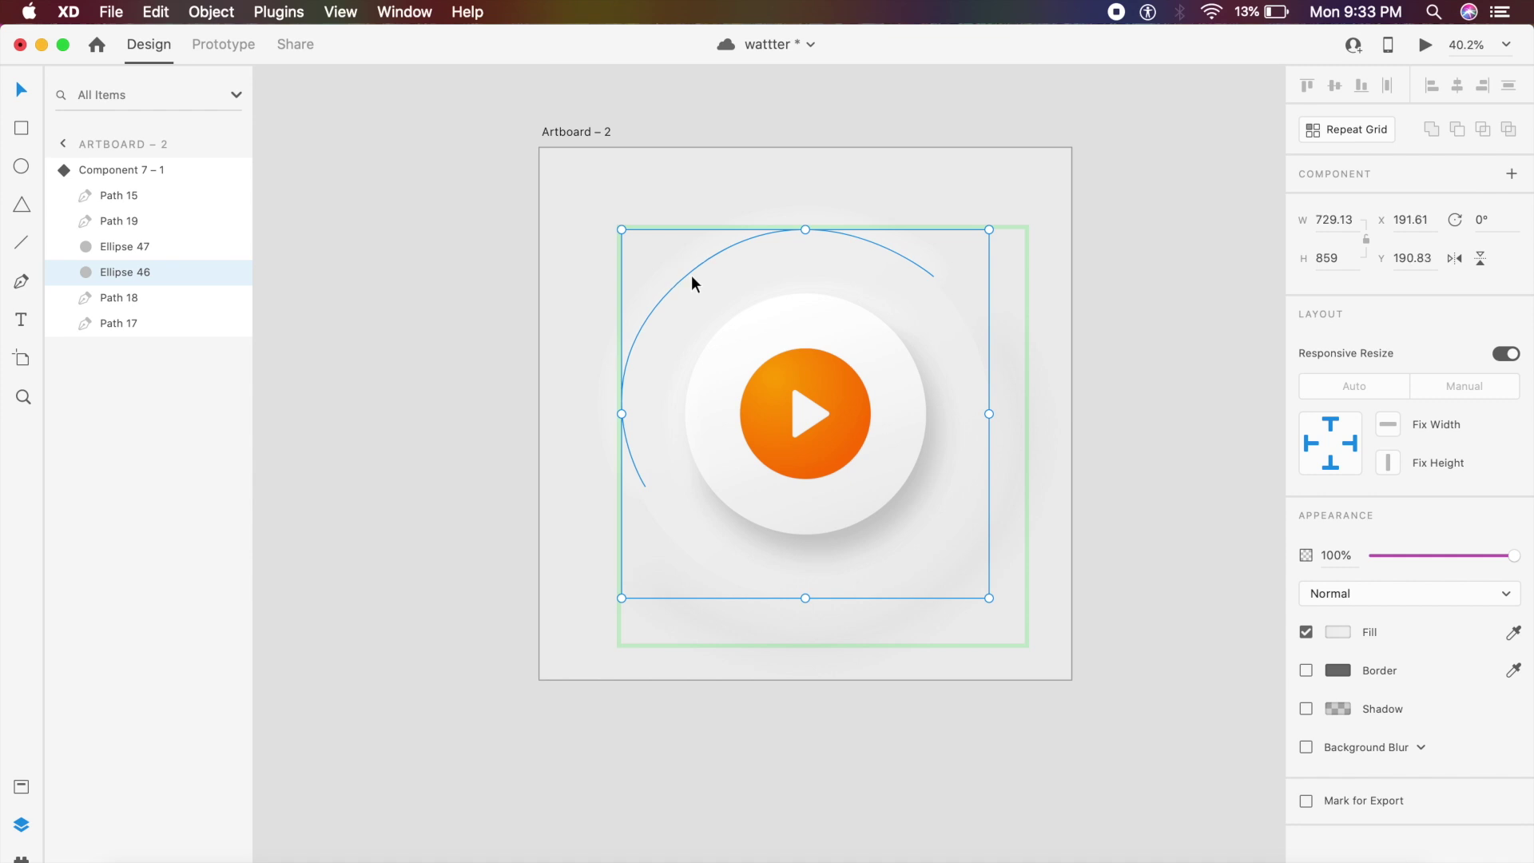
{"action": "left_click_drag", "start_coordinate": [621, 486], "coordinate": [550, 524]}
{"action": "left_click_drag", "start_coordinate": [933, 230], "coordinate": [971, 198]}
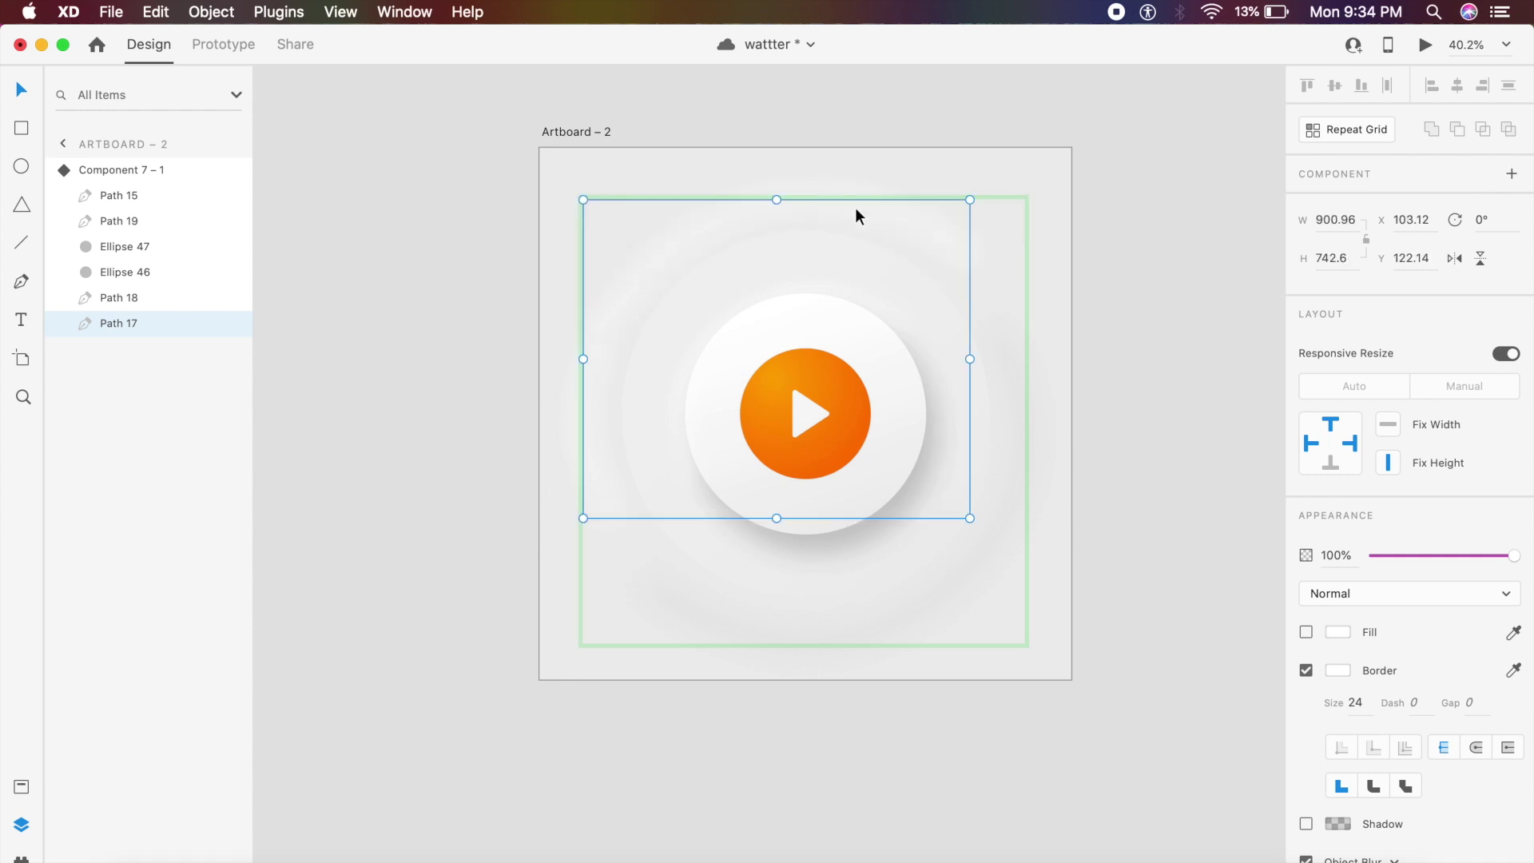
{"action": "left_click_drag", "start_coordinate": [856, 214], "coordinate": [840, 199]}
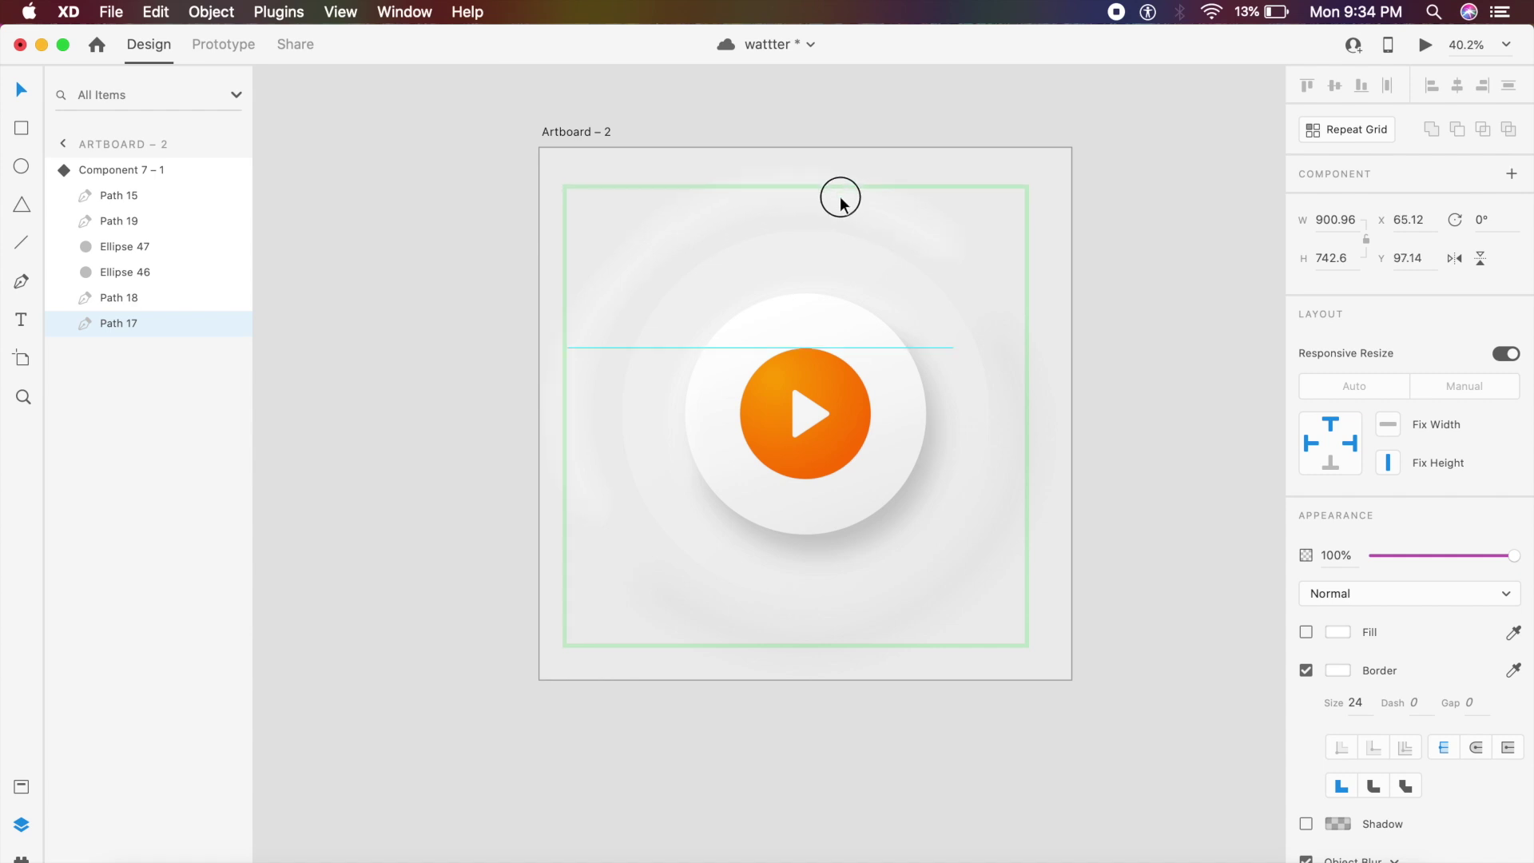
- Set the larger circle's opacity to 45% and lower the smaller circle's opacity to about 26%
{"action": "left_click", "coordinate": [891, 290]}
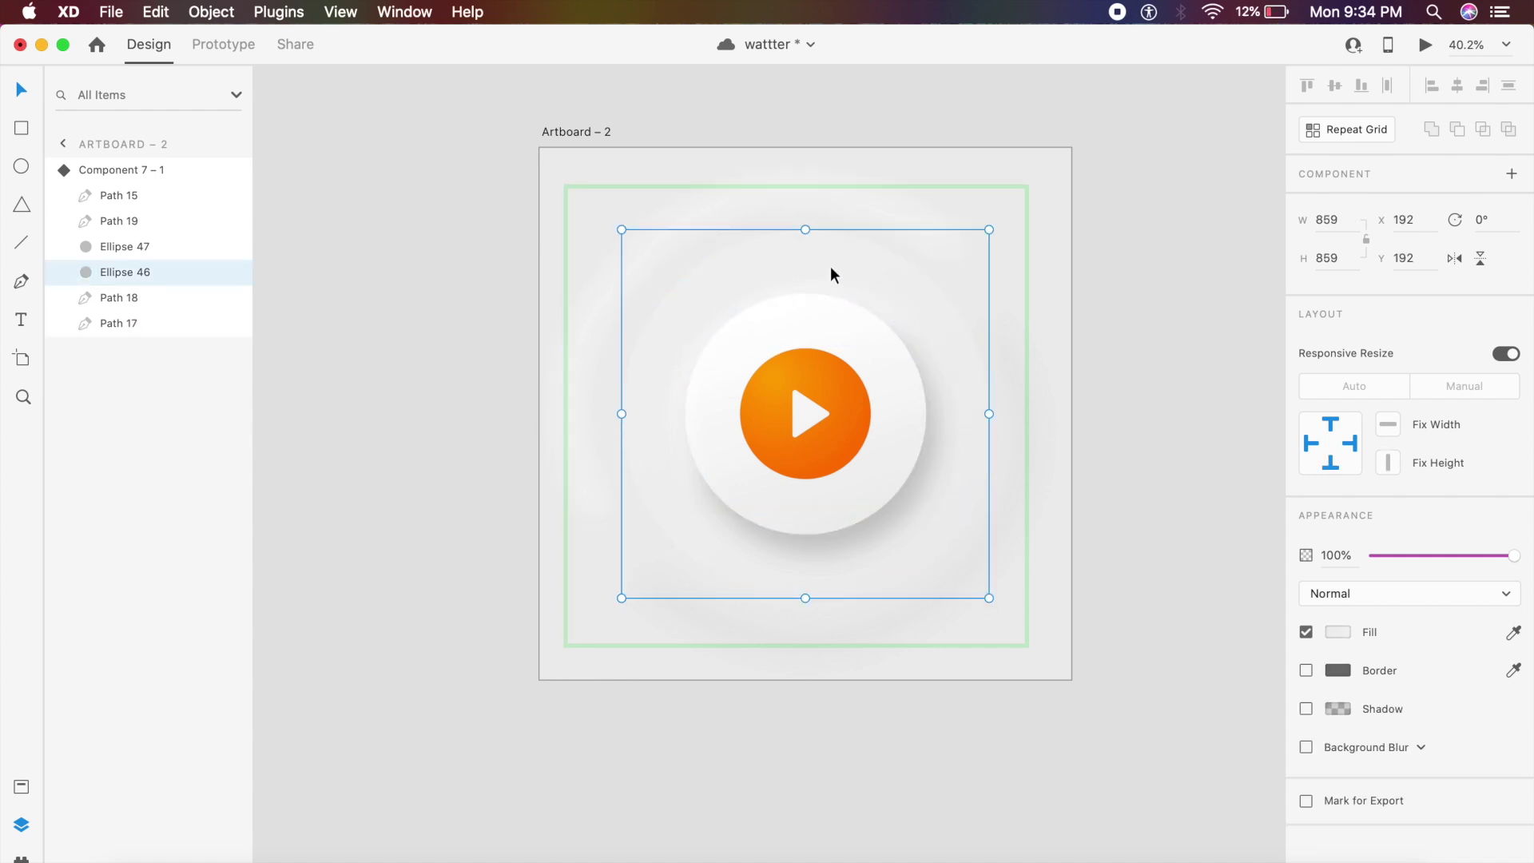
{"action": "mouse_move", "coordinate": [1461, 557]}
{"action": "left_mouse_down"}
{"action": "mouse_move", "coordinate": [1388, 553]}
{"action": "mouse_move", "coordinate": [1429, 563]}
{"action": "left_mouse_up"}
{"action": "left_click", "coordinate": [1342, 559]}
{"action": "type", "text": "45"}
{"action": "key", "text": "Return"}
{"action": "left_click", "coordinate": [1103, 476]}
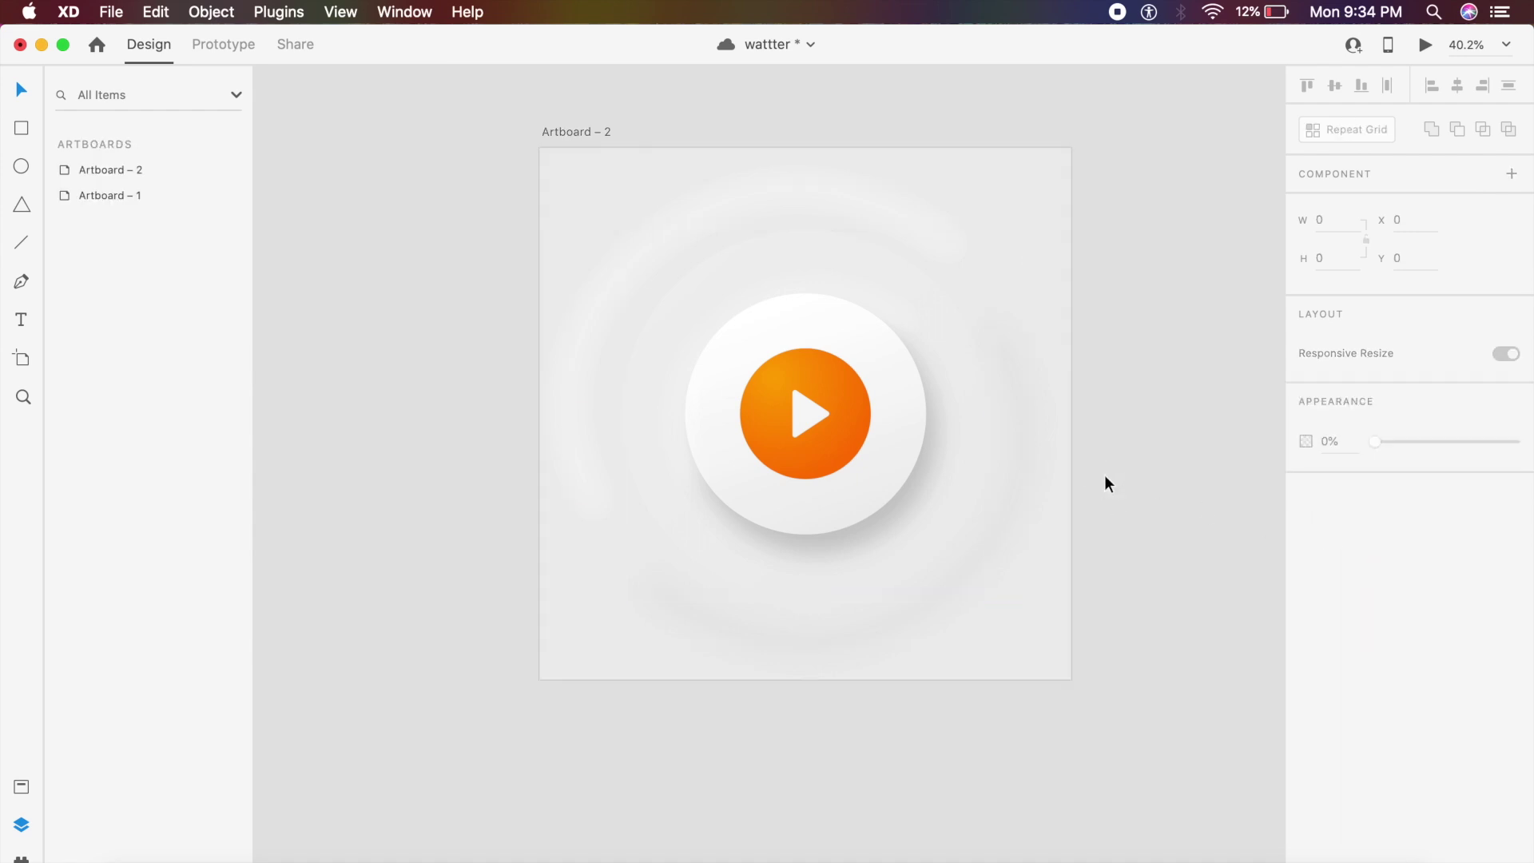
{"action": "double_click", "coordinate": [912, 436]}
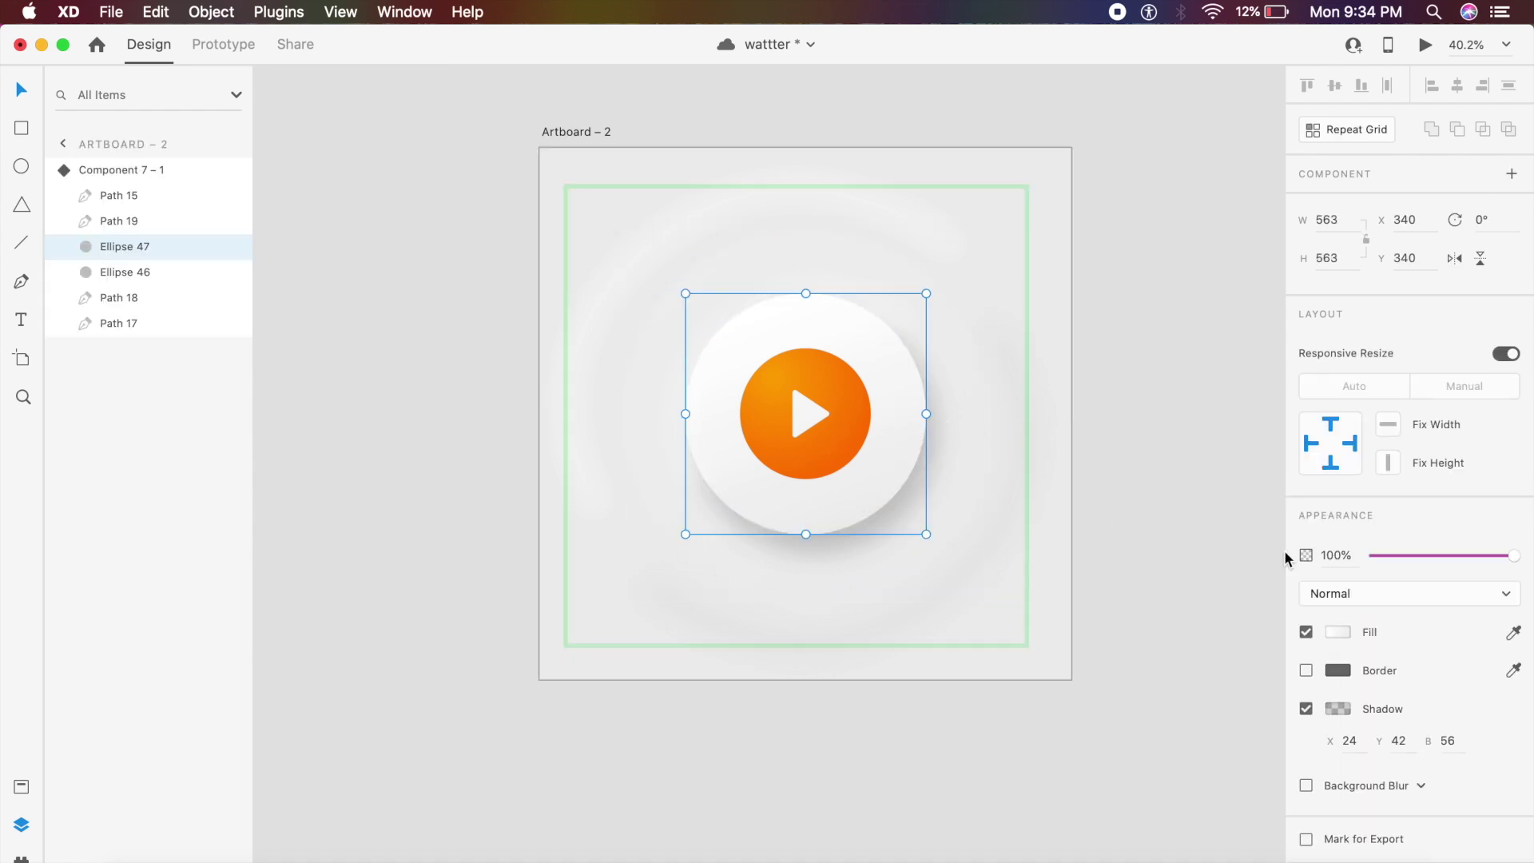
{"action": "left_click_drag", "start_coordinate": [1464, 555], "coordinate": [1404, 556]}
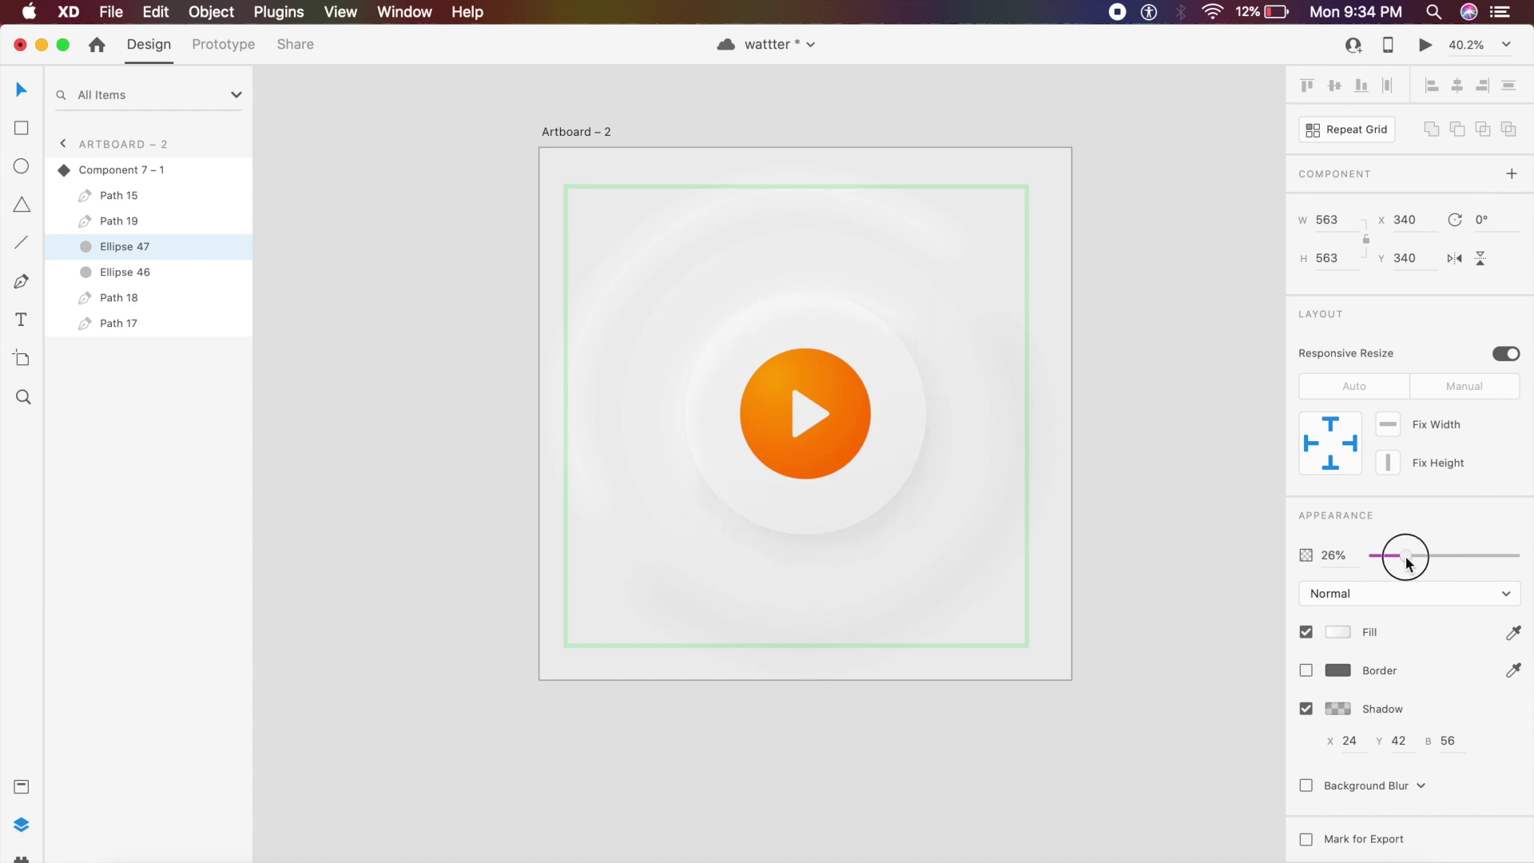
- Recolour the orange play button's shadow to #FFA945 at 45% opacity
{"action": "left_click", "coordinate": [846, 424]}
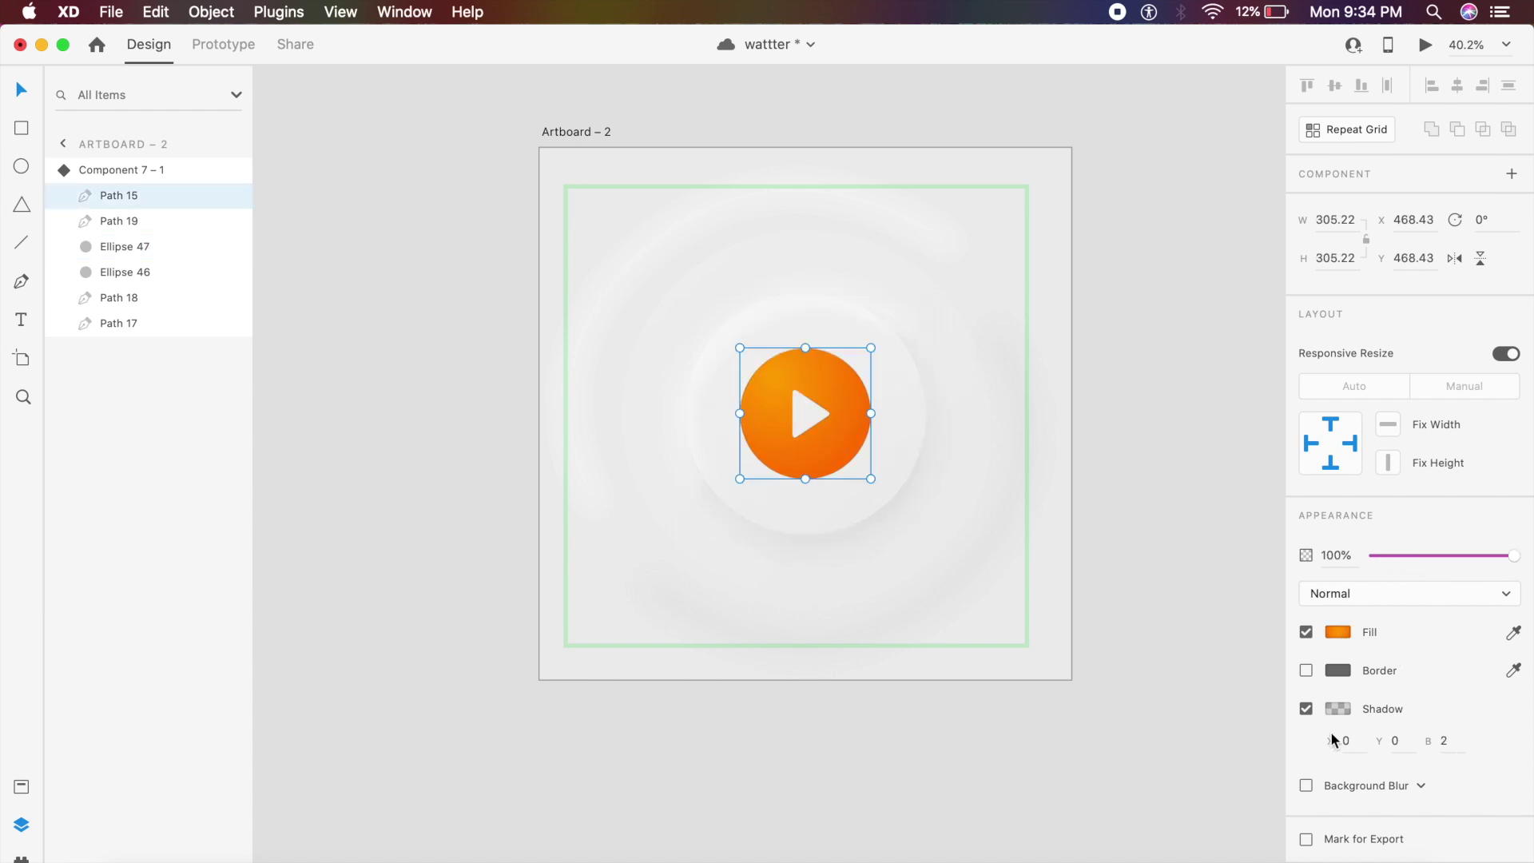
{"action": "left_click", "coordinate": [1339, 708]}
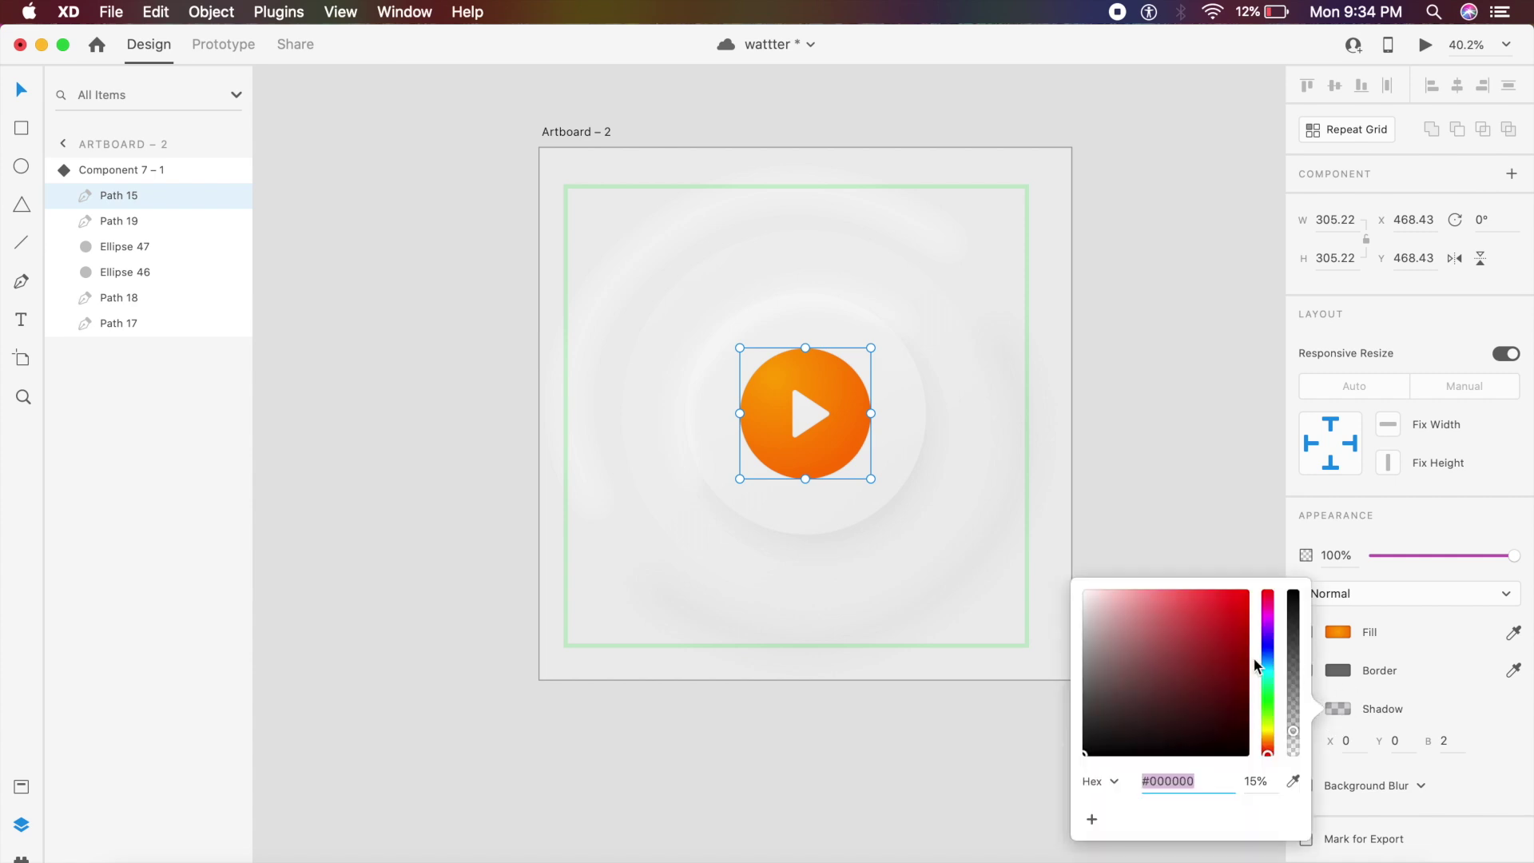
{"action": "left_click", "coordinate": [1269, 736]}
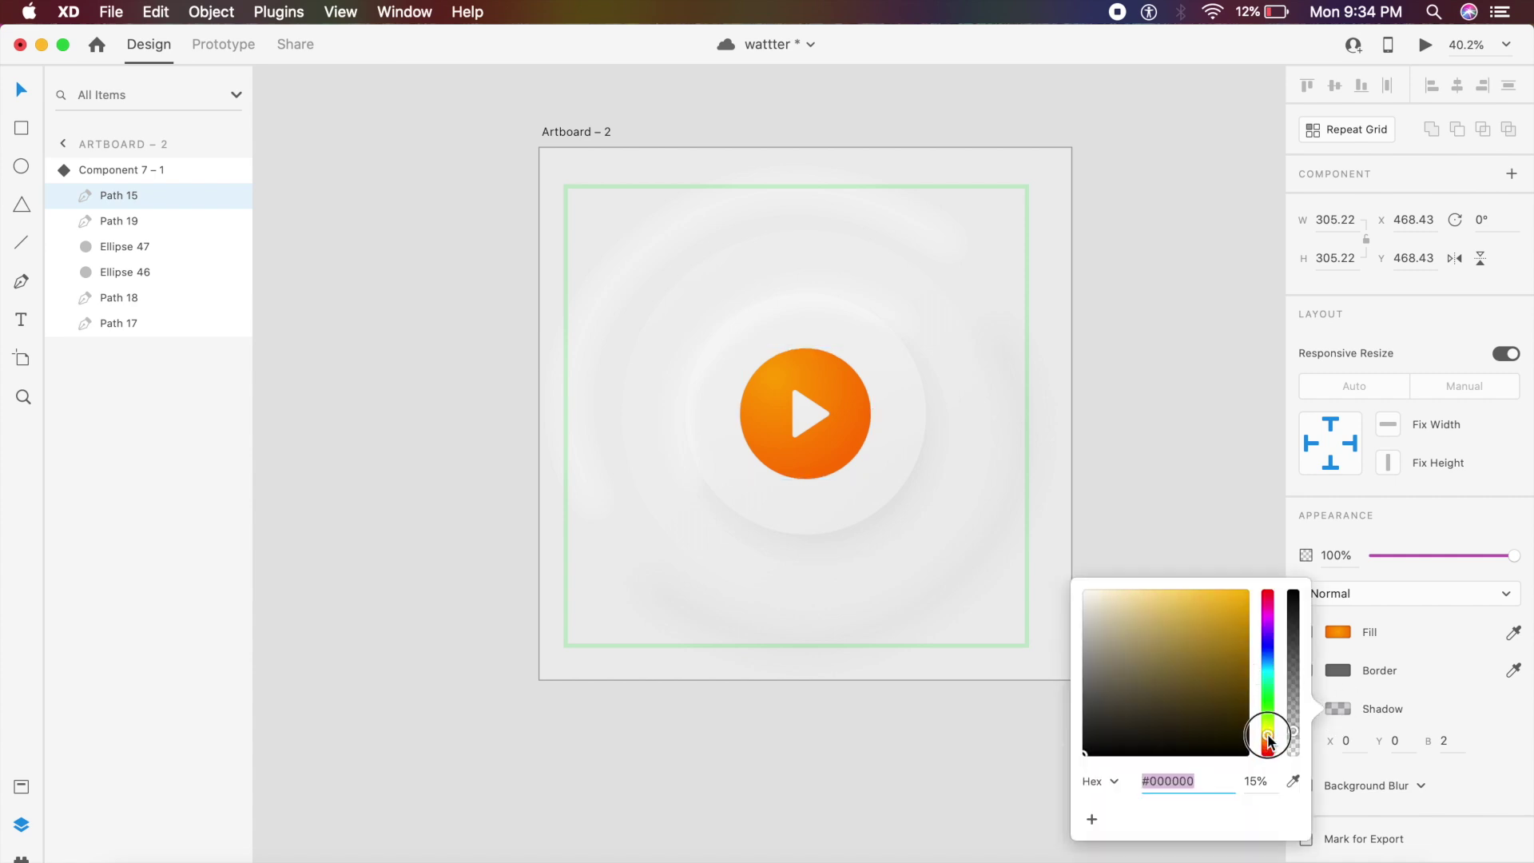
{"action": "left_click", "coordinate": [1269, 741]}
{"action": "left_click_drag", "start_coordinate": [1216, 616], "coordinate": [1202, 575]}
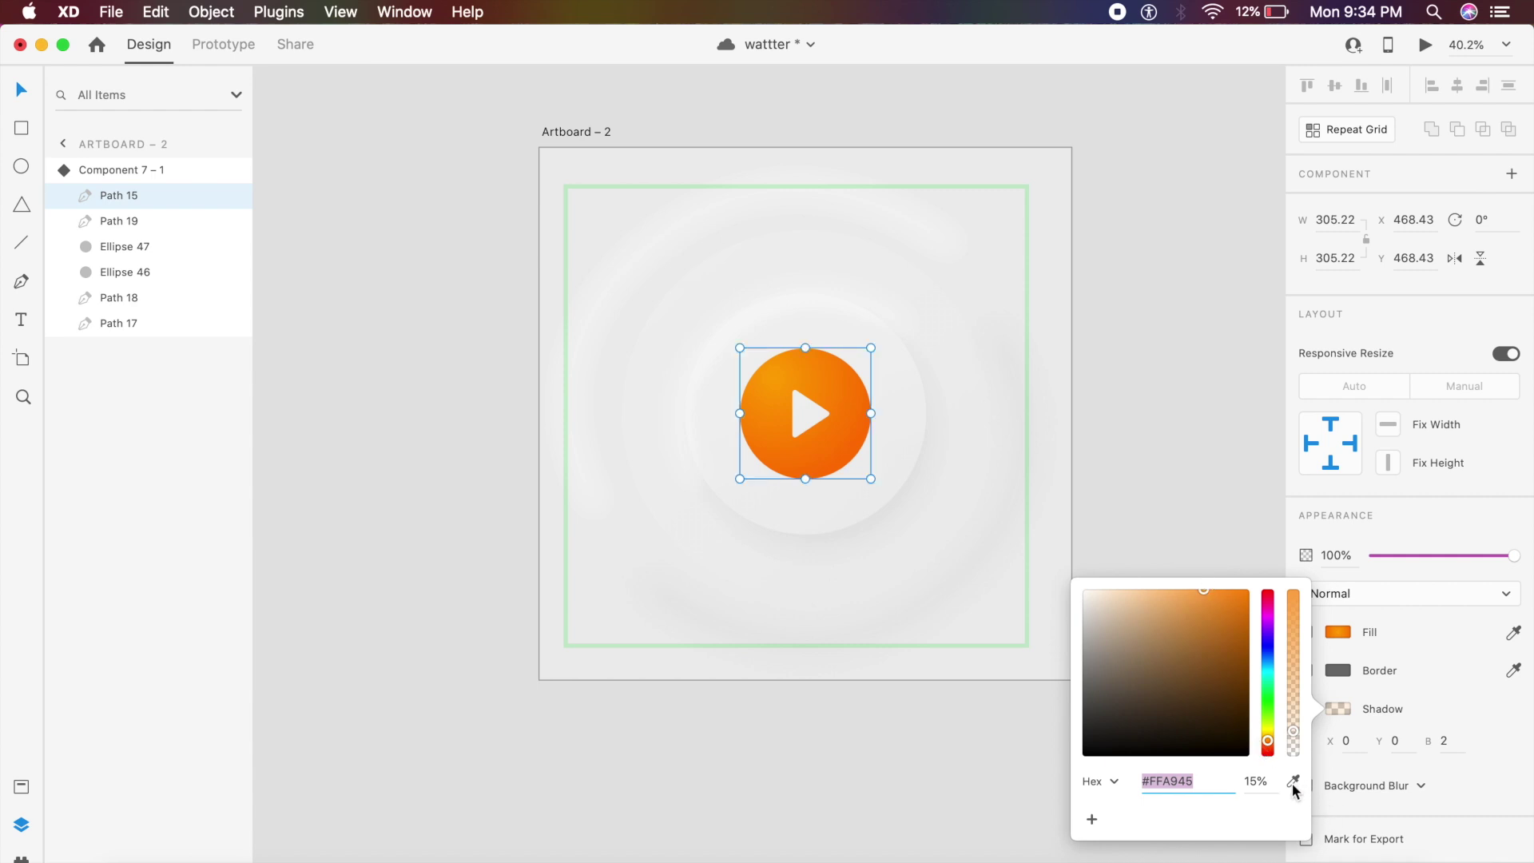
{"action": "left_click", "coordinate": [1266, 784]}
{"action": "type", "text": "43"}
{"action": "key", "text": "Return"}
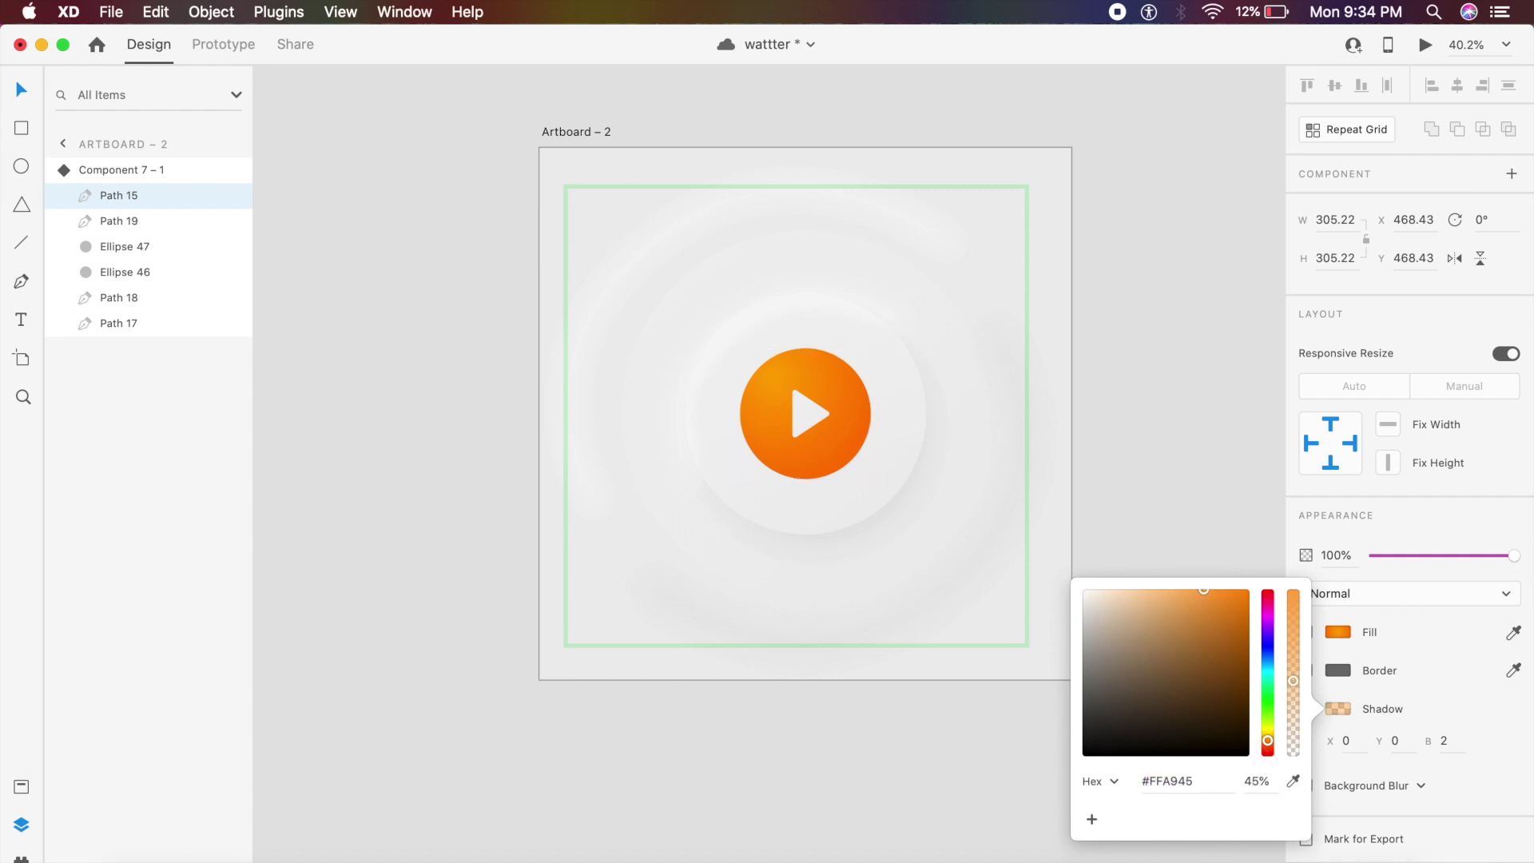
- Set the orange play button's shadow blur to 56 to spread it into a soft glow
{"action": "left_click", "coordinate": [1408, 743]}
{"action": "left_click", "coordinate": [1448, 742]}
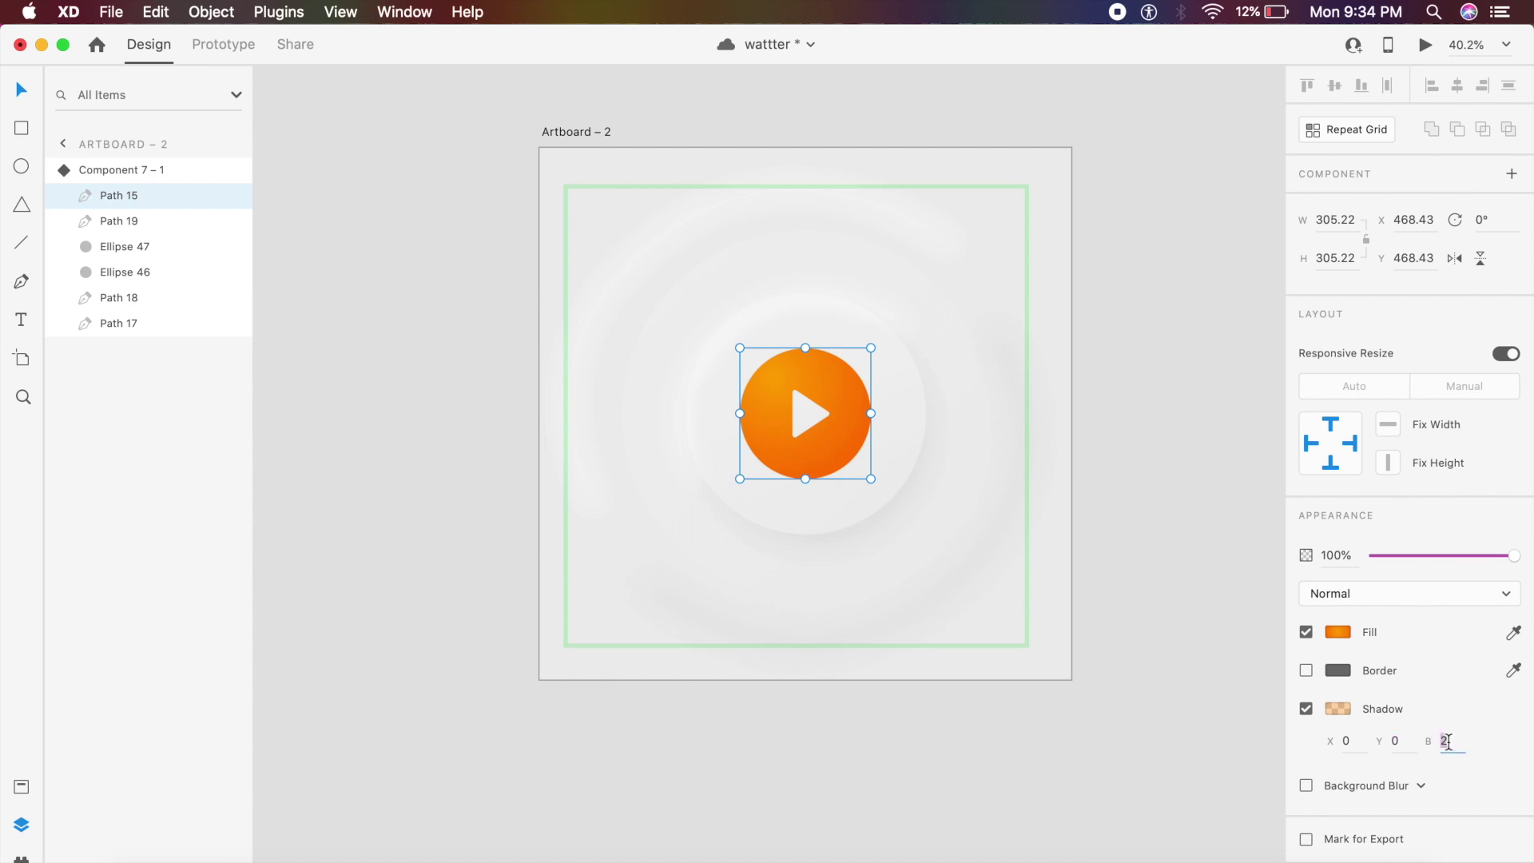
{"action": "type", "text": "56"}
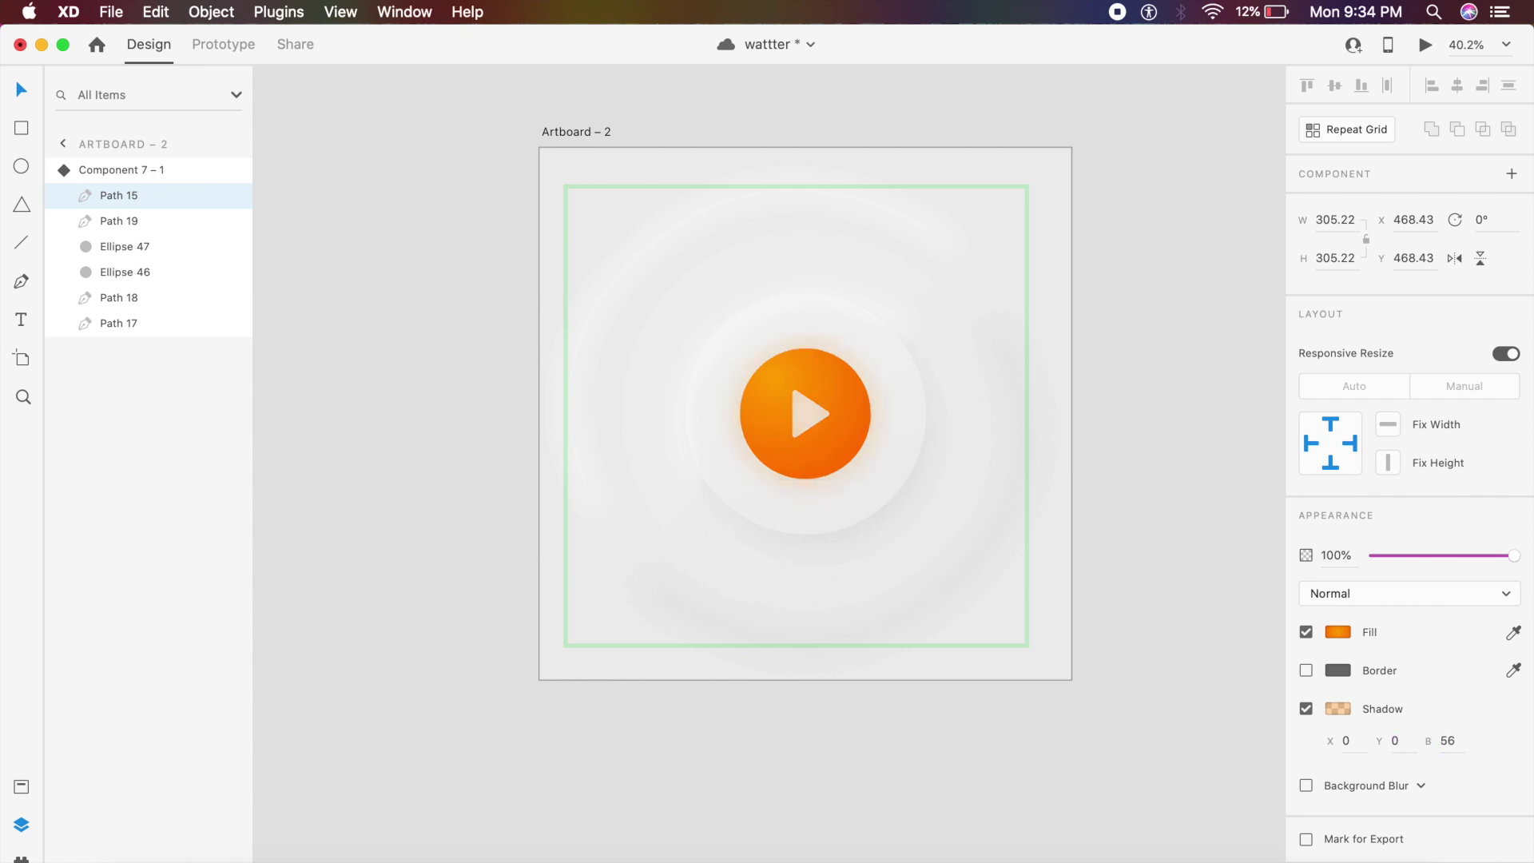
{"action": "left_click", "coordinate": [1241, 599]}
- Add a new state named Pressed to the play button component
{"action": "left_click", "coordinate": [857, 433]}
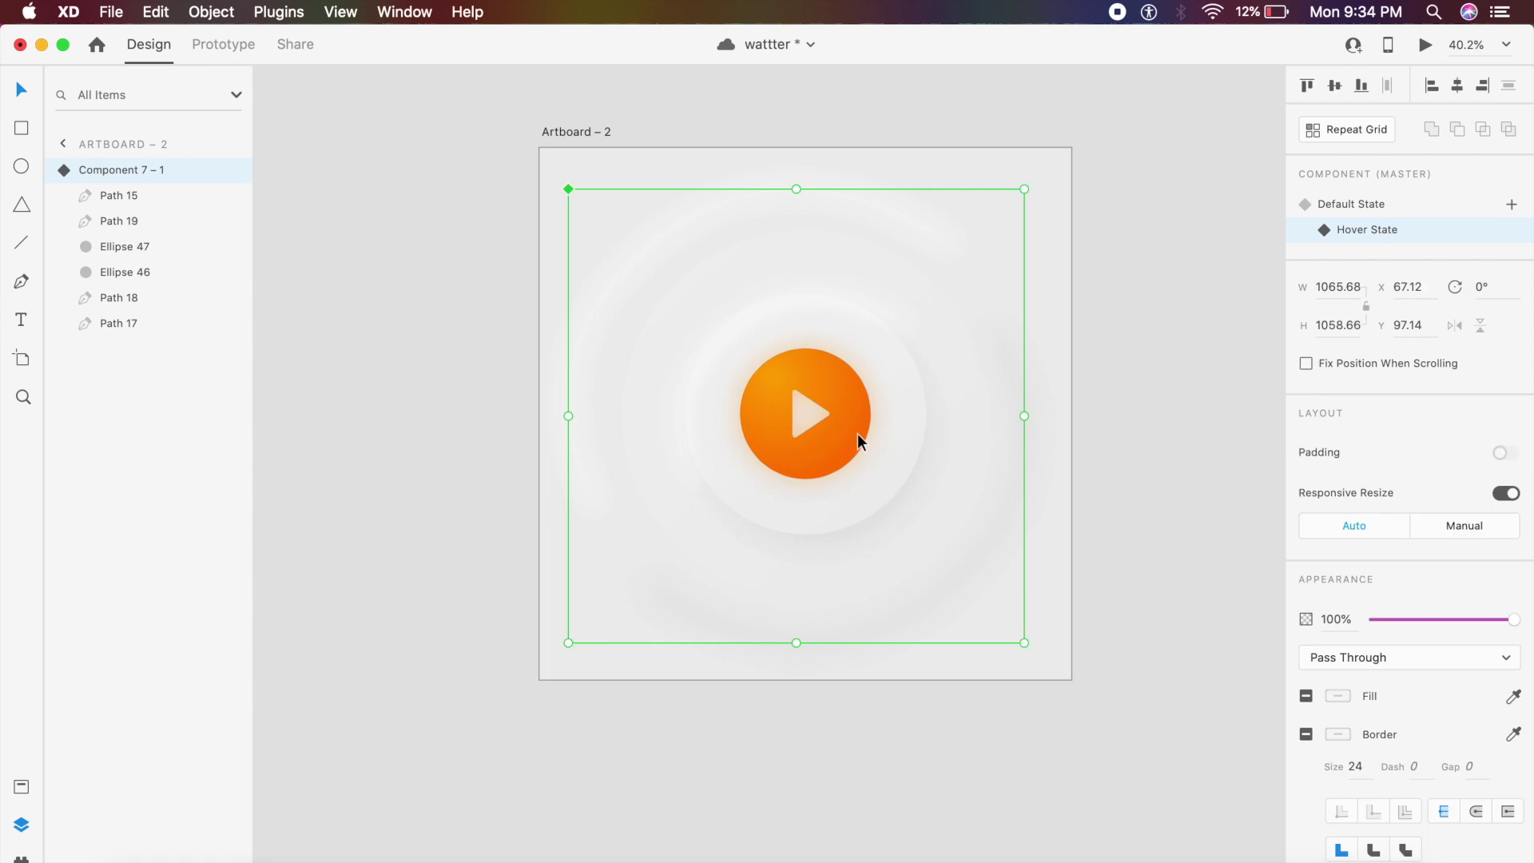
{"action": "left_click", "coordinate": [1513, 206]}
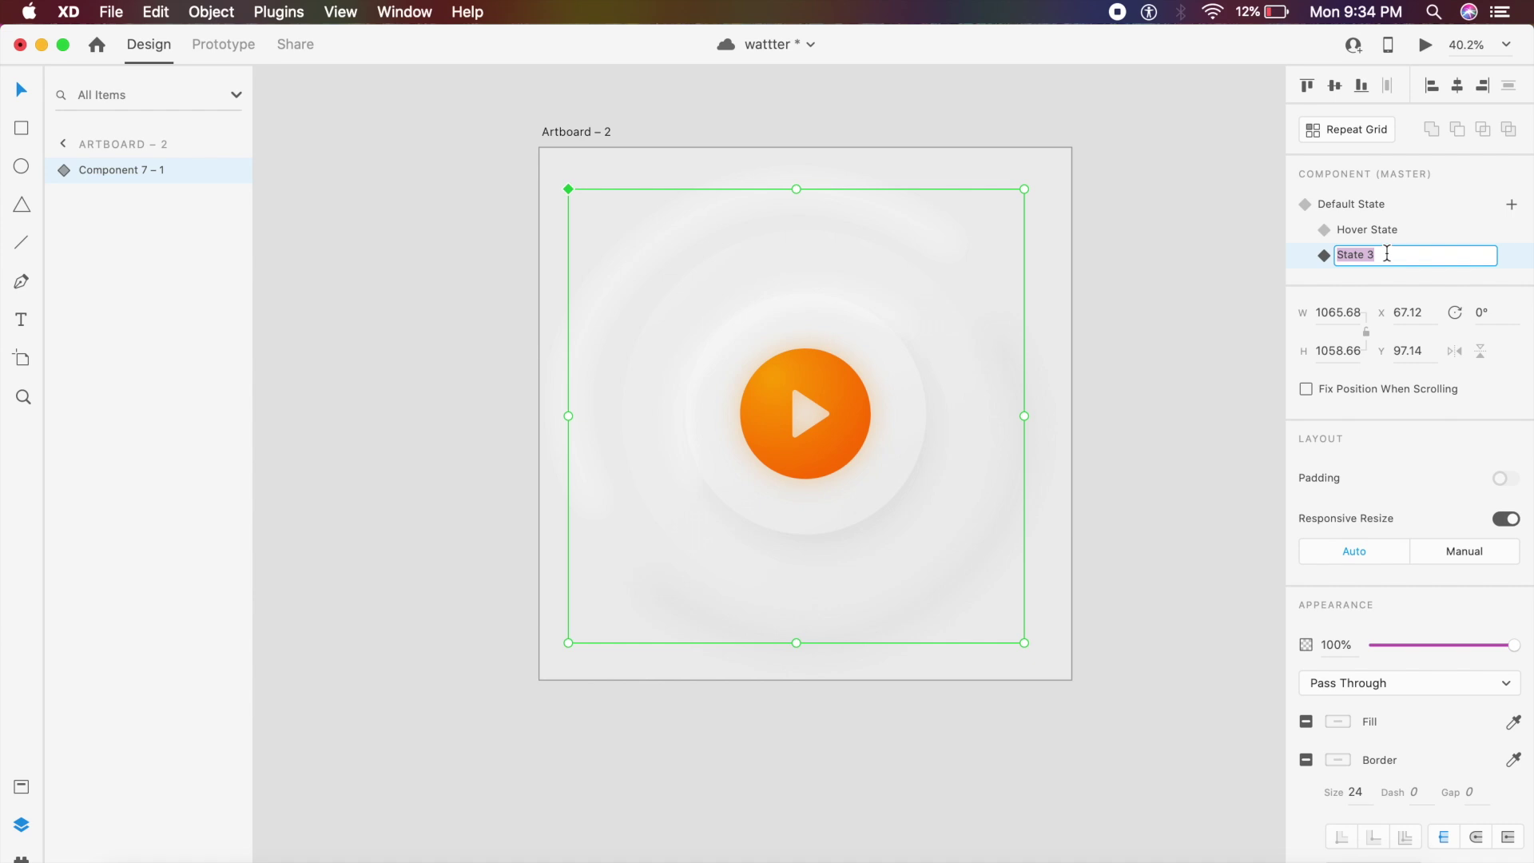
{"action": "type", "text": "Pressed"}
{"action": "key", "text": "Return"}
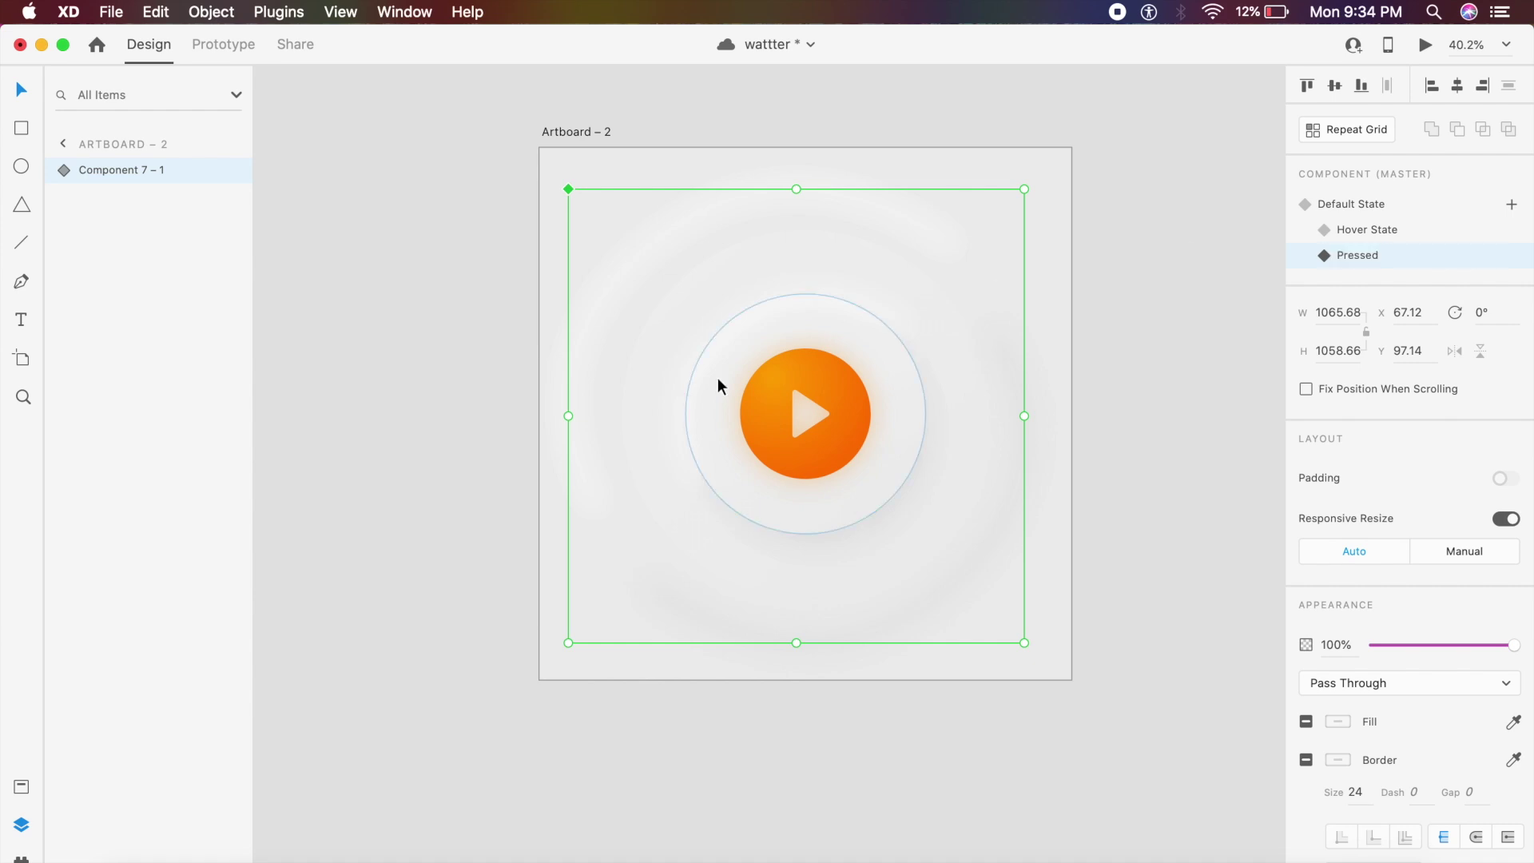
- In the Pressed state, fade out the smaller circle completely and move its white highlight arc outward to about X 246, Y 283
{"action": "double_click", "coordinate": [895, 429]}
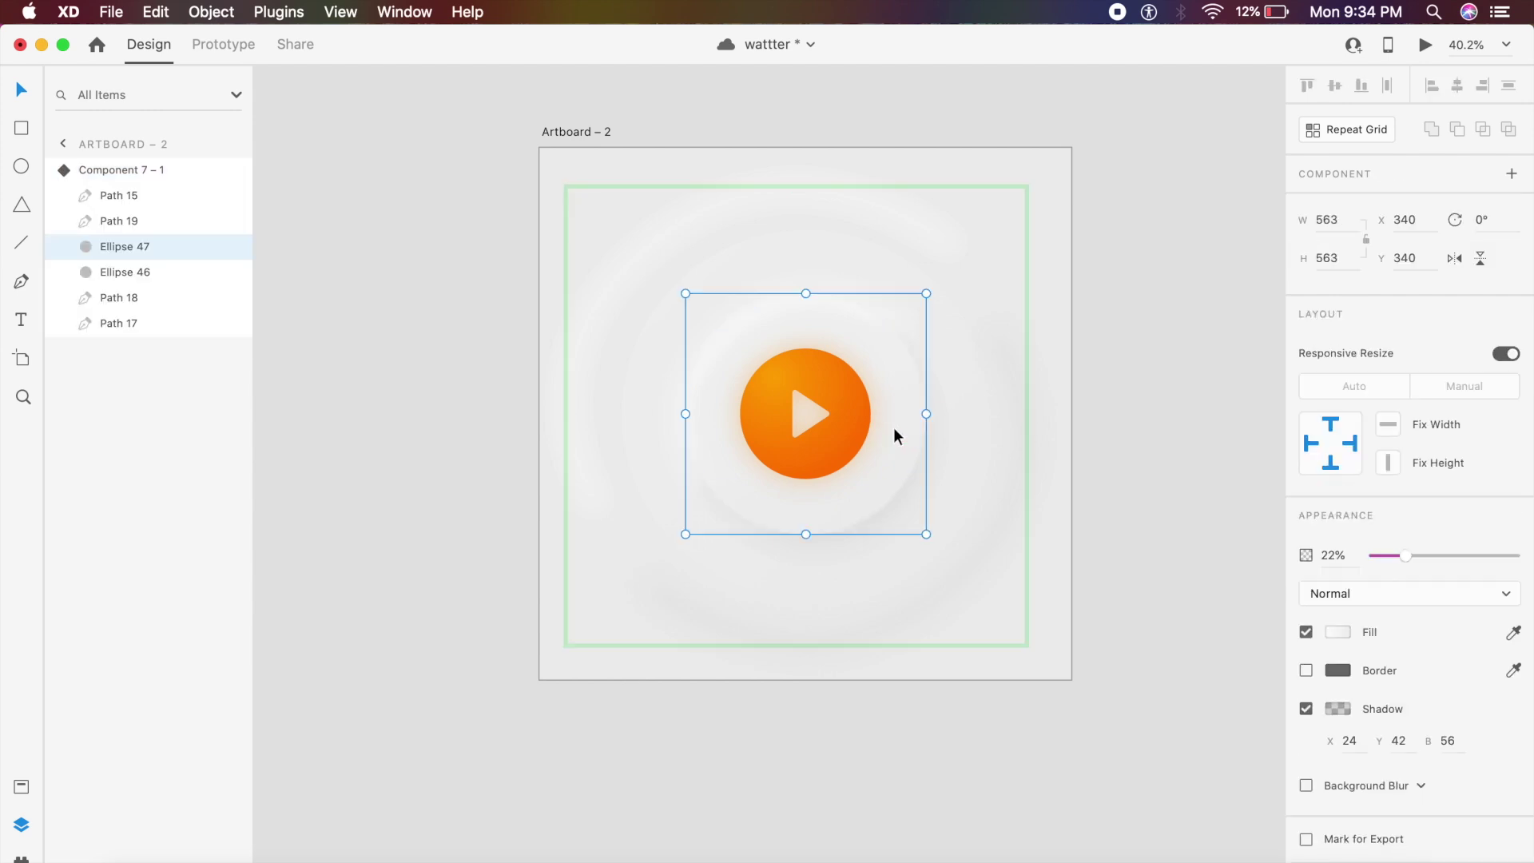
{"action": "left_click_drag", "start_coordinate": [1408, 557], "coordinate": [1085, 534]}
{"action": "left_click", "coordinate": [759, 306]}
{"action": "left_click", "coordinate": [748, 314]}
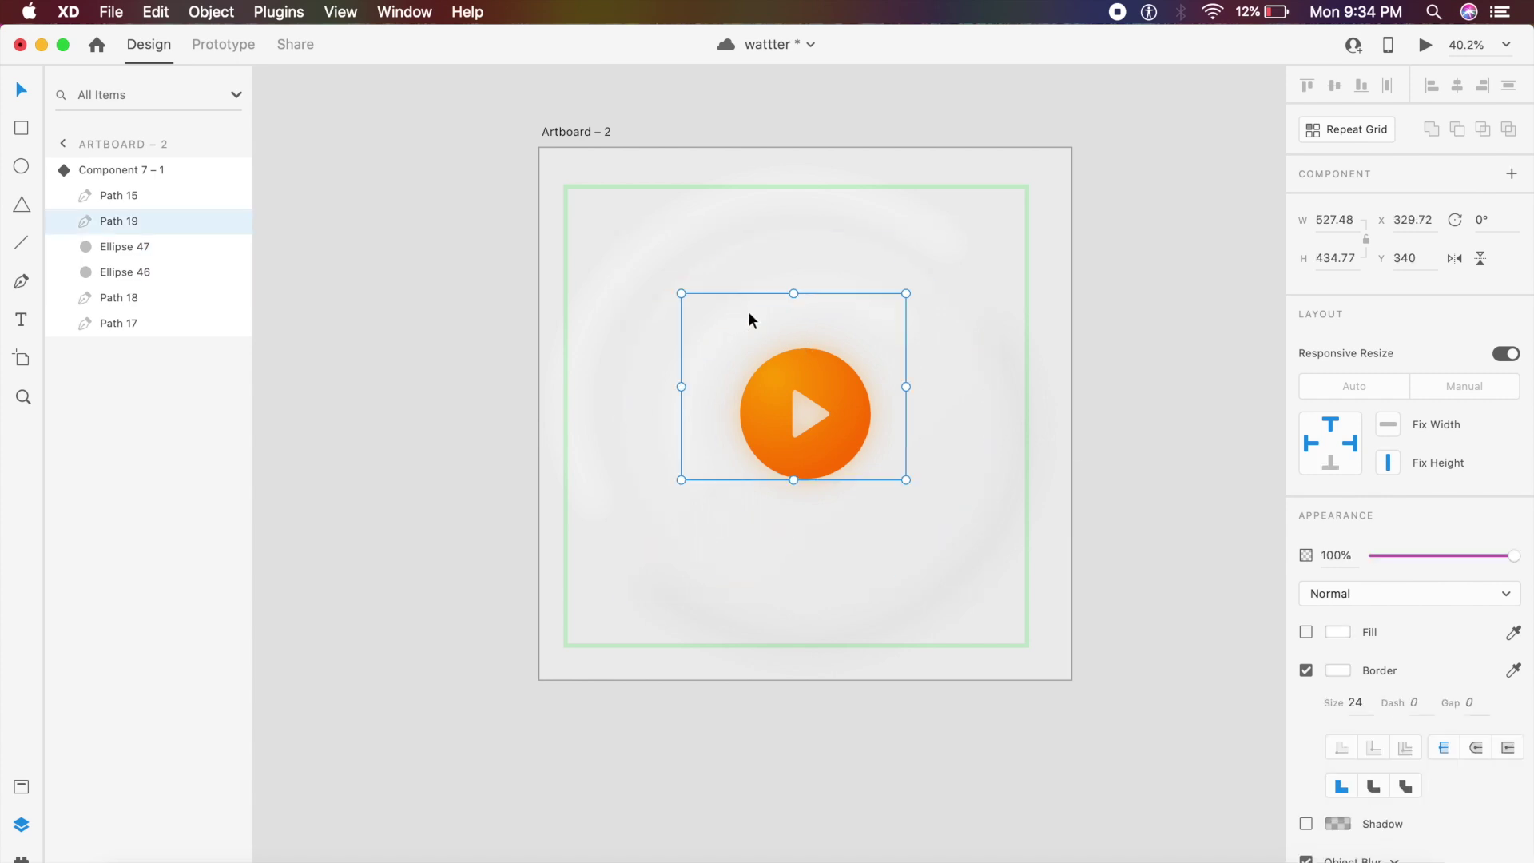
{"action": "left_click_drag", "start_coordinate": [743, 315], "coordinate": [704, 291]}
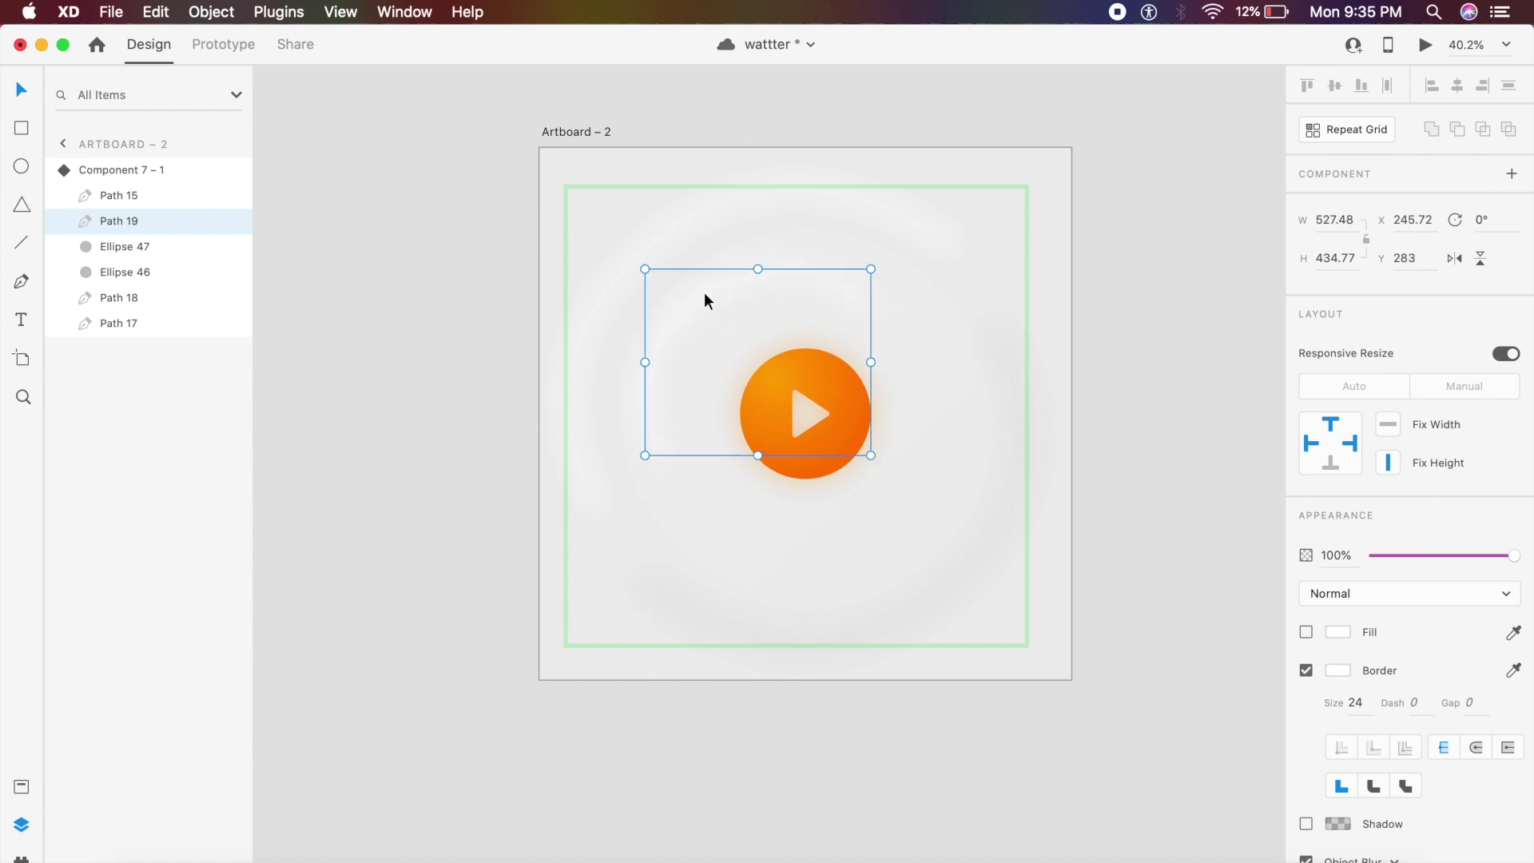
- Enlarge the small white highlight arc to about 748 × 617 and lower its opacity to 0%
{"action": "left_click_drag", "start_coordinate": [645, 455], "coordinate": [590, 500]}
{"action": "left_click_drag", "start_coordinate": [871, 269], "coordinate": [929, 231]}
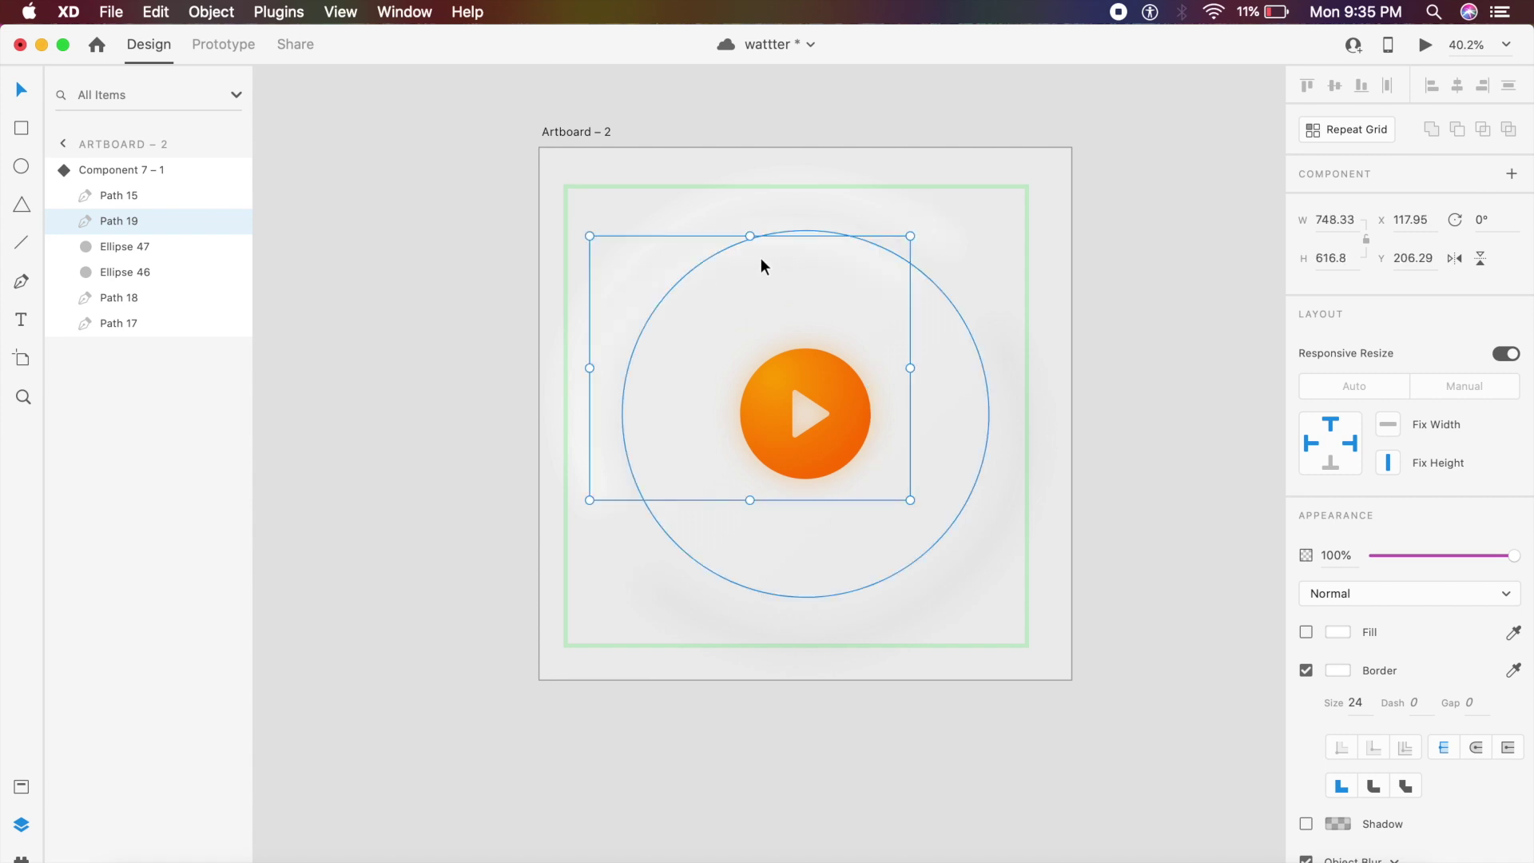
{"action": "left_click_drag", "start_coordinate": [1425, 557], "coordinate": [1268, 559]}
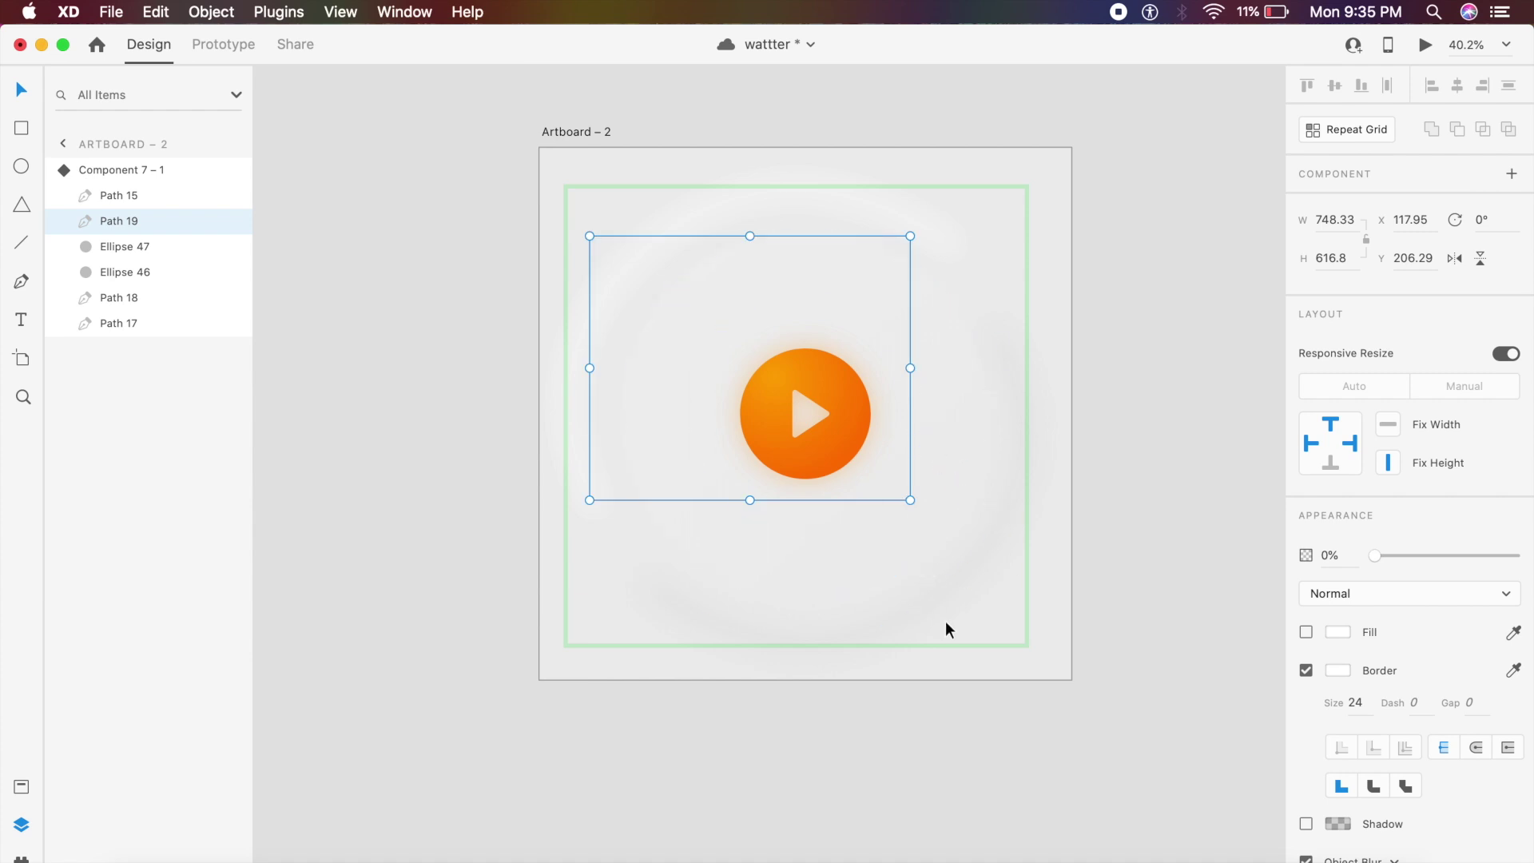
- Try to enlarge the large white highlight arc outward in the Pressed state, and undo the change
{"action": "left_click", "coordinate": [725, 195]}
{"action": "left_click", "coordinate": [716, 207]}
{"action": "double_click", "coordinate": [717, 208]}
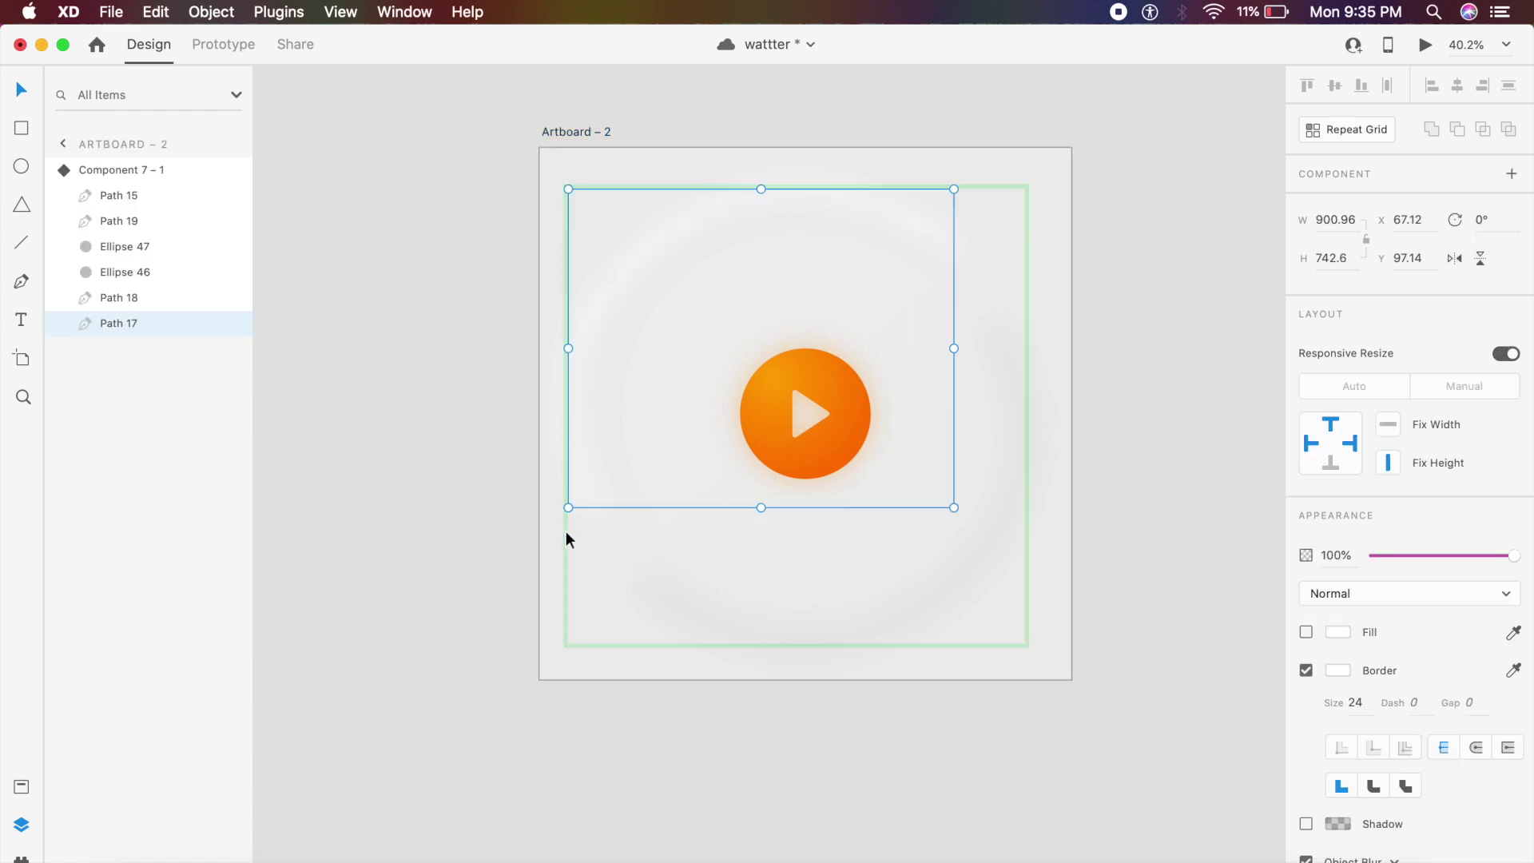
{"action": "left_click_drag", "start_coordinate": [568, 508], "coordinate": [503, 562]}
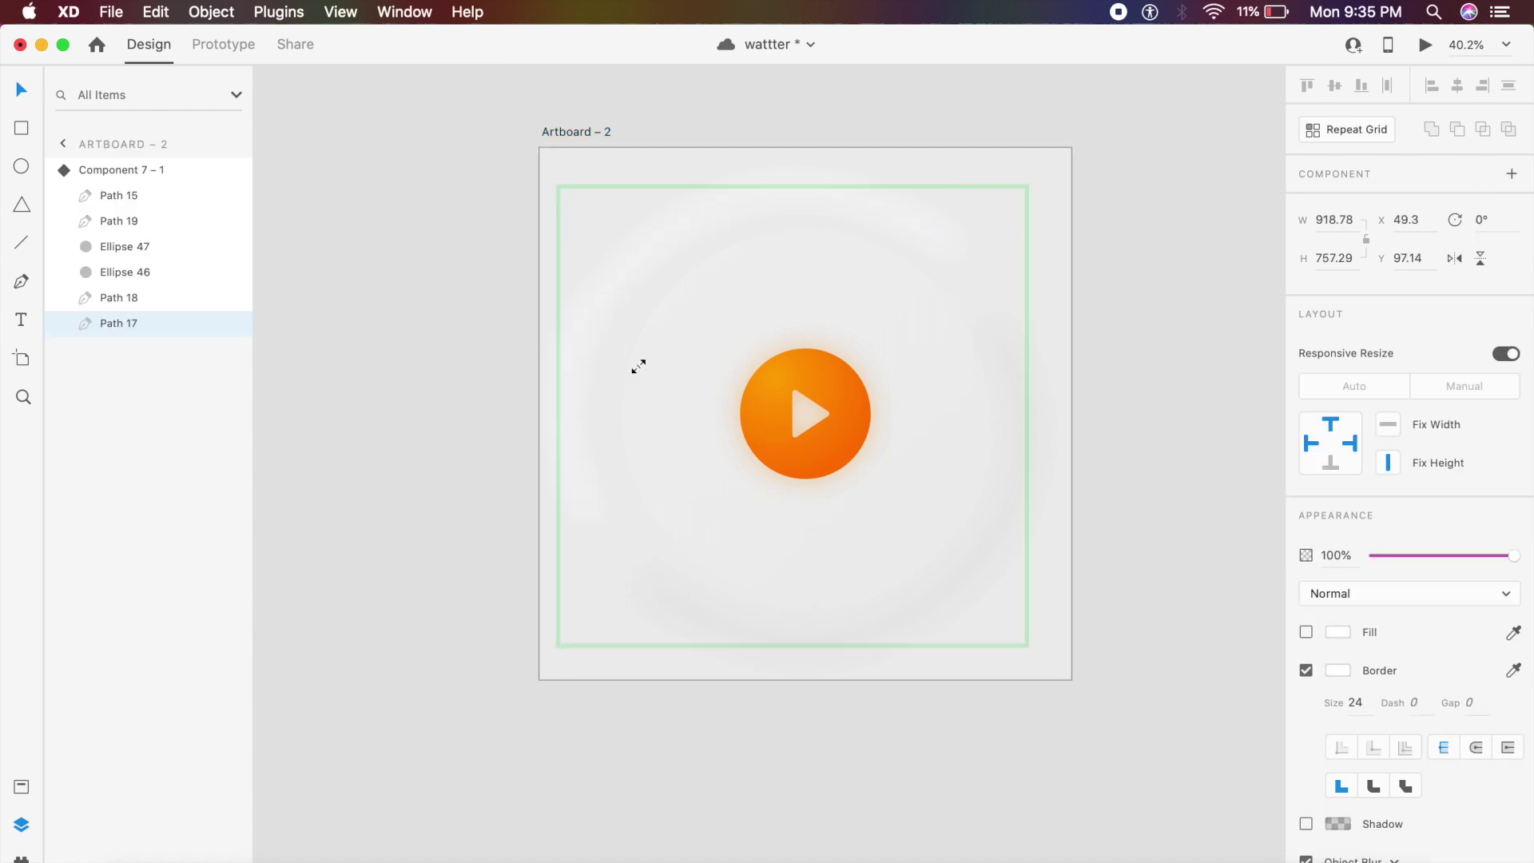
{"action": "key", "text": "super+z"}
{"action": "key", "text": "super+z"}
- Add a Tap interaction to the component's Hover State that auto-animates to the Pressed state
{"action": "left_click", "coordinate": [1110, 152]}
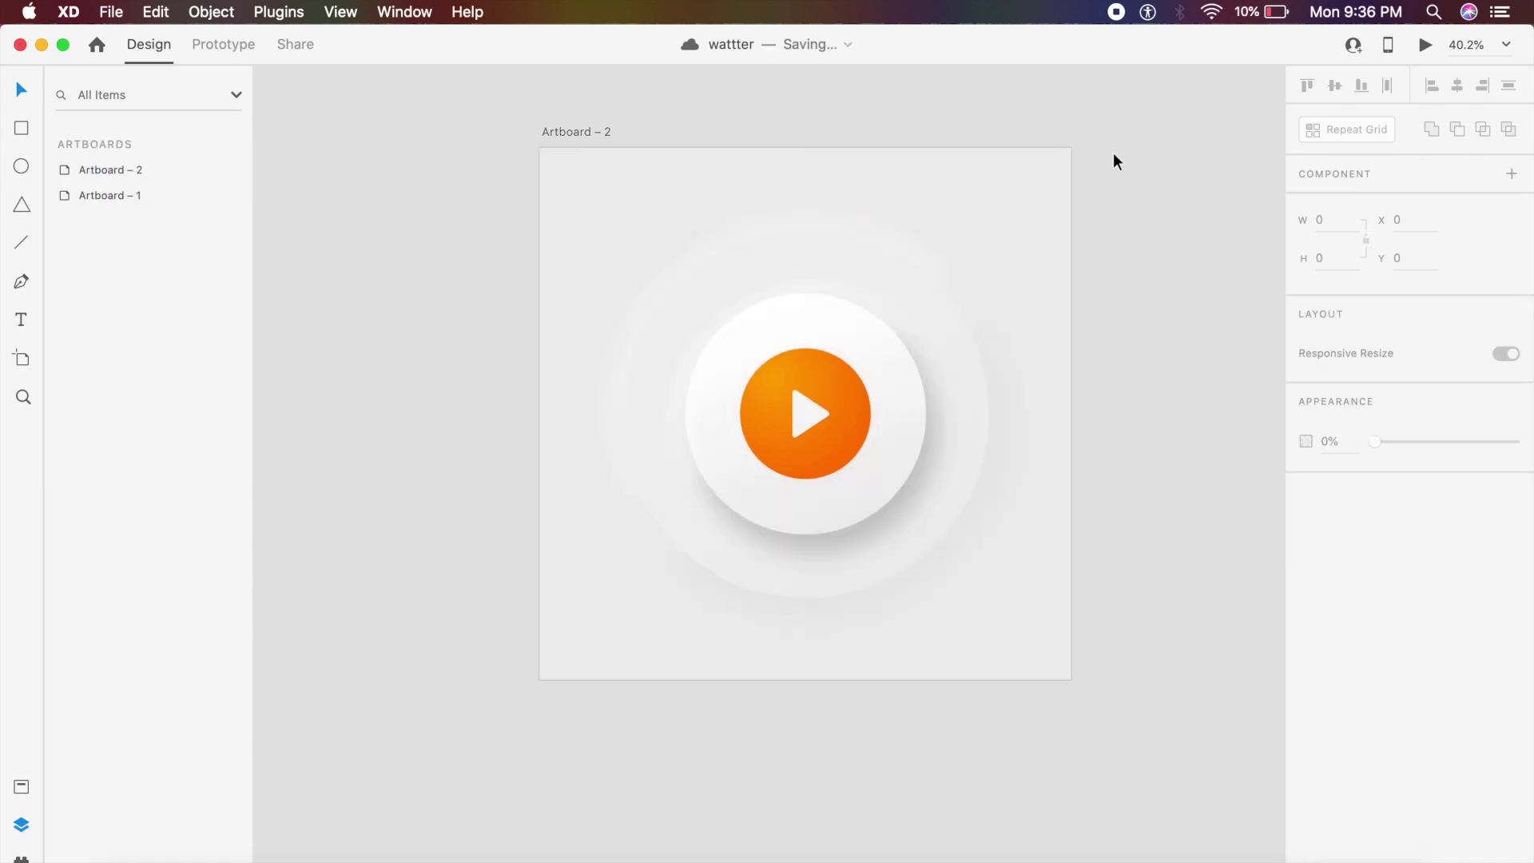
{"action": "left_click", "coordinate": [943, 390]}
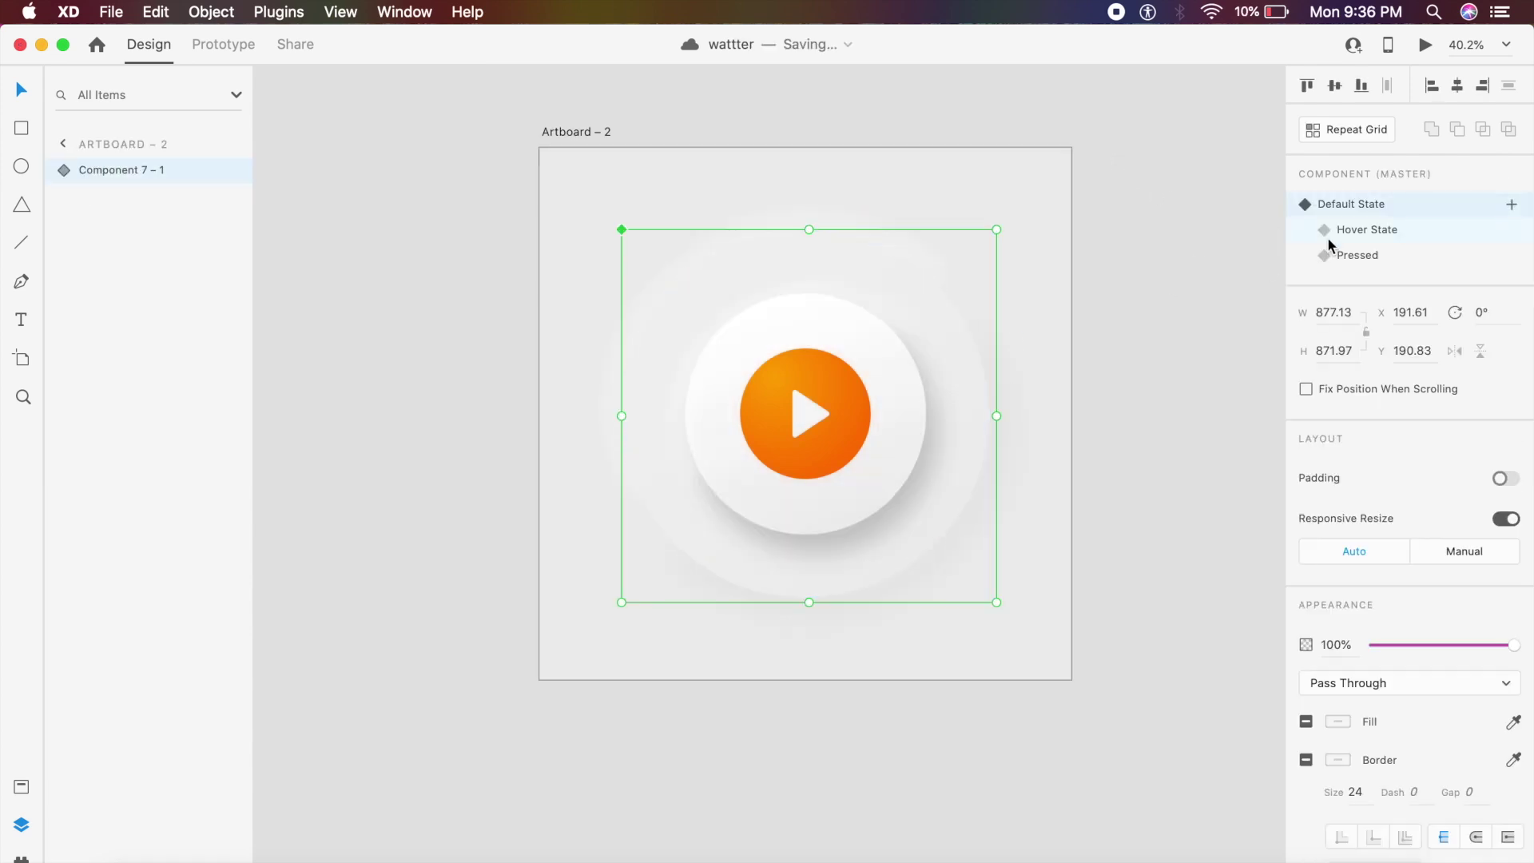
{"action": "left_click", "coordinate": [1372, 239]}
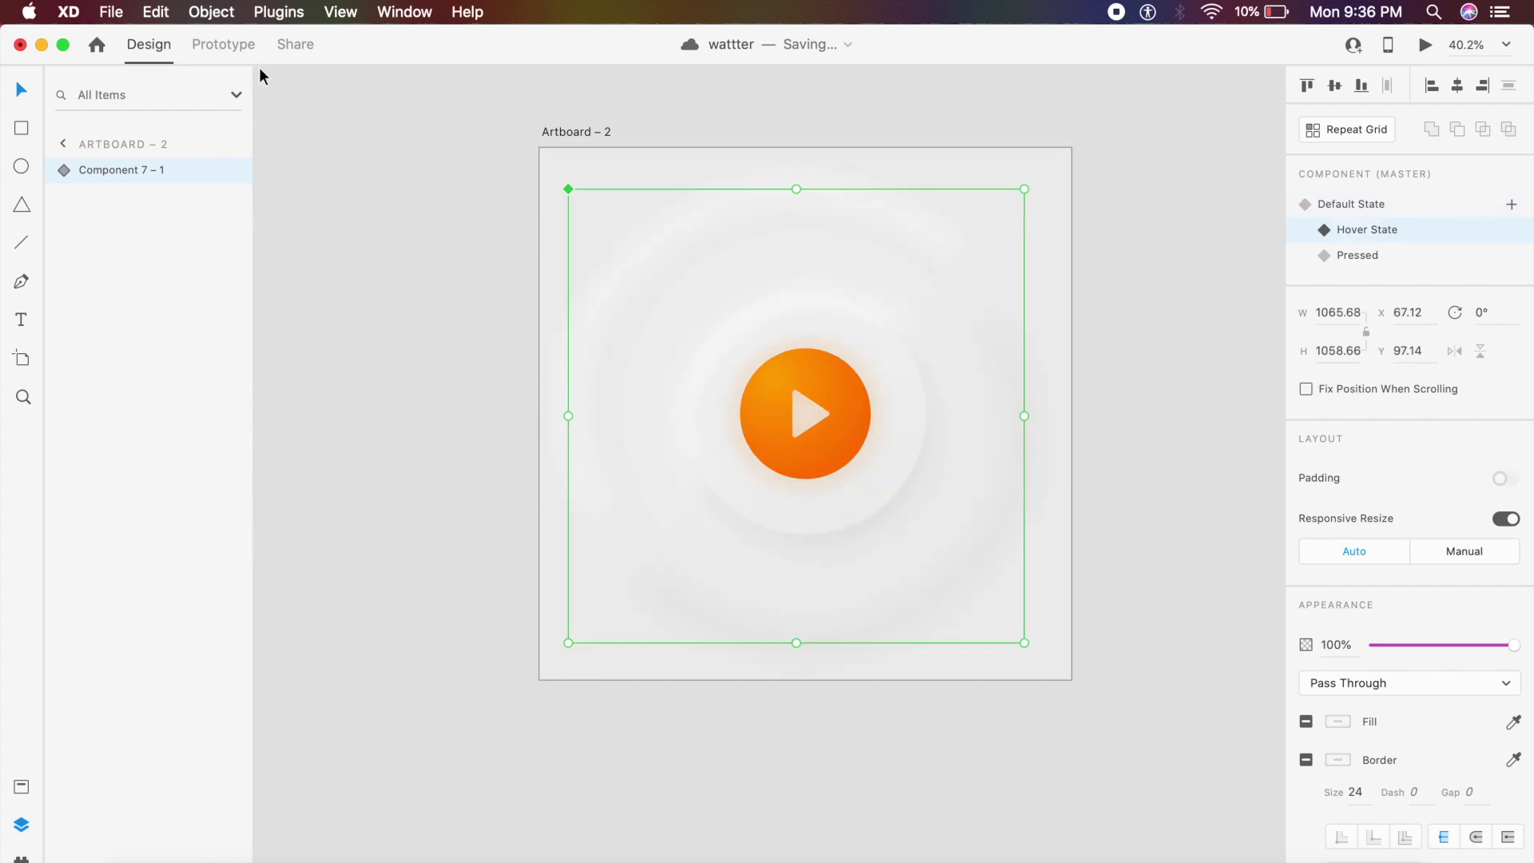
{"action": "left_click", "coordinate": [245, 47]}
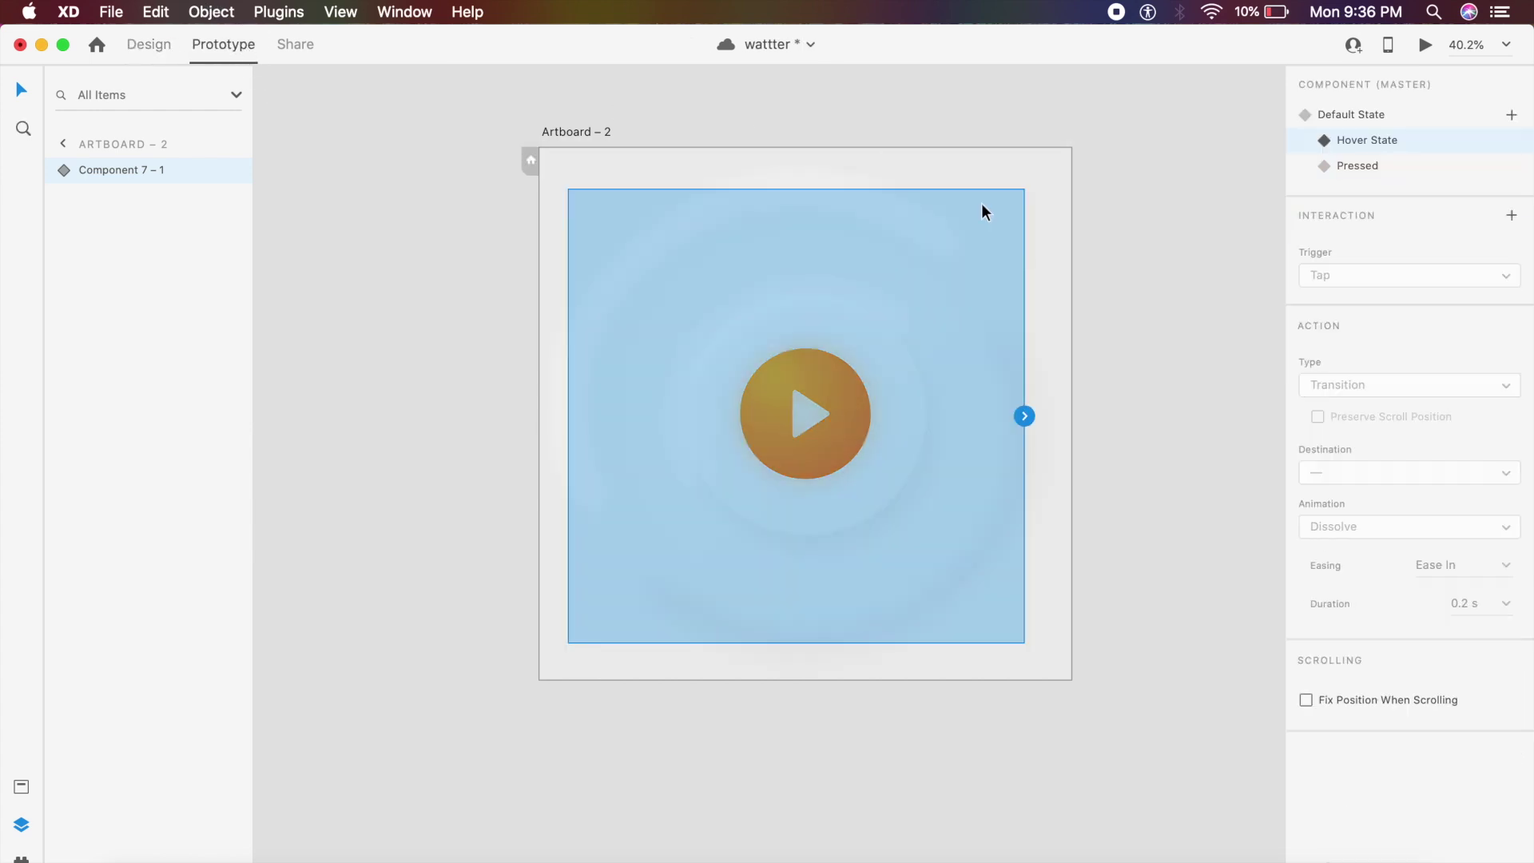
{"action": "left_click", "coordinate": [1513, 216]}
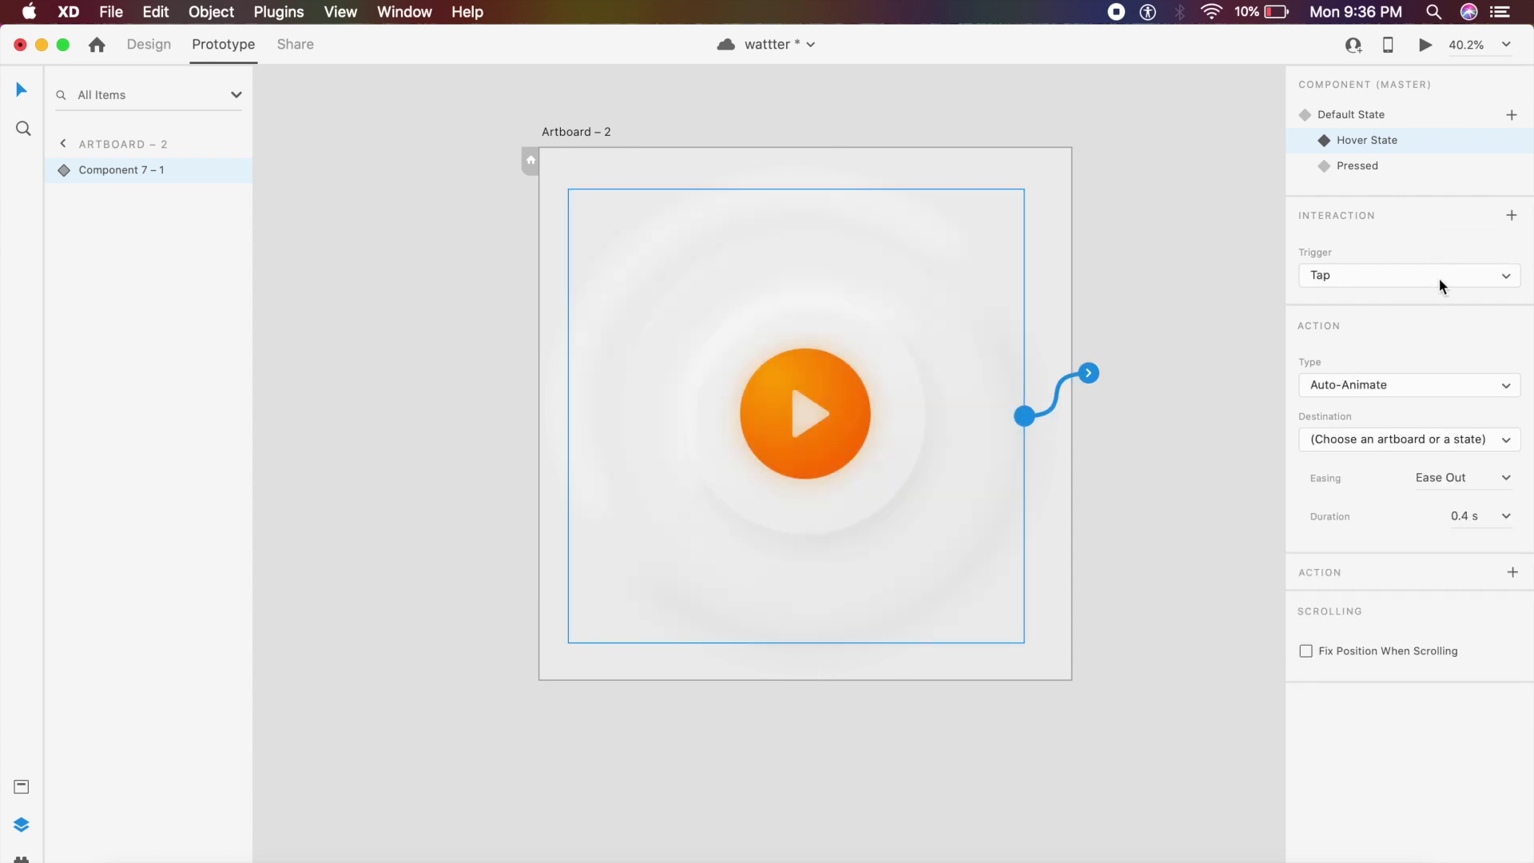
{"action": "left_click", "coordinate": [1440, 275]}
{"action": "left_click", "coordinate": [1426, 279]}
{"action": "left_click", "coordinate": [1477, 445]}
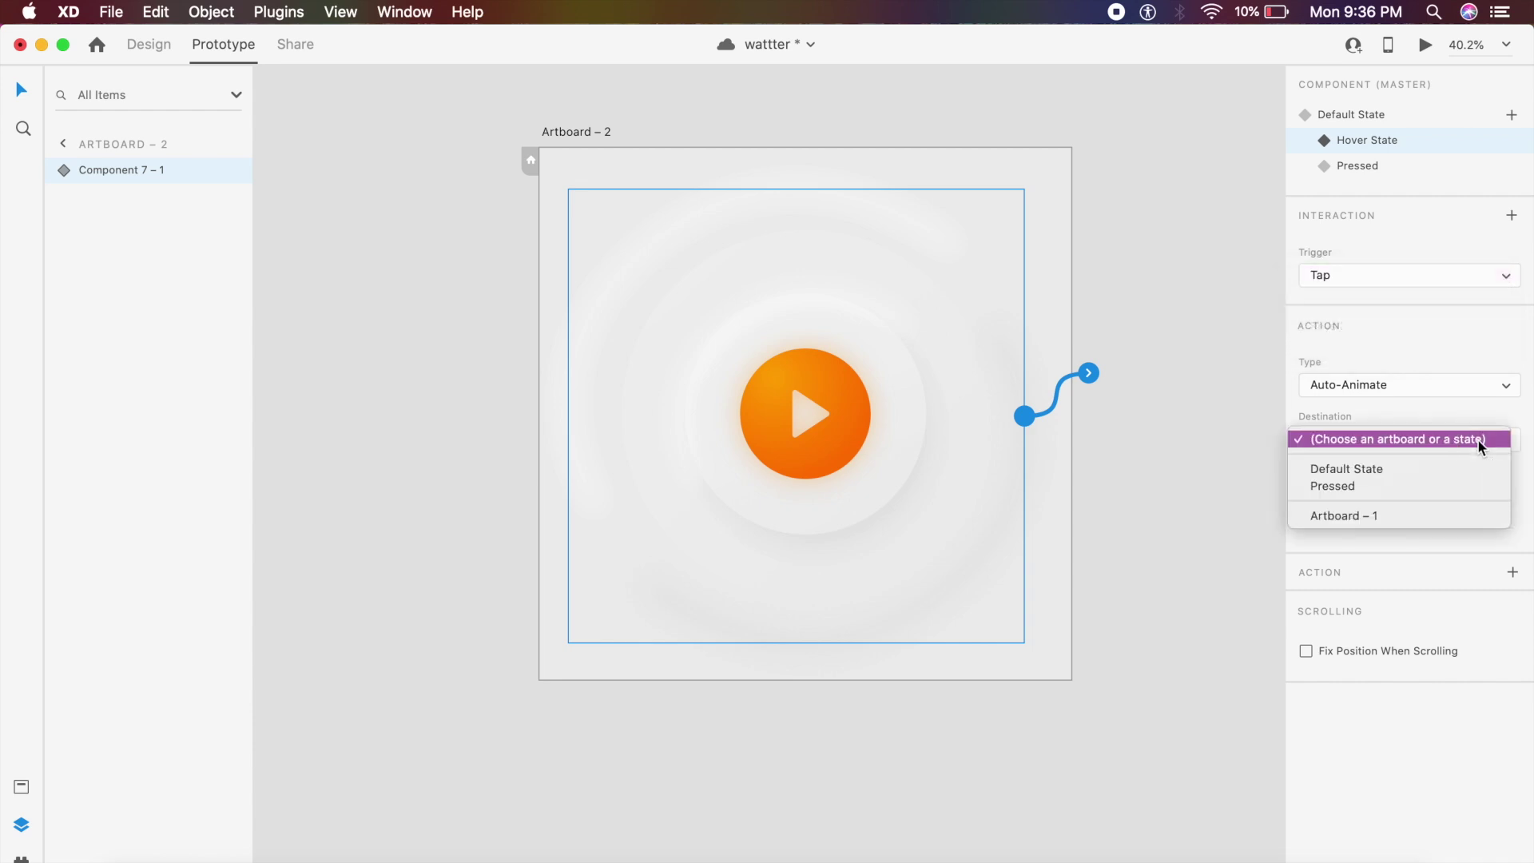
{"action": "left_click", "coordinate": [1380, 487]}
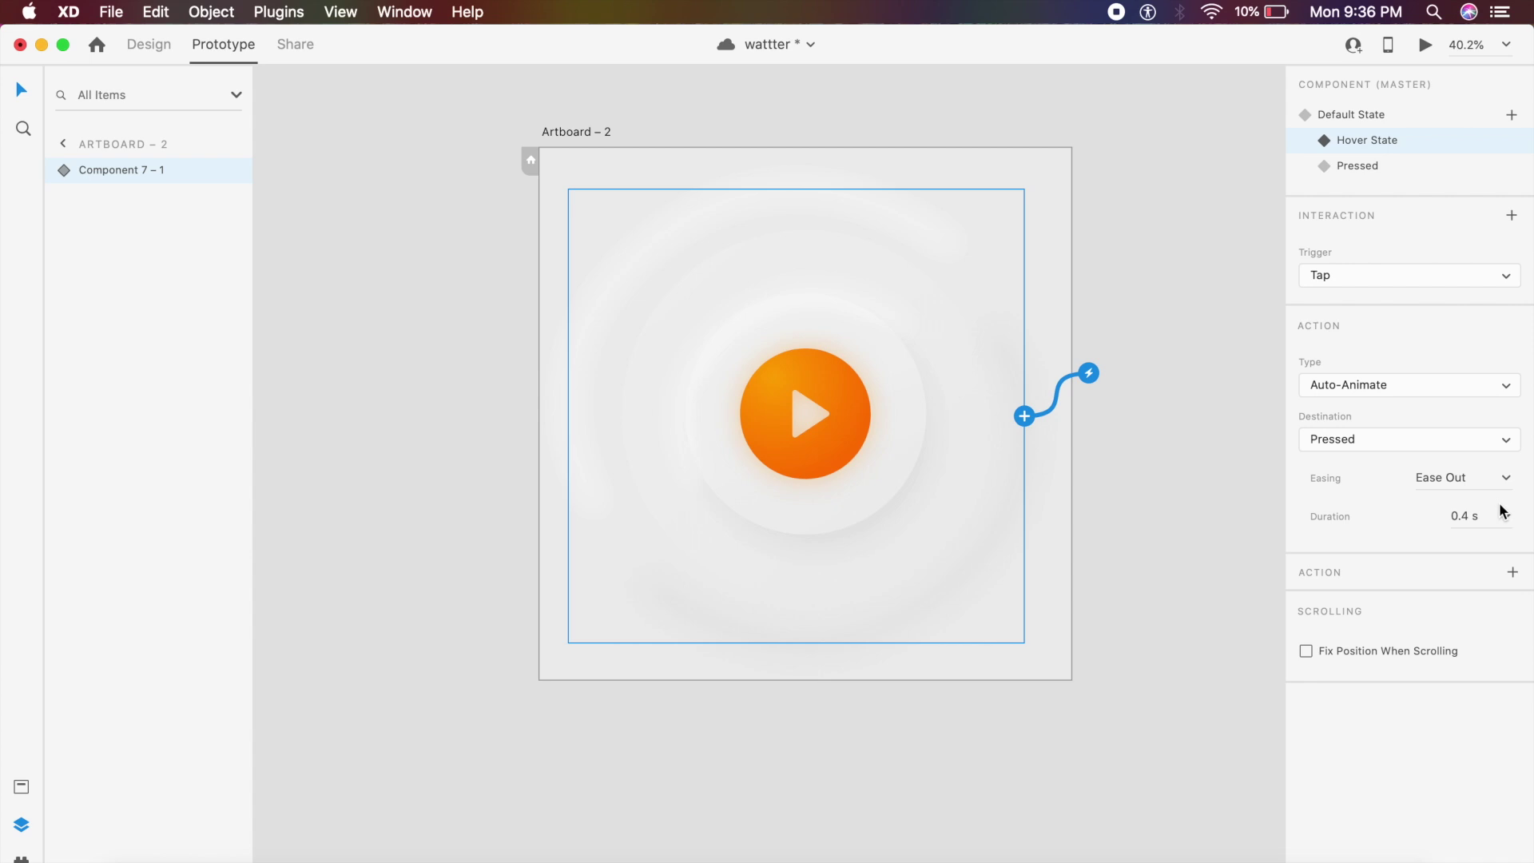
- Edit the duration of the tap transition from the Hover State to the Pressed state
{"action": "left_click", "coordinate": [1478, 517]}
{"action": "key", "text": "Right"}
{"action": "key", "text": "BackSpace"}
{"action": "key", "text": "BackSpace"}
{"action": "key", "text": "BackSpace"}
{"action": "key", "text": "BackSpace"}
{"action": "key", "text": "BackSpace"}
- Set the duration of the Default State's hover transition to 0.5 s
{"action": "left_click", "coordinate": [1369, 118]}
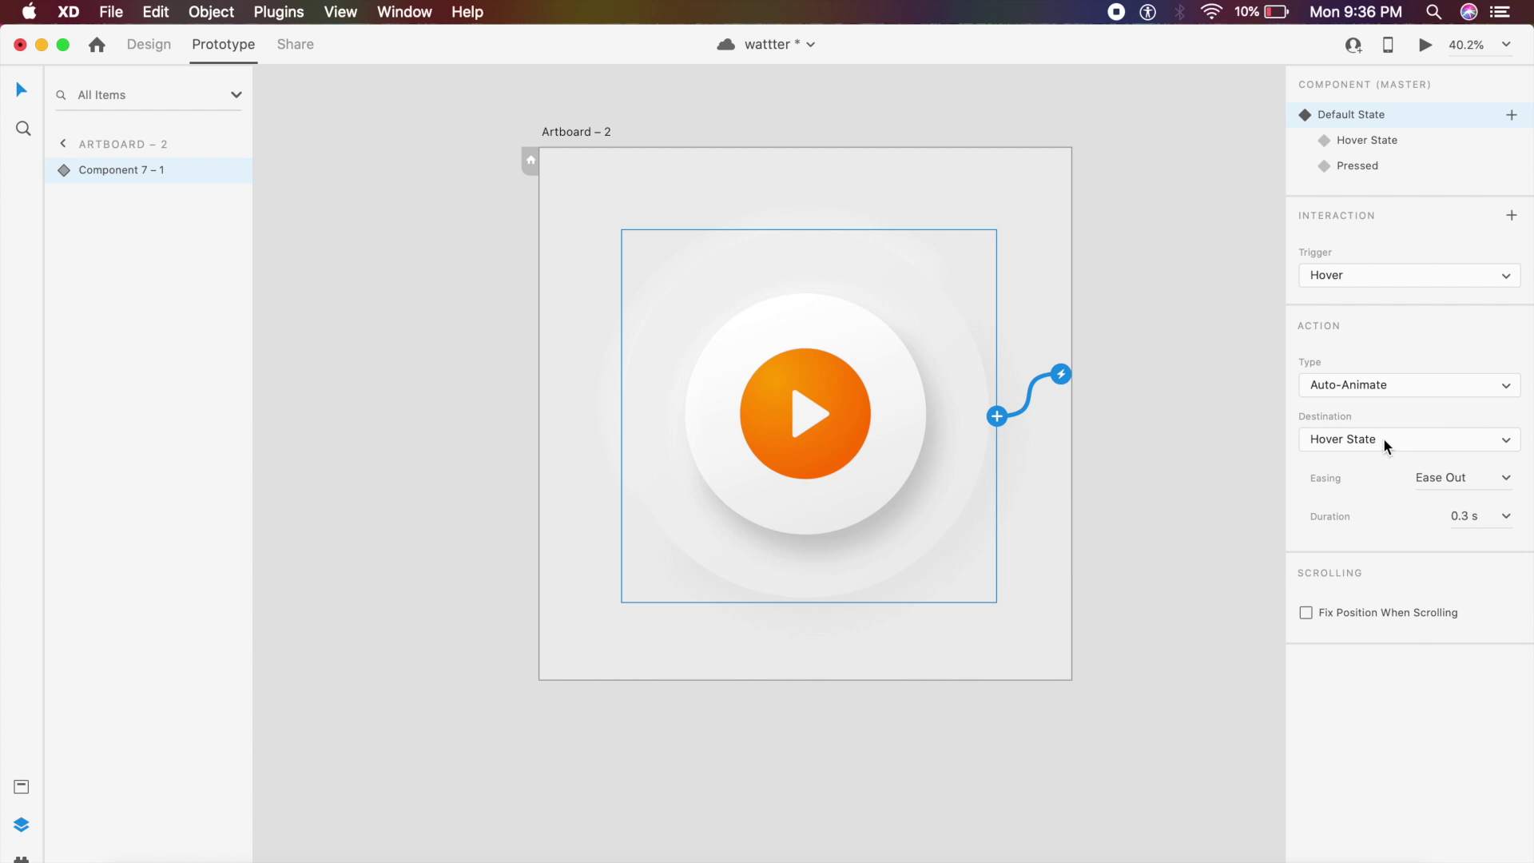
{"action": "left_click", "coordinate": [1485, 518]}
{"action": "type", "text": "0.5"}
{"action": "key", "text": "Return"}
- Preview the play button's state animations, close the preview and save the document
{"action": "left_click", "coordinate": [1426, 46]}
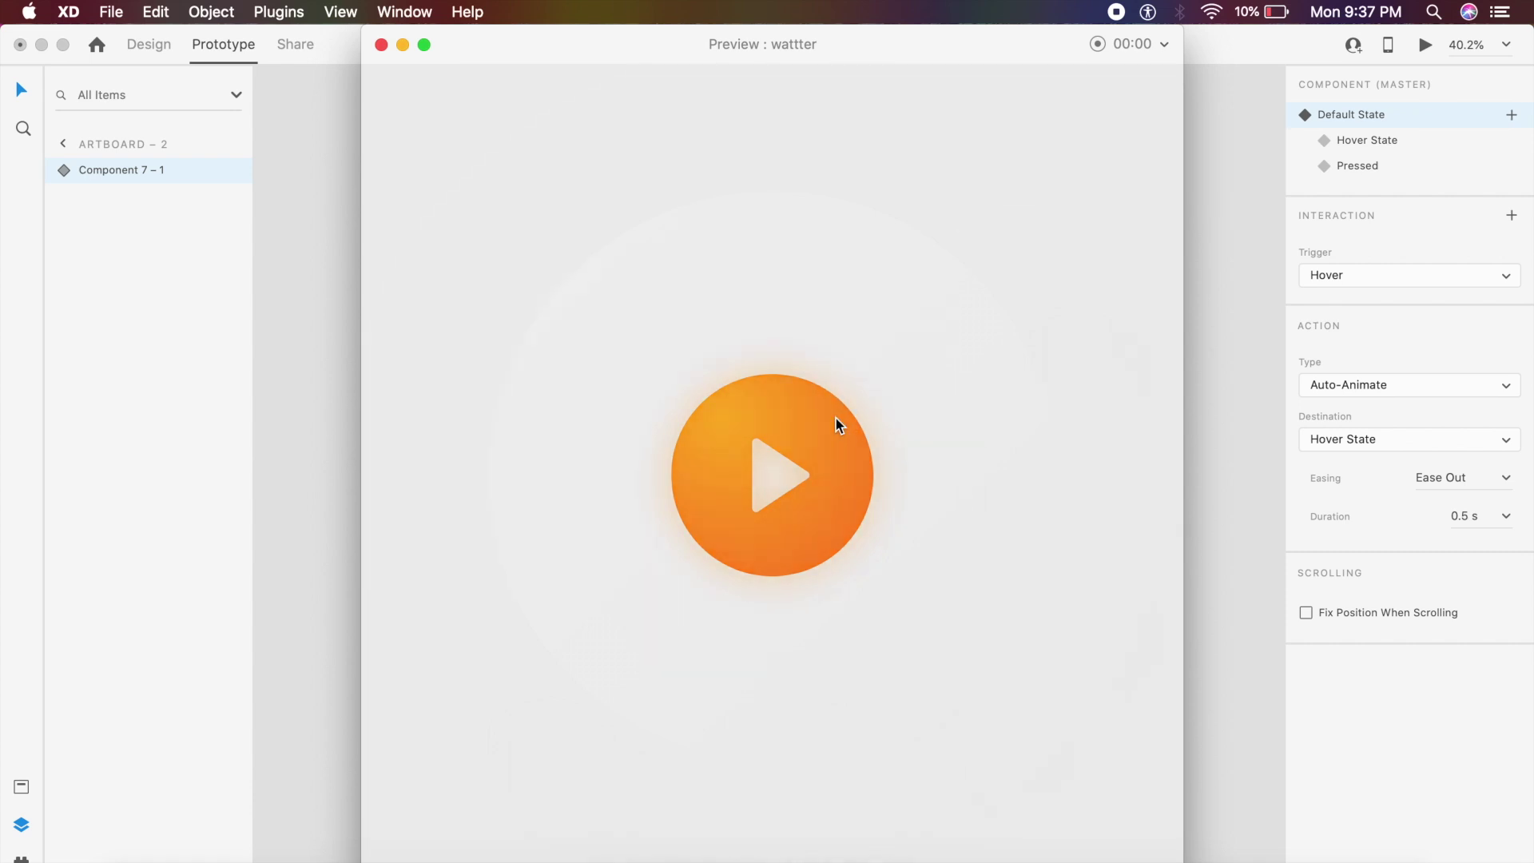
{"action": "left_click", "coordinate": [382, 45]}
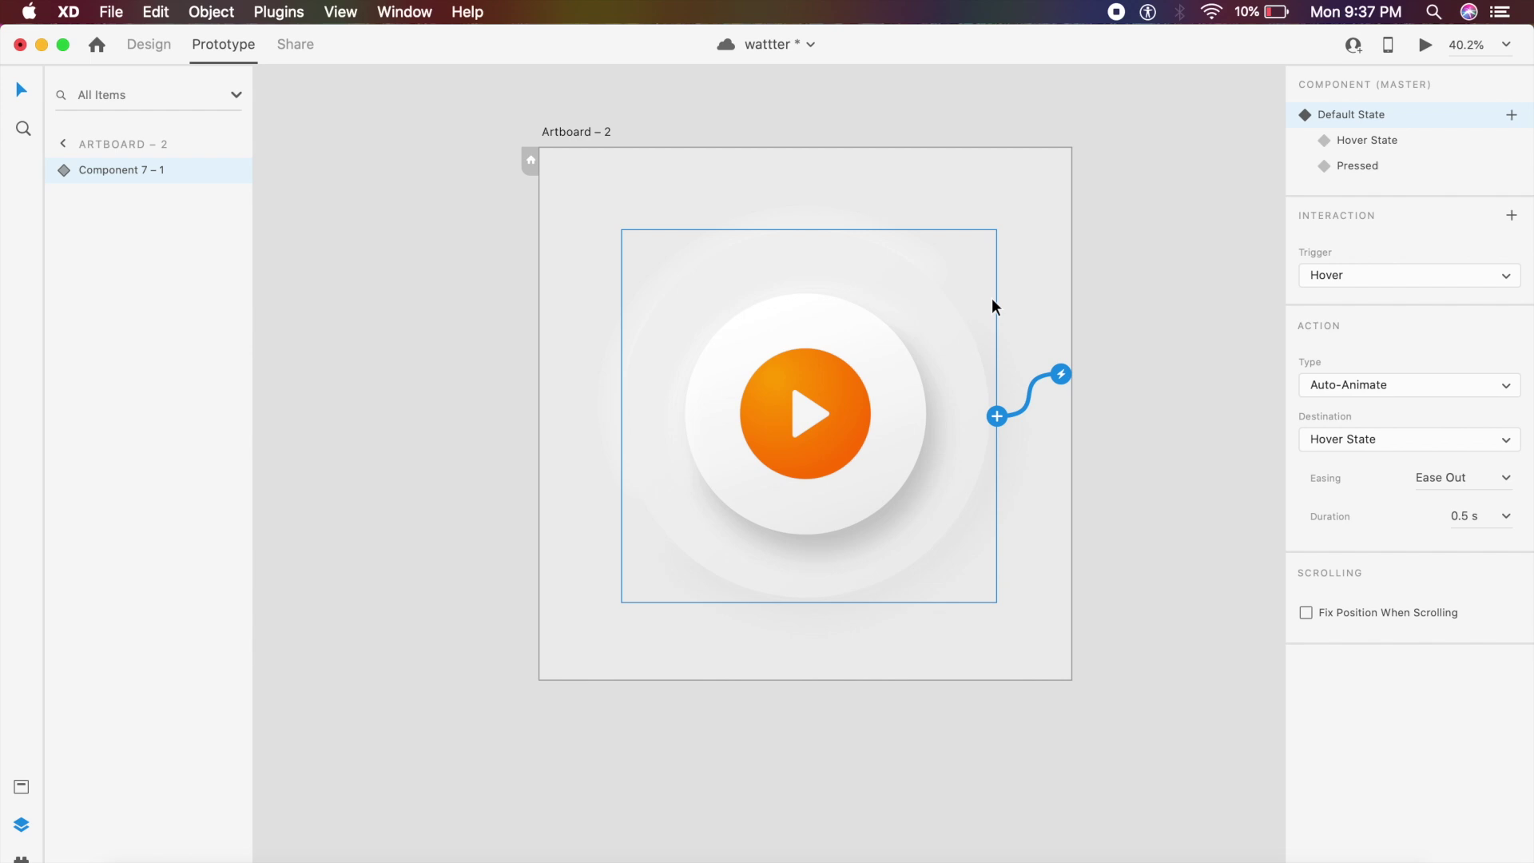
{"action": "key", "text": "super+s"}
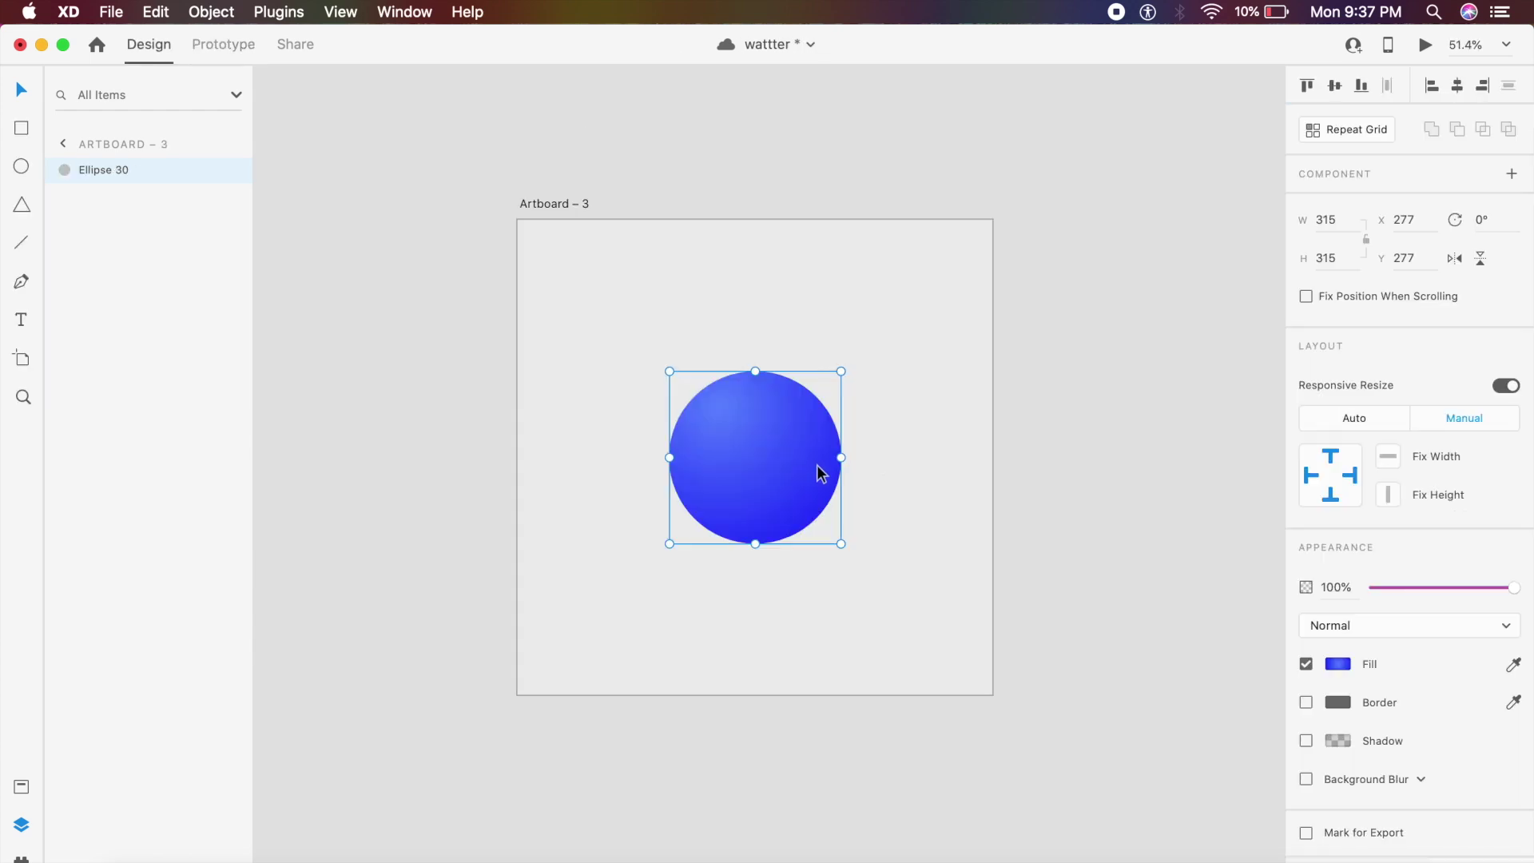
- Keep the blue circle on Artboard – 3 as a Radial Gradient and re-angle it from the upper-left highlight toward the lower-right edge
{"action": "left_click_drag", "start_coordinate": [808, 468], "coordinate": [806, 467]}
{"action": "left_click", "coordinate": [1339, 665]}
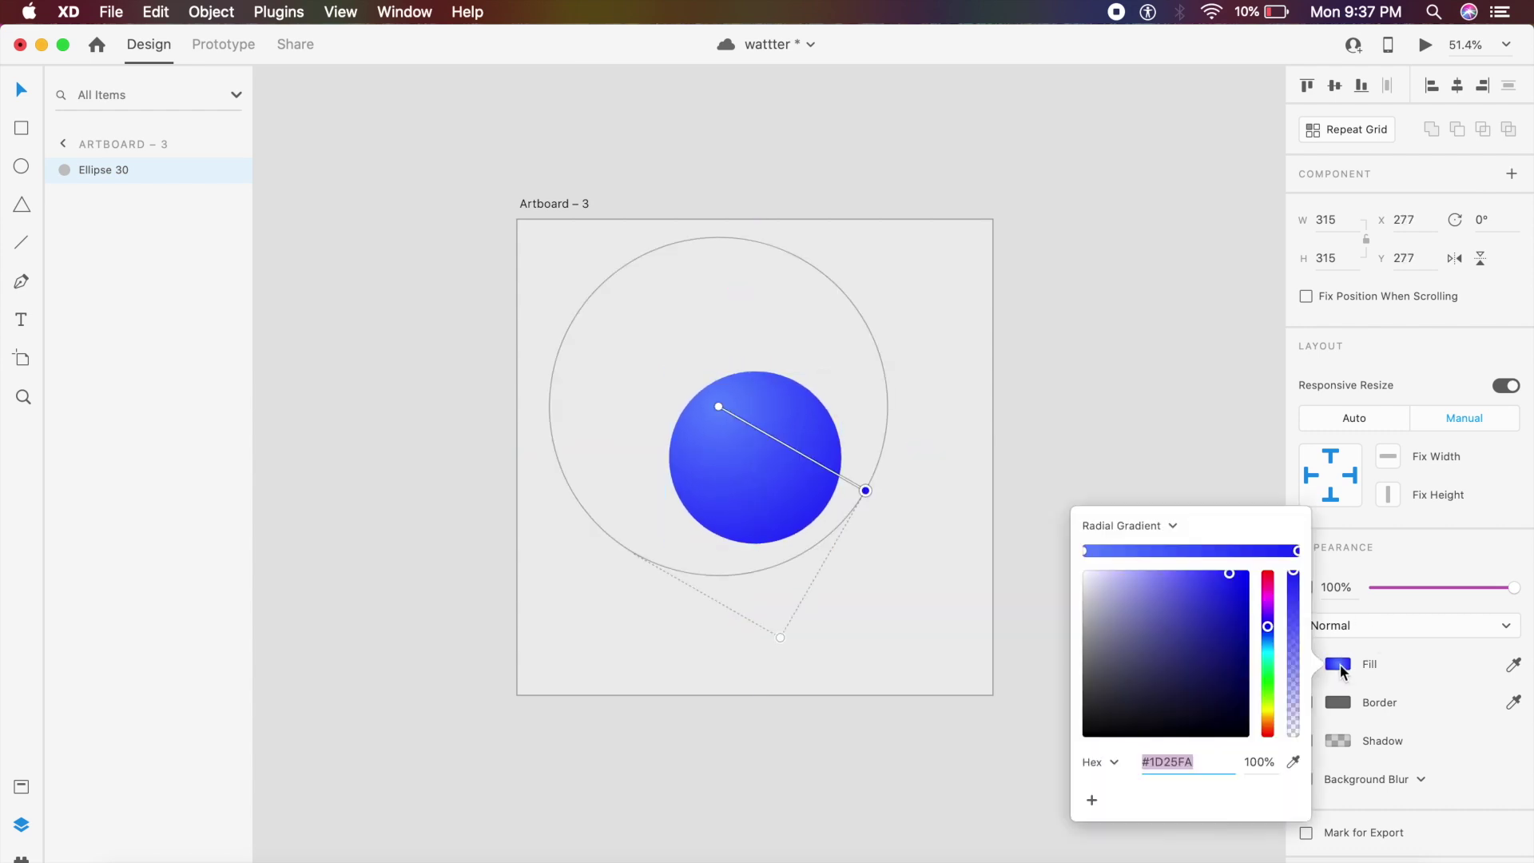
{"action": "left_click", "coordinate": [1151, 527]}
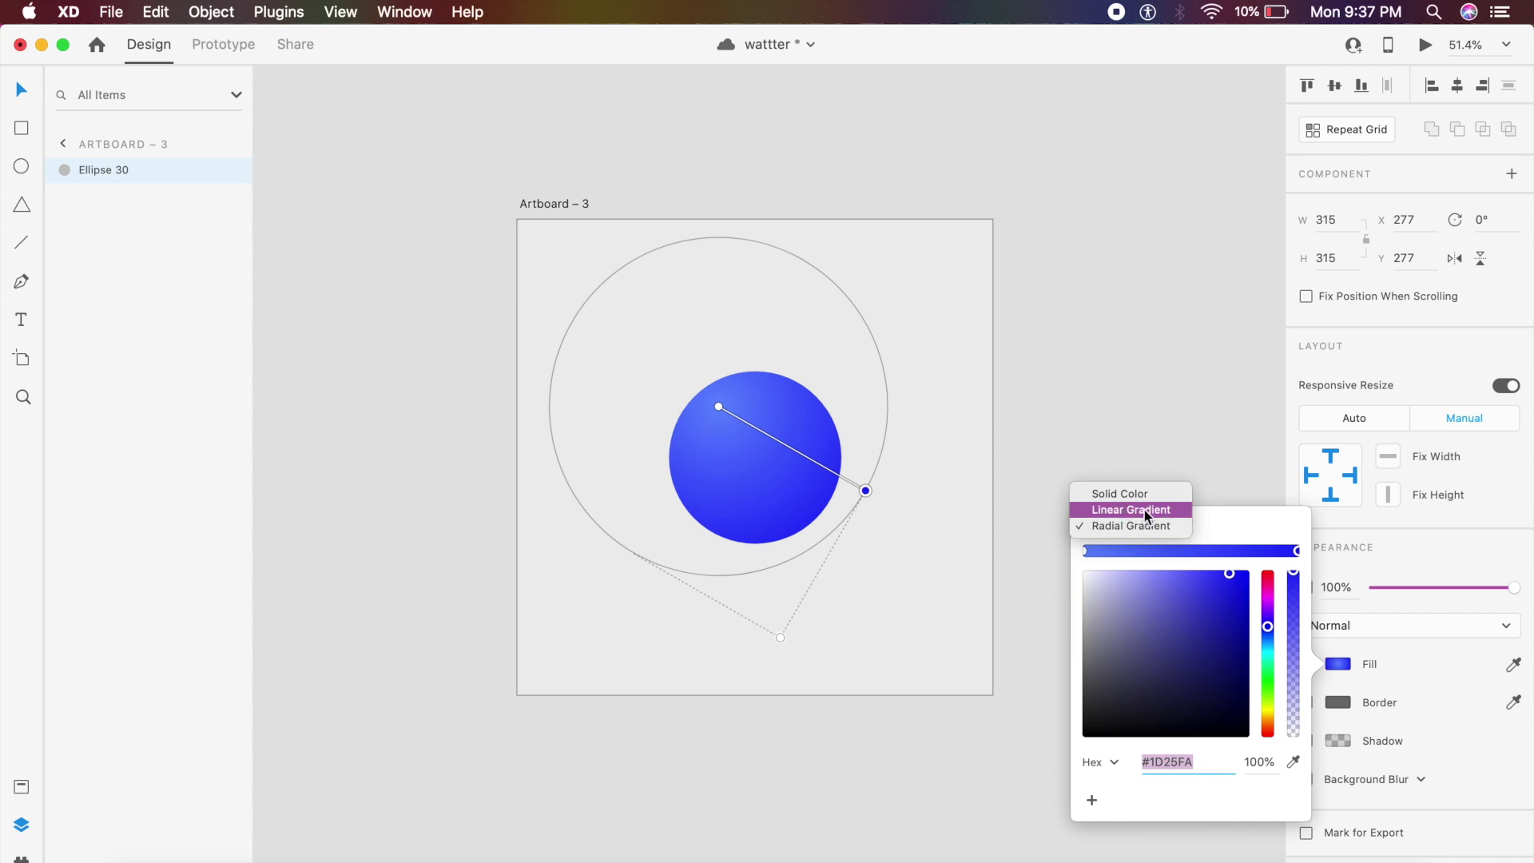
{"action": "left_click", "coordinate": [1148, 524]}
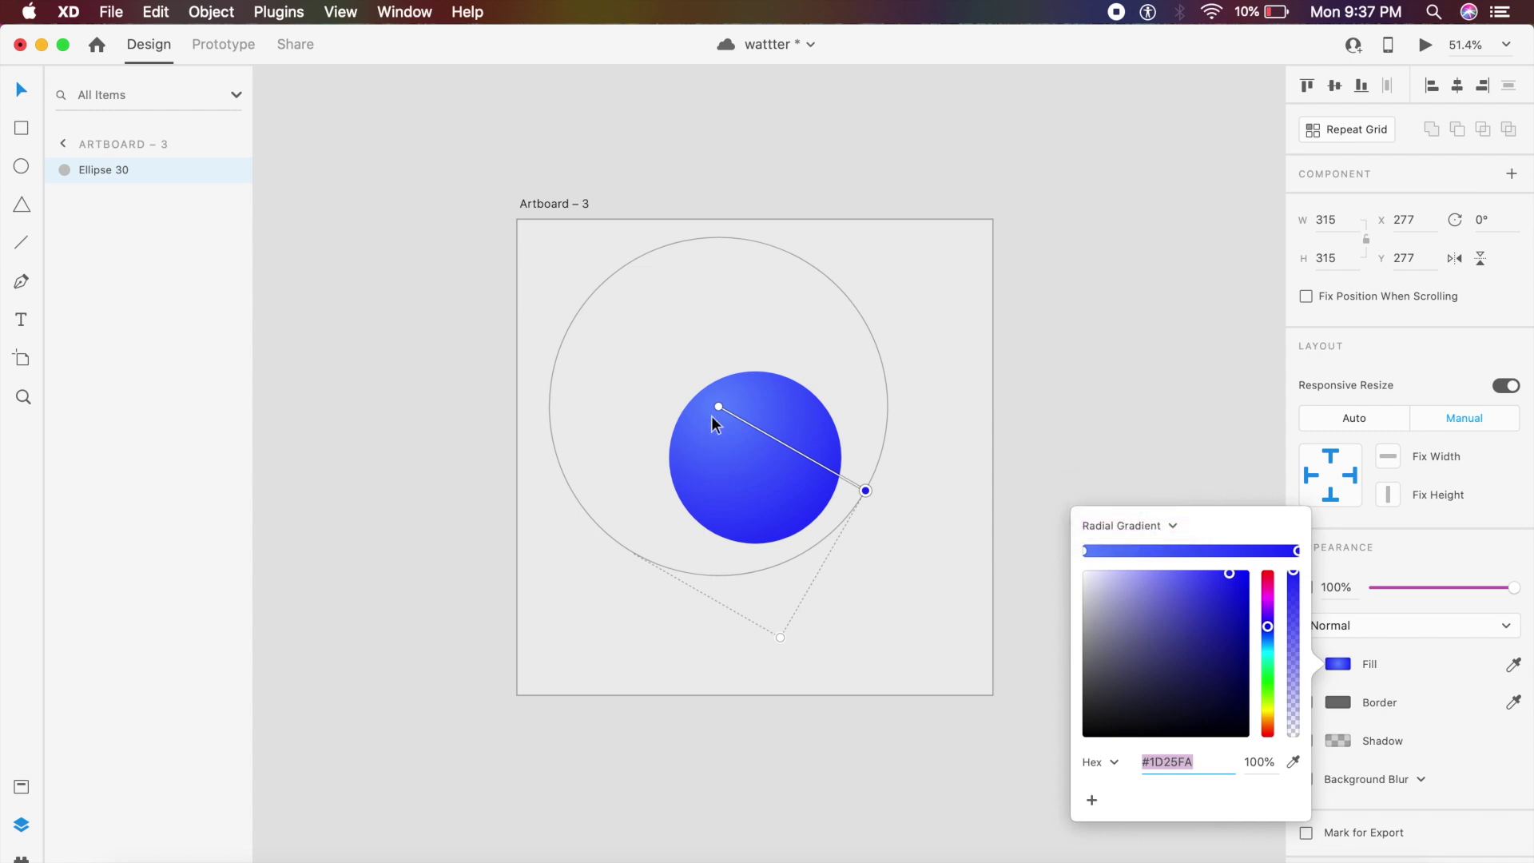
{"action": "scroll", "coordinate": [711, 415], "scroll_direction": "up", "scroll_amount": 5}
{"action": "left_click_drag", "start_coordinate": [722, 400], "coordinate": [718, 393]}
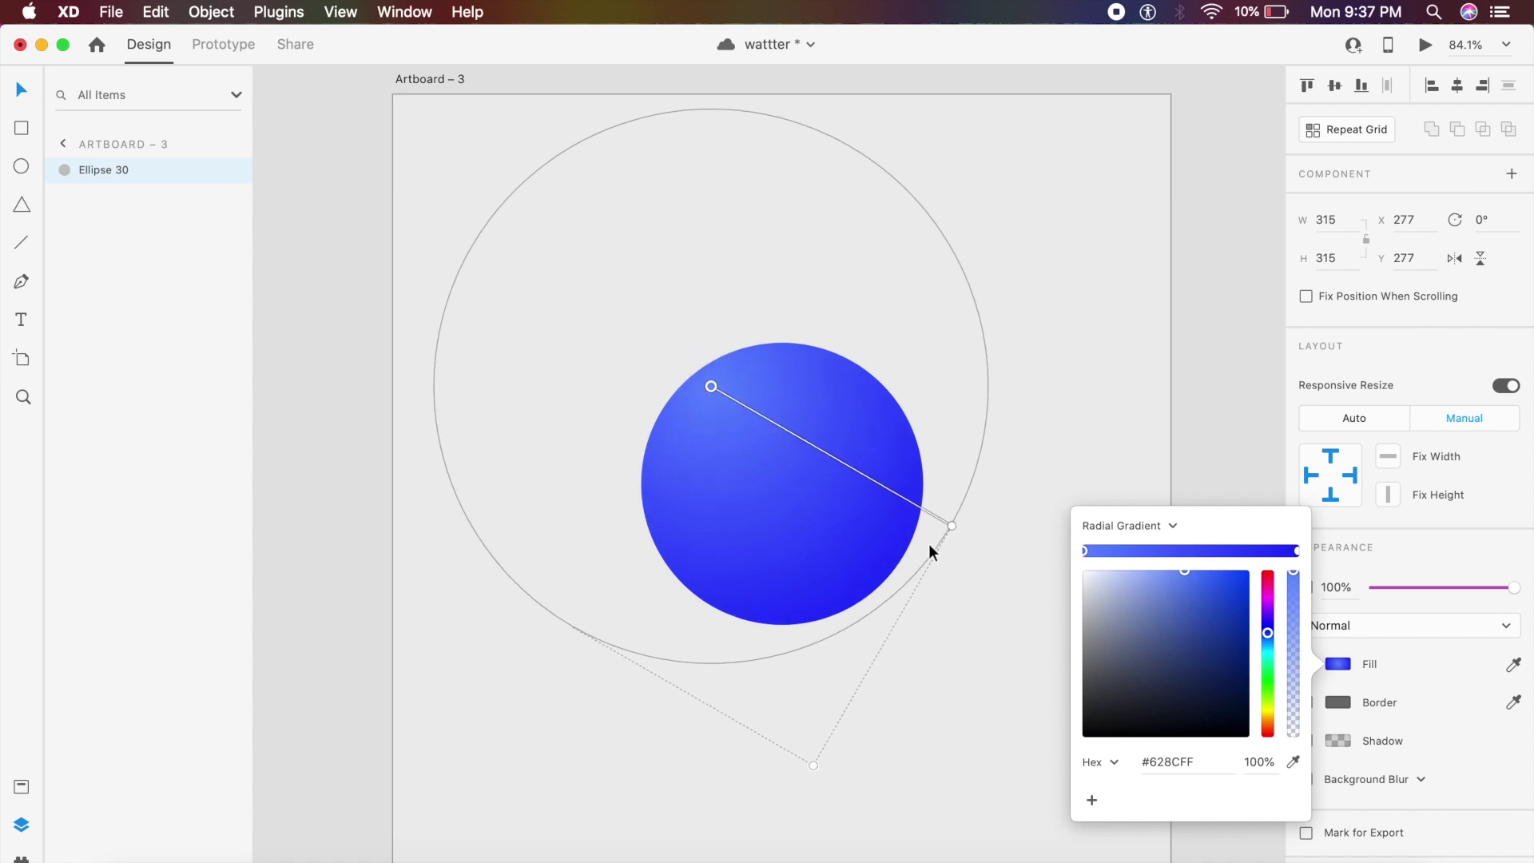
{"action": "left_click_drag", "start_coordinate": [951, 527], "coordinate": [887, 601]}
{"action": "left_click", "coordinate": [1029, 393]}
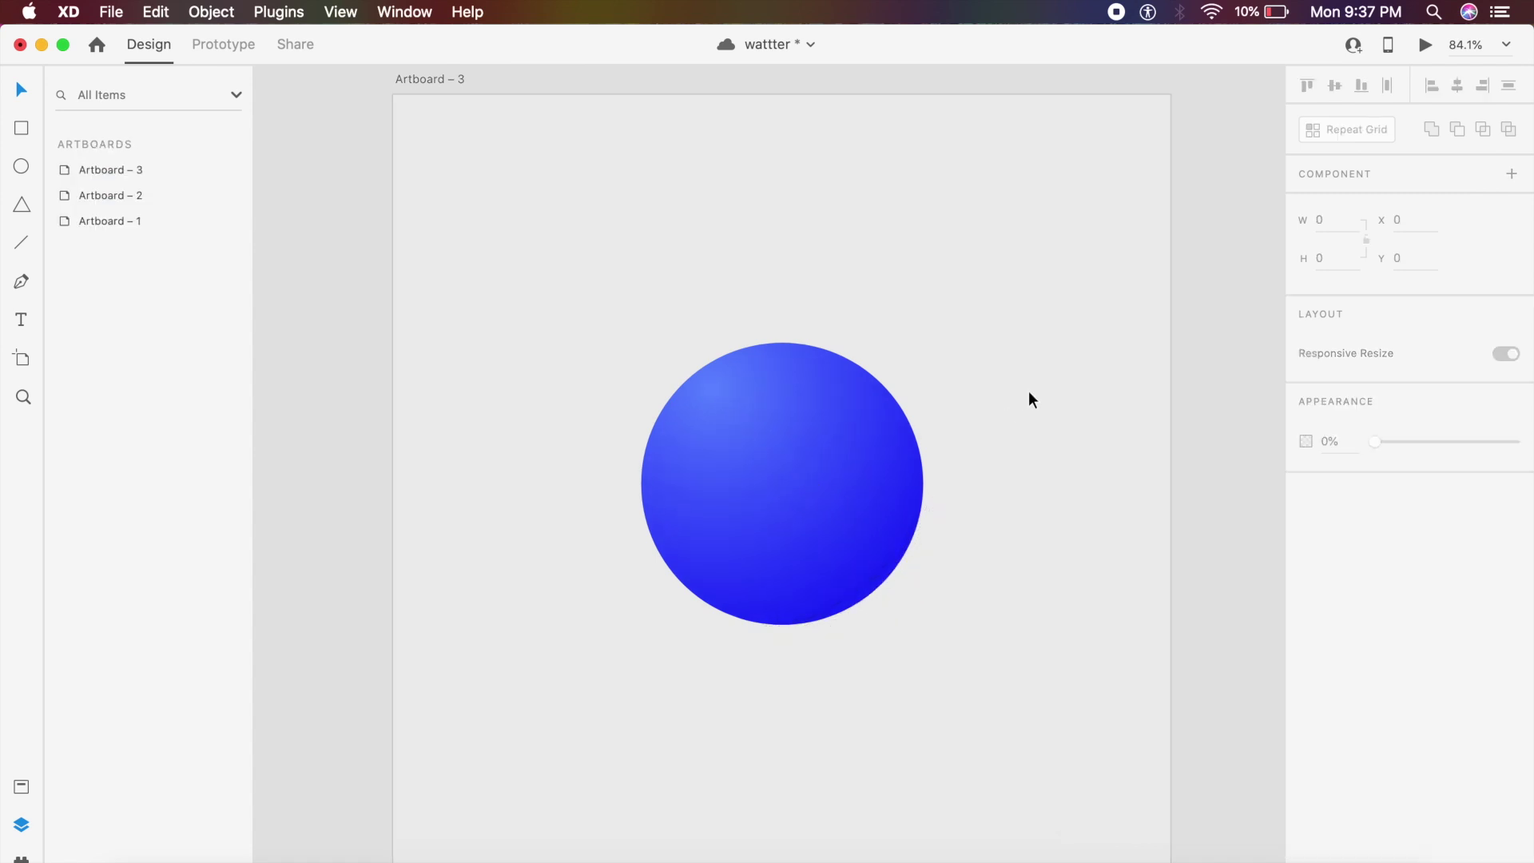
- Duplicate the blue gradient circle and place the copy overlapping the original on its right, at about X 480, Y 289
{"action": "scroll", "coordinate": [1029, 400], "scroll_direction": "up", "scroll_amount": 3}
{"action": "scroll", "coordinate": [1029, 399], "scroll_direction": "down", "scroll_amount": 4}
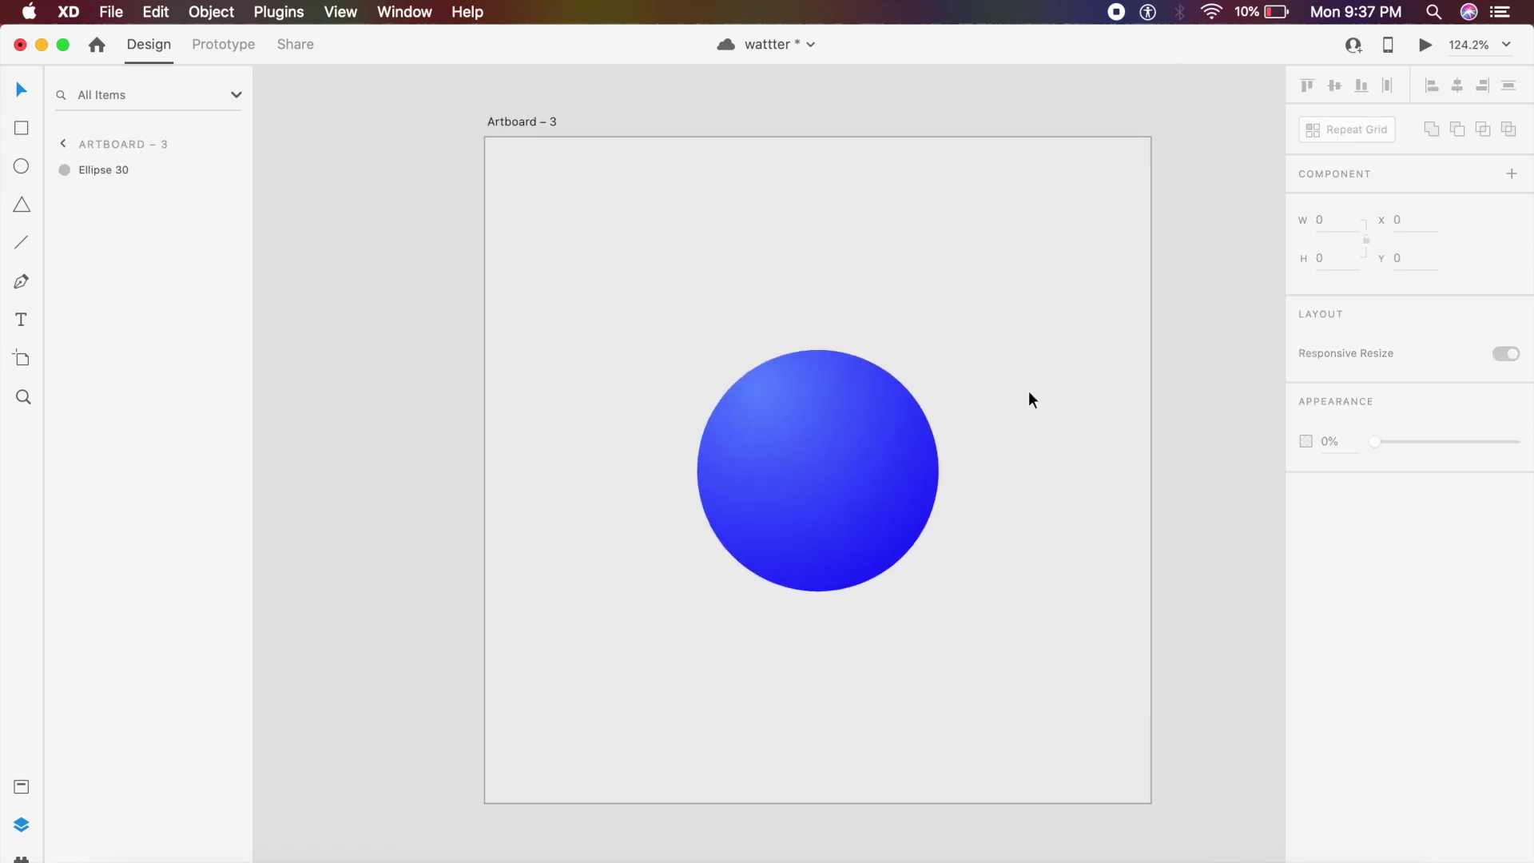
{"action": "left_click_drag", "start_coordinate": [847, 452], "coordinate": [993, 458]}
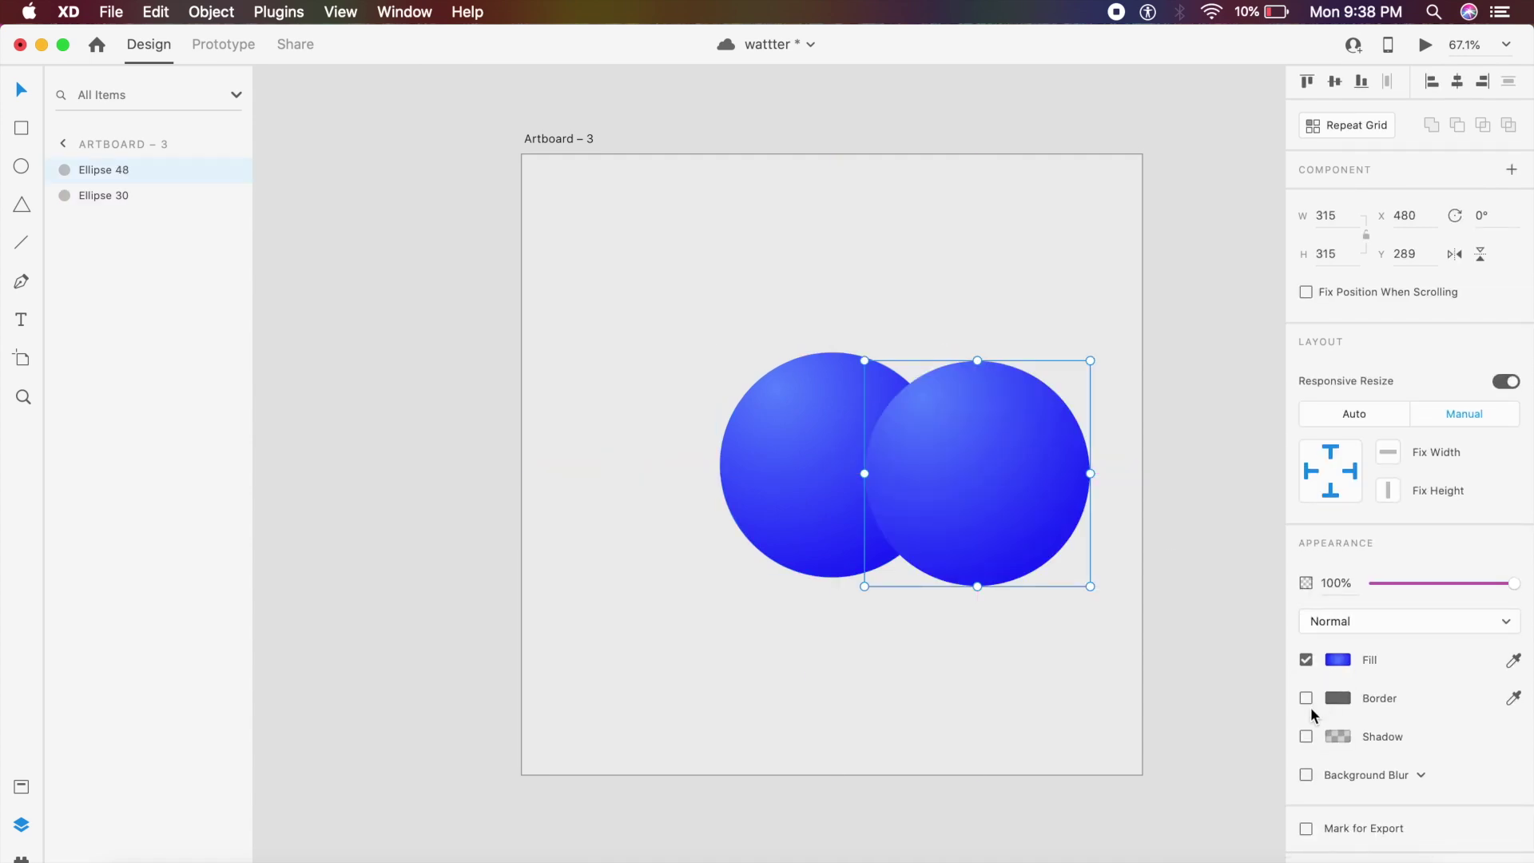
- Give the copied blue circle a drop shadow with a Y offset of 48 and a blur of 56
{"action": "left_click", "coordinate": [1306, 741]}
{"action": "left_click", "coordinate": [1397, 772]}
{"action": "type", "text": "12"}
{"action": "key", "text": "Return"}
{"action": "left_click", "coordinate": [1397, 772]}
{"action": "type", "text": "48"}
{"action": "key", "text": "Return"}
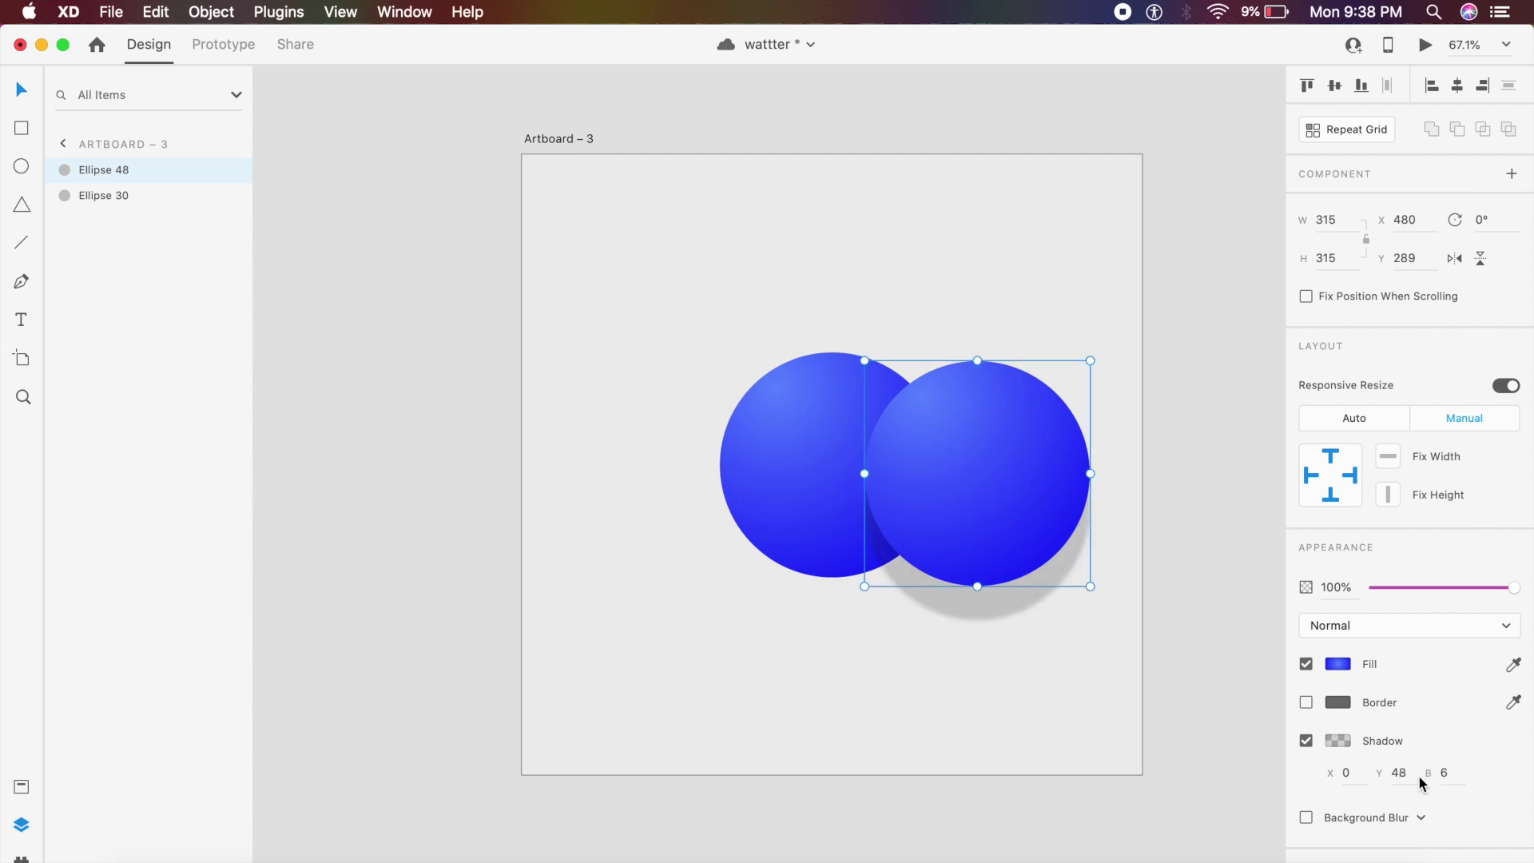
{"action": "left_click", "coordinate": [1452, 780]}
{"action": "type", "text": "56"}
{"action": "key", "text": "Return"}
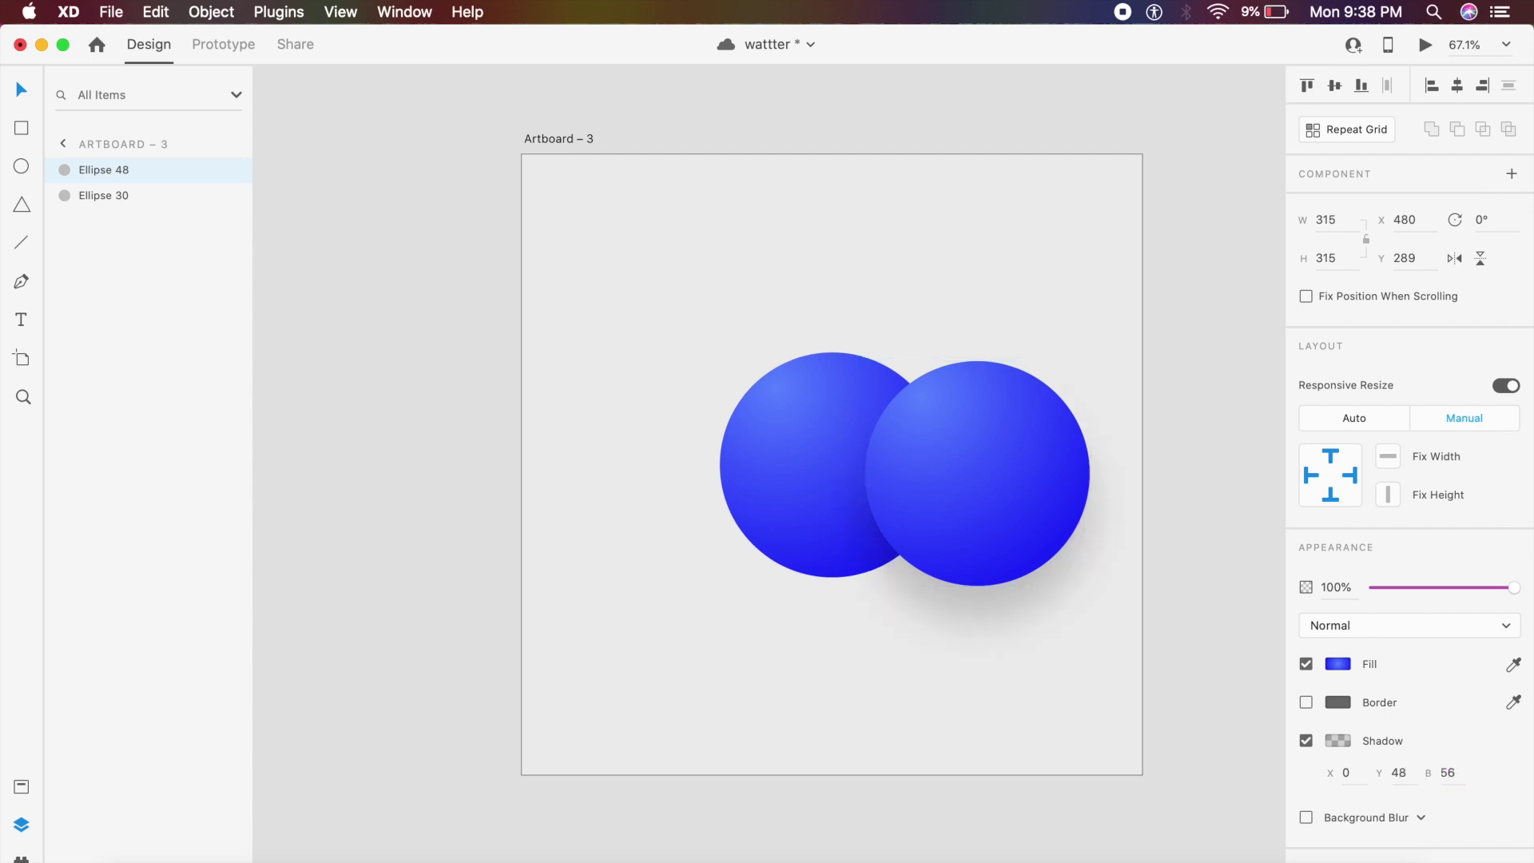
- Set the X offset of the copied circle's shadow to 32
{"action": "left_click", "coordinate": [1361, 772]}
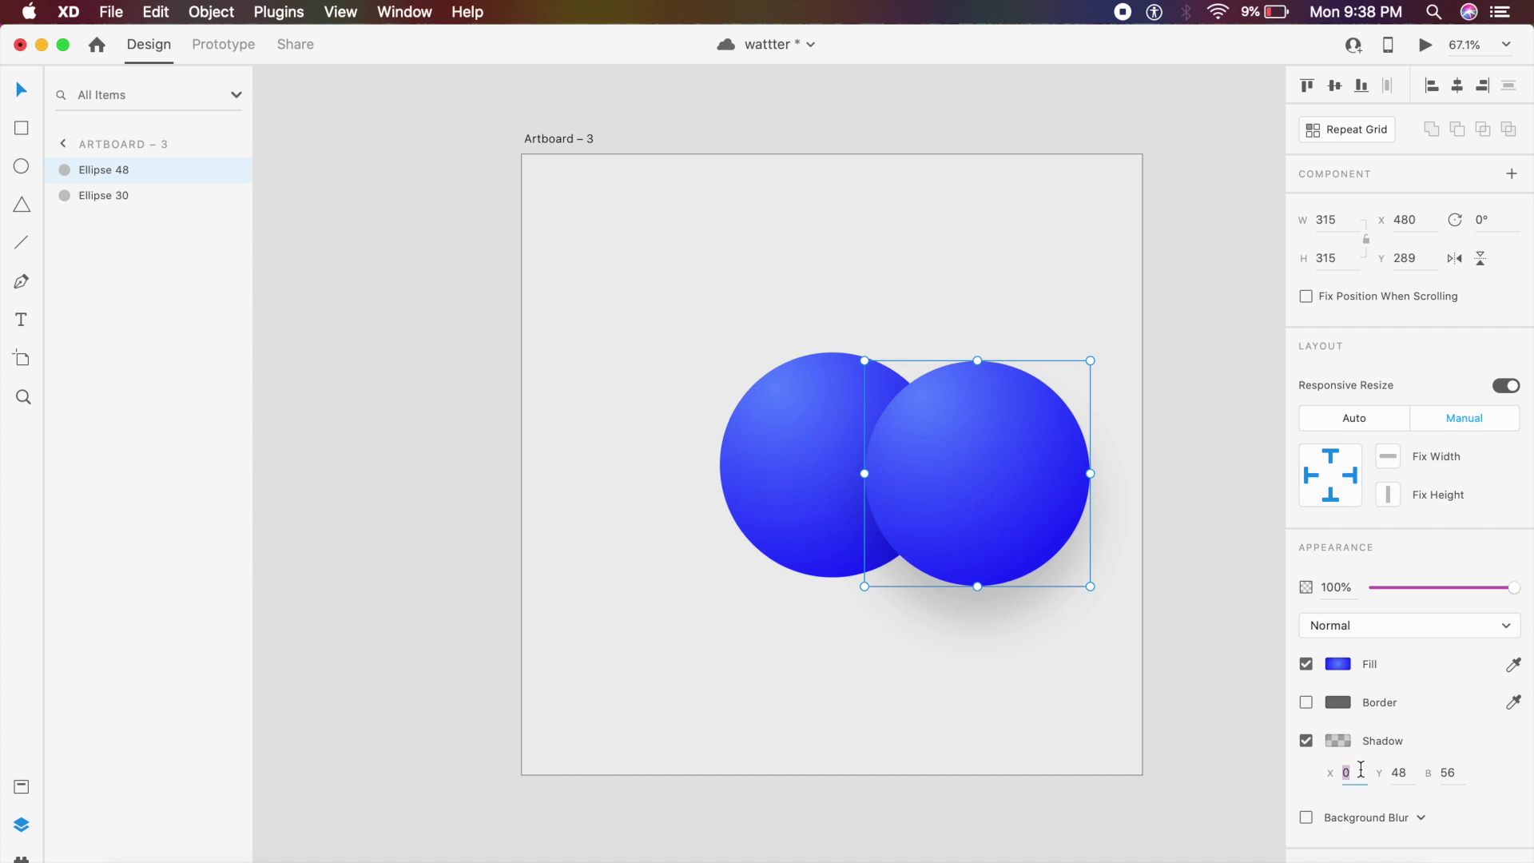
{"action": "type", "text": "42"}
{"action": "key", "text": "Return"}
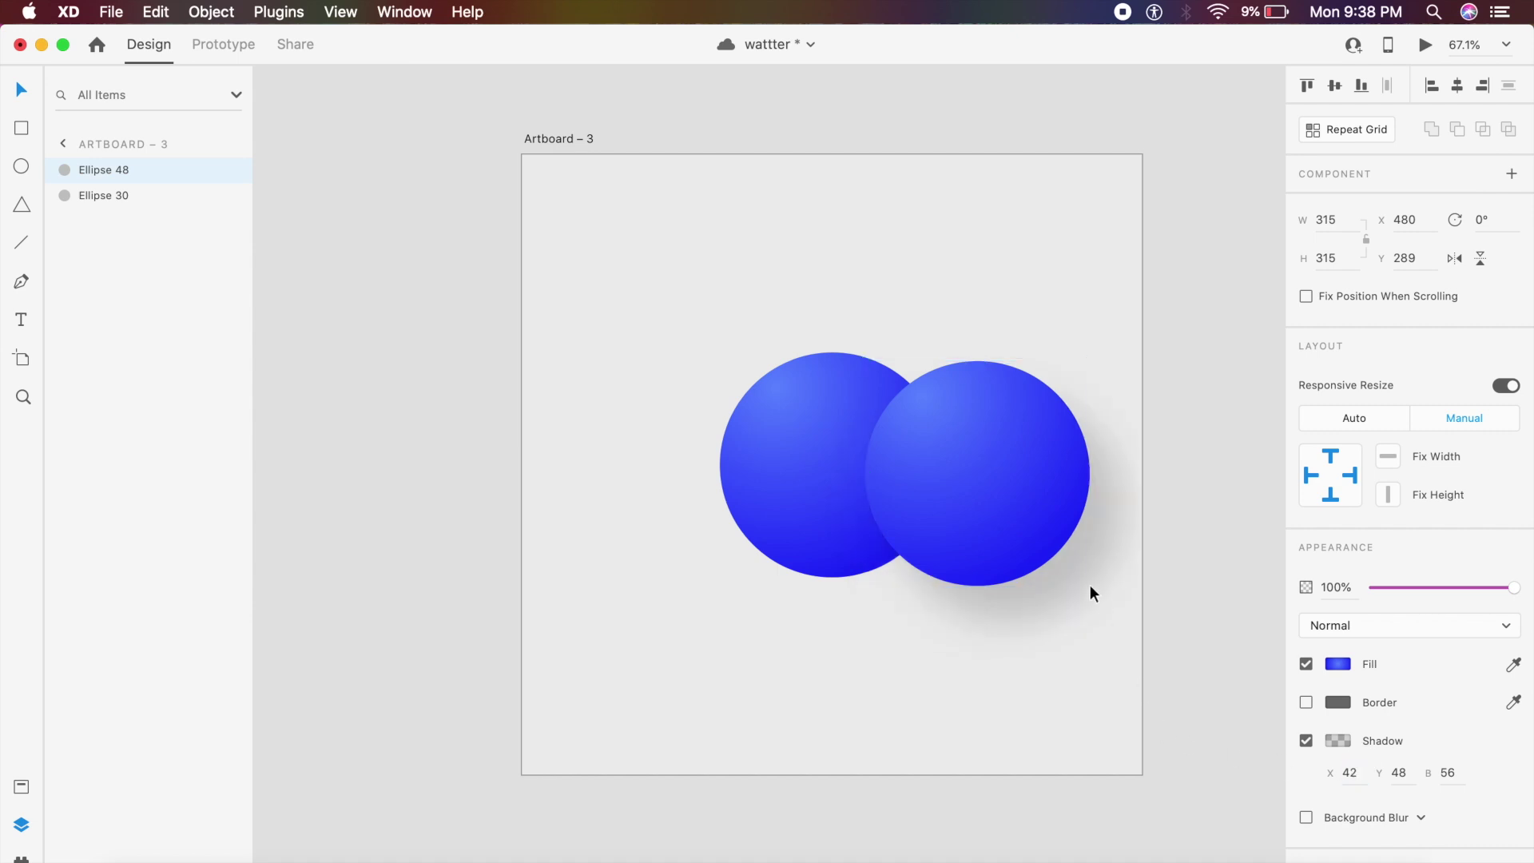
{"action": "left_click", "coordinate": [1358, 772]}
{"action": "type", "text": "32"}
{"action": "key", "text": "Return"}
- Move the shadowed circle exactly over the original at X 277, Y 277 and send it behind the original
{"action": "left_click_drag", "start_coordinate": [996, 513], "coordinate": [852, 495]}
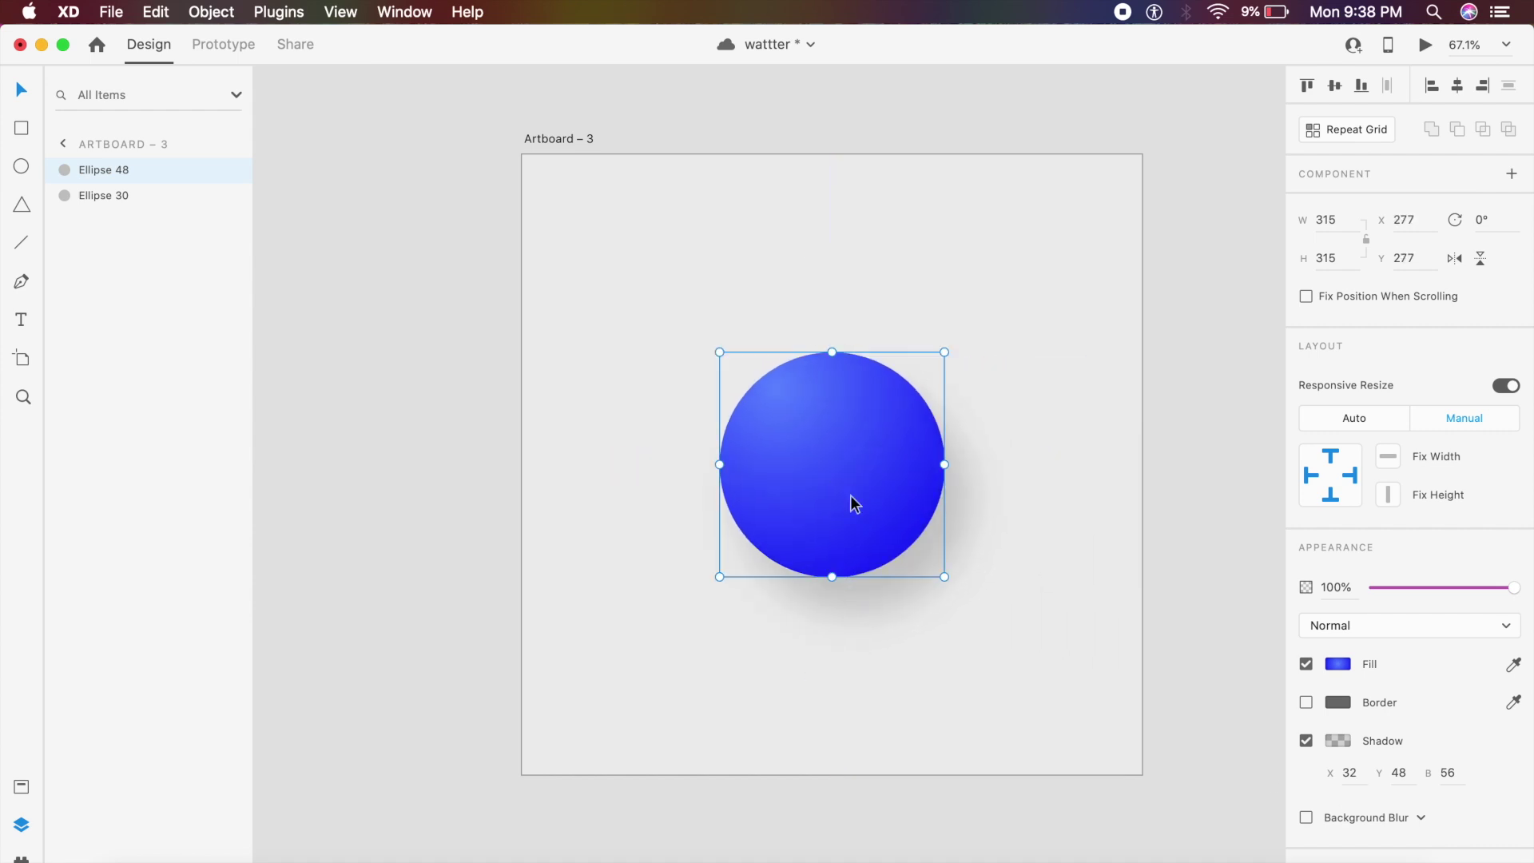
{"action": "key", "text": "super+bracketleft"}
{"action": "key", "text": "super+bracketleft"}
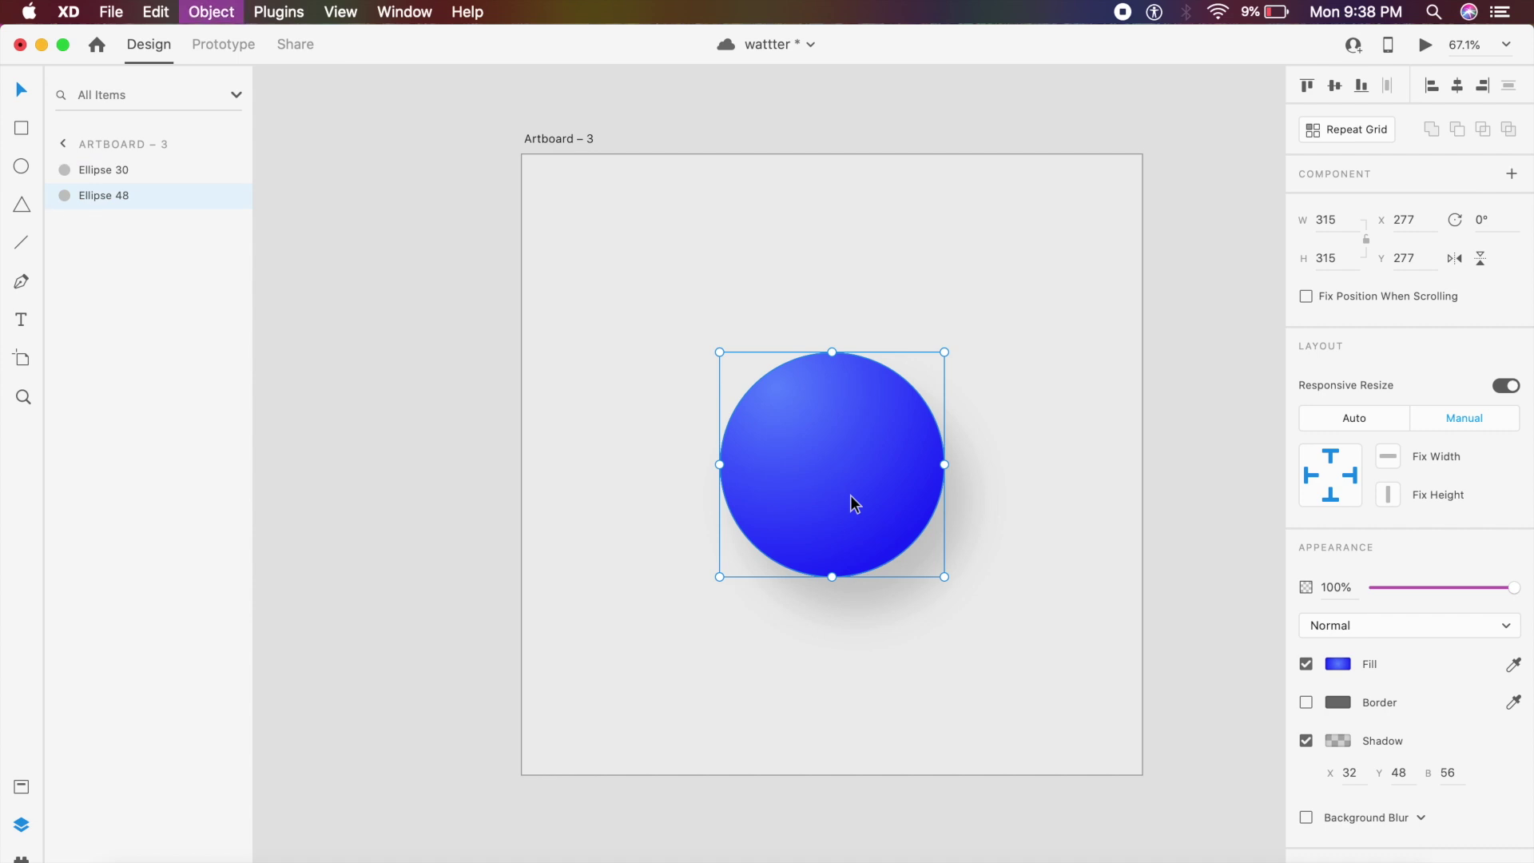
- Duplicate the original unshadowed circle and place the copy up and to the right at about X 461, Y 176
{"action": "left_click", "coordinate": [1092, 395]}
{"action": "left_click", "coordinate": [856, 517]}
{"action": "left_click_drag", "start_coordinate": [856, 517], "coordinate": [990, 442]}
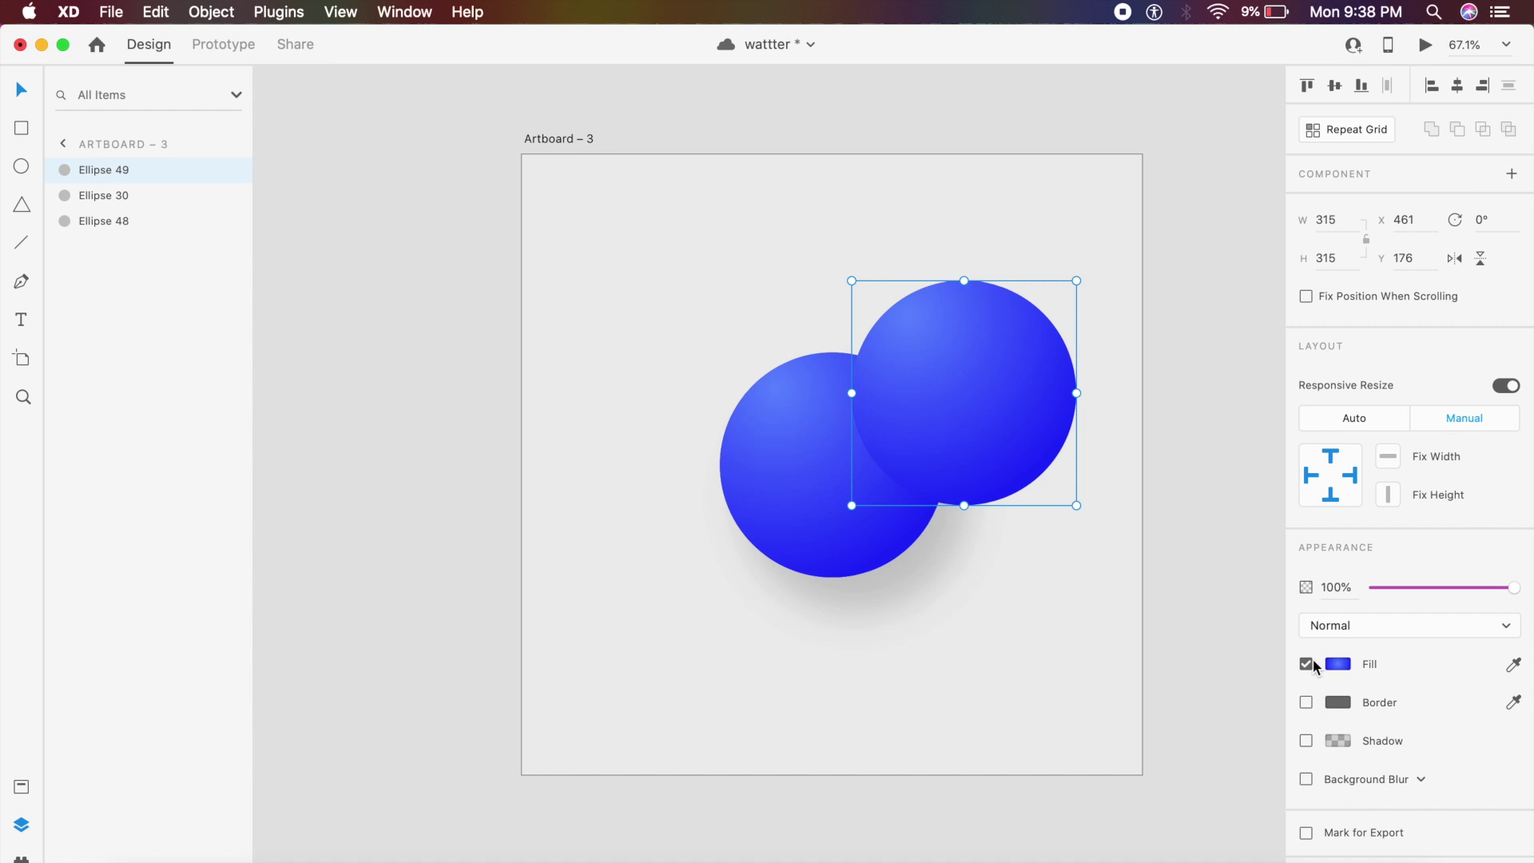
- Give the new circle copy a shadow offset of X -32, Y -48 with a blur of 56
{"action": "left_click", "coordinate": [1307, 740]}
{"action": "left_click", "coordinate": [1406, 774]}
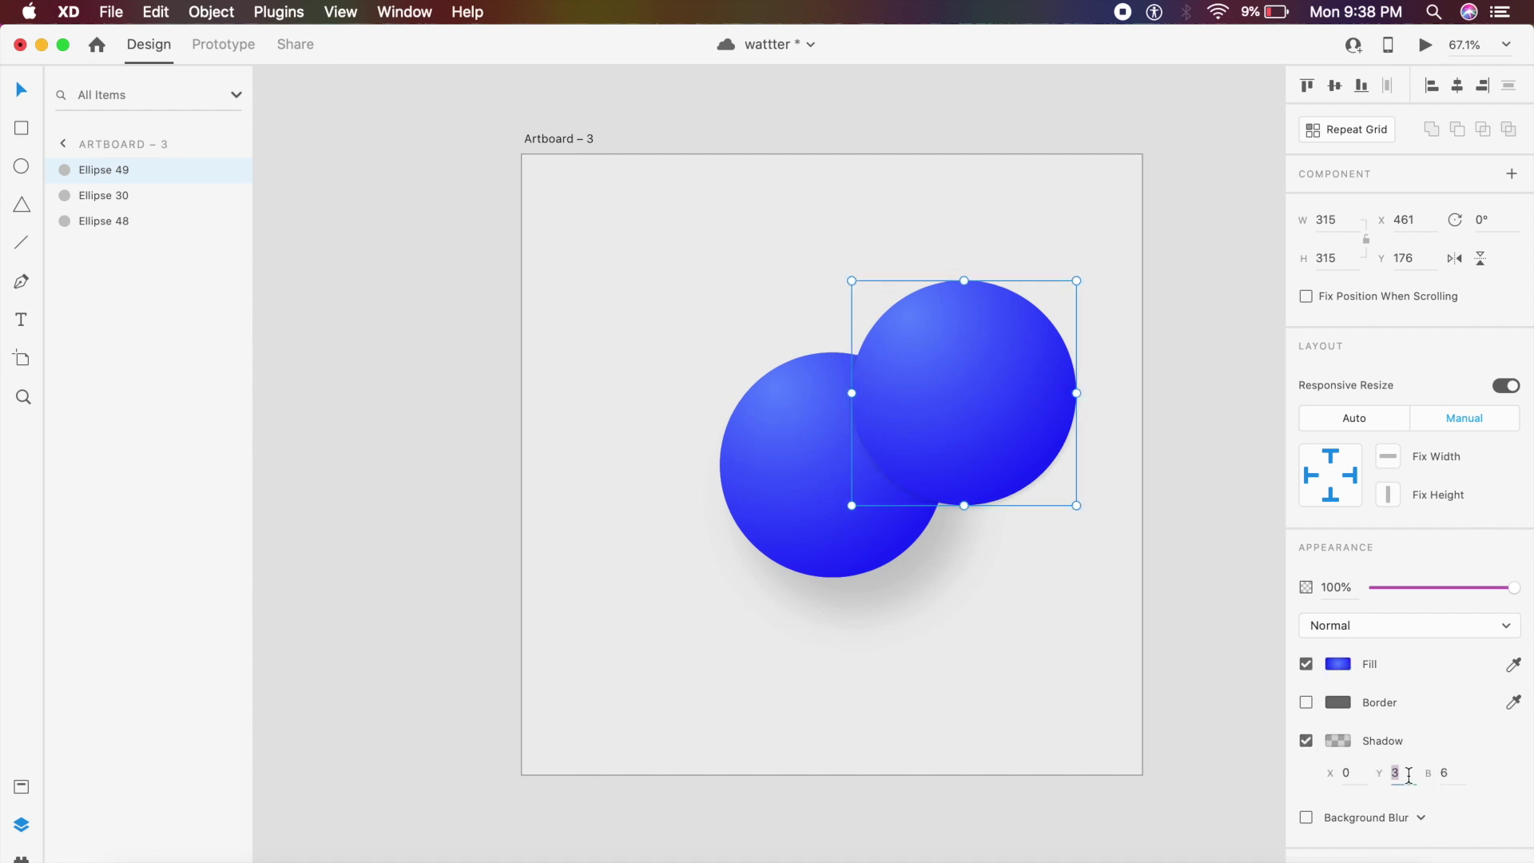
{"action": "type", "text": "-48"}
{"action": "key", "text": "Return"}
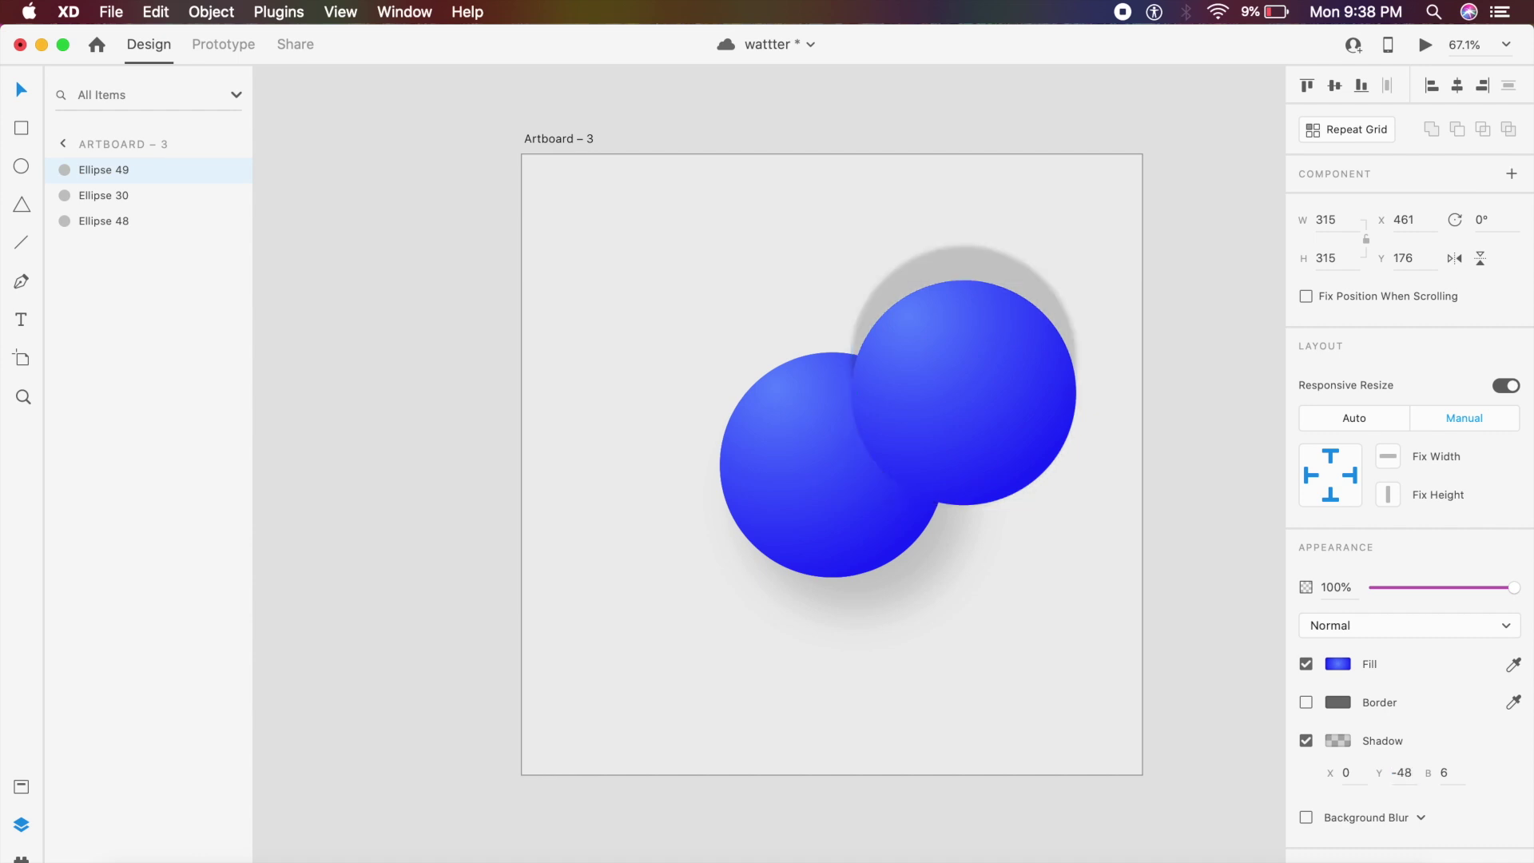
{"action": "left_click", "coordinate": [1364, 777]}
{"action": "type", "text": "-"}
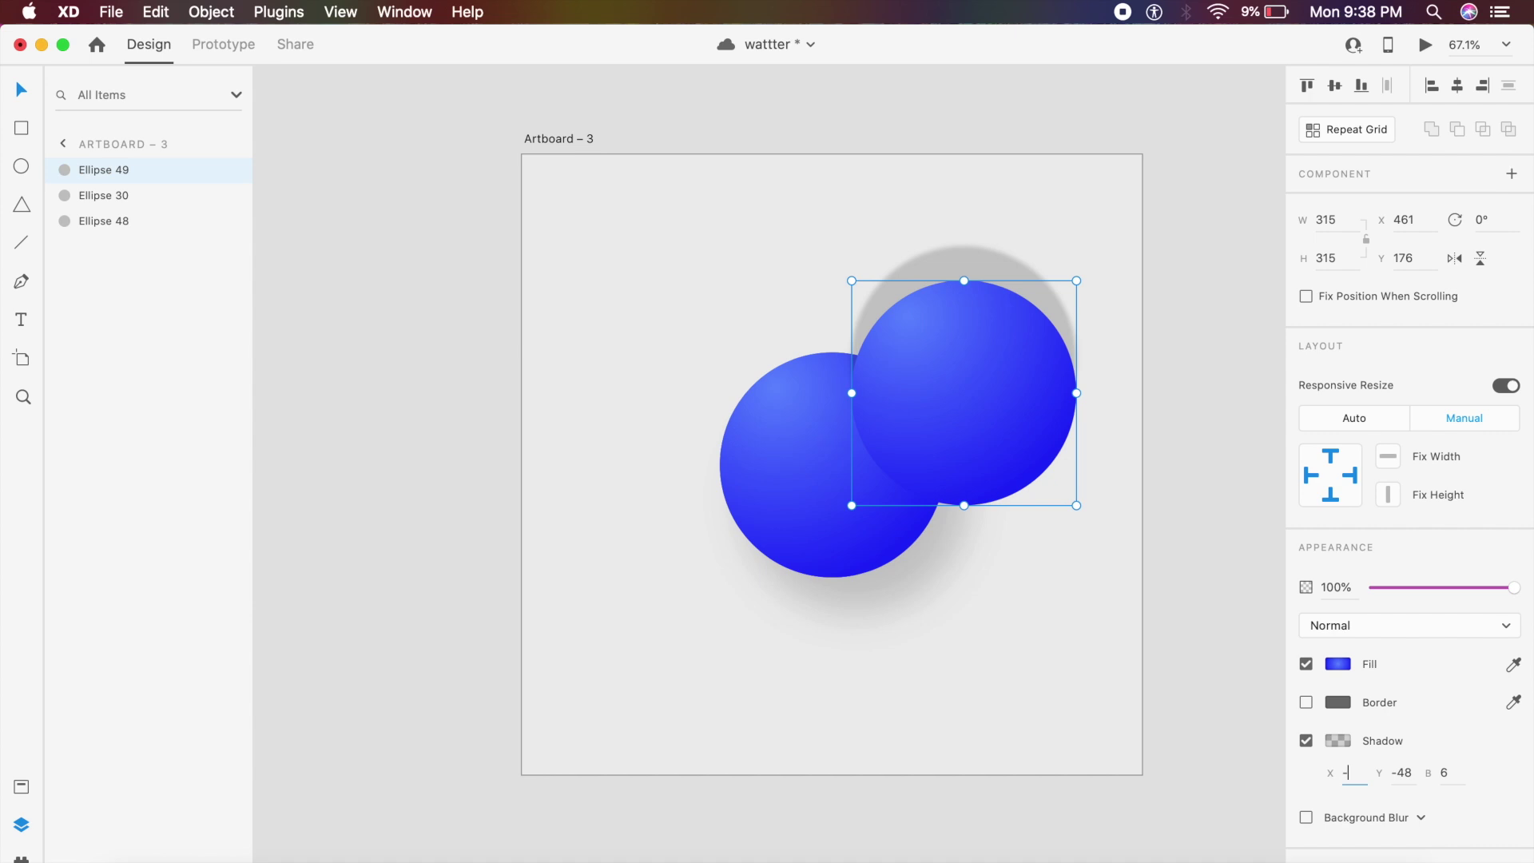
{"action": "type", "text": "32"}
{"action": "key", "text": "Return"}
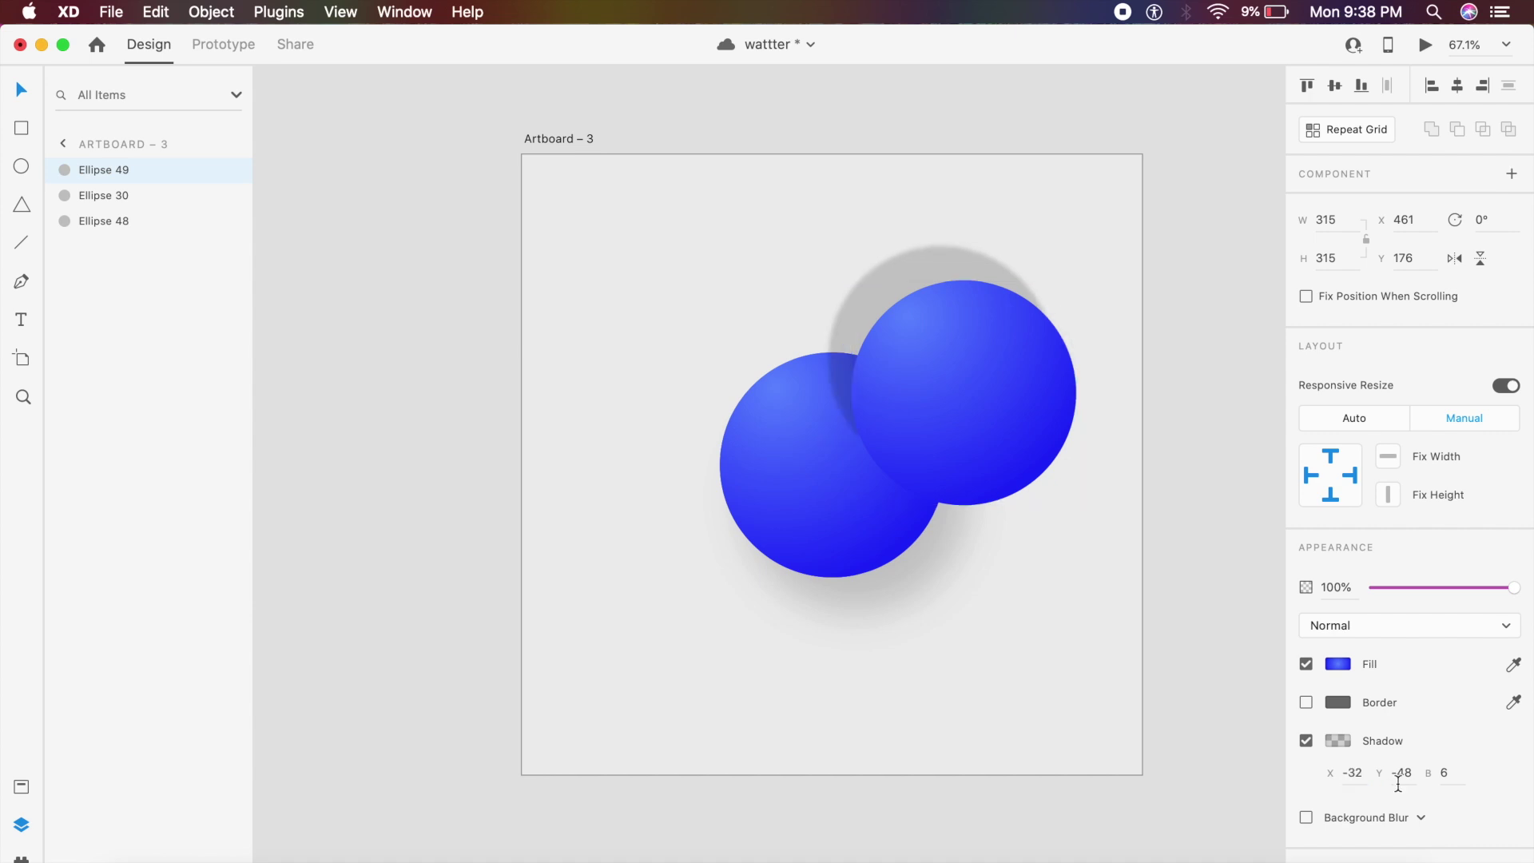
{"action": "left_click", "coordinate": [1459, 775]}
{"action": "type", "text": "56"}
{"action": "key", "text": "Return"}
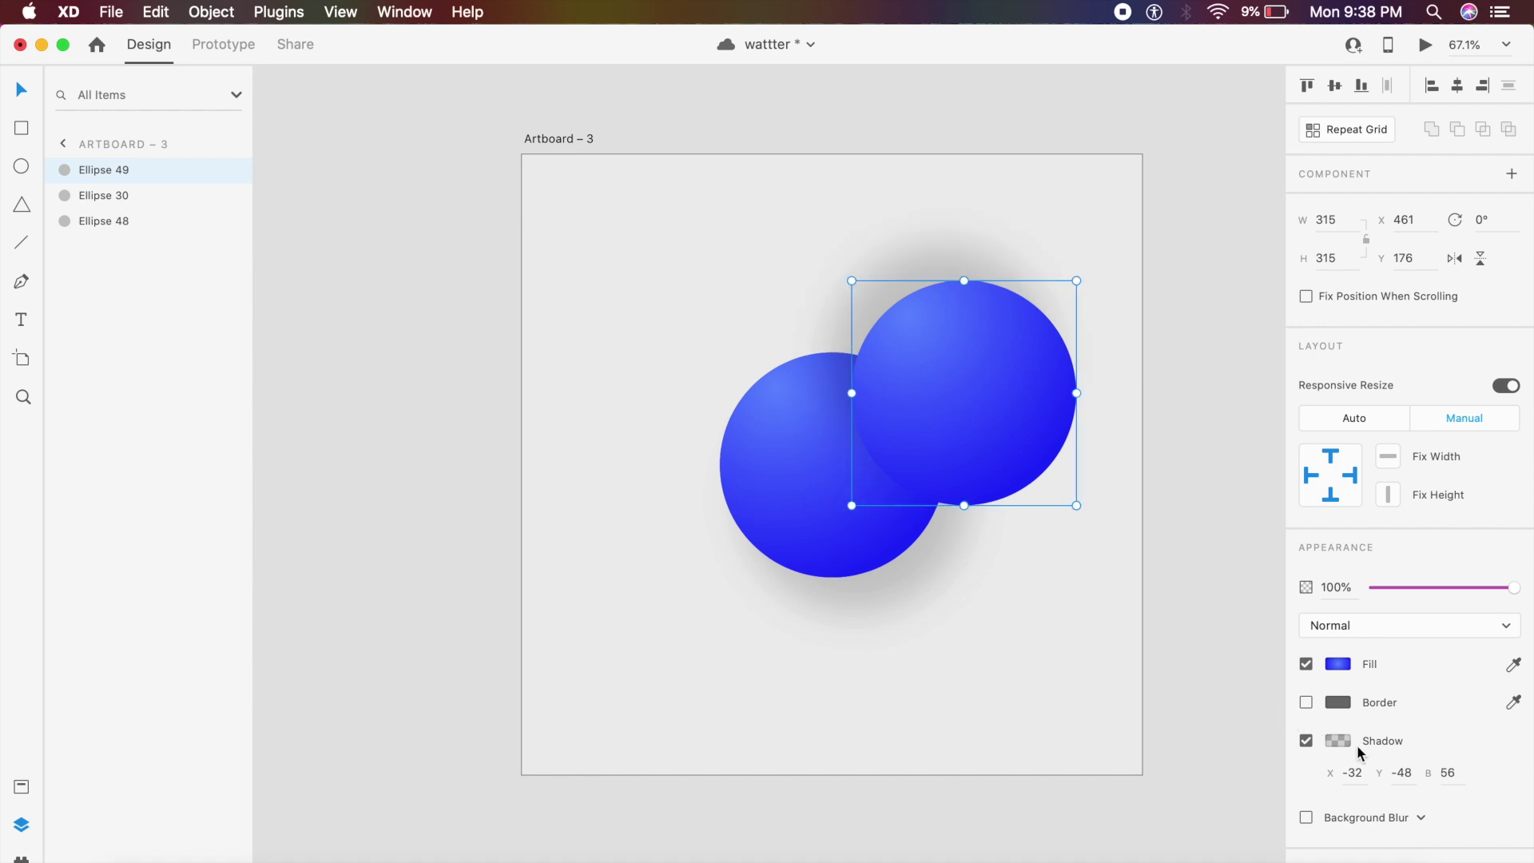
- Change the new copy's shadow colour to white #FFFFFF at 100% opacity
{"action": "left_click", "coordinate": [1338, 741]}
{"action": "left_click_drag", "start_coordinate": [1296, 686], "coordinate": [1288, 610]}
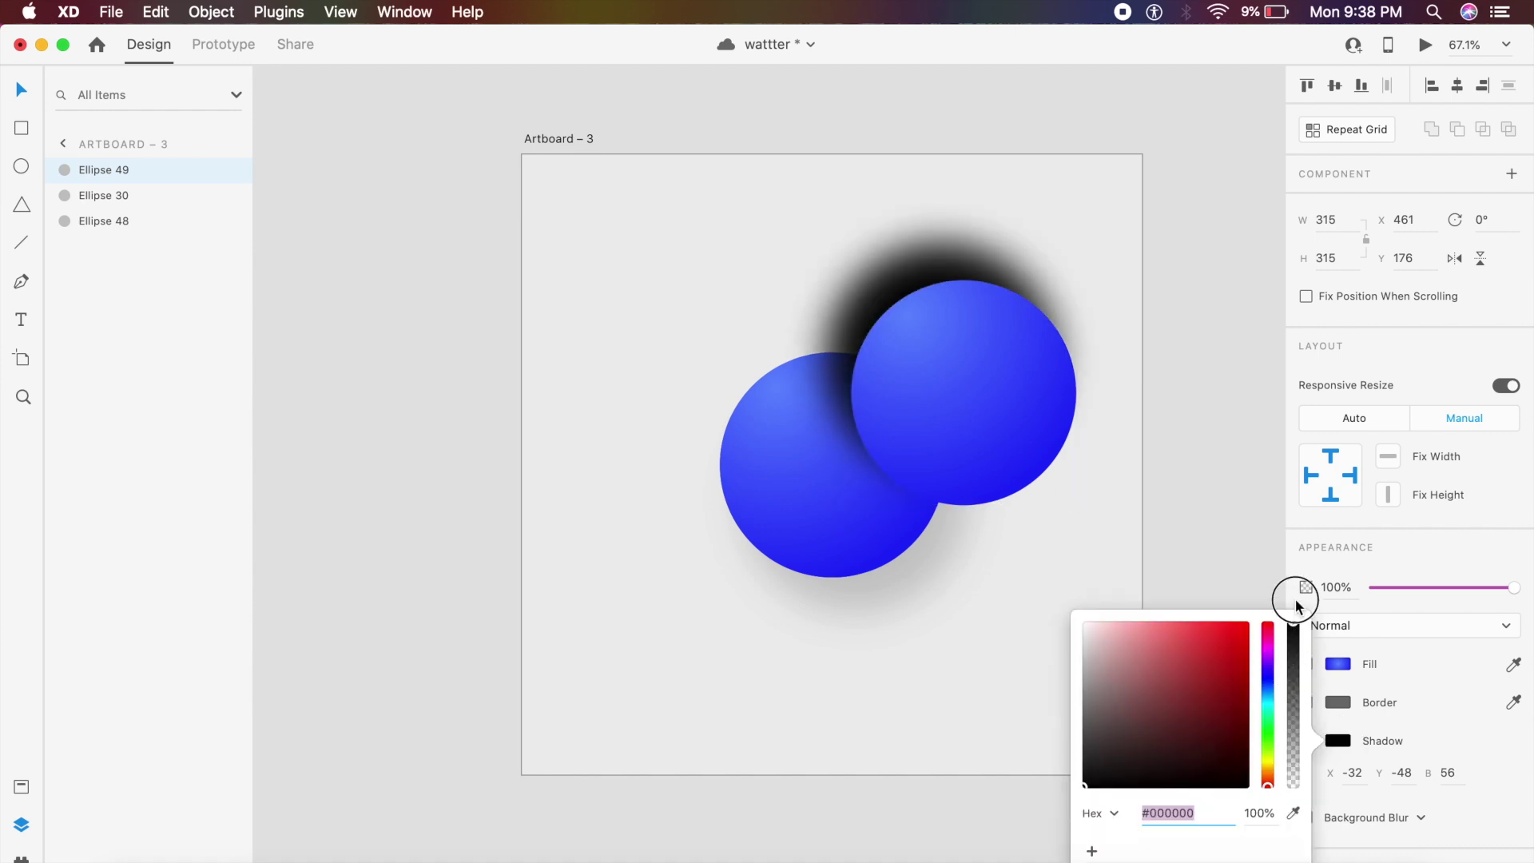
{"action": "left_click_drag", "start_coordinate": [1158, 674], "coordinate": [1108, 623]}
{"action": "type", "text": "FFFFFF"}
{"action": "key", "text": "Return"}
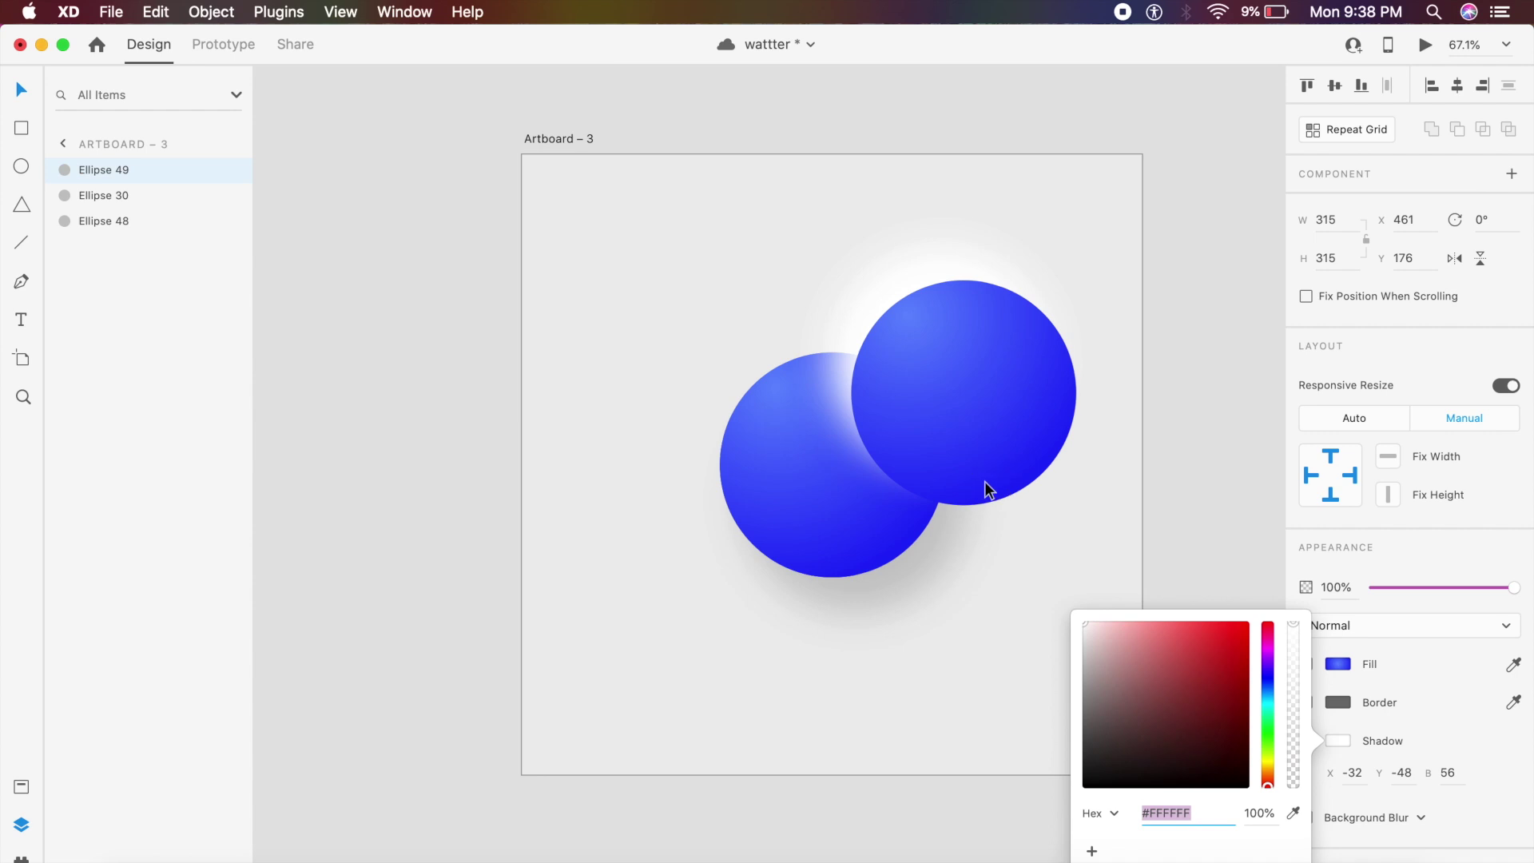
{"action": "key", "text": "Escape"}
{"action": "key", "text": "Escape"}
- Align the white-shadowed circle with the original at X 277, Y 277 and send it to the back of the stack
{"action": "left_click_drag", "start_coordinate": [1015, 423], "coordinate": [904, 485]}
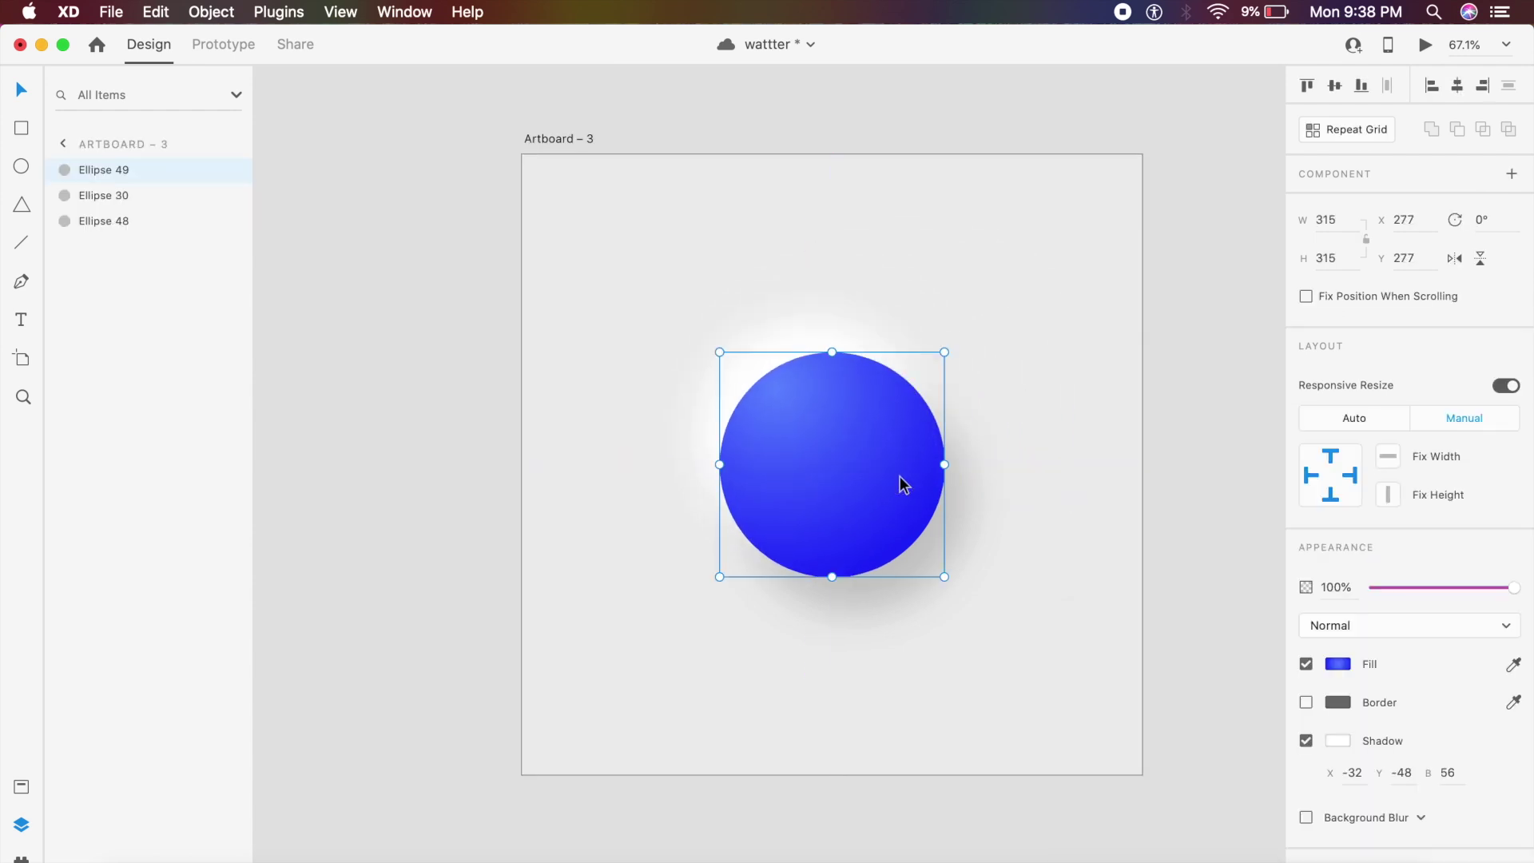
{"action": "left_click", "coordinate": [951, 304]}
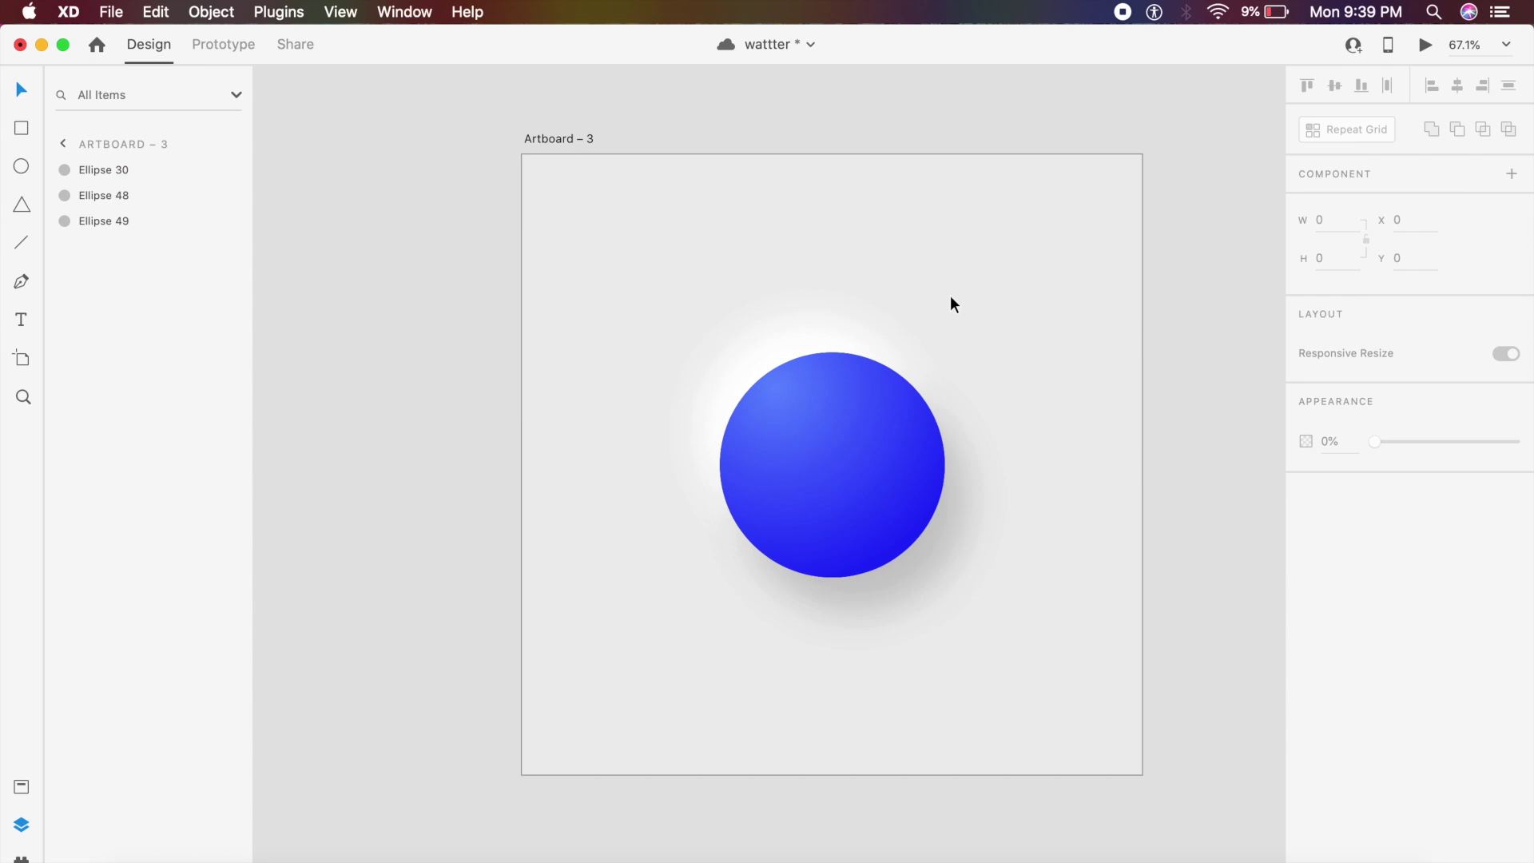
- Set the shadow offset of the white-shadowed circle Ellipse 49 to X -12, Y -24
{"action": "left_click", "coordinate": [764, 378]}
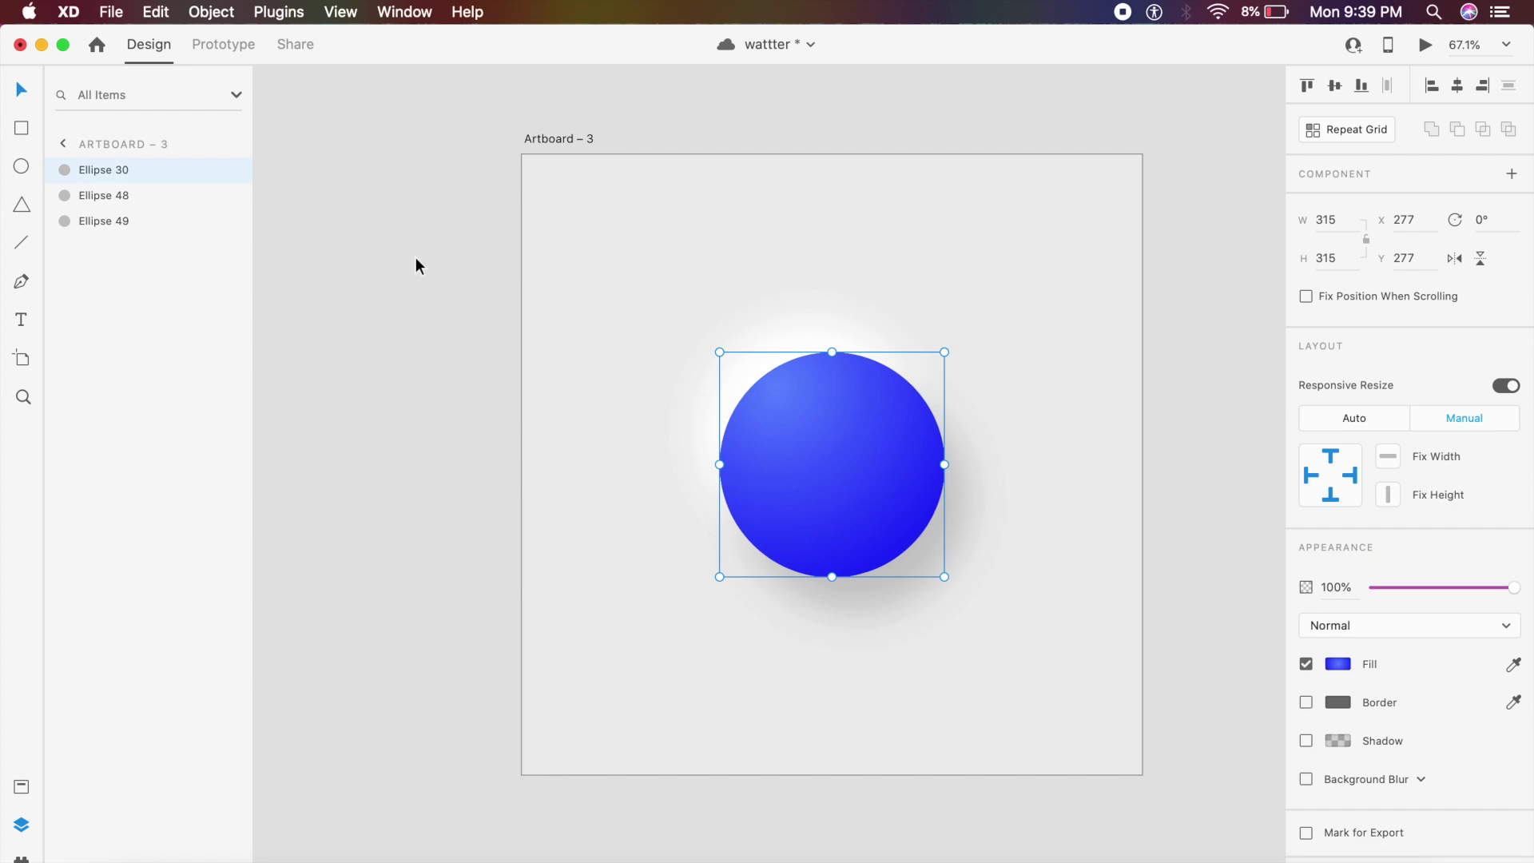
{"action": "left_click", "coordinate": [161, 198]}
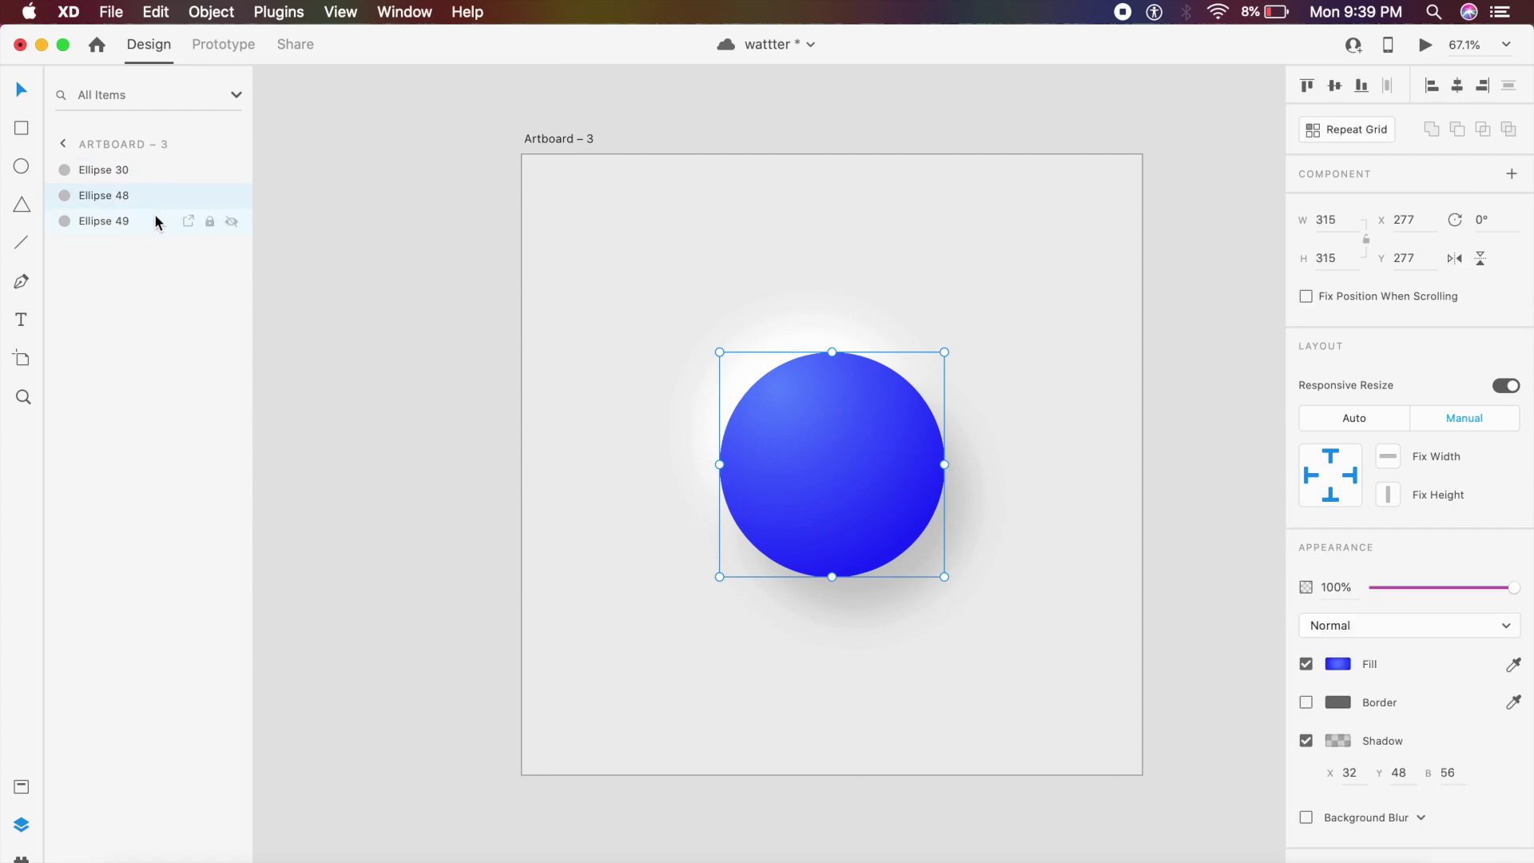
{"action": "left_click", "coordinate": [160, 223]}
{"action": "left_click", "coordinate": [1405, 772]}
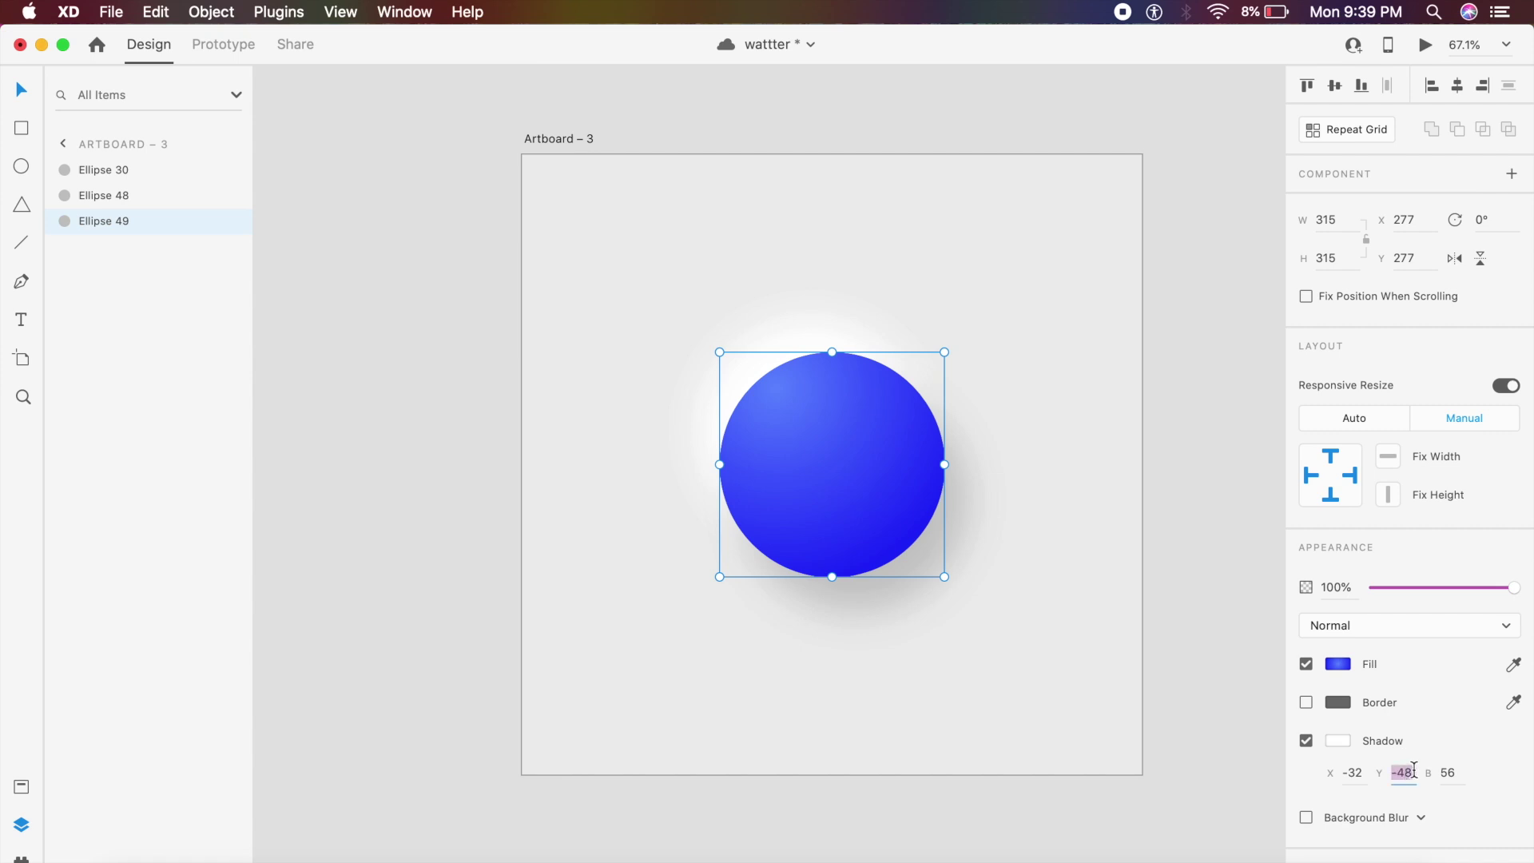
{"action": "type", "text": "-24"}
{"action": "key", "text": "Return"}
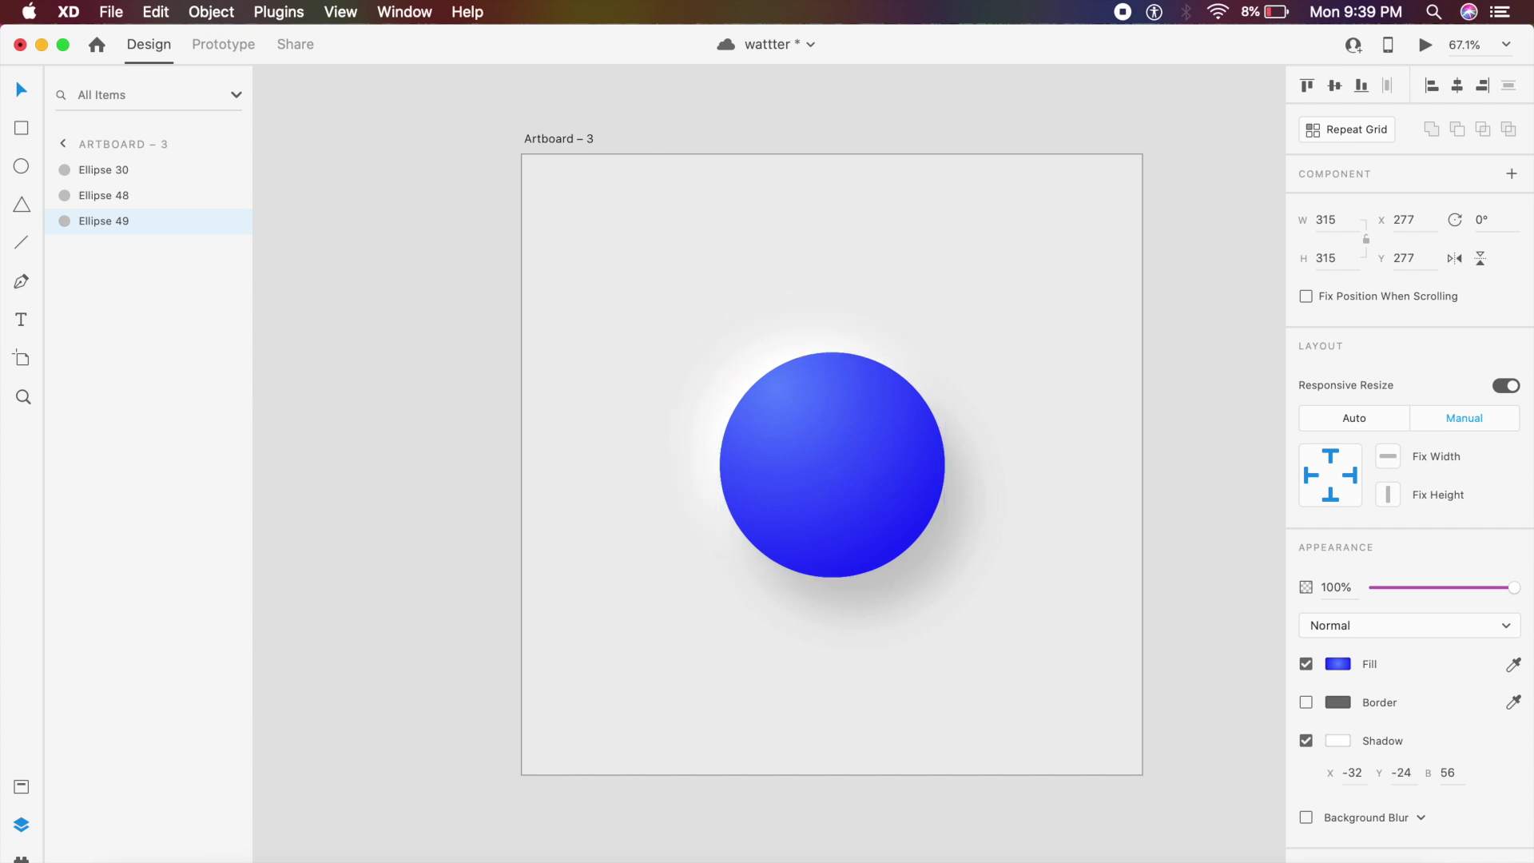
{"action": "left_click", "coordinate": [1350, 772]}
{"action": "type", "text": "-12"}
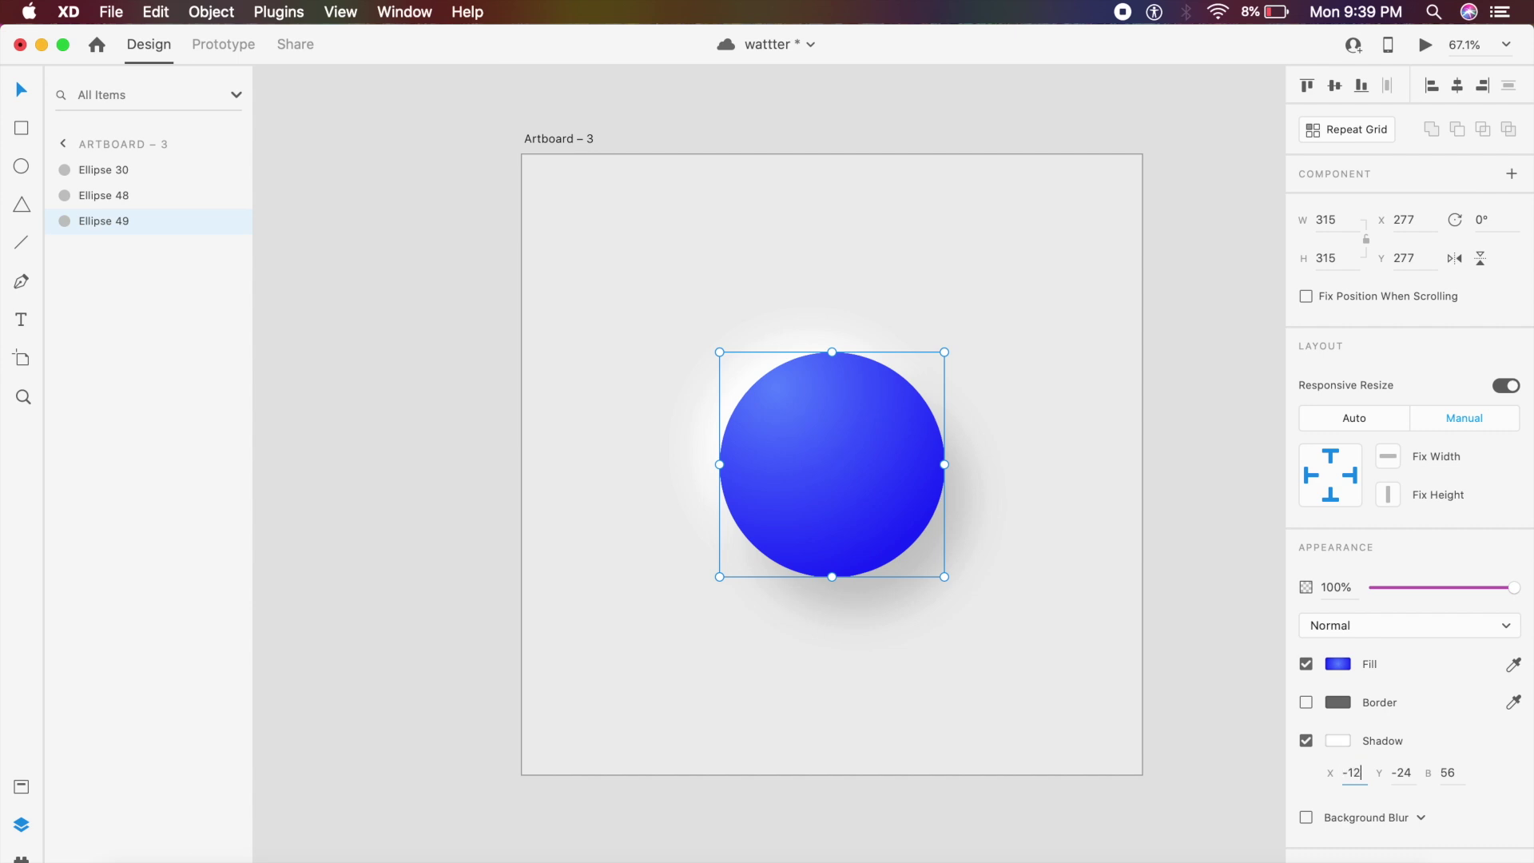
{"action": "key", "text": "Return"}
- Set the white shadow's blur to 12 and lower Ellipse 49's opacity to about 61%
{"action": "left_click", "coordinate": [1451, 773]}
{"action": "type", "text": "24"}
{"action": "key", "text": "Return"}
{"action": "type", "text": "12"}
{"action": "key", "text": "Return"}
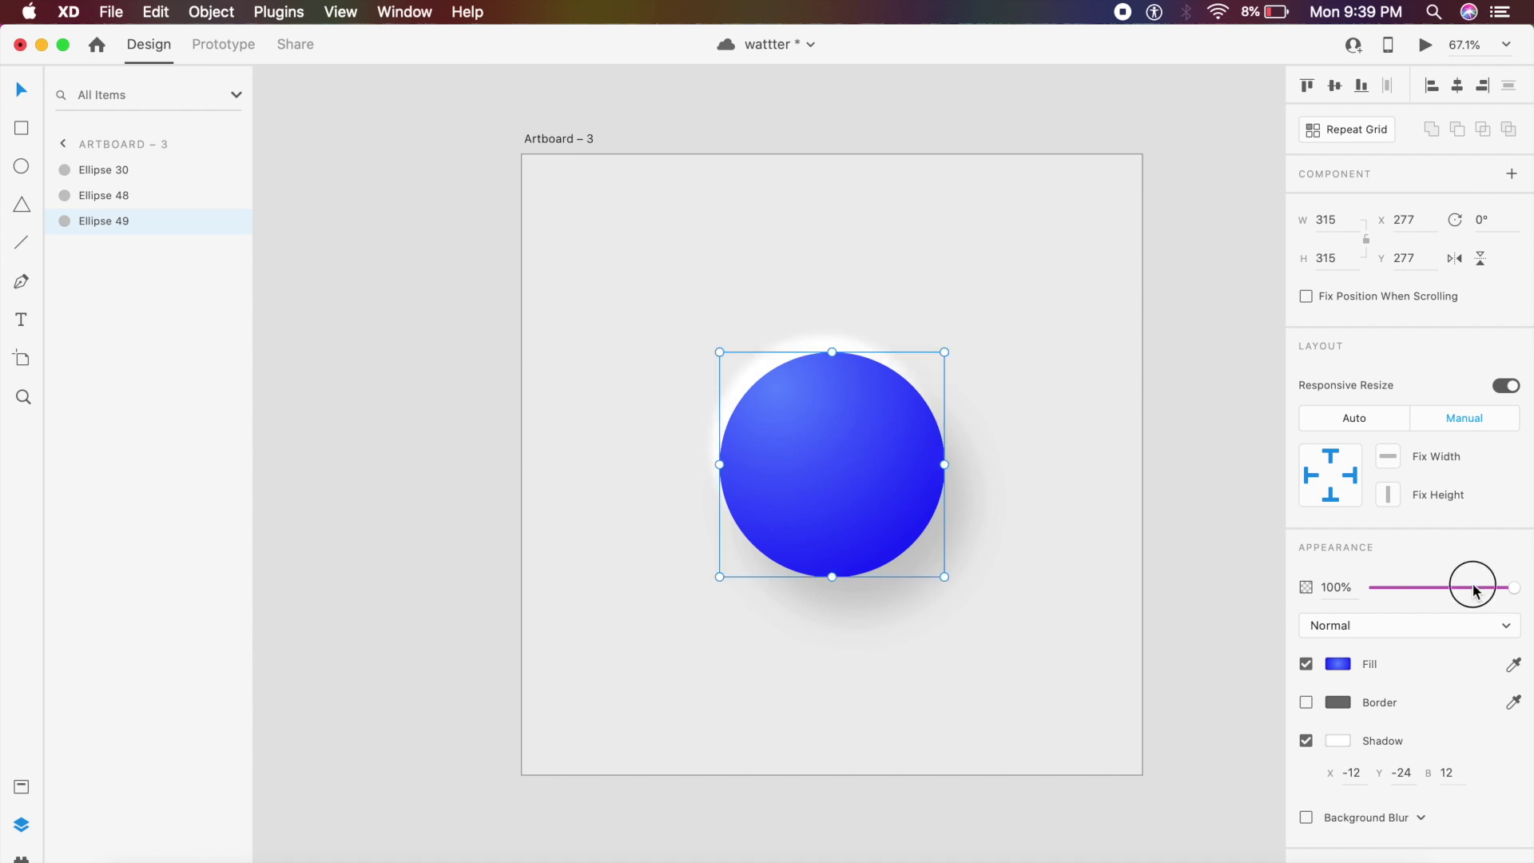
{"action": "left_click_drag", "start_coordinate": [1474, 589], "coordinate": [1463, 590]}
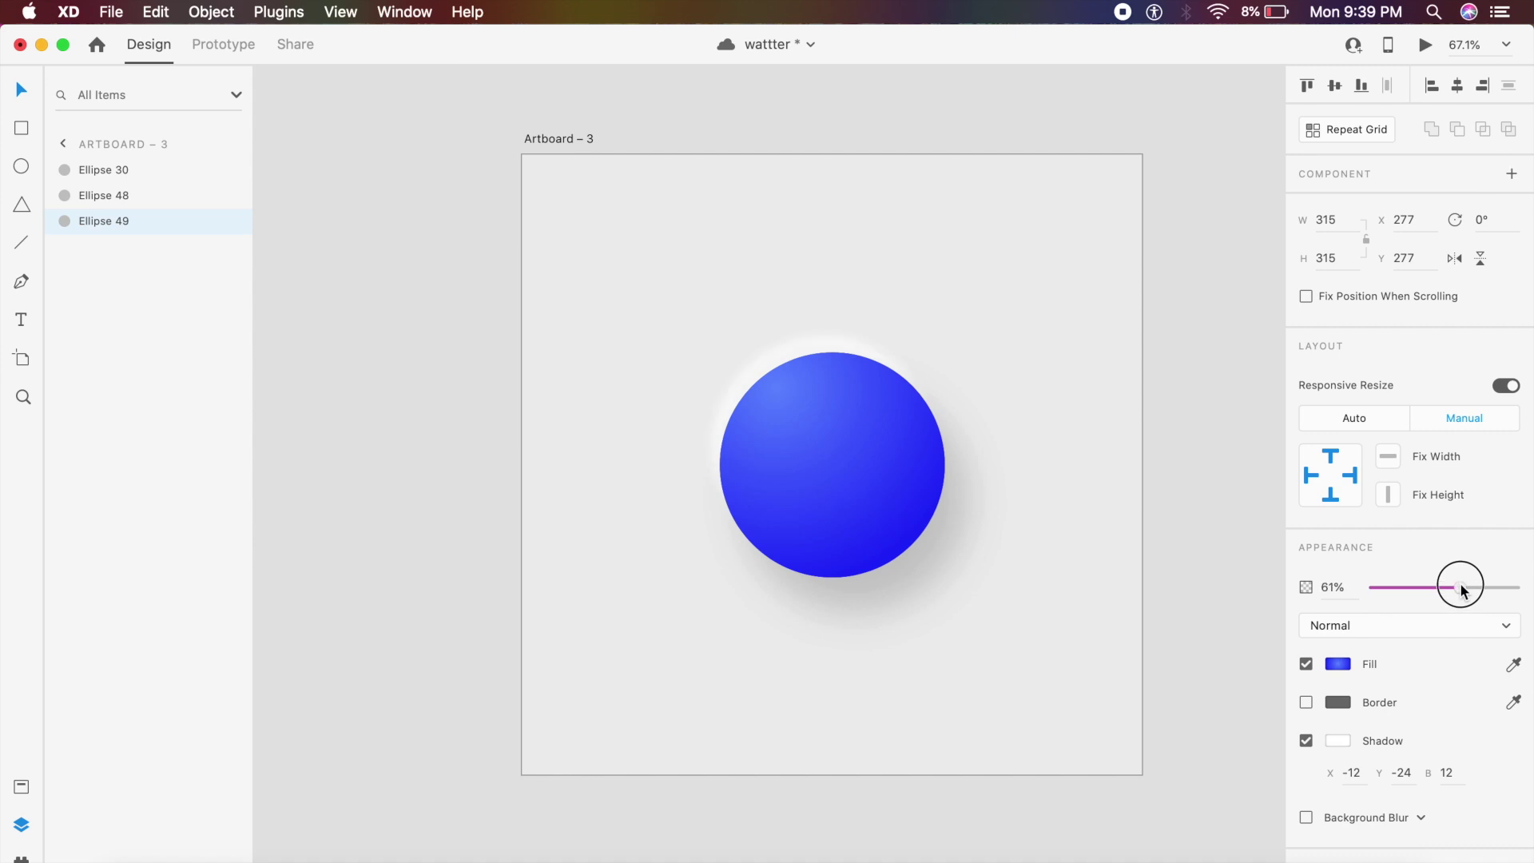
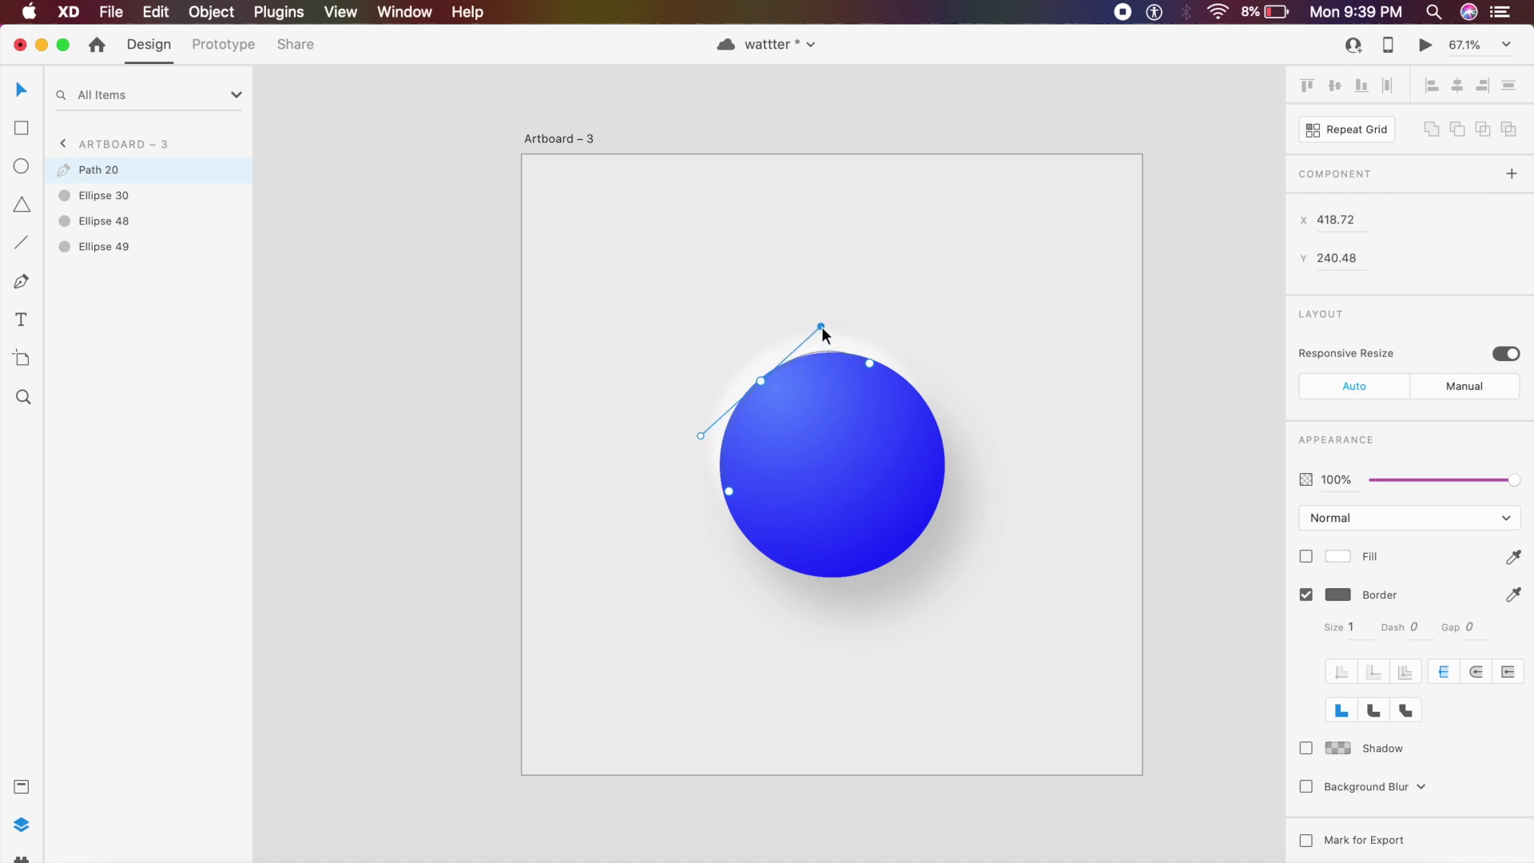
- Make the border of the curved highlight path on the circle's upper-left edge white with size 24
{"action": "left_click", "coordinate": [1348, 597]}
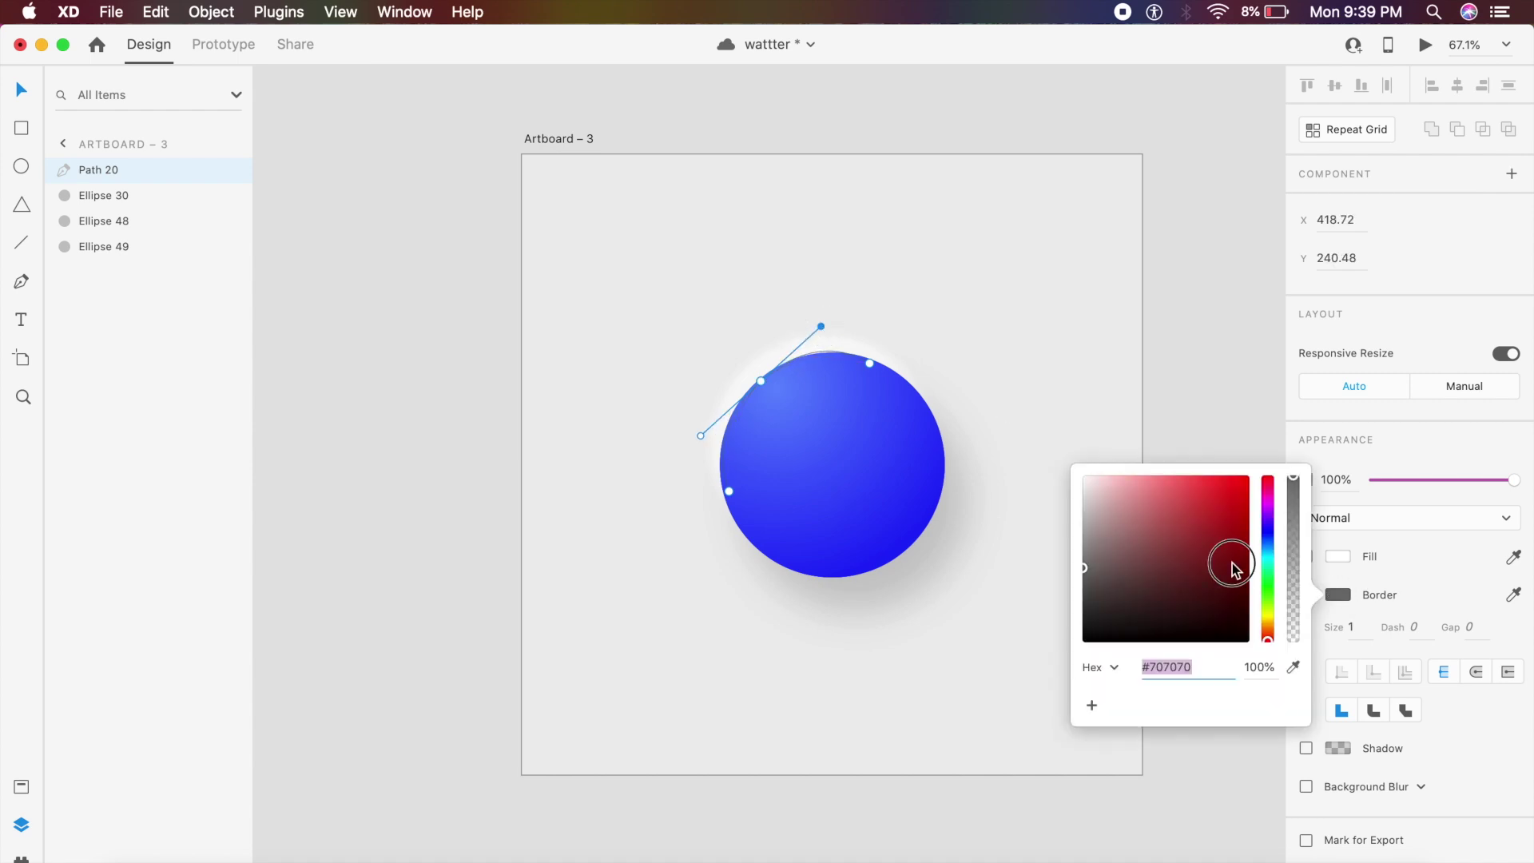
{"action": "left_click", "coordinate": [1363, 631]}
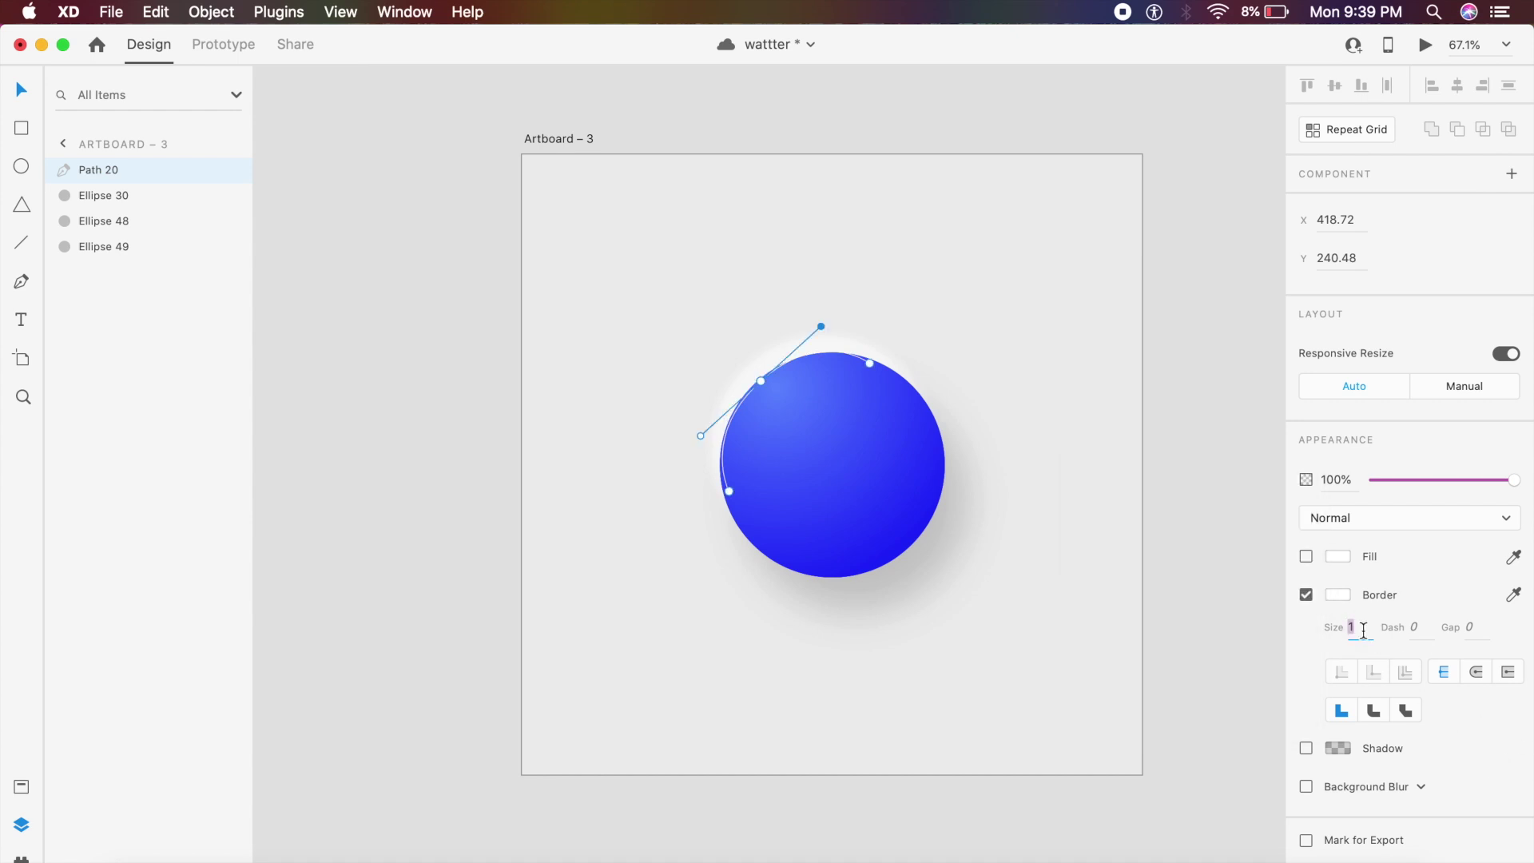
{"action": "type", "text": "12"}
{"action": "key", "text": "Return"}
{"action": "type", "text": "24"}
{"action": "key", "text": "Return"}
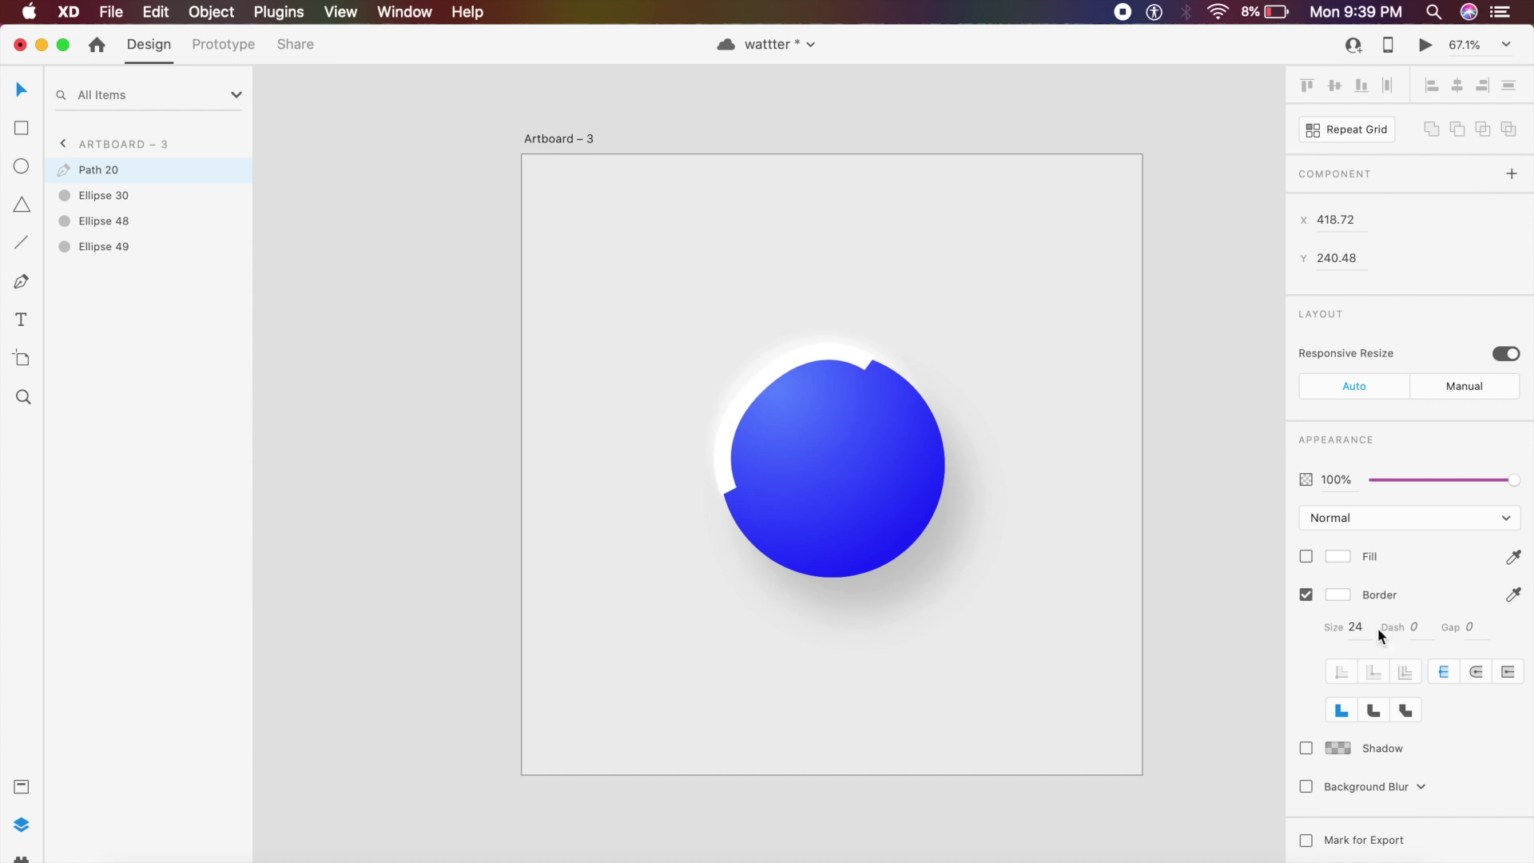
- Apply an Object Blur of 24 to the curved highlight path
{"action": "left_click", "coordinate": [1394, 789]}
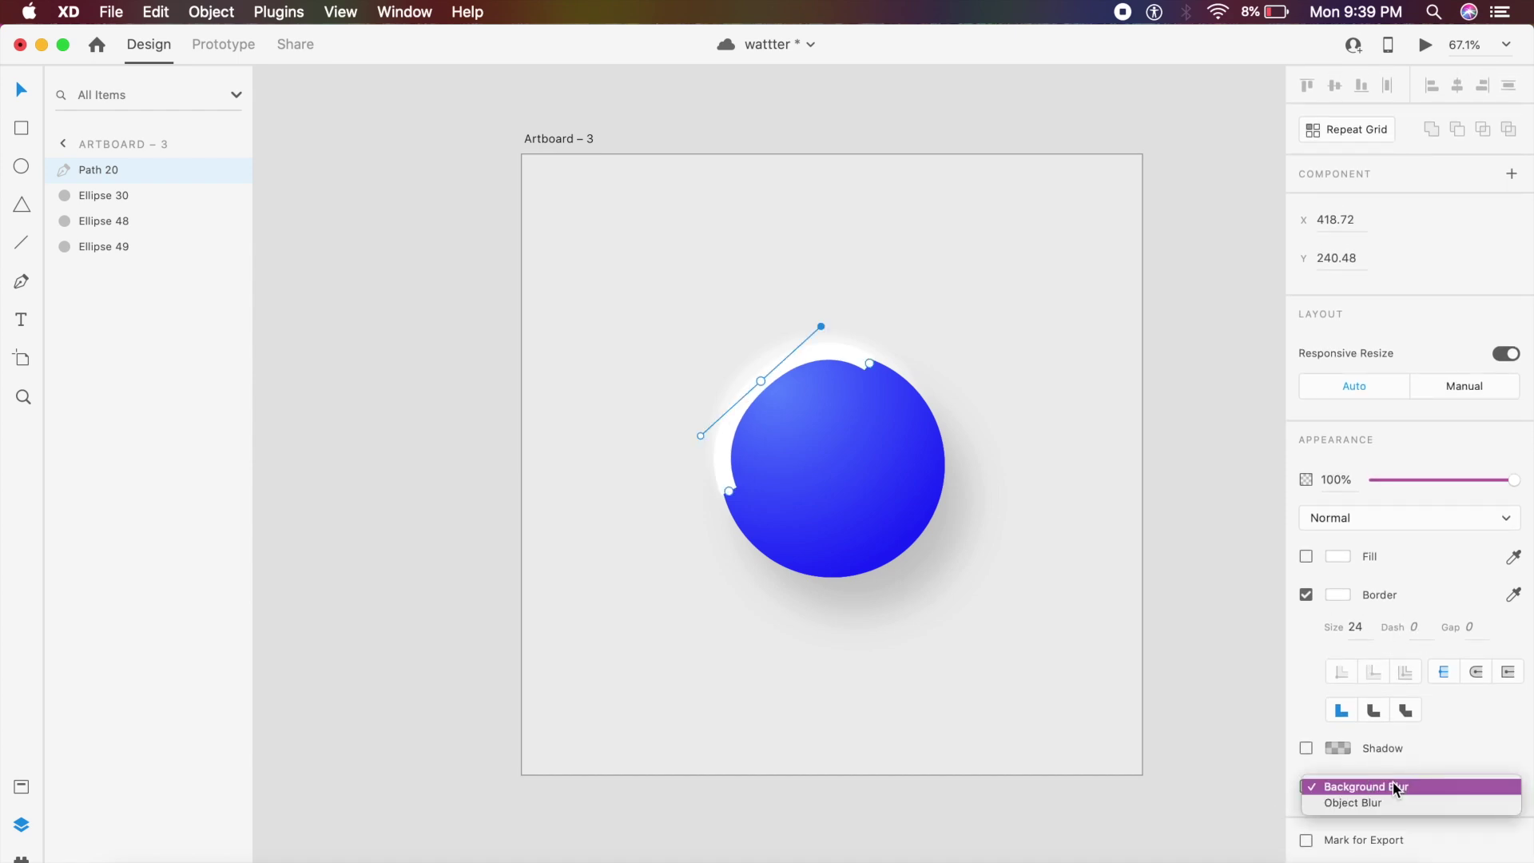
{"action": "left_click", "coordinate": [1378, 804]}
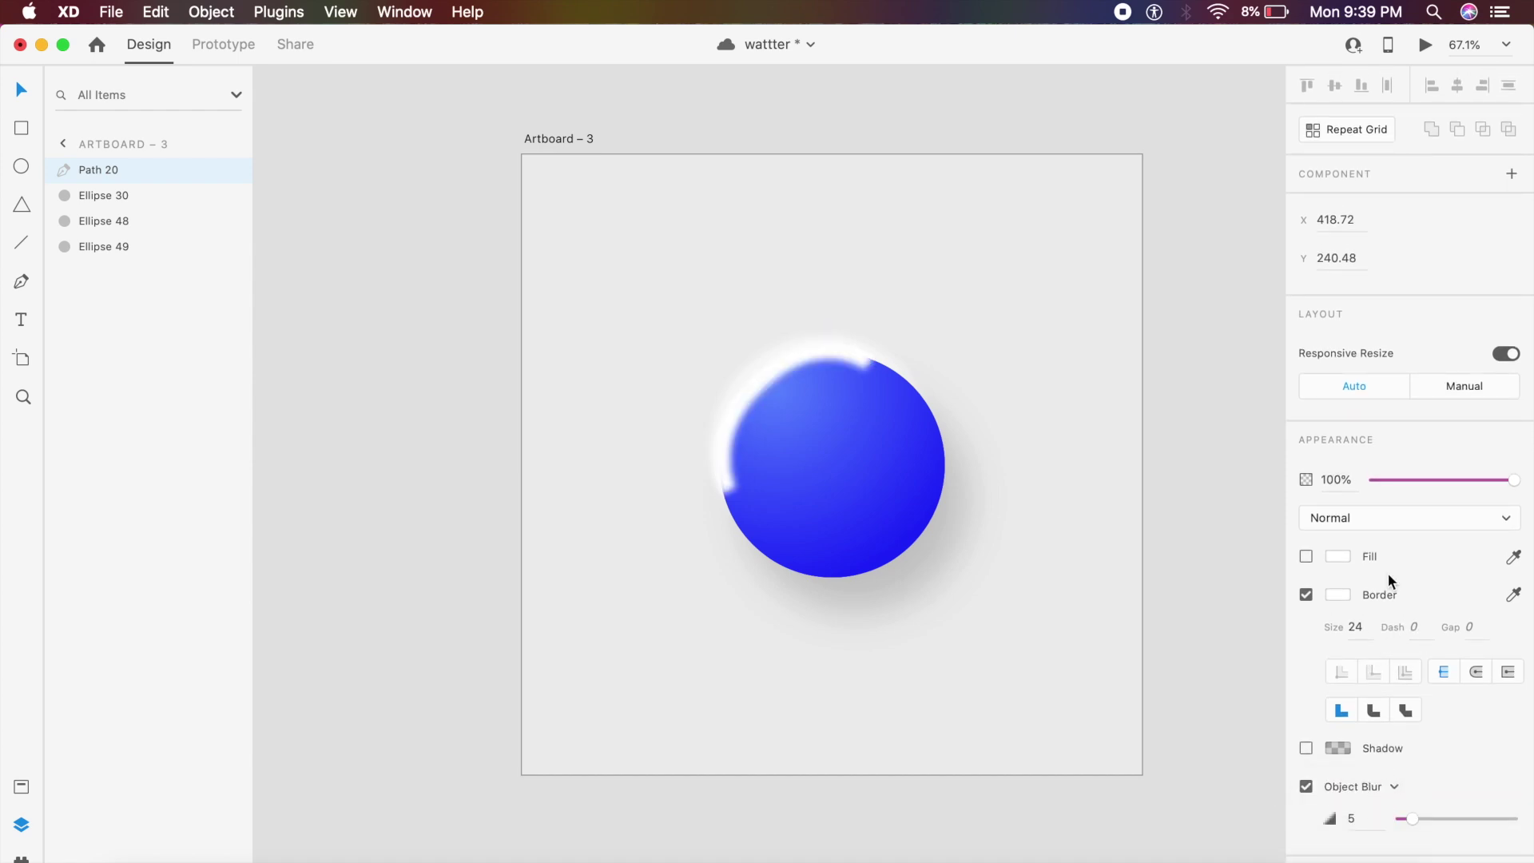
{"action": "scroll", "coordinate": [1403, 645], "scroll_direction": "down", "scroll_amount": 1}
{"action": "left_click_drag", "start_coordinate": [1423, 796], "coordinate": [1456, 798]}
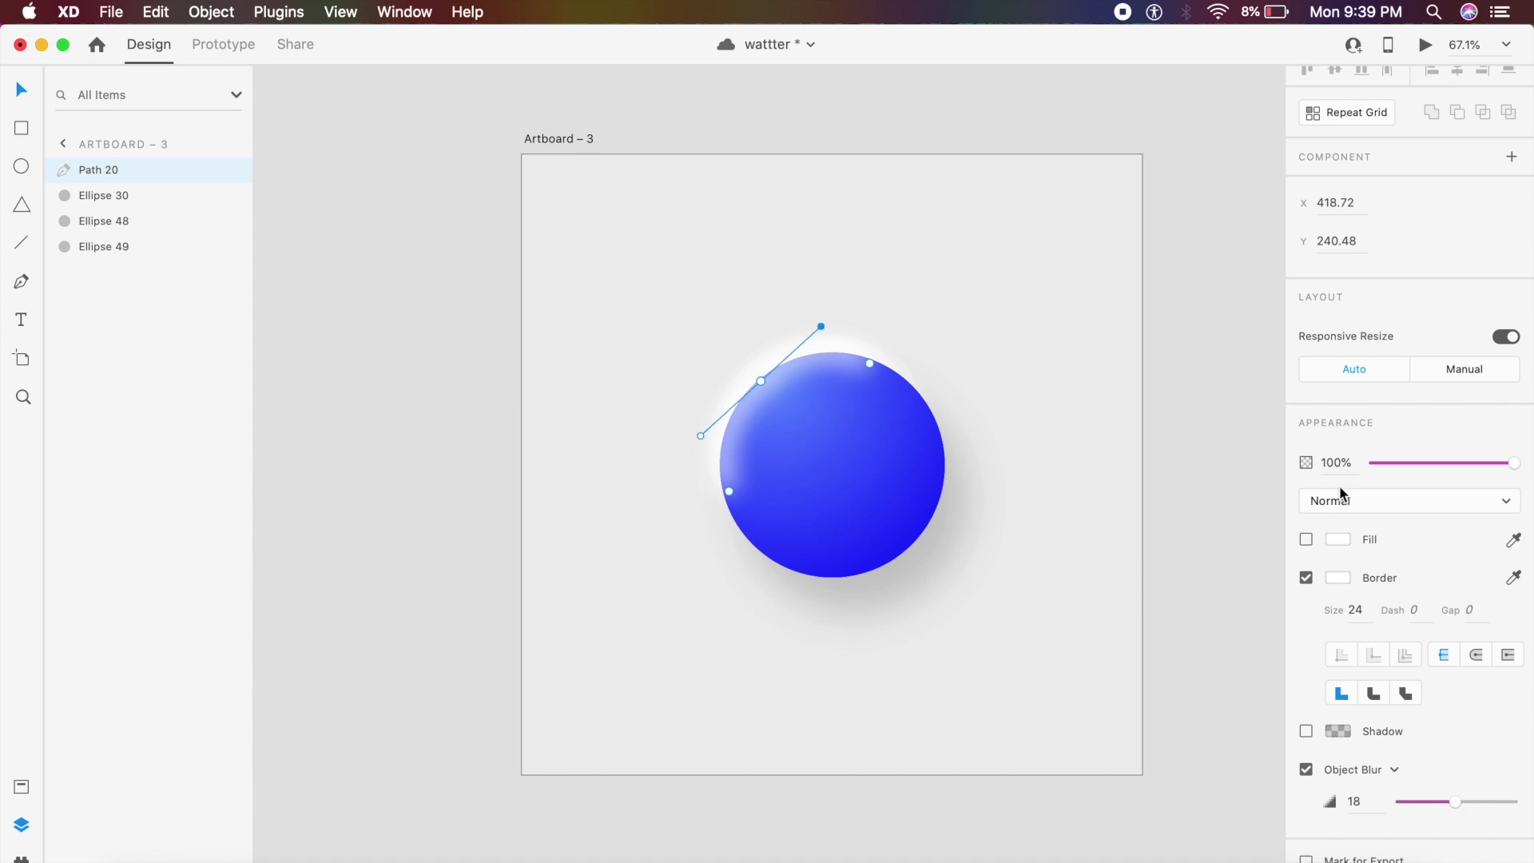
- Lower the highlight path's opacity to 60% and deselect it
{"action": "left_click", "coordinate": [1426, 462]}
{"action": "left_click_drag", "start_coordinate": [1443, 463], "coordinate": [1459, 458]}
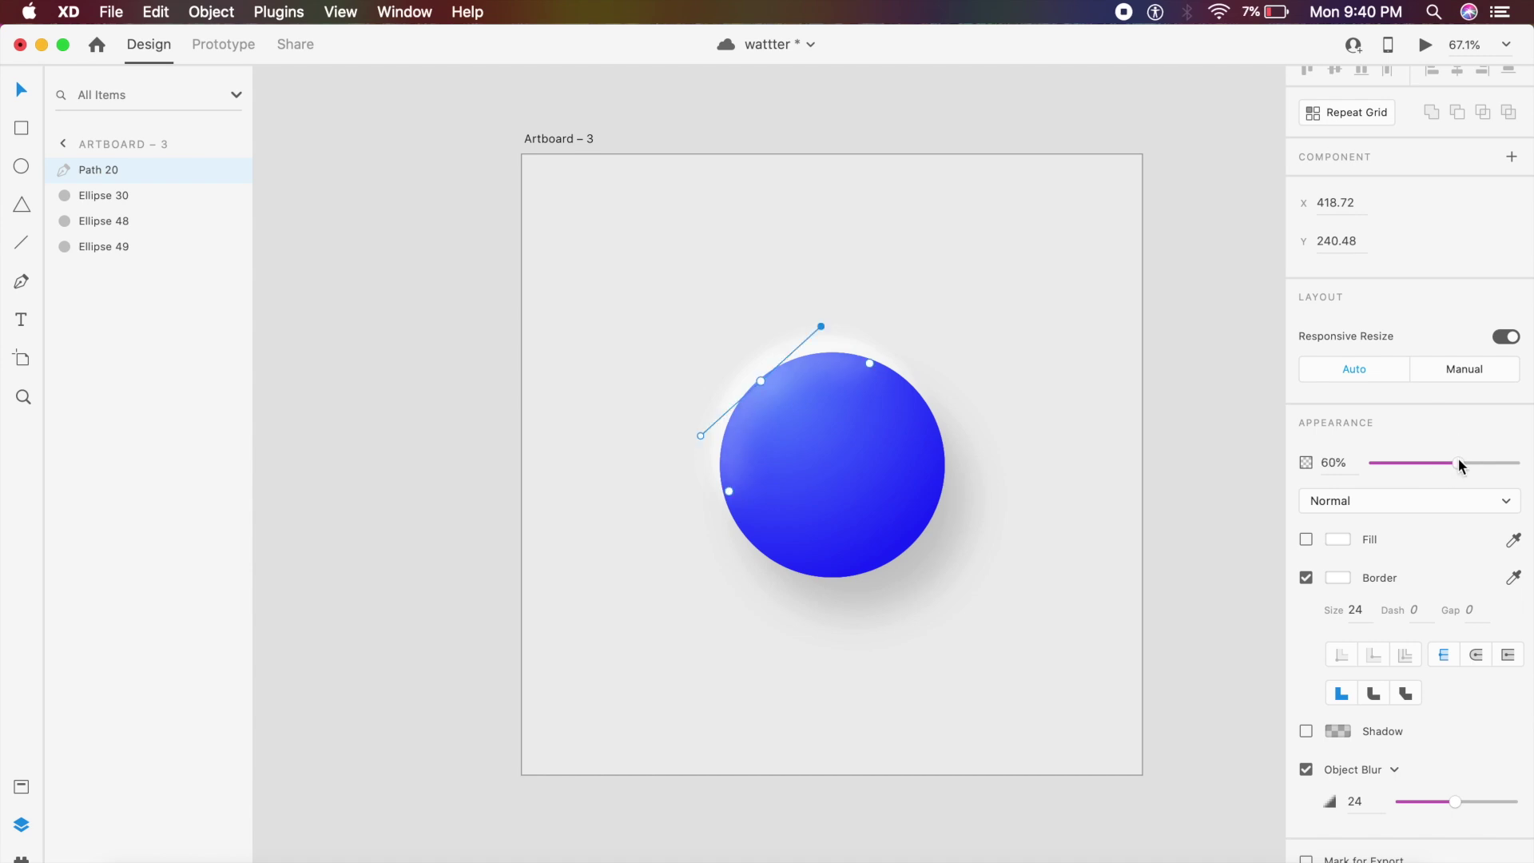
{"action": "left_click", "coordinate": [1146, 423]}
{"action": "left_click", "coordinate": [1146, 423]}
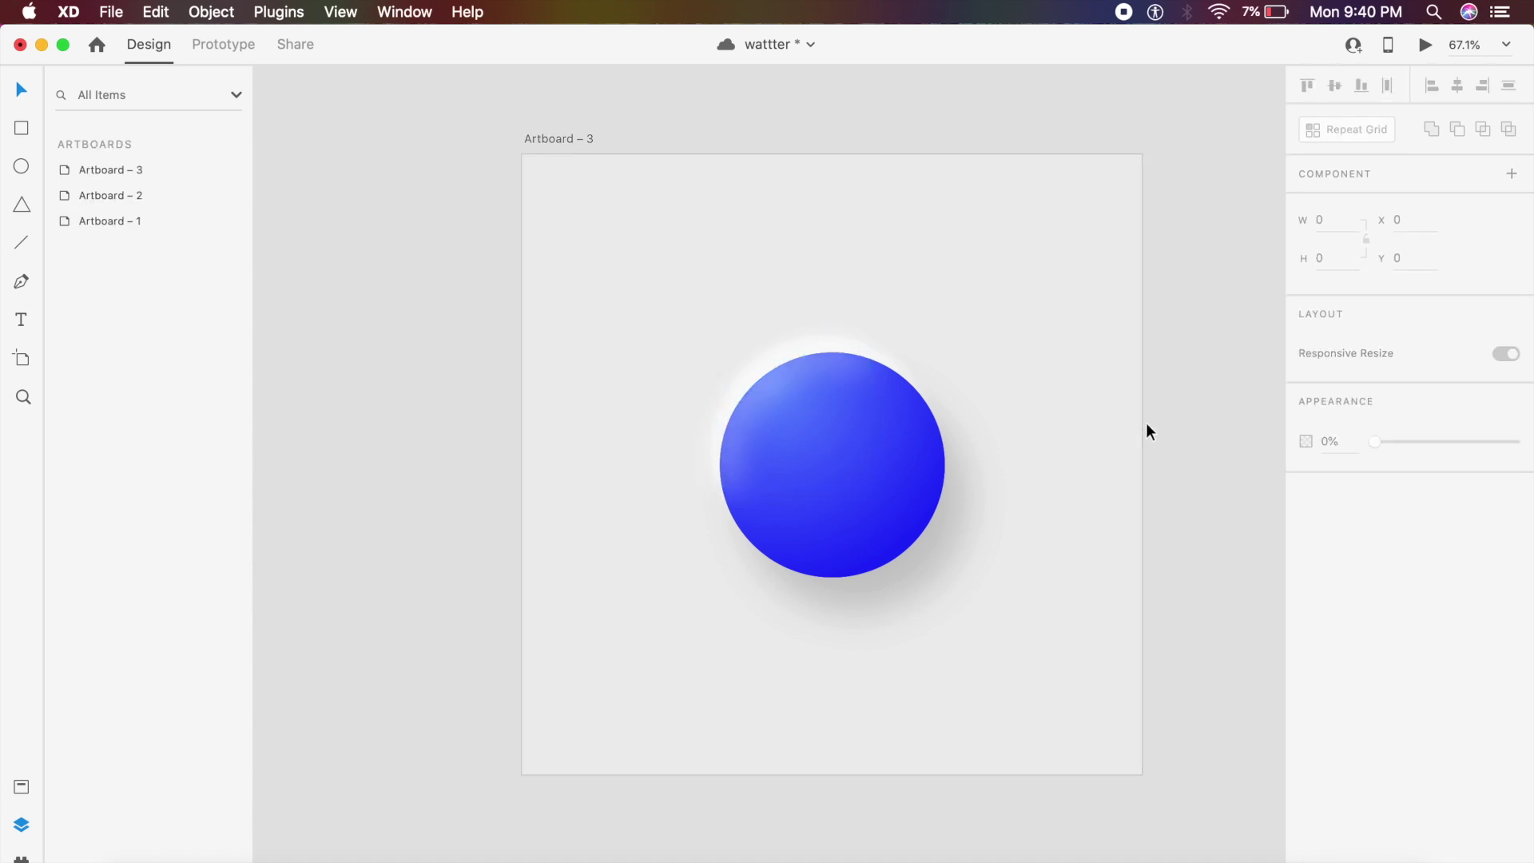
- Delete the unshadowed circle Ellipse 30 directly beneath the highlight path
{"action": "left_click", "coordinate": [802, 384]}
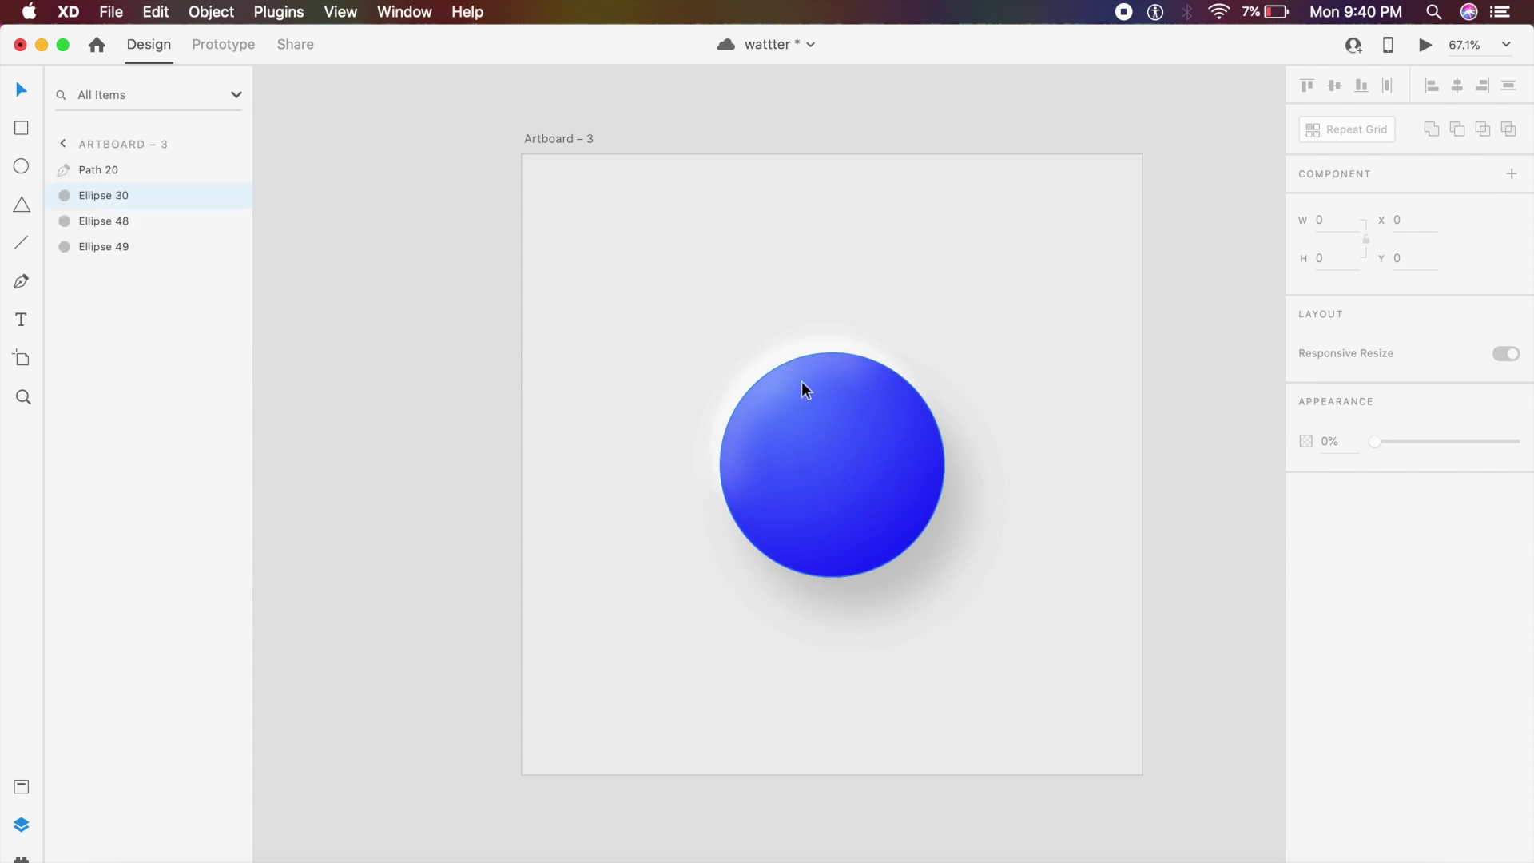
{"action": "left_click", "coordinate": [773, 372]}
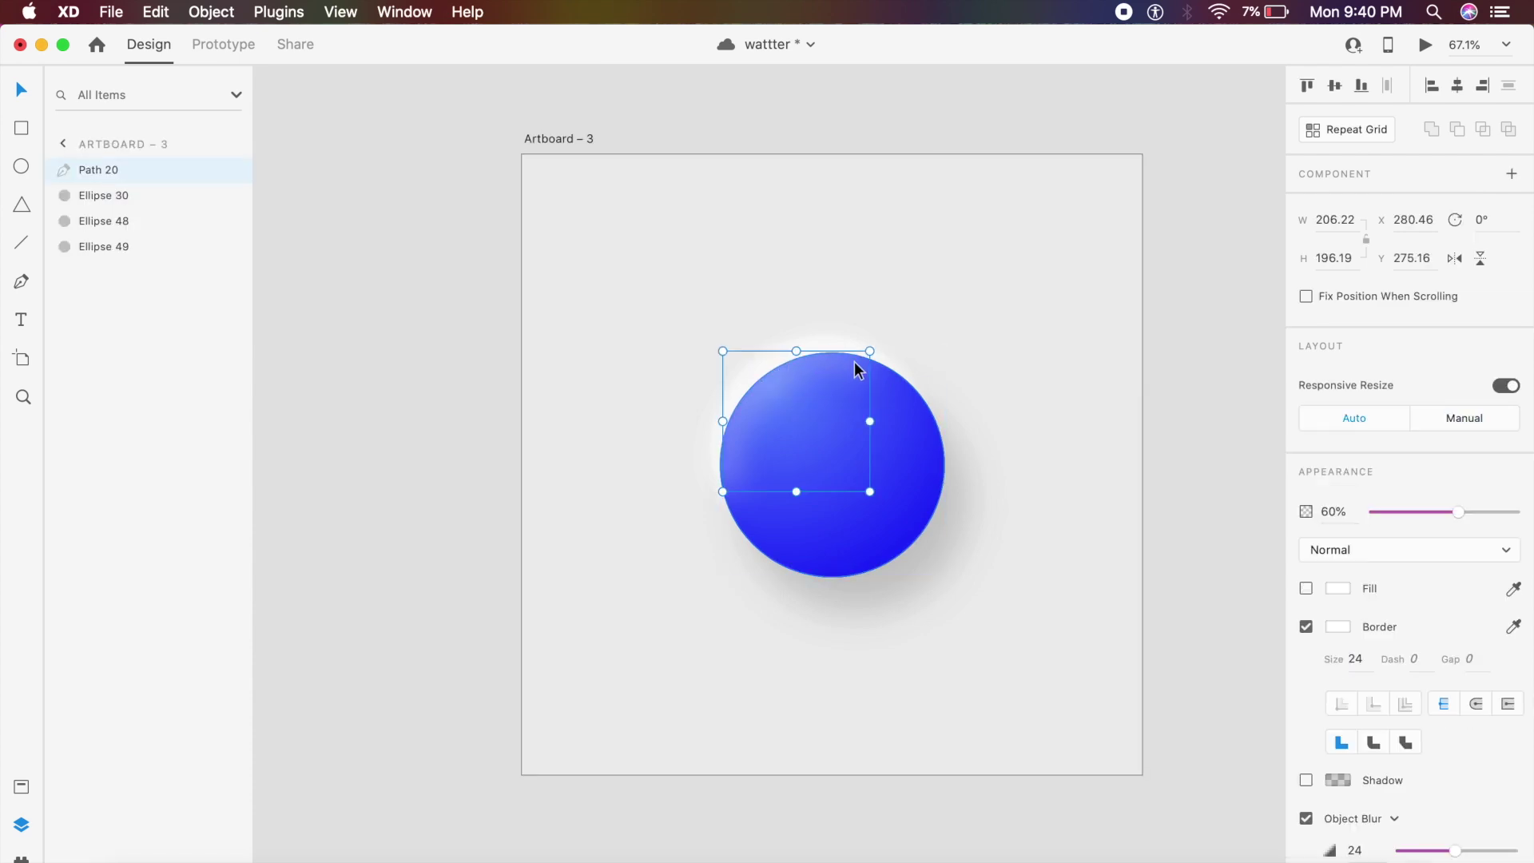
{"action": "left_click", "coordinate": [792, 382]}
{"action": "left_click_drag", "start_coordinate": [873, 452], "coordinate": [885, 478]}
{"action": "key", "text": "Delete"}
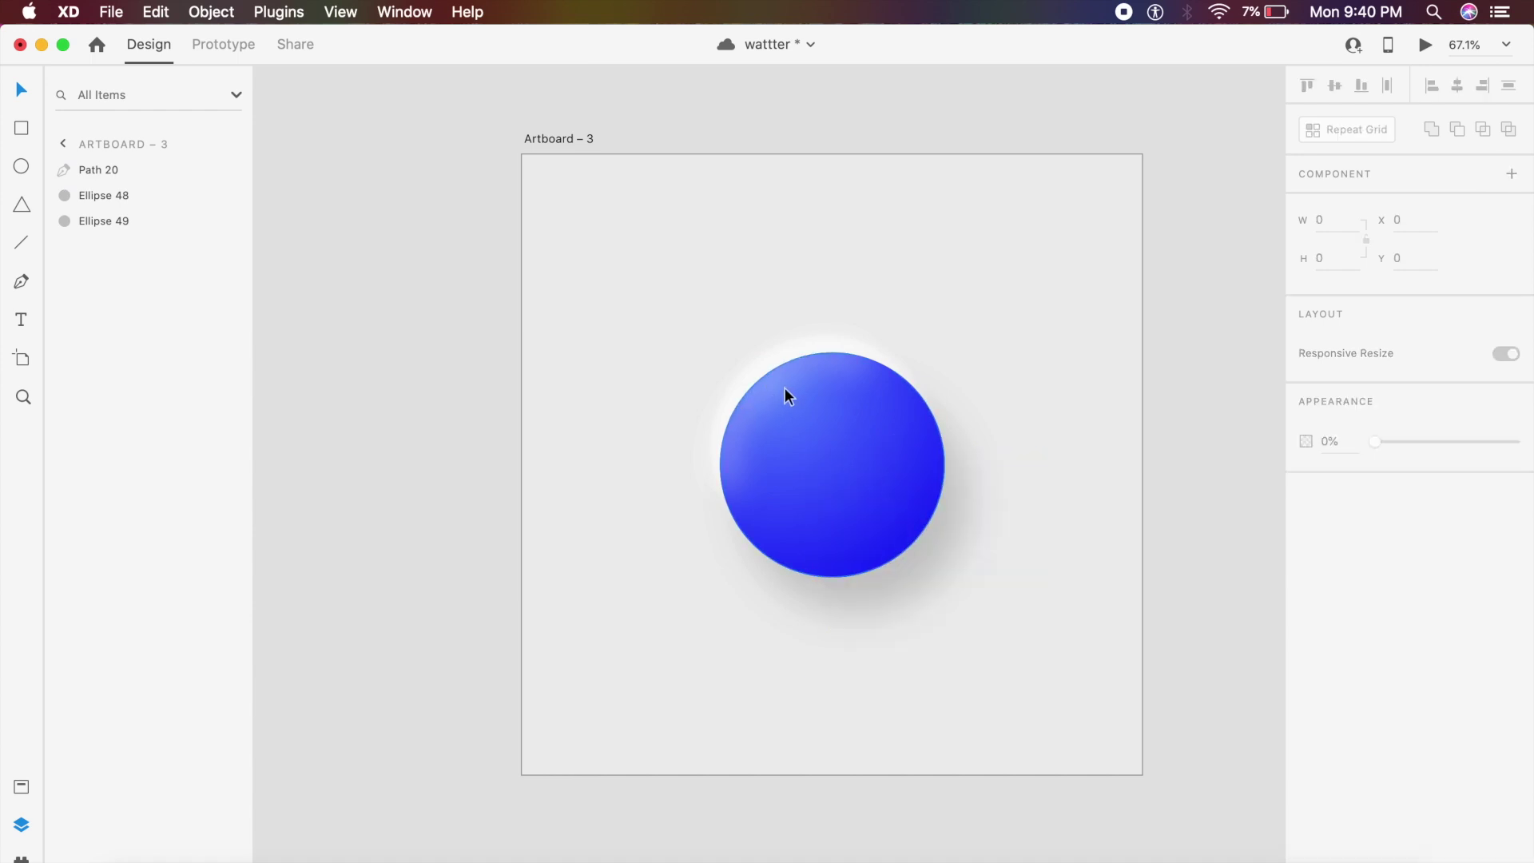
- Duplicate the curved highlight path, rotate the copy to 210° and place it beyond the circle's lower-right edge
{"action": "left_click", "coordinate": [778, 366]}
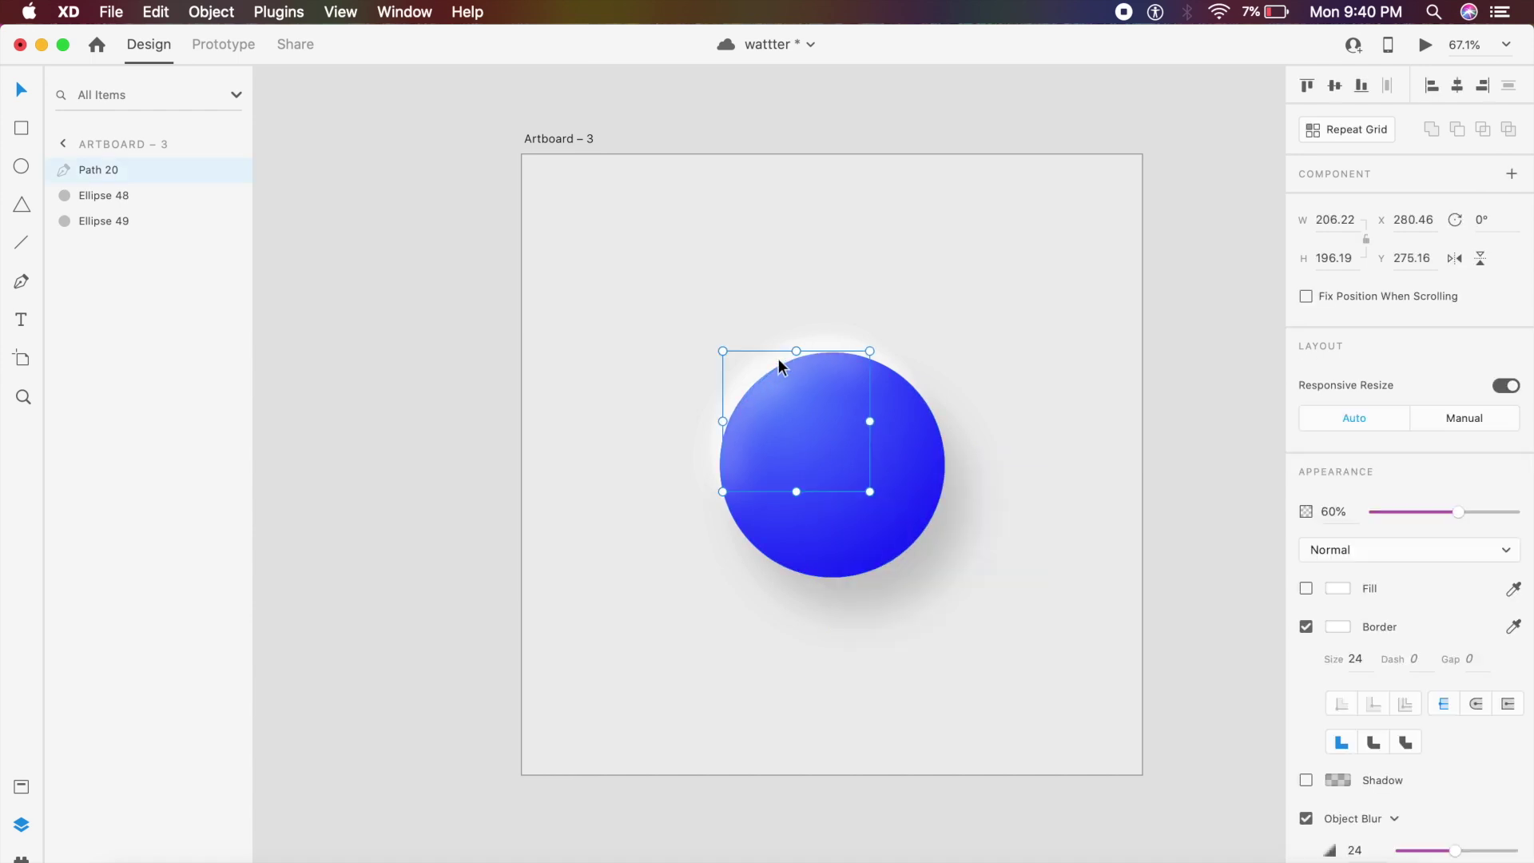
{"action": "scroll", "coordinate": [778, 358], "scroll_direction": "up", "scroll_amount": 3}
{"action": "left_click_drag", "start_coordinate": [773, 384], "coordinate": [959, 623]}
{"action": "left_click_drag", "start_coordinate": [1114, 585], "coordinate": [829, 706]}
- Change the copied path's border colour to dark grey #343434
{"action": "scroll", "coordinate": [829, 706], "scroll_direction": "down", "scroll_amount": 3}
{"action": "left_click", "coordinate": [1337, 627]}
{"action": "left_click", "coordinate": [1202, 593]}
{"action": "left_click_drag", "start_coordinate": [1201, 593], "coordinate": [1076, 644]}
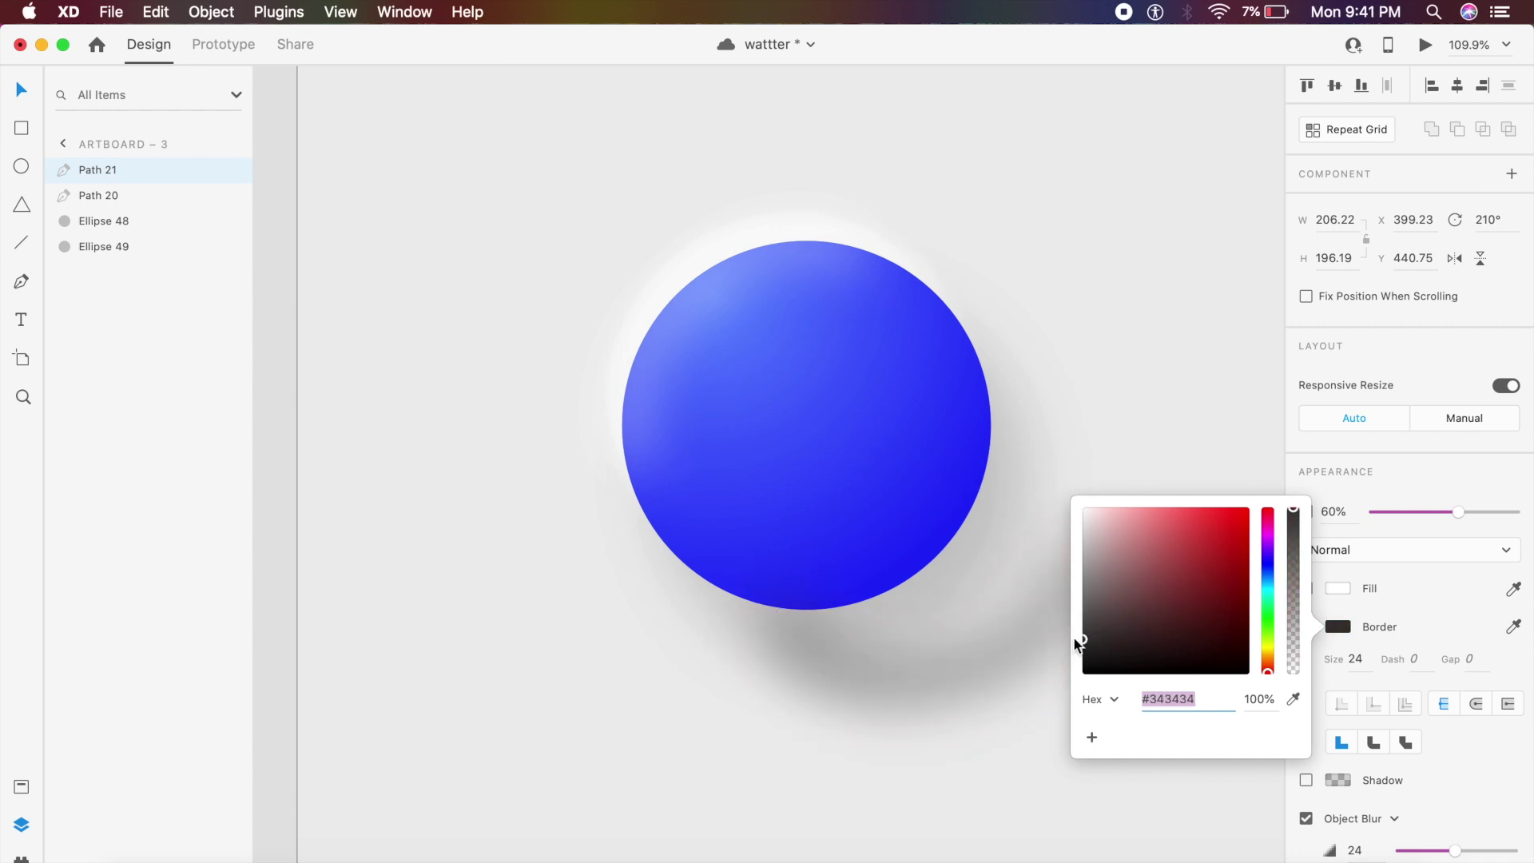
{"action": "left_click", "coordinate": [979, 662]}
- Rotate the dark path to 195°, fit it inside the circle's lower-right edge and lower its opacity
{"action": "left_click_drag", "start_coordinate": [1093, 554], "coordinate": [1081, 520]}
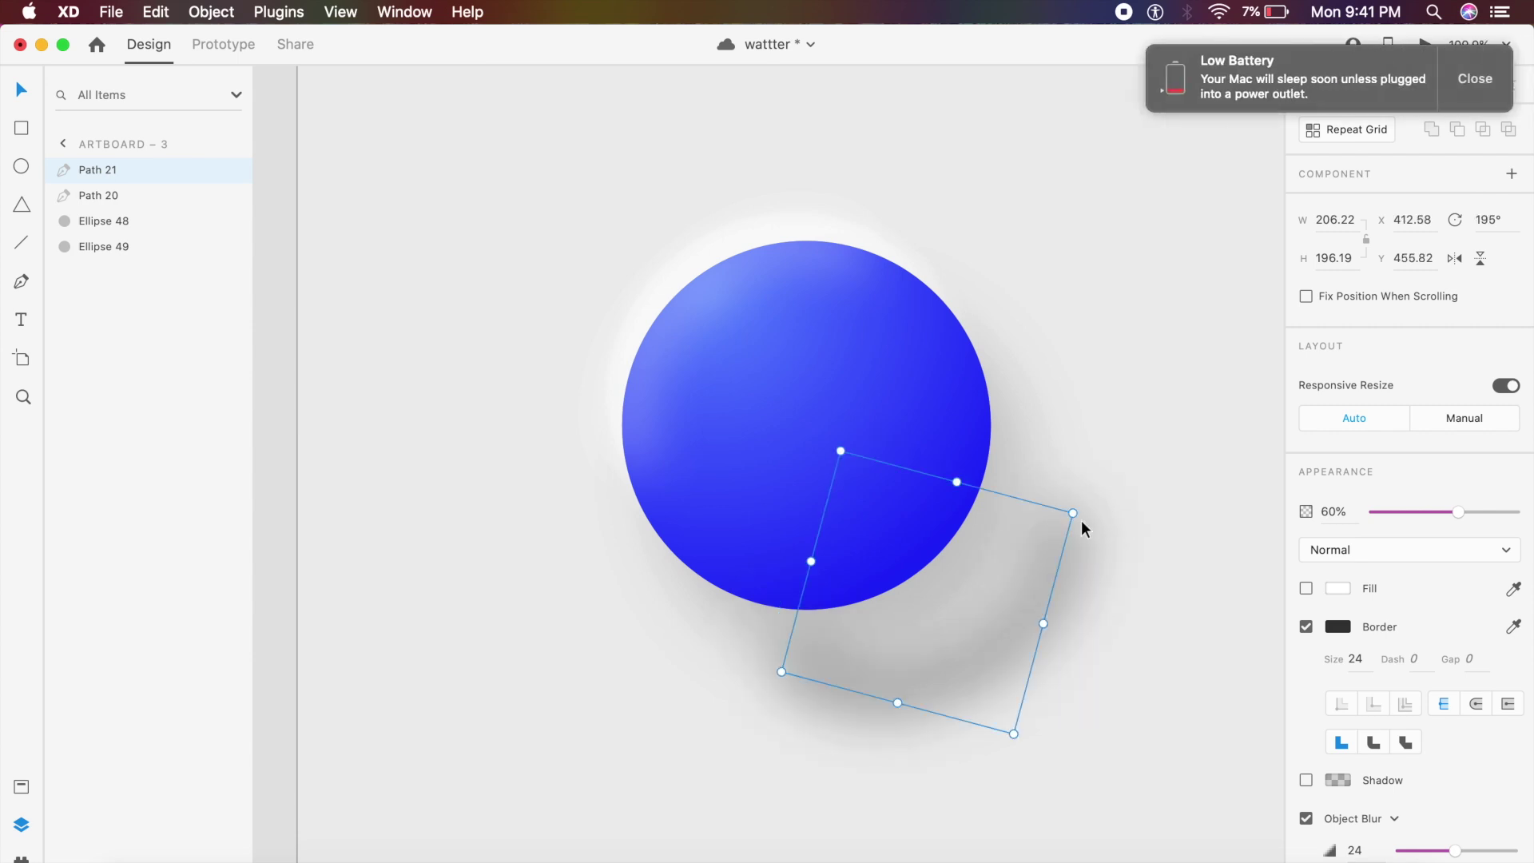
{"action": "left_click_drag", "start_coordinate": [1020, 628], "coordinate": [945, 531]}
{"action": "left_click_drag", "start_coordinate": [1459, 513], "coordinate": [1414, 514]}
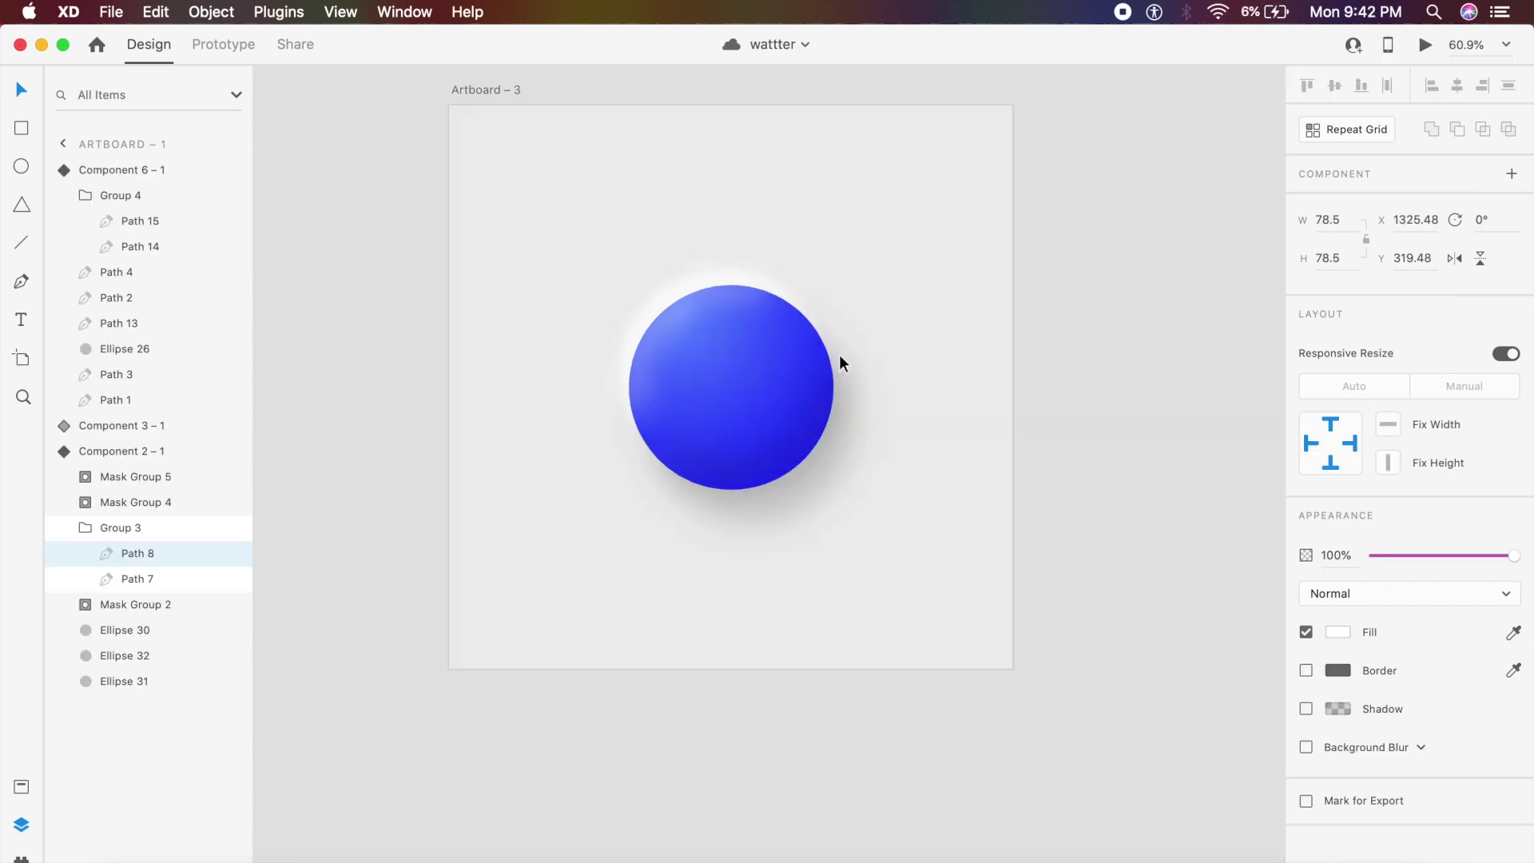
- Paste the white search icon onto Artboard – 3 and centre it on the blue circle
{"action": "scroll", "coordinate": [840, 357], "scroll_direction": "up", "scroll_amount": 2}
{"action": "key", "text": "super+v"}
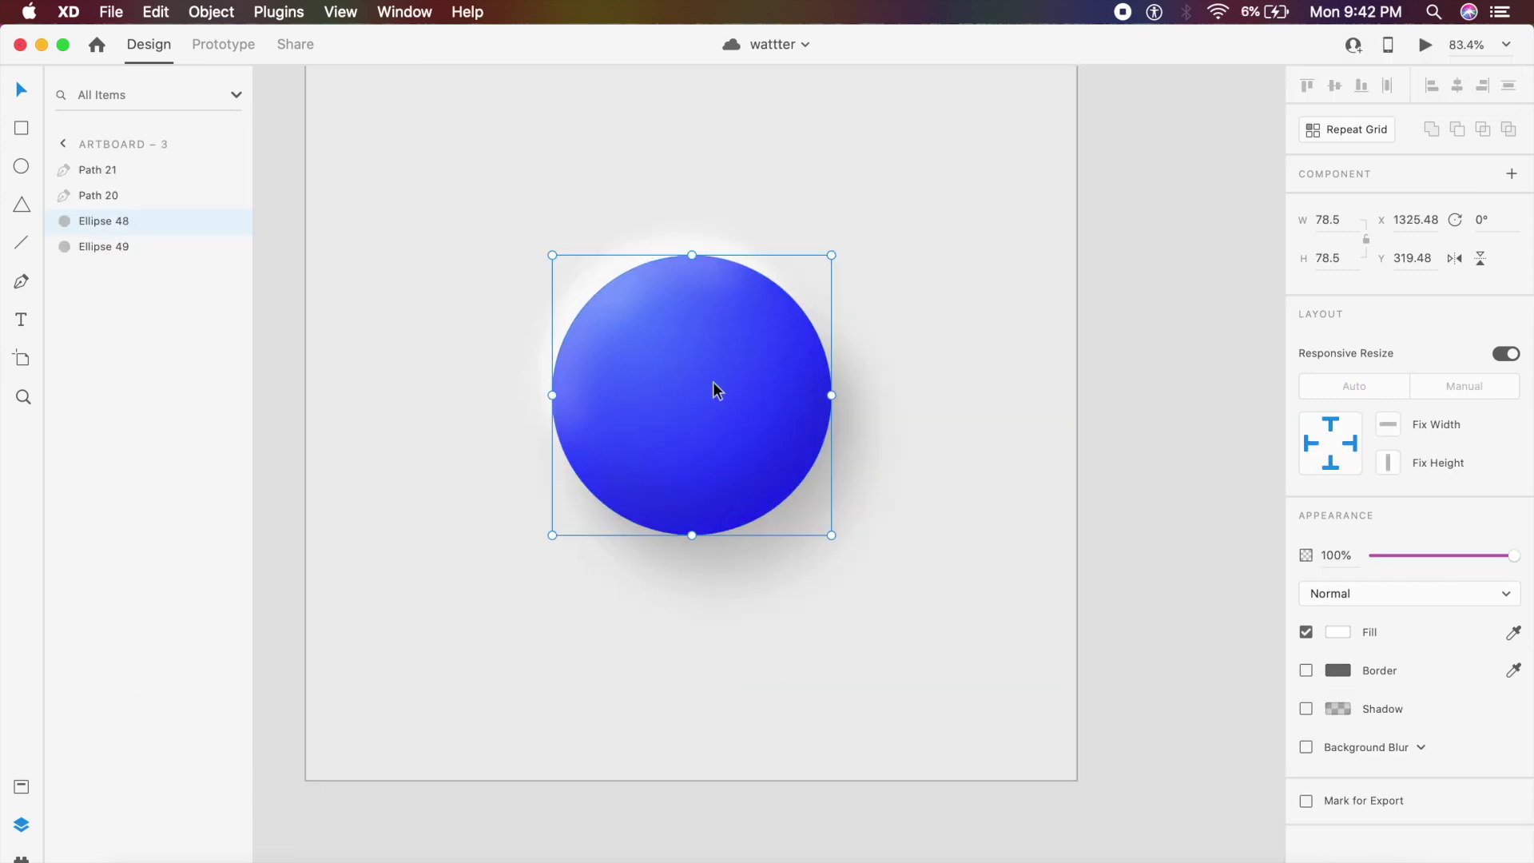
{"action": "left_click_drag", "start_coordinate": [719, 422], "coordinate": [714, 401]}
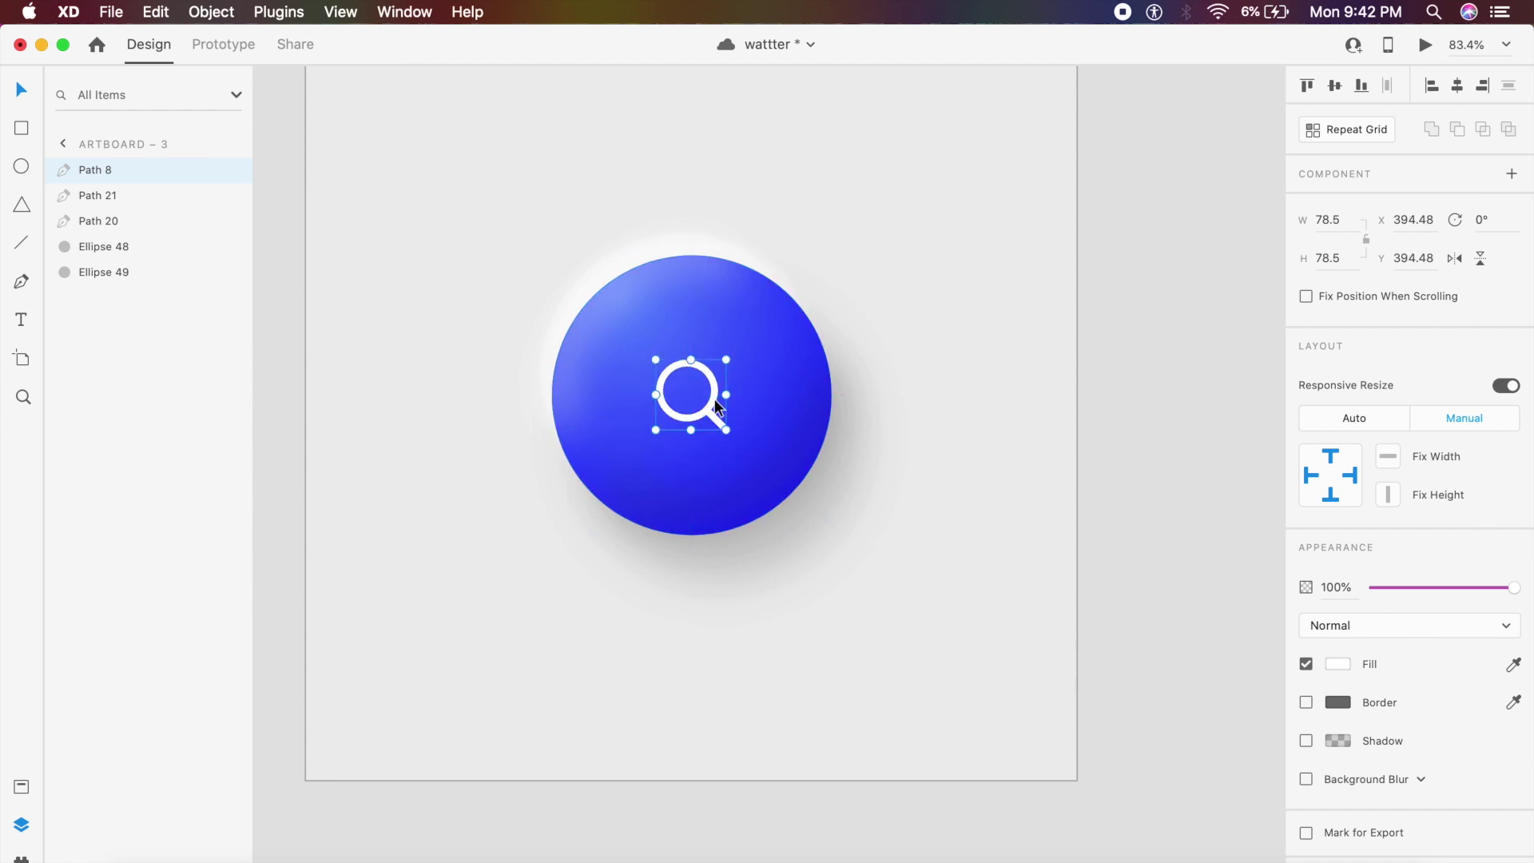
{"action": "left_click", "coordinate": [901, 357]}
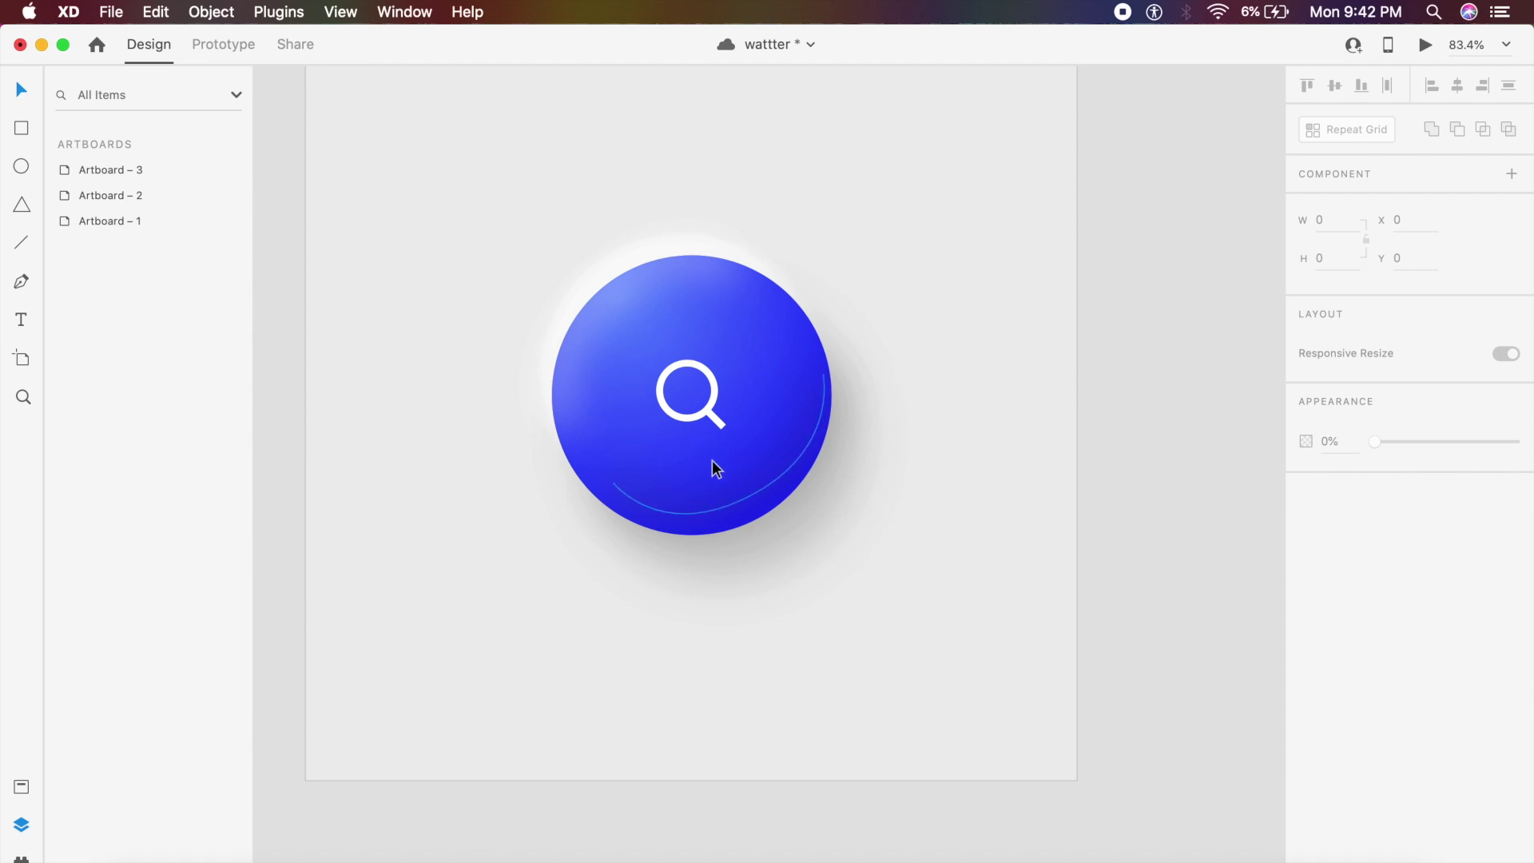
- Make a component from the search icon, both highlight paths and both circles of the blue button
{"action": "left_click", "coordinate": [772, 448]}
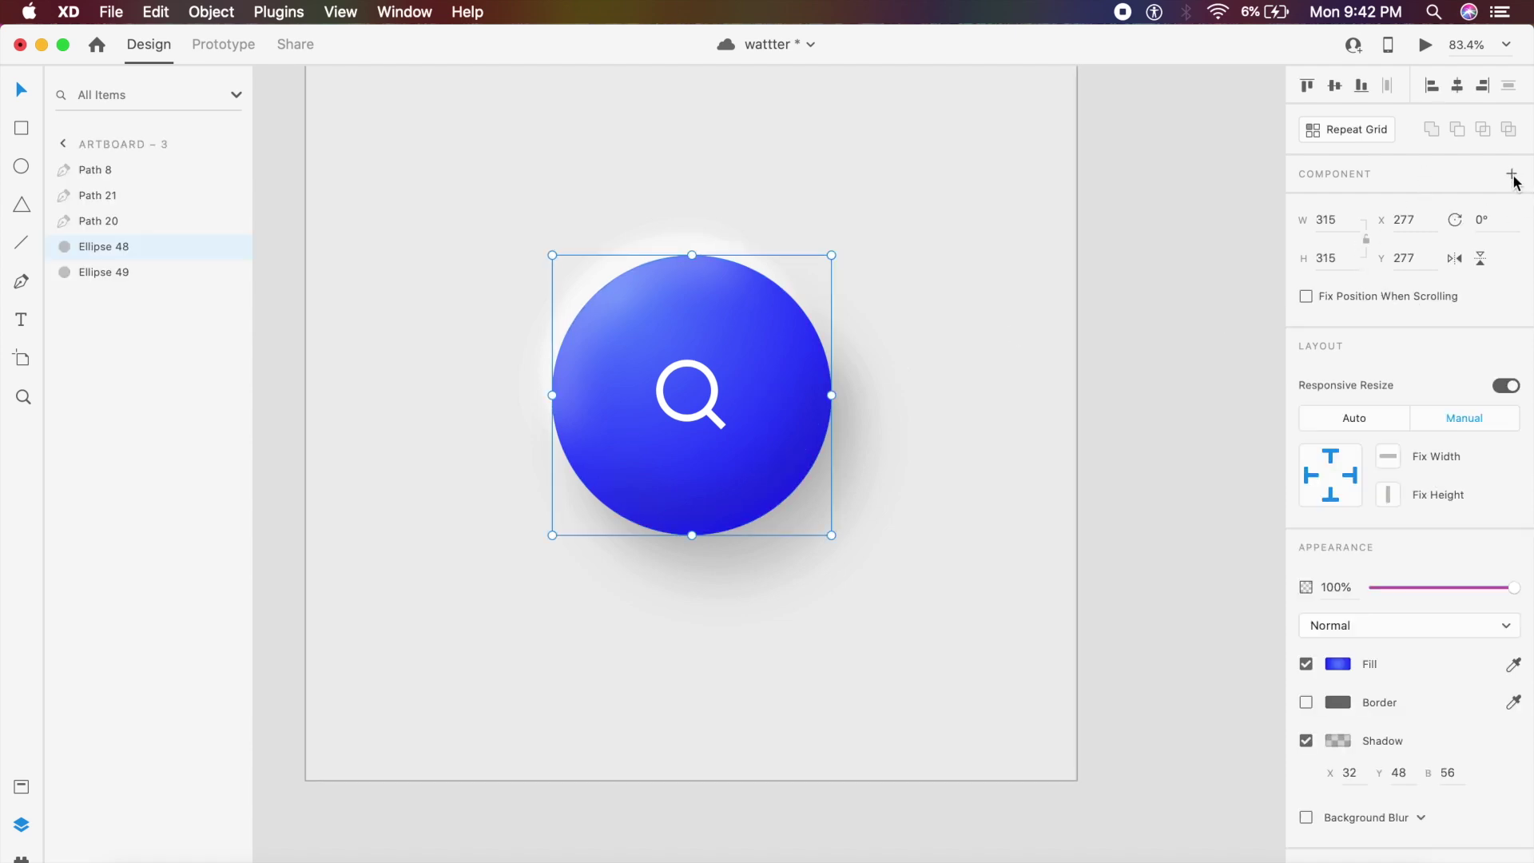
{"action": "left_click", "coordinate": [907, 280]}
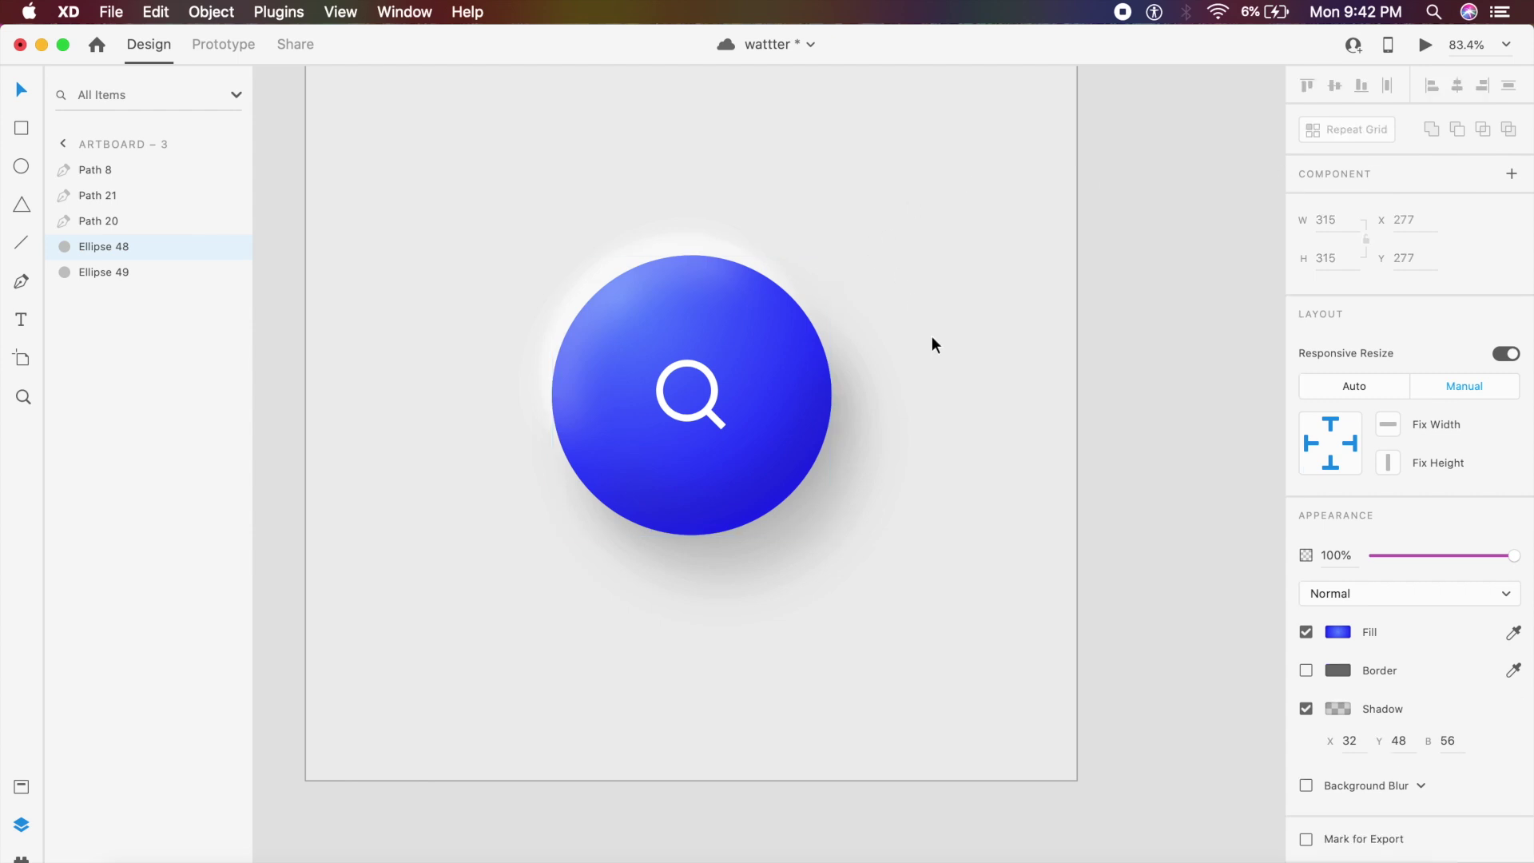
{"action": "left_click_drag", "start_coordinate": [928, 566], "coordinate": [542, 300]}
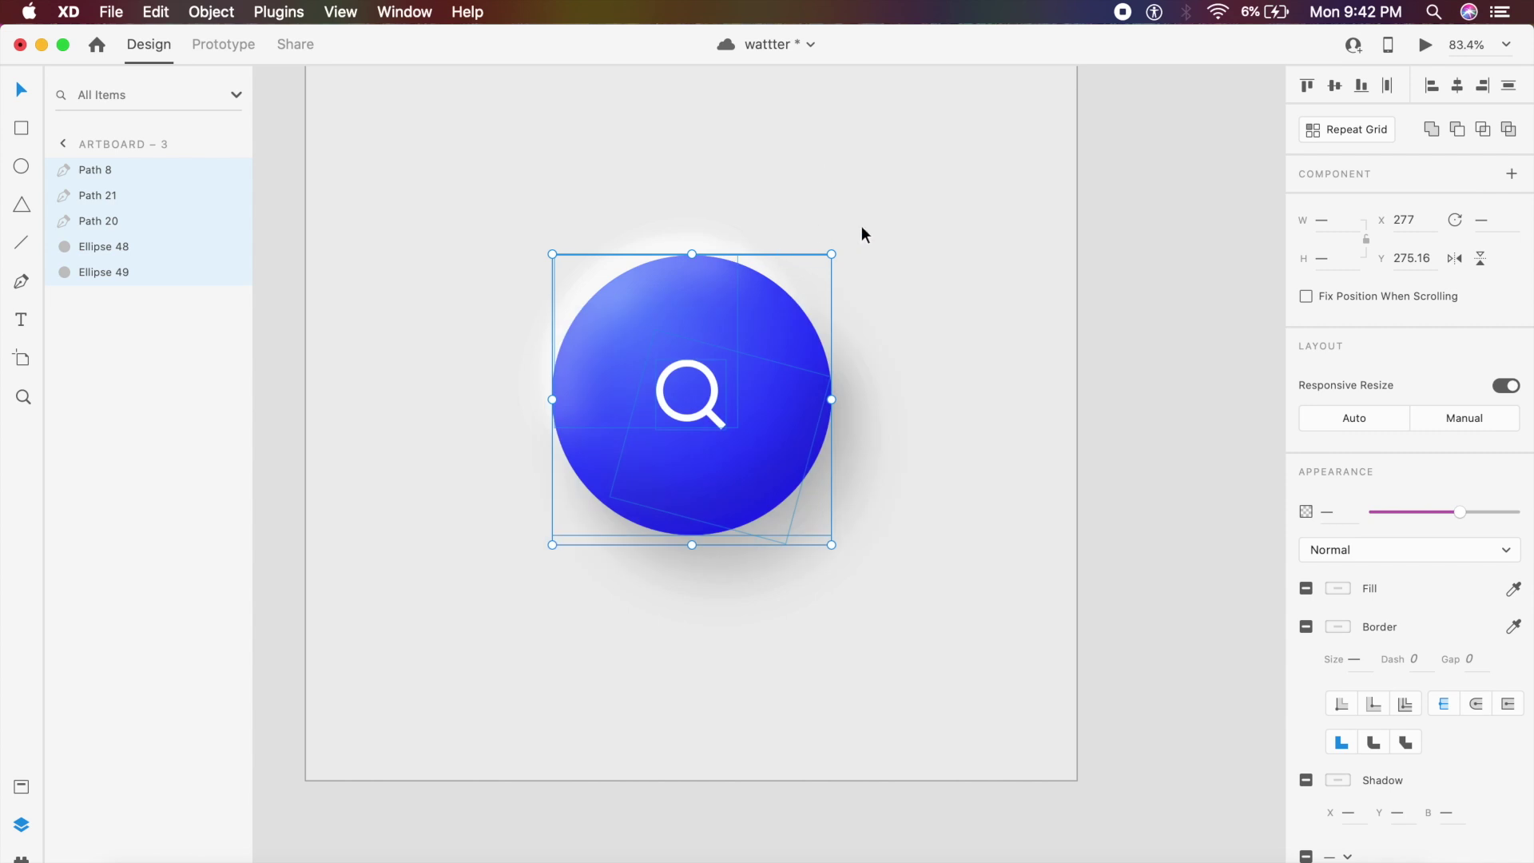
{"action": "key", "text": "super+k"}
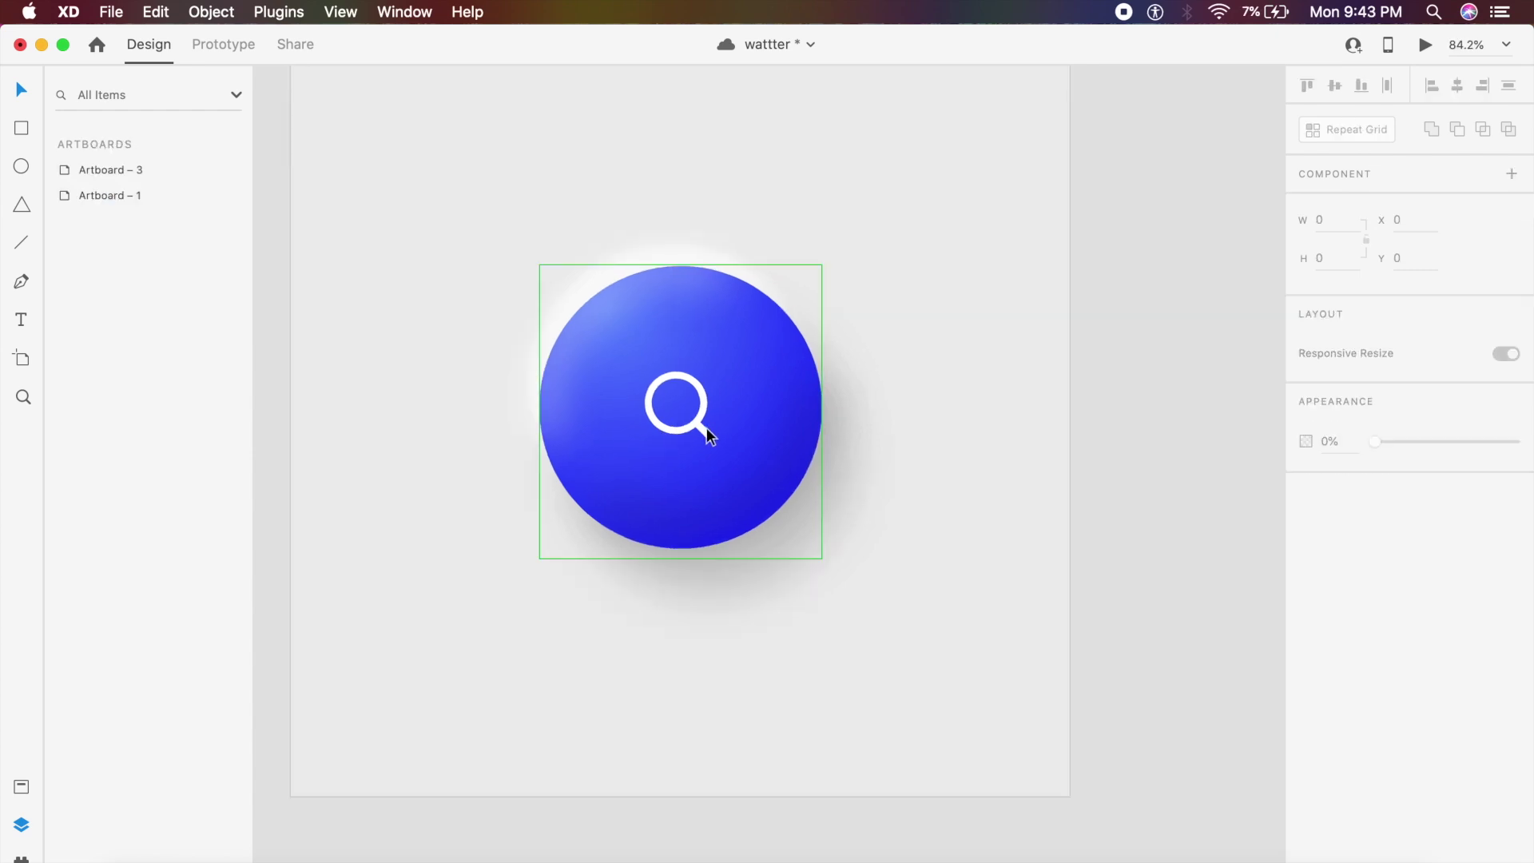
- Inside the component, duplicate the blue circle twice, placing the second copy at X 553, Y 623
{"action": "left_click", "coordinate": [756, 387]}
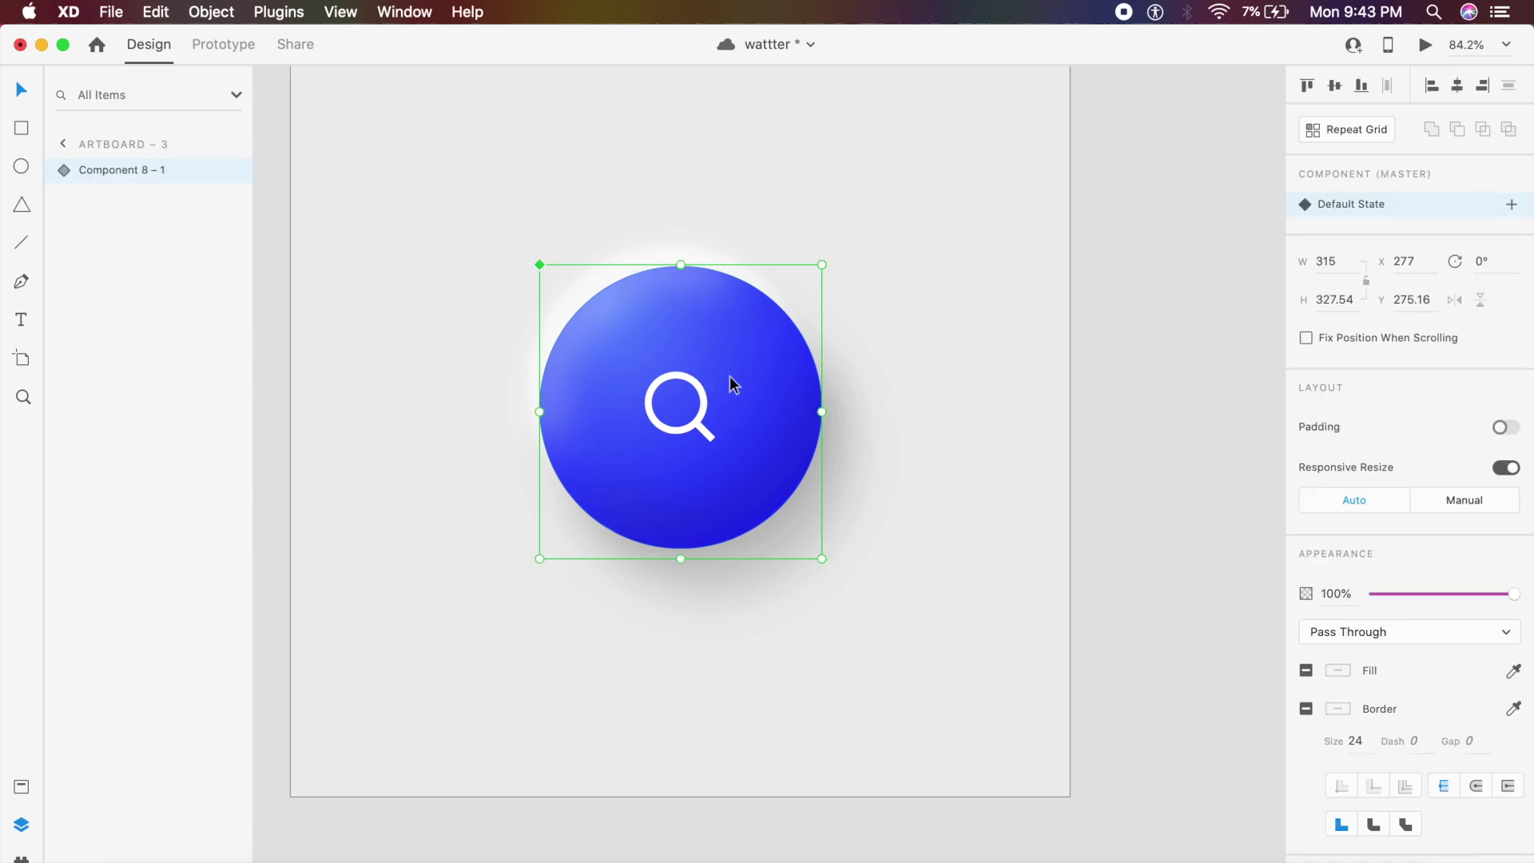
{"action": "double_click", "coordinate": [759, 356]}
{"action": "left_click_drag", "start_coordinate": [744, 314], "coordinate": [872, 767]}
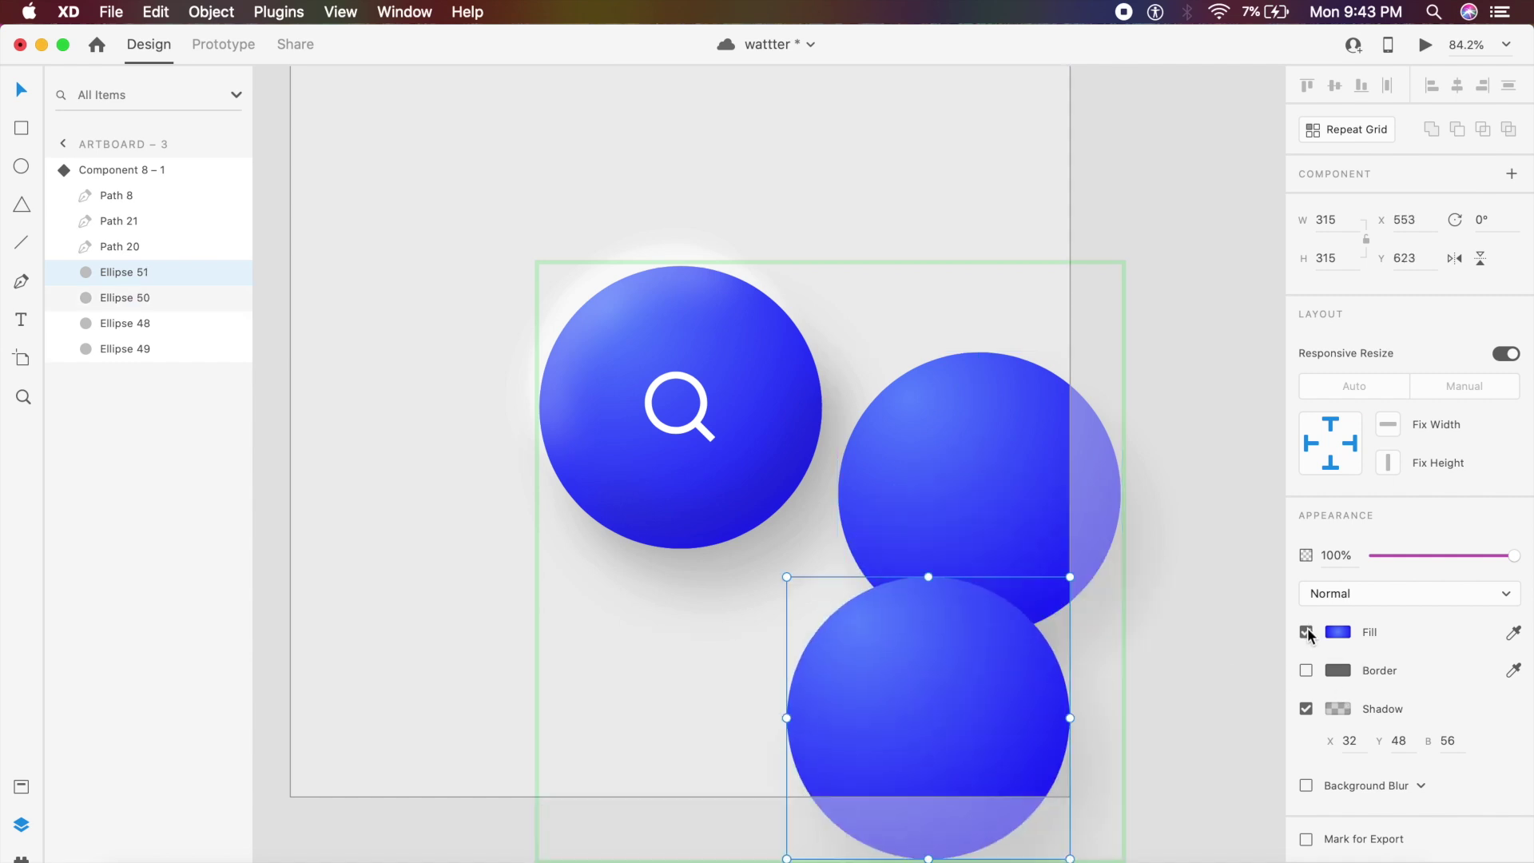
- Turn off the lower circle copy's fill and give it a border of size 24
{"action": "left_click", "coordinate": [1308, 633]}
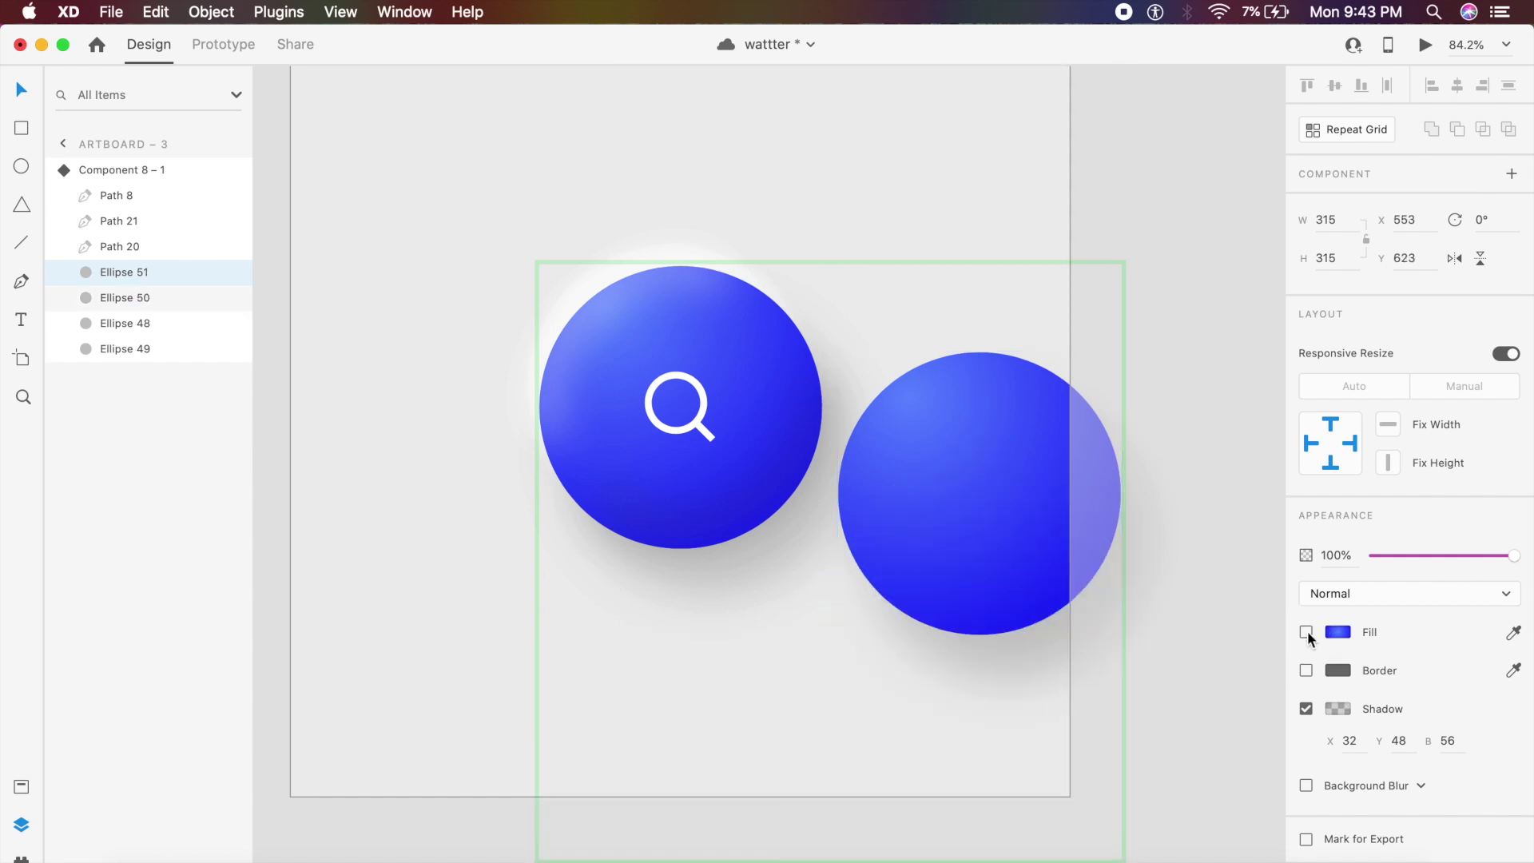
{"action": "left_click", "coordinate": [1307, 671]}
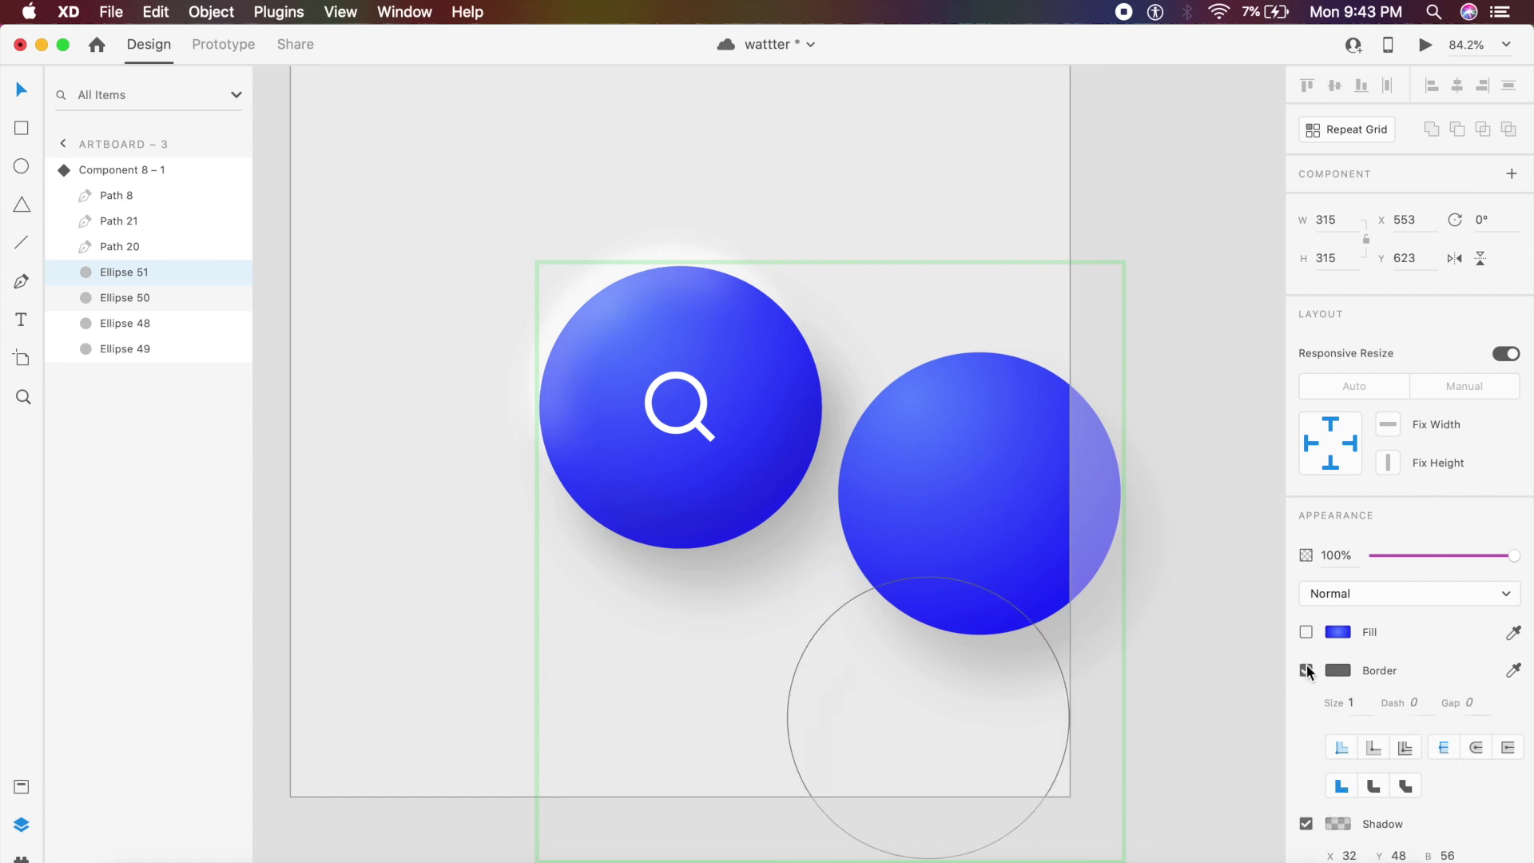
{"action": "left_click", "coordinate": [1368, 706]}
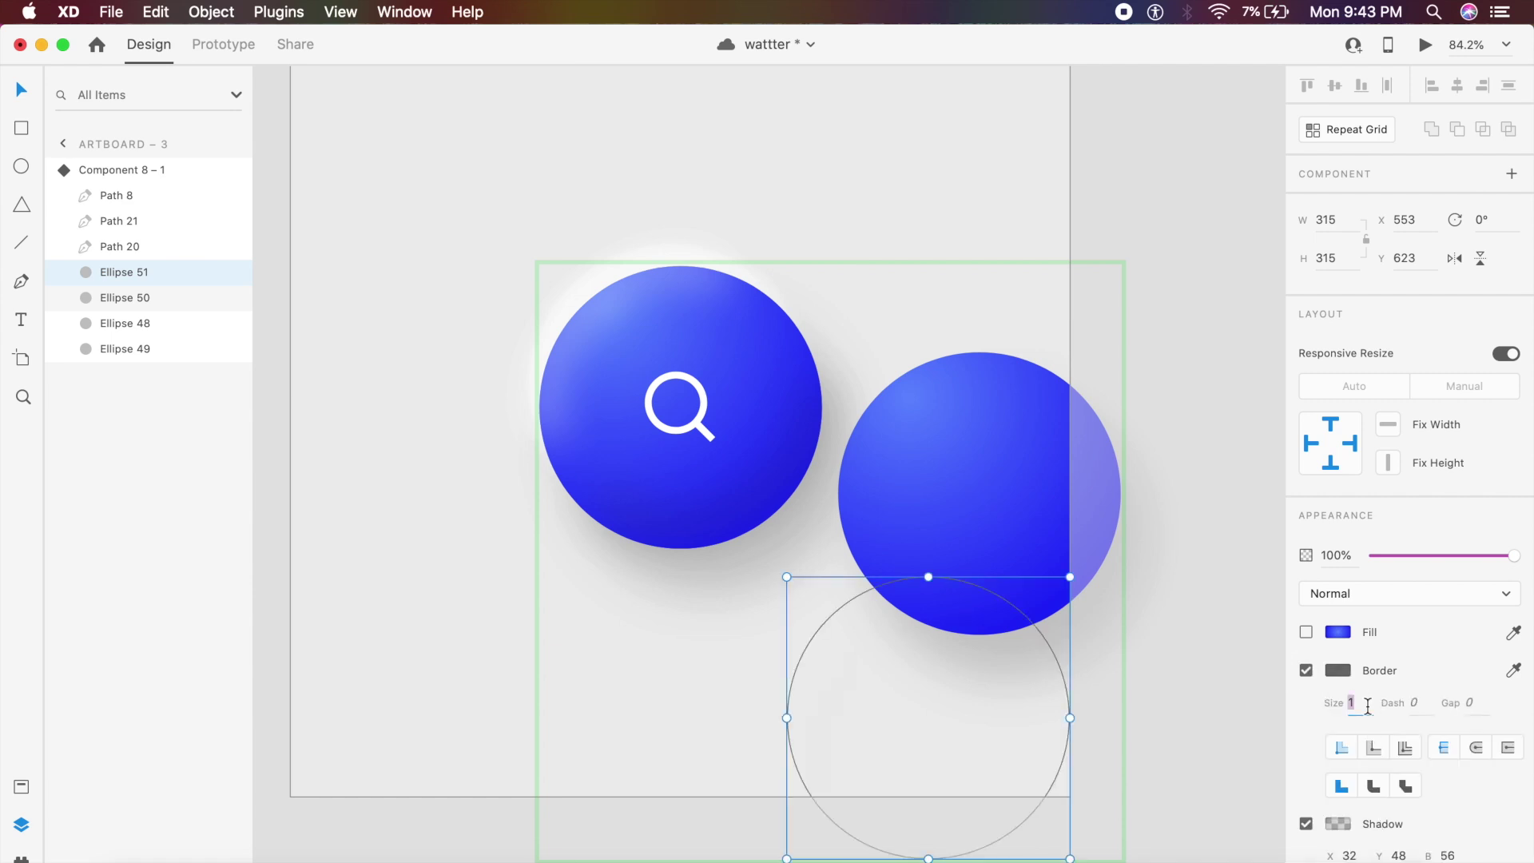
{"action": "type", "text": "24"}
{"action": "key", "text": "Return"}
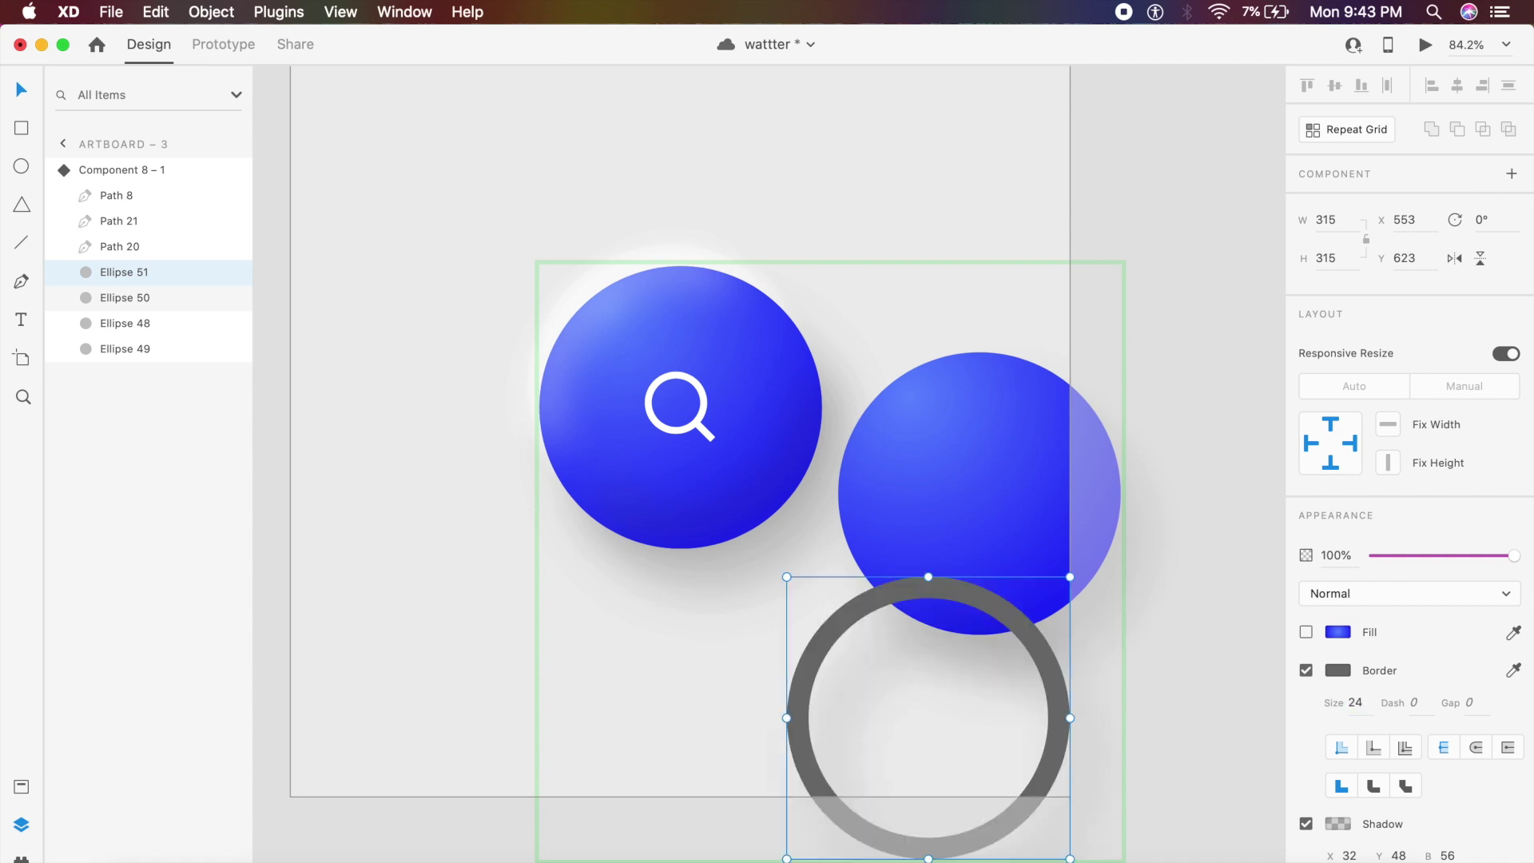
- Set the ring's border colour to #212121 and its opacity to 59%
{"action": "left_click", "coordinate": [1343, 671]}
{"action": "left_click_drag", "start_coordinate": [1107, 617], "coordinate": [1037, 696]}
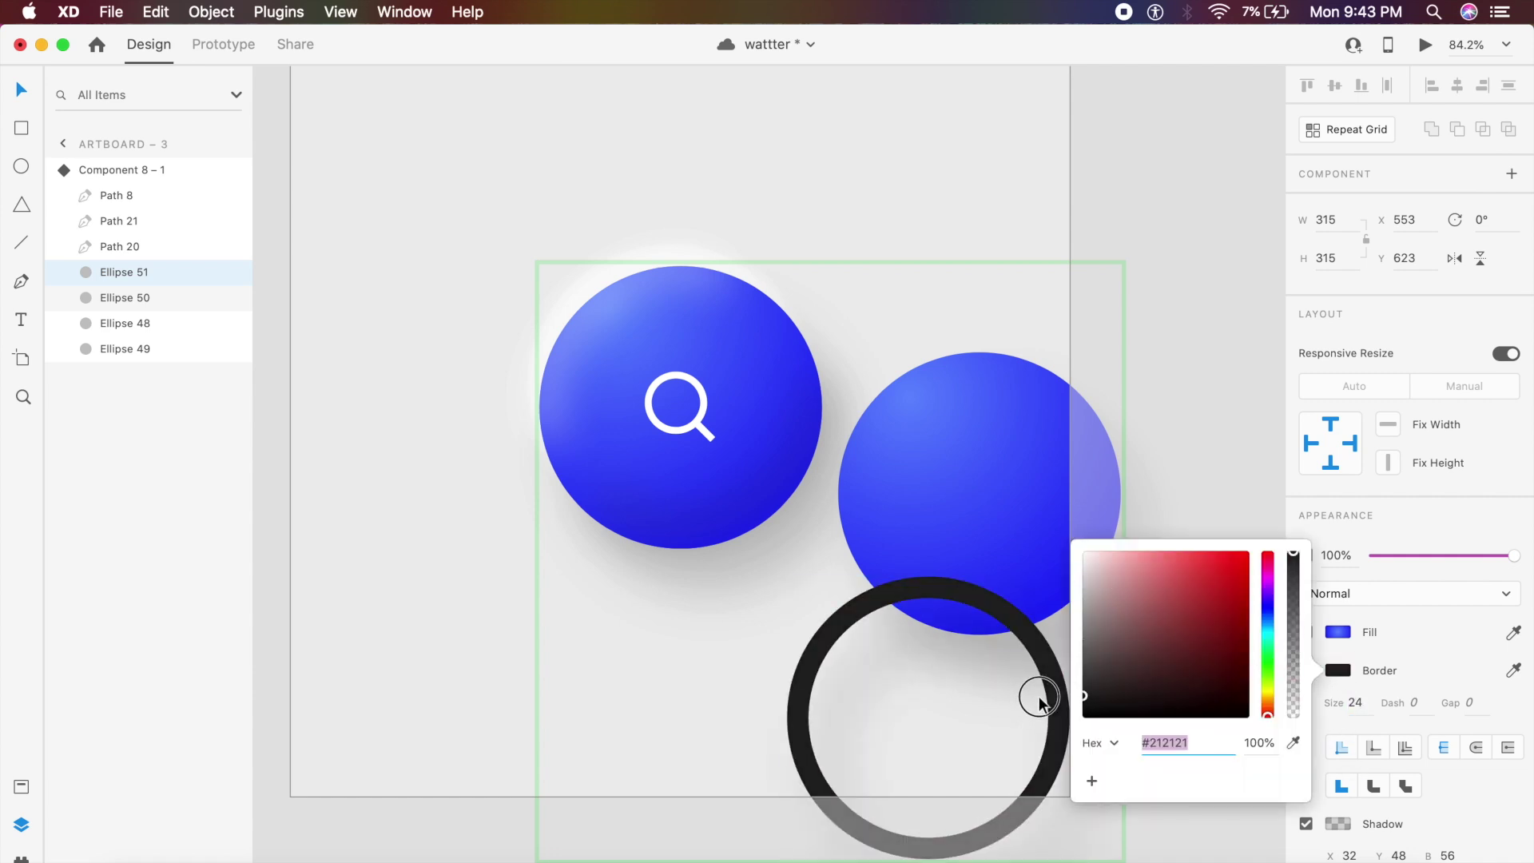
{"action": "left_click_drag", "start_coordinate": [1451, 562], "coordinate": [1457, 556]}
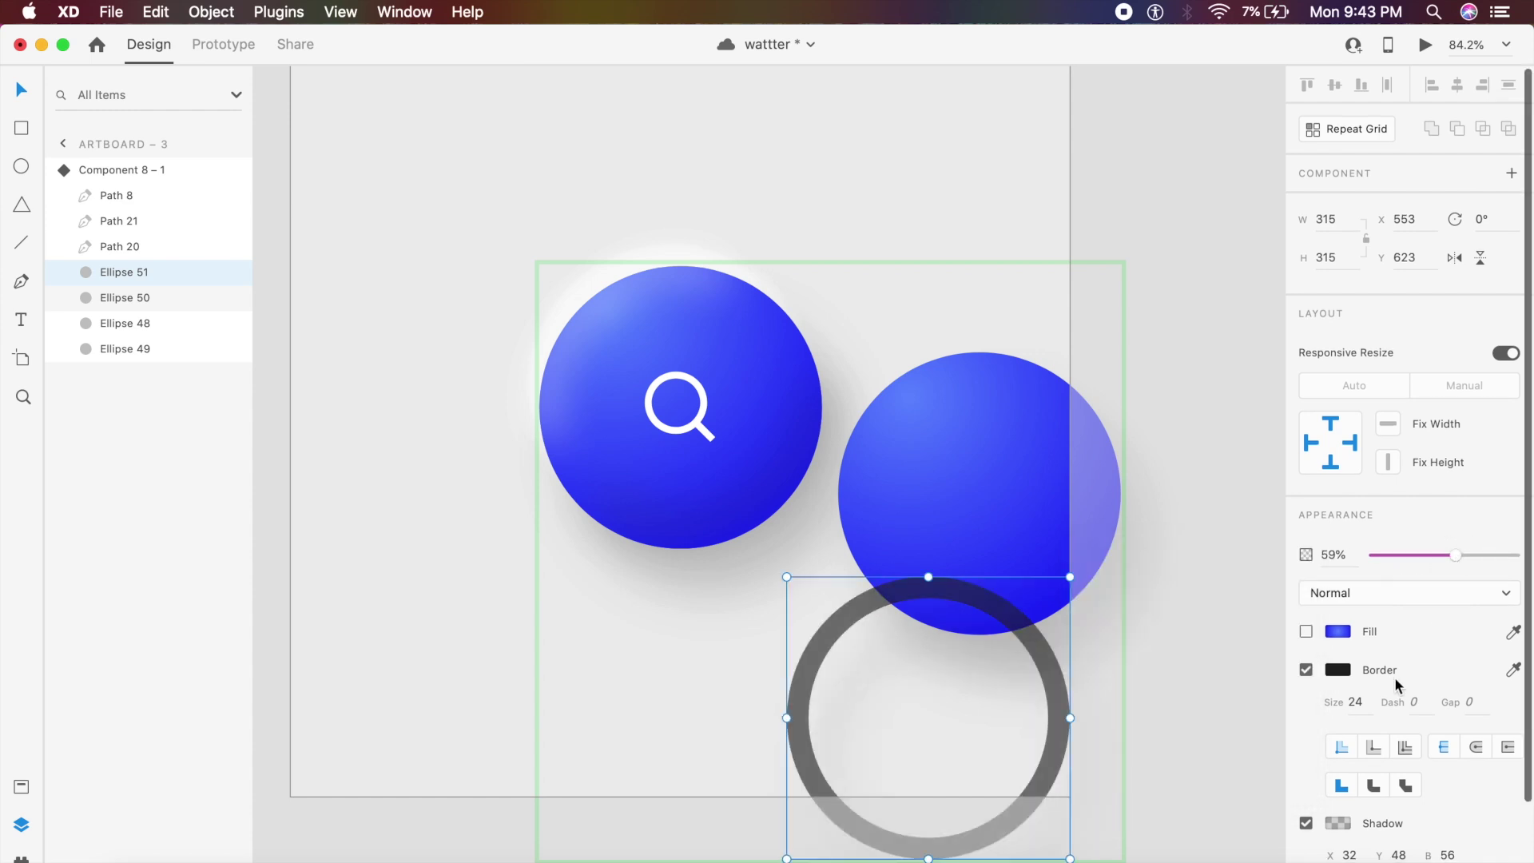
- Apply an Object Blur of 40 to the dark ring
{"action": "scroll", "coordinate": [1397, 684], "scroll_direction": "down", "scroll_amount": 2}
{"action": "scroll", "coordinate": [1323, 793], "scroll_direction": "down", "scroll_amount": 1}
{"action": "left_click", "coordinate": [1392, 856]}
{"action": "left_click", "coordinate": [1397, 833]}
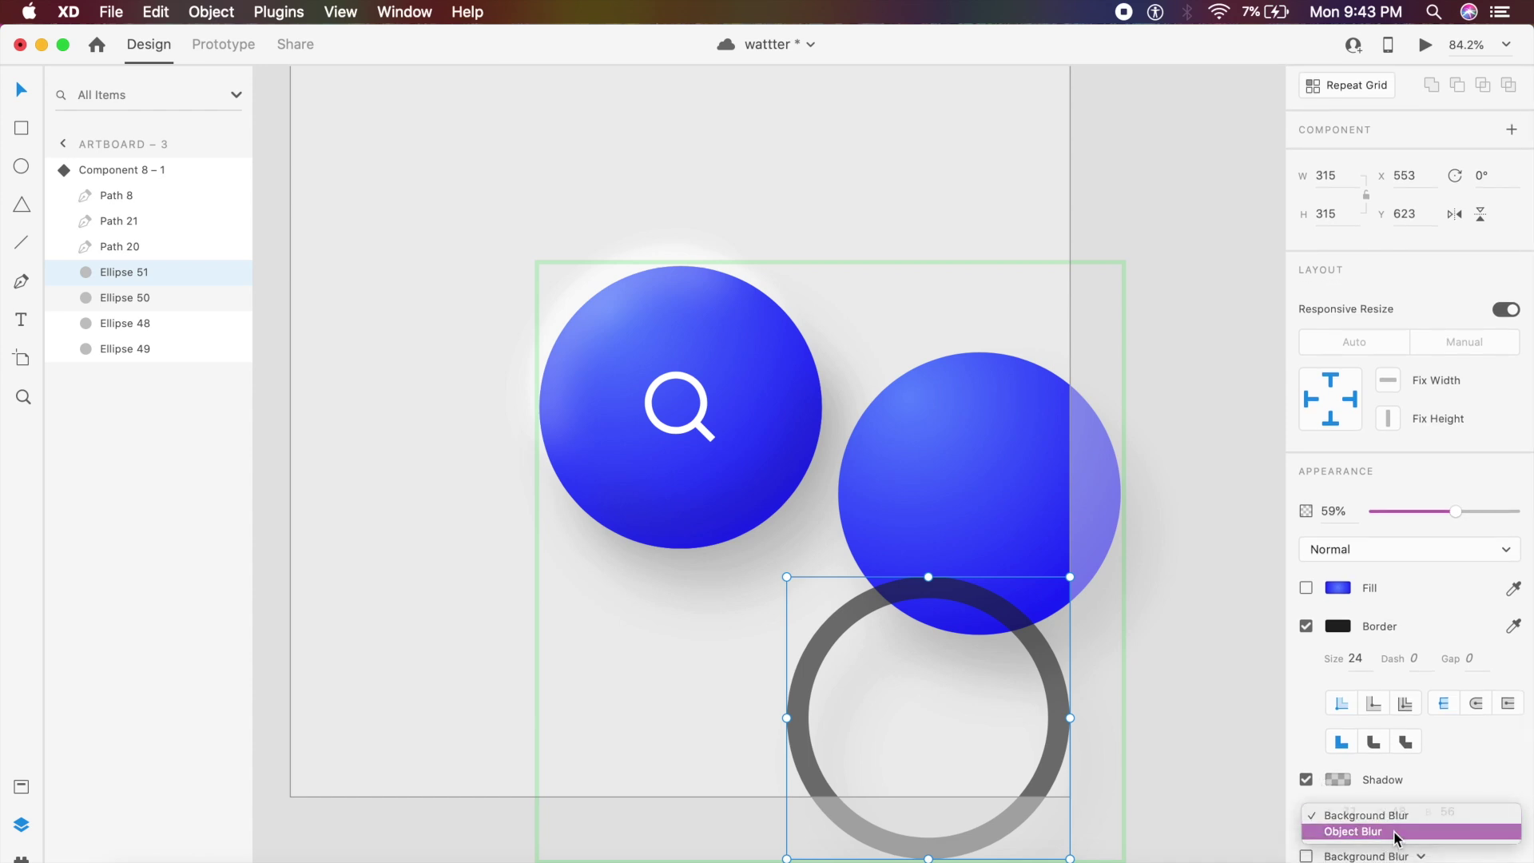
{"action": "scroll", "coordinate": [1397, 836], "scroll_direction": "down", "scroll_amount": 1}
{"action": "scroll", "coordinate": [1399, 839], "scroll_direction": "down", "scroll_amount": 3}
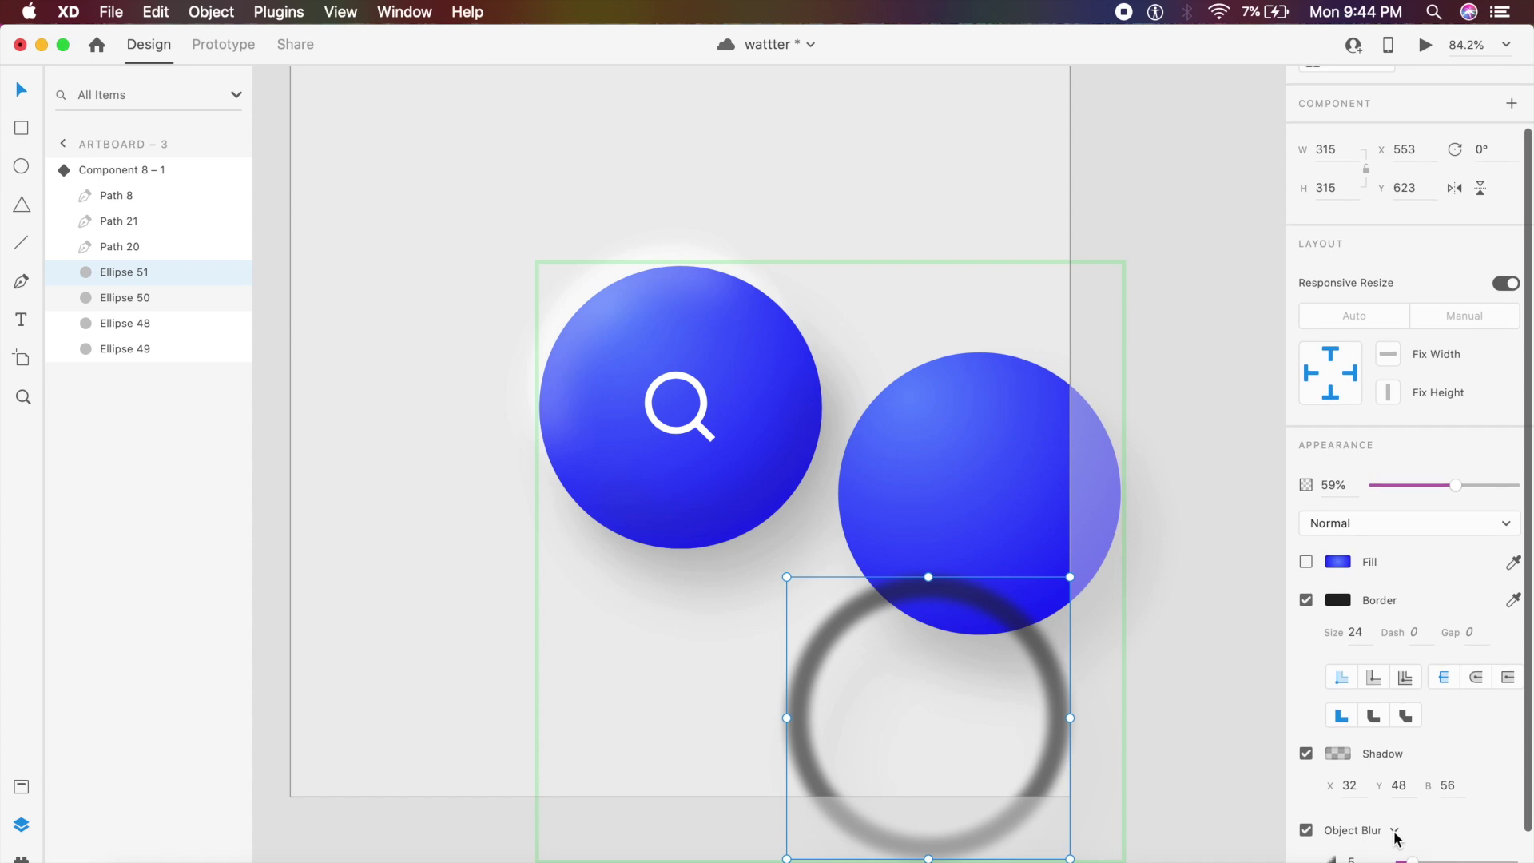
{"action": "left_click_drag", "start_coordinate": [1484, 853], "coordinate": [1491, 846]}
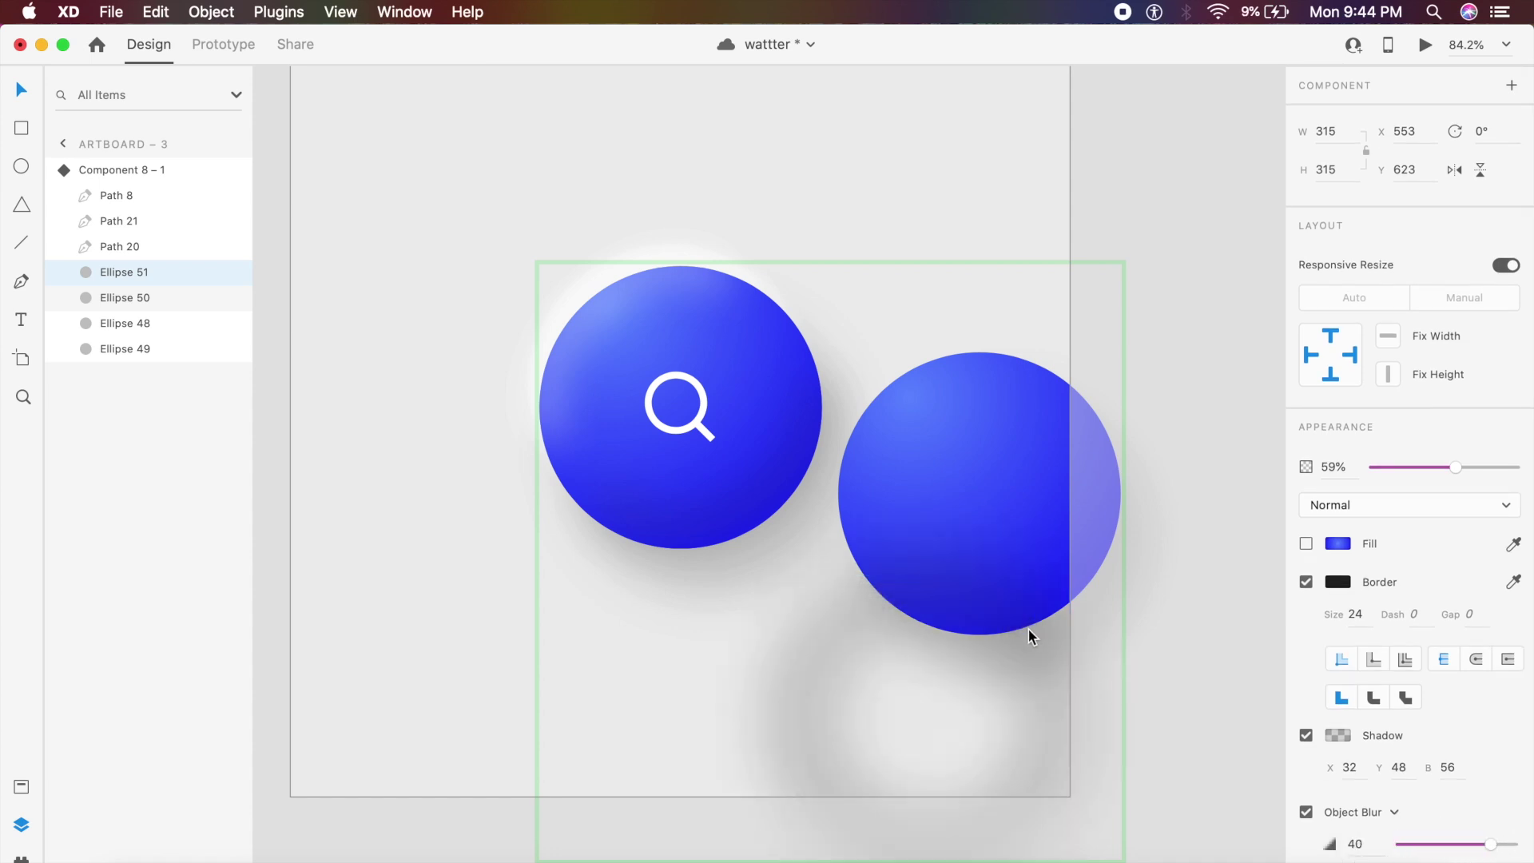
- Move the blurred ring over the remaining blue circle copy and stack it directly beneath that copy, Ellipse 50
{"action": "left_click_drag", "start_coordinate": [999, 631], "coordinate": [1002, 467]}
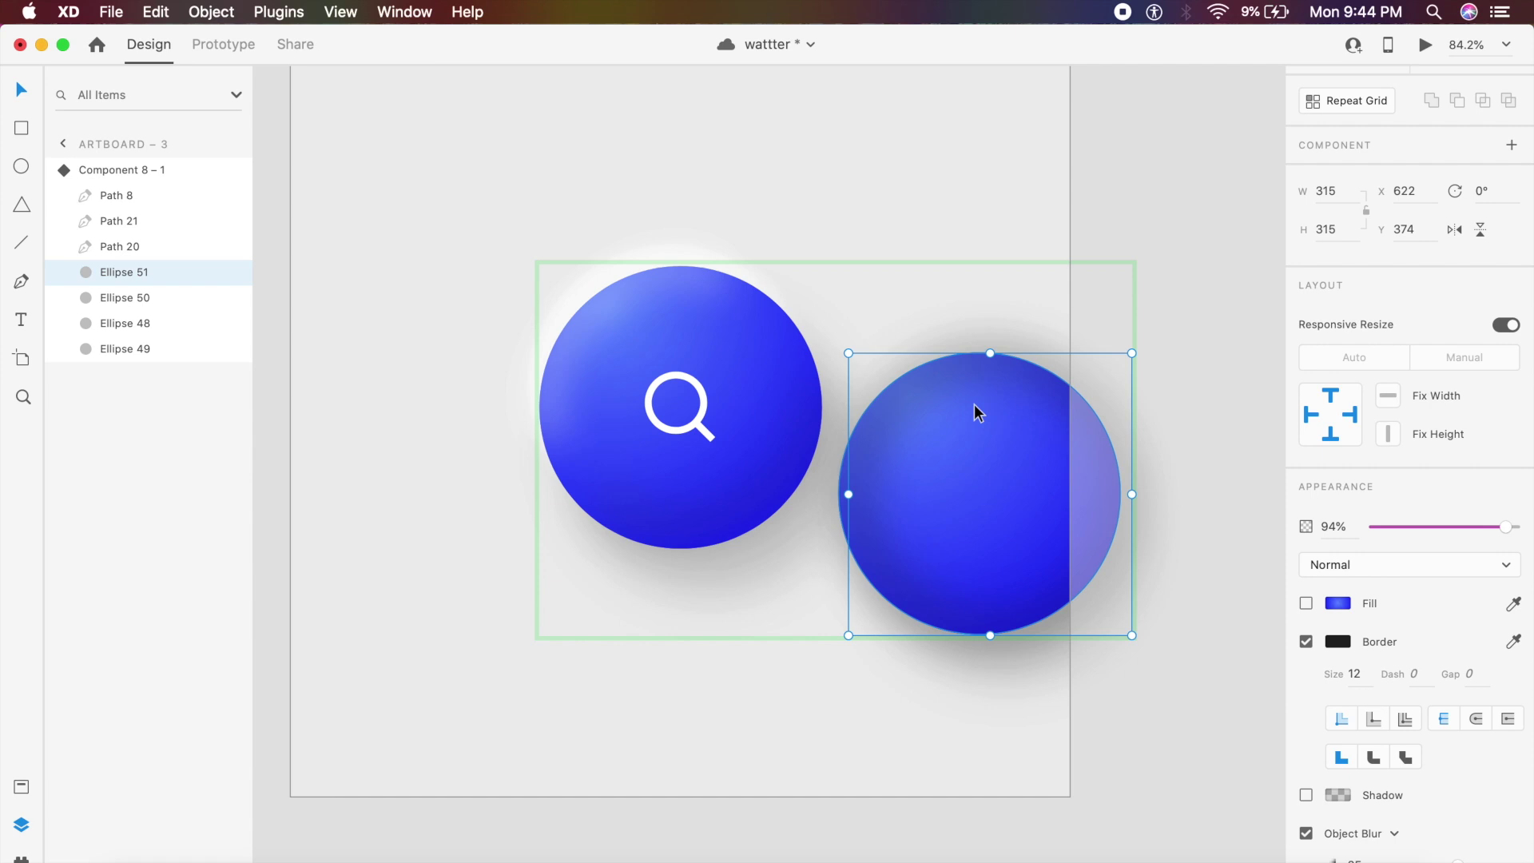
{"action": "left_click", "coordinate": [136, 286]}
{"action": "left_click_drag", "start_coordinate": [136, 294], "coordinate": [138, 319]}
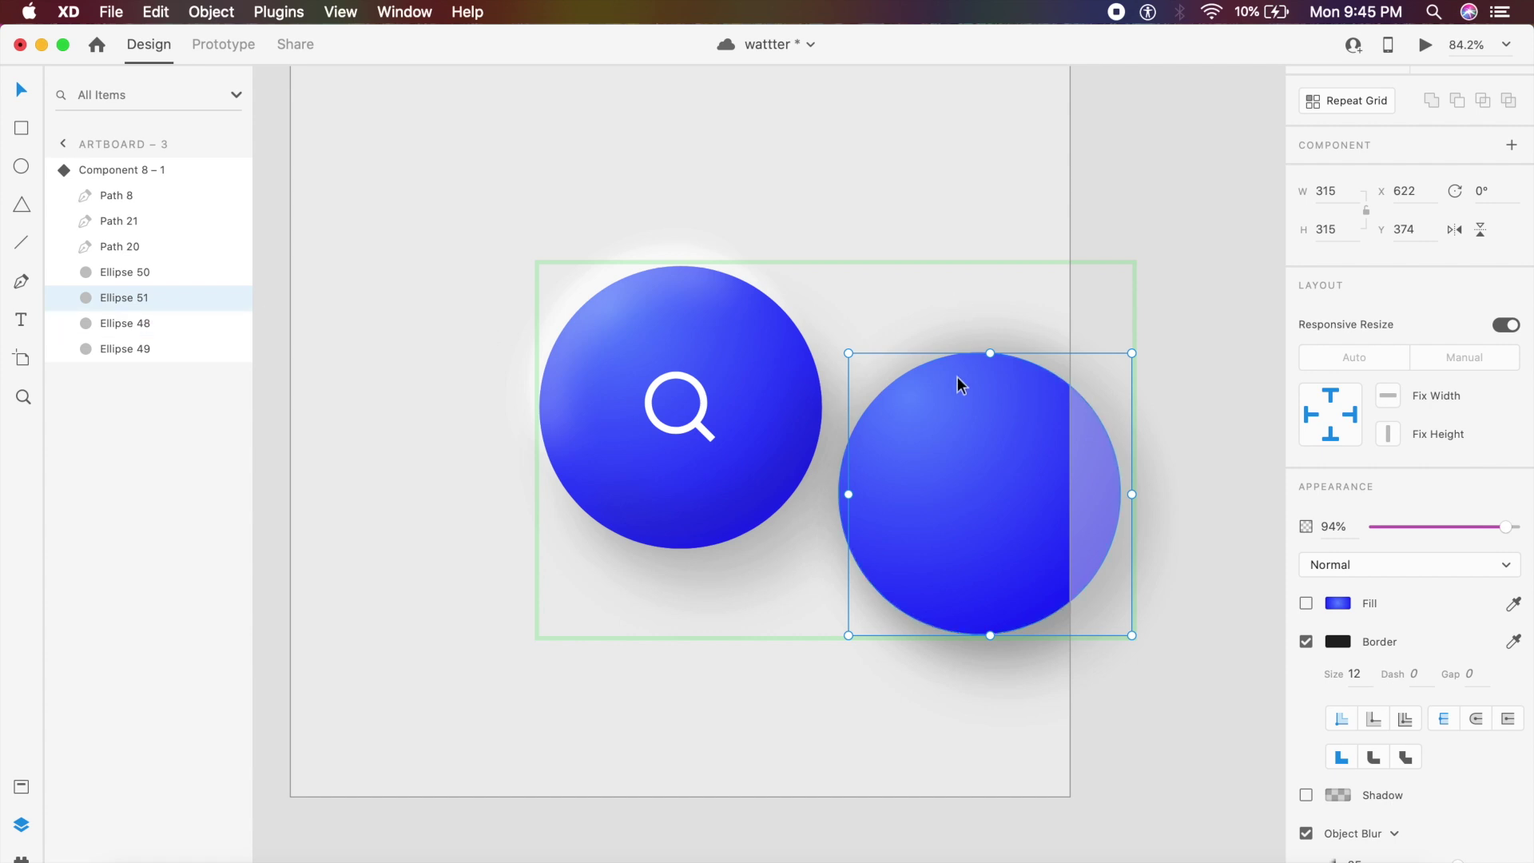
- Mask the blurred ring, Ellipse 51, with the blue circle copy, Ellipse 50
{"action": "left_click", "coordinate": [131, 276], "text": "shift"}
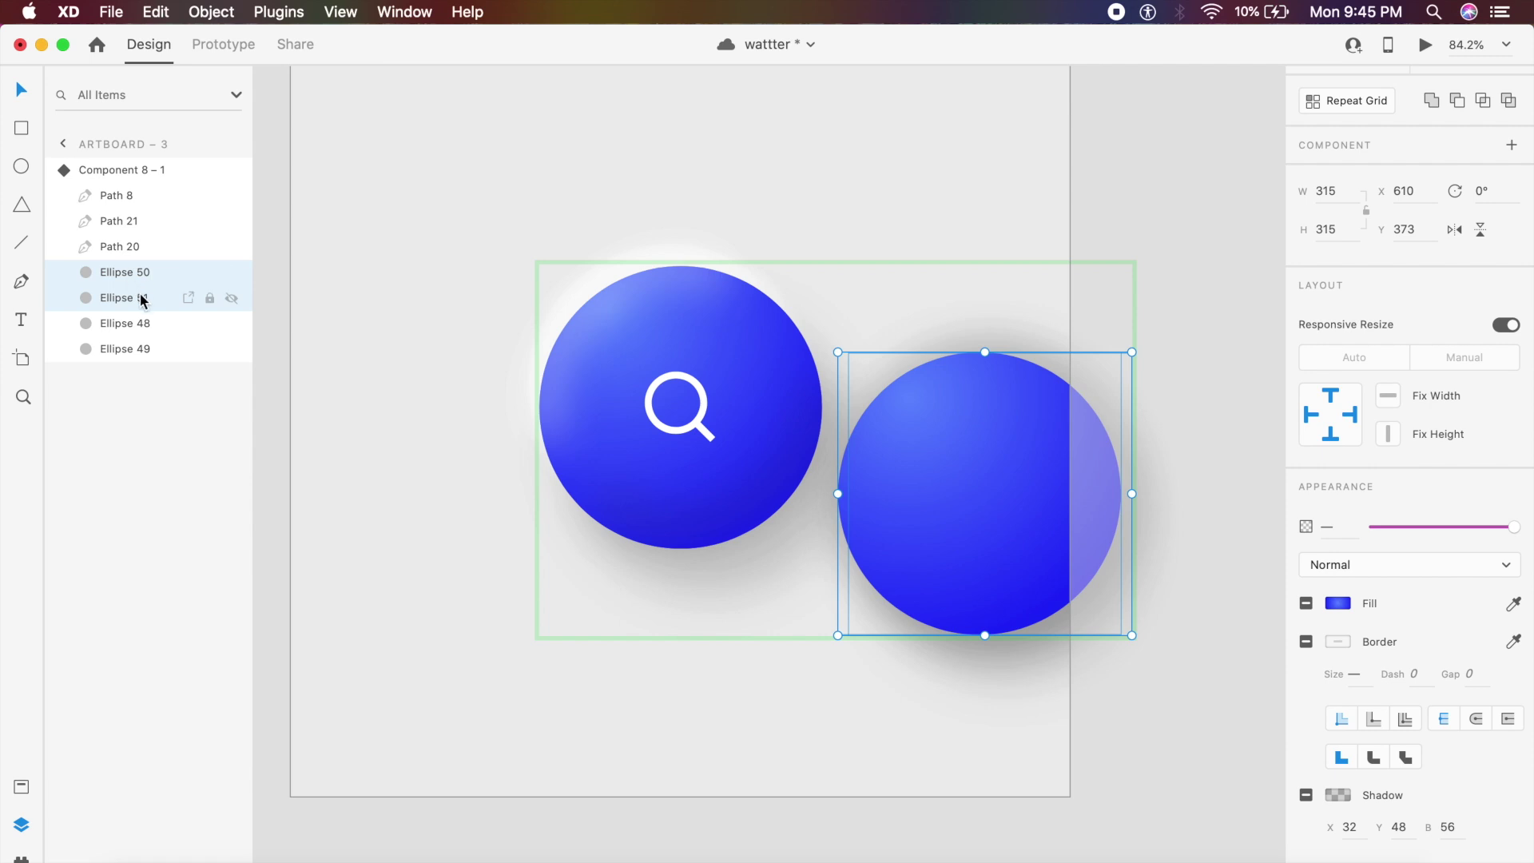
{"action": "right_click", "coordinate": [140, 298]}
{"action": "left_click", "coordinate": [255, 483]}
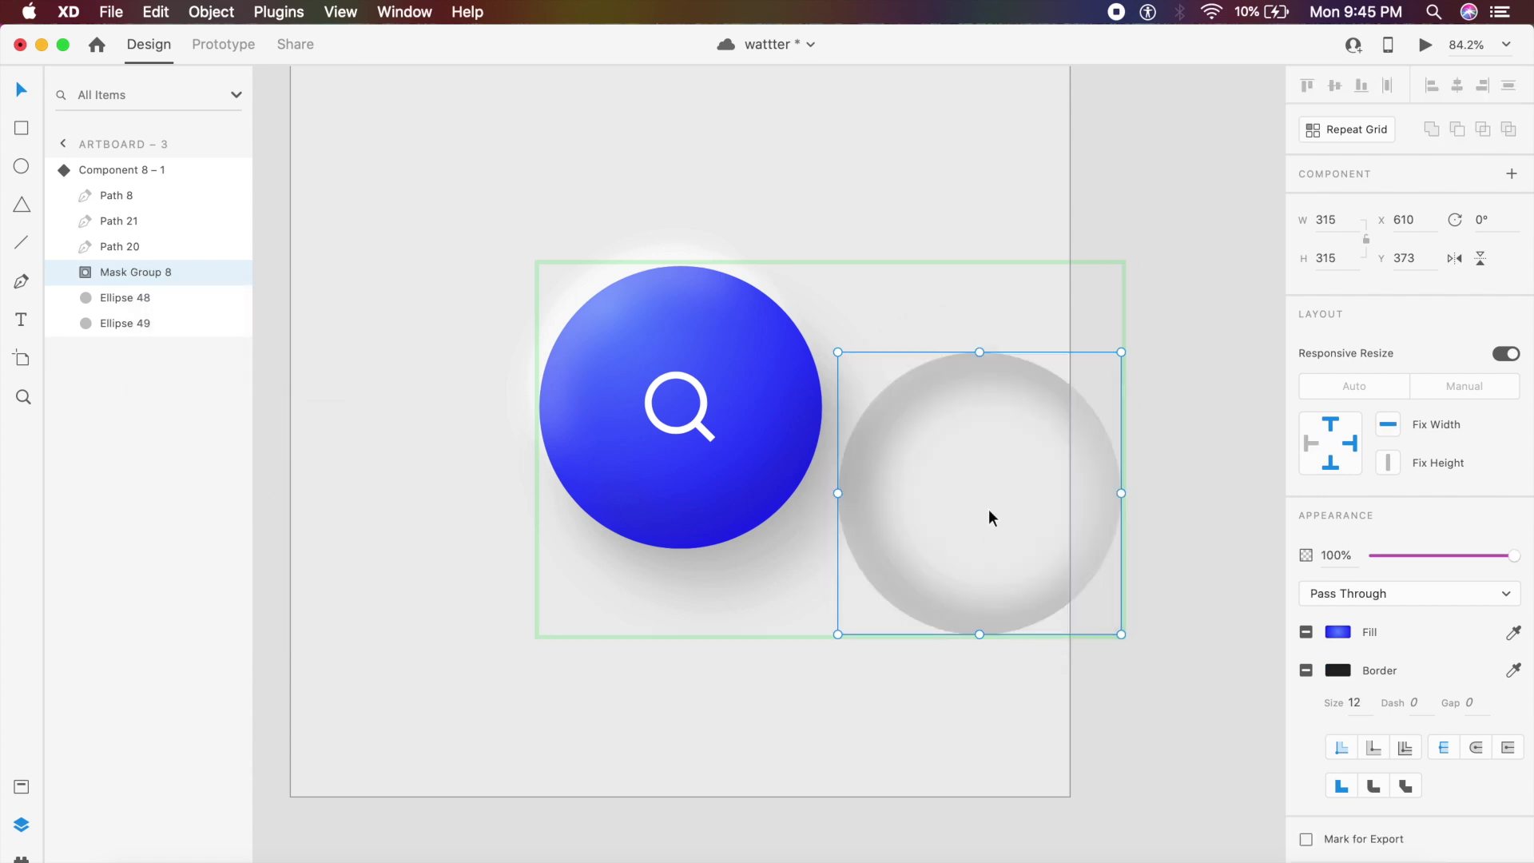
- Move the masked ring onto the search button, aligning it with the blue circle at X 277, Y 277
{"action": "key", "text": "Escape"}
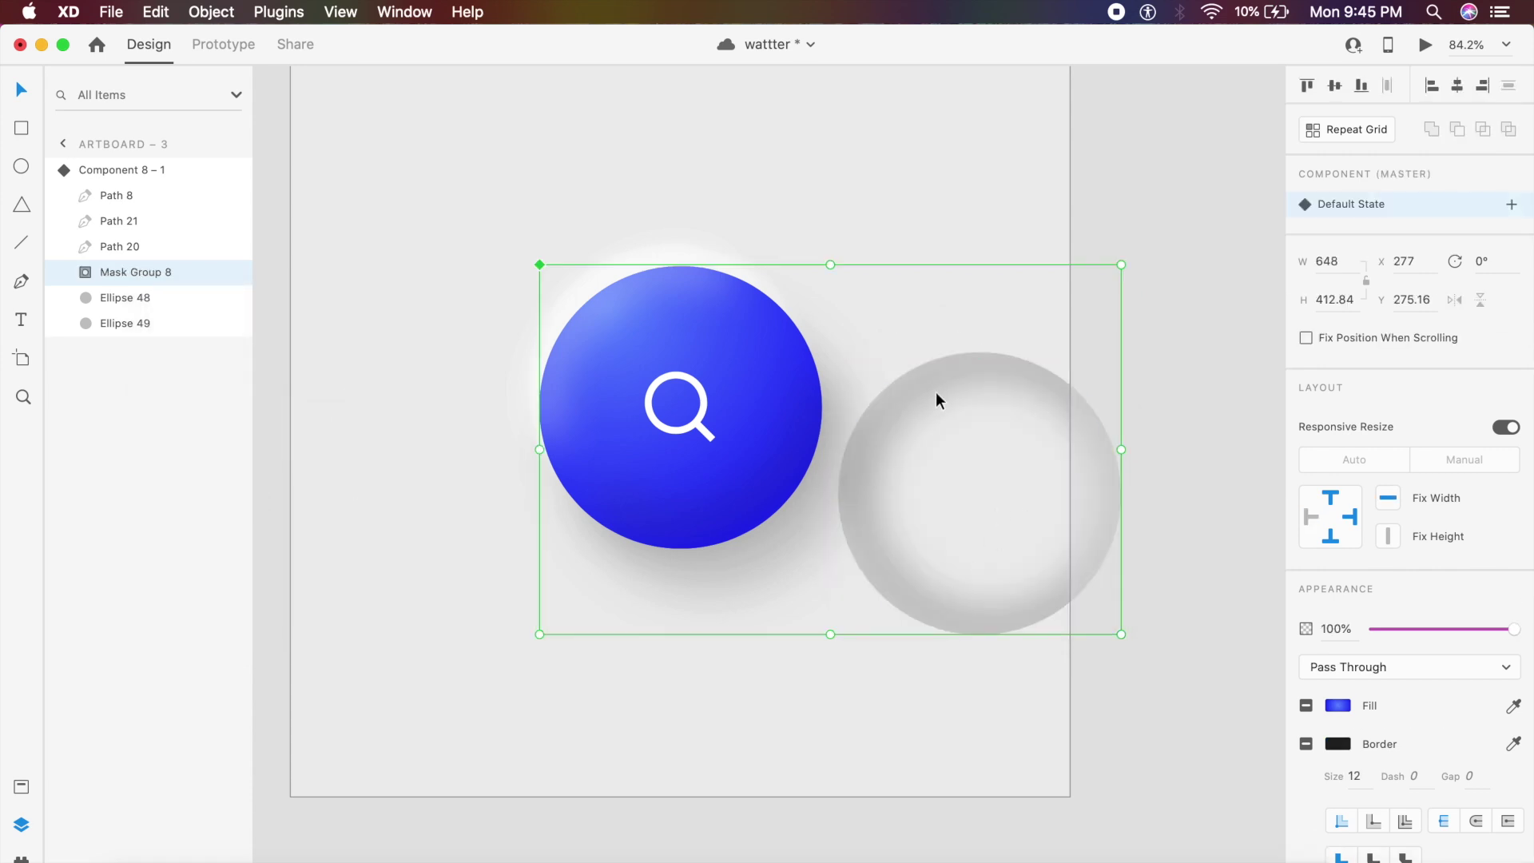
{"action": "key", "text": "Escape"}
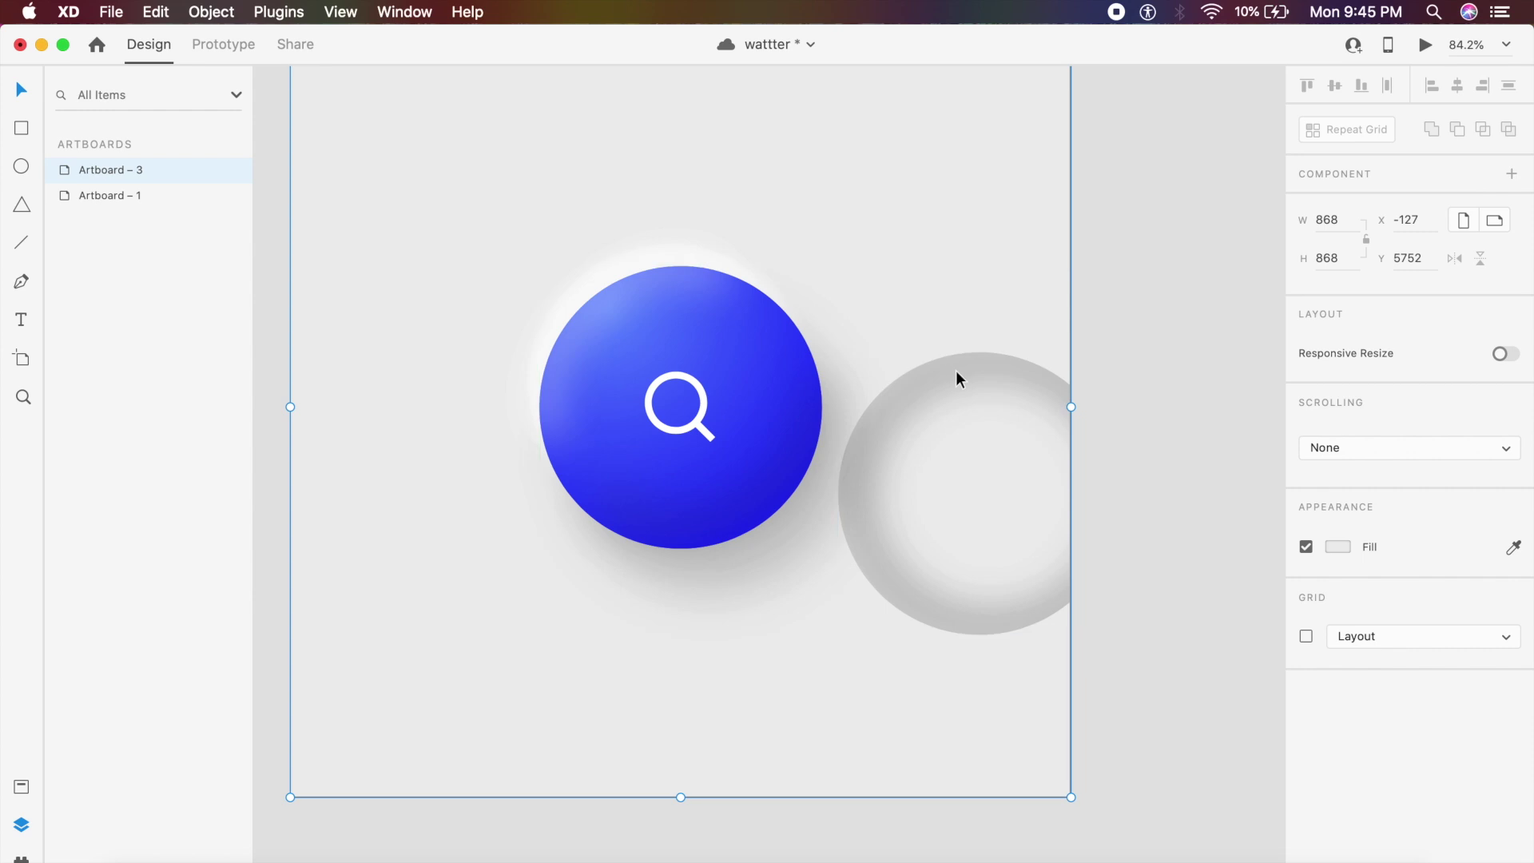
{"action": "key", "text": "Escape"}
{"action": "left_click", "coordinate": [929, 402]}
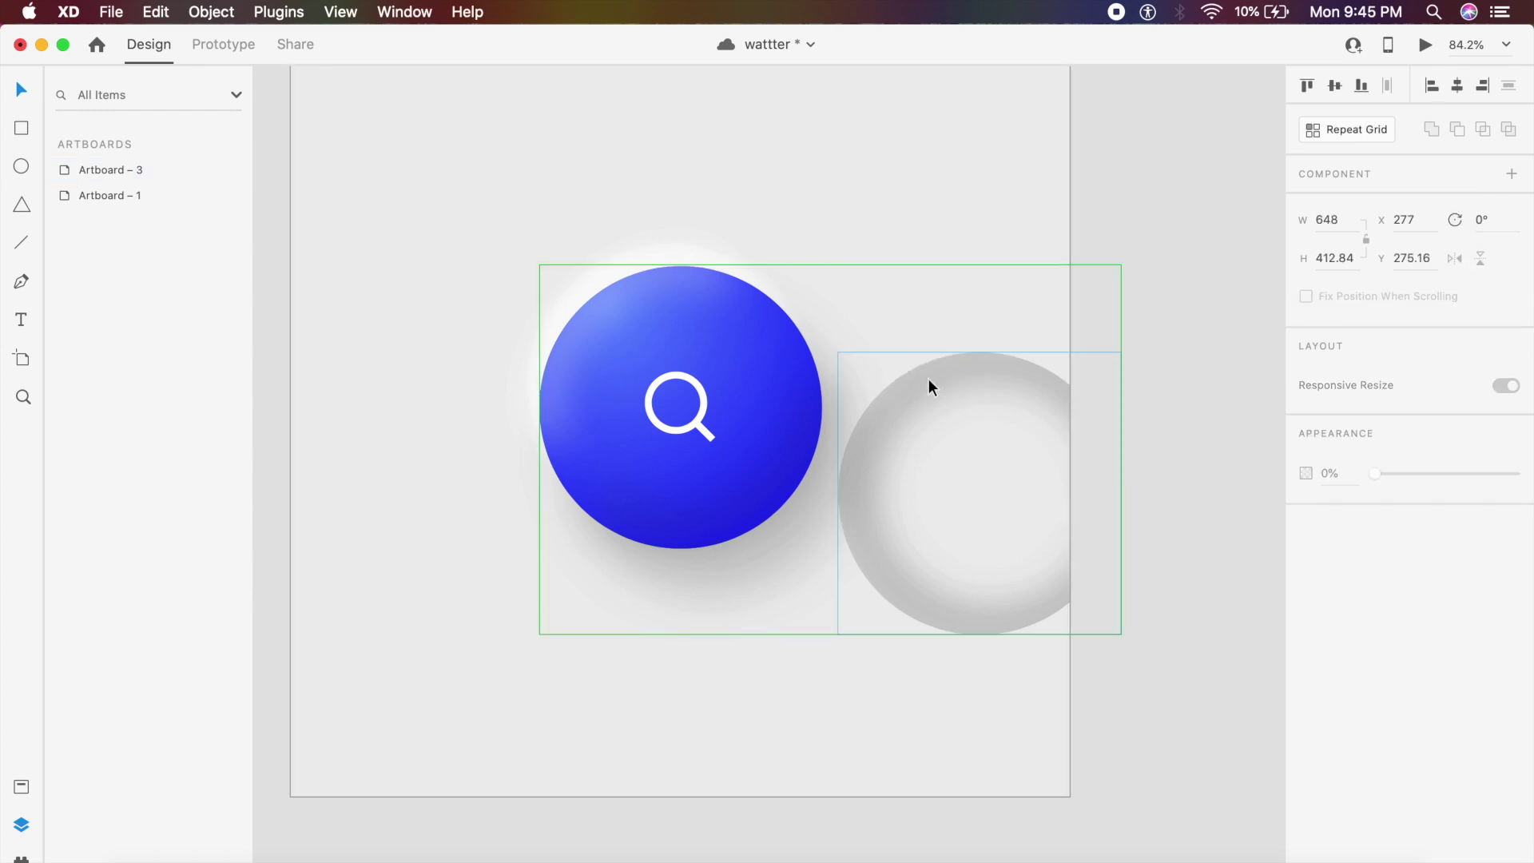
{"action": "key", "text": "Escape"}
{"action": "key", "text": "Escape"}
{"action": "left_click", "coordinate": [905, 380]}
{"action": "double_click", "coordinate": [905, 376]}
{"action": "left_click_drag", "start_coordinate": [905, 376], "coordinate": [629, 297]}
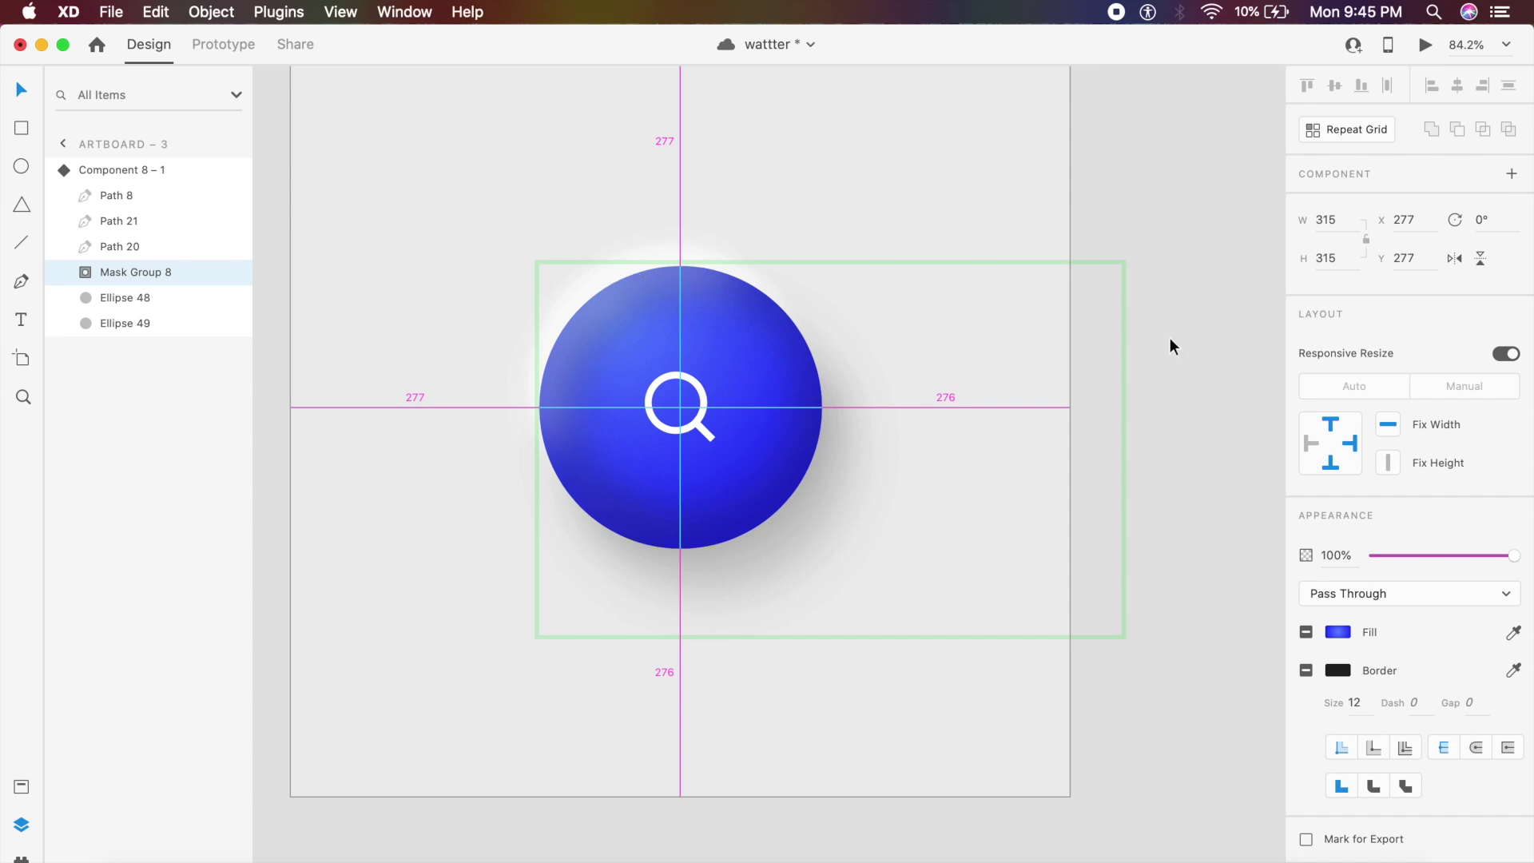
- Lower the masked ring's opacity to 0% and leave the component
{"action": "left_click_drag", "start_coordinate": [1437, 557], "coordinate": [1323, 559]}
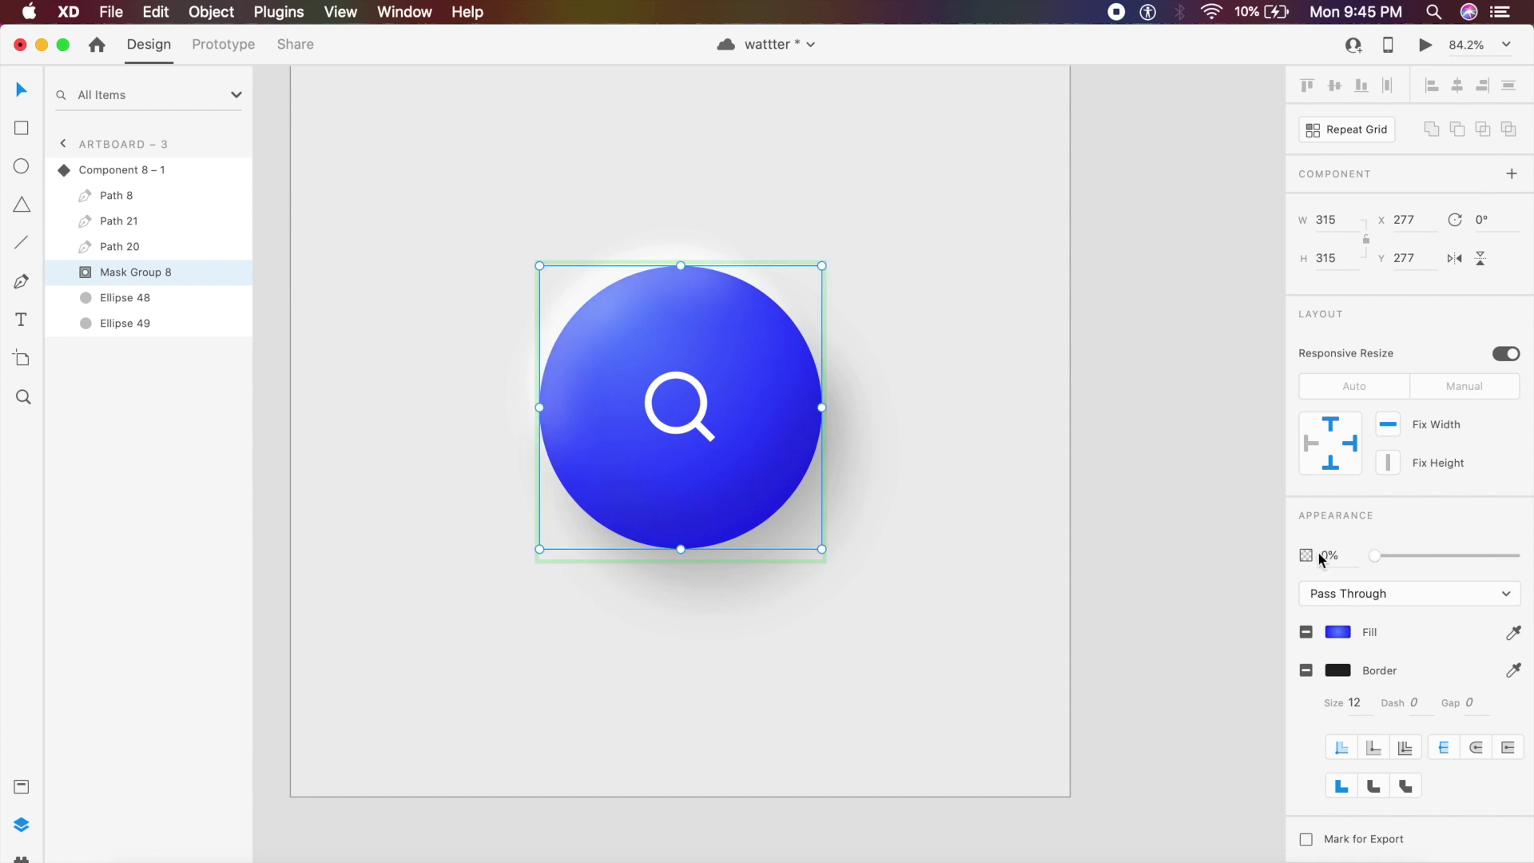
{"action": "key", "text": "Escape"}
{"action": "key", "text": "Escape"}
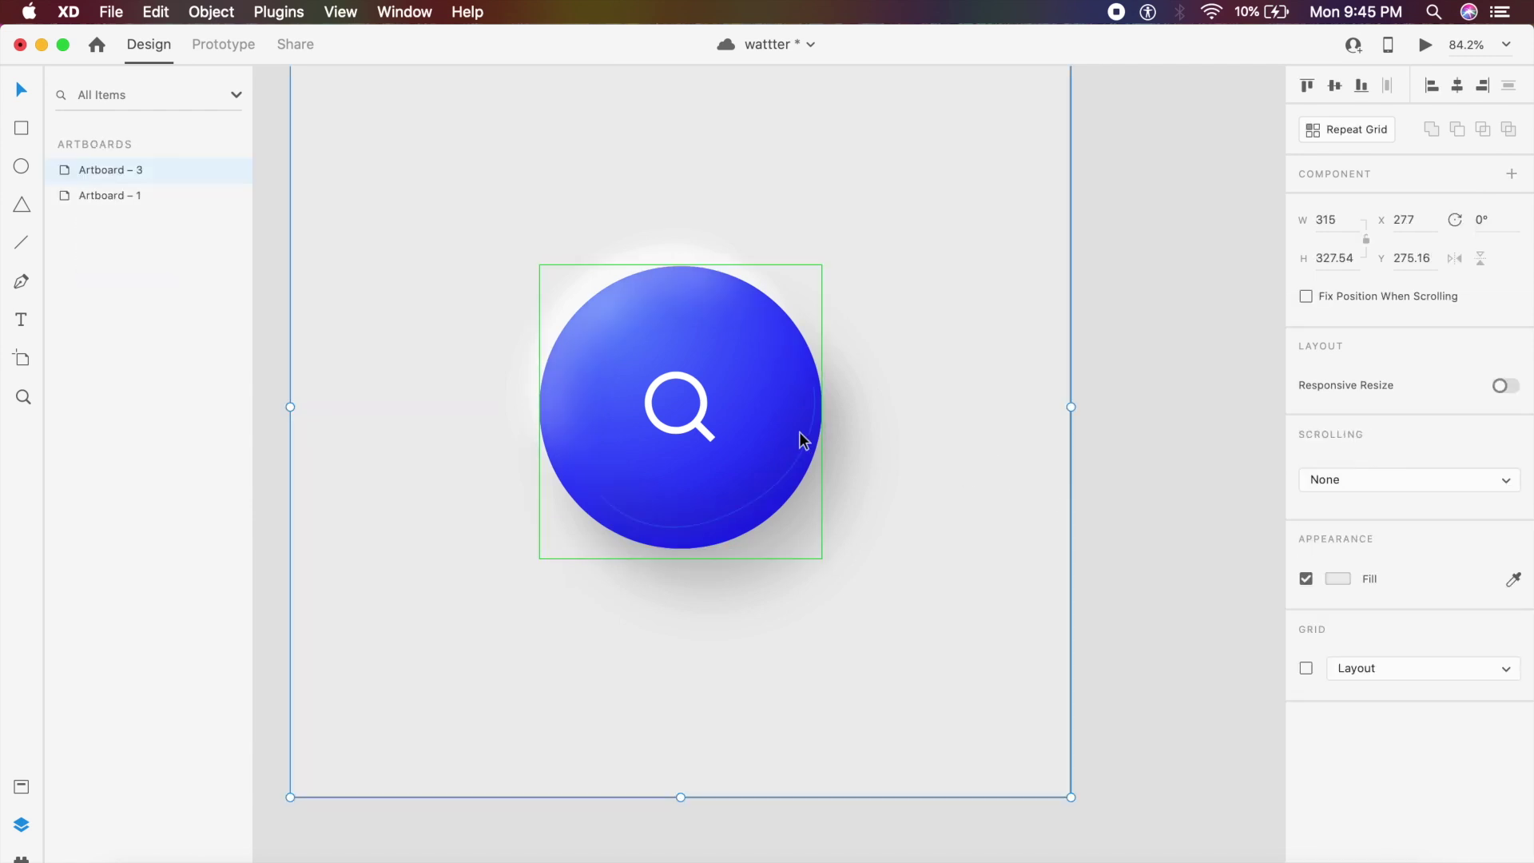
- Add a Hover State to the search button component
{"action": "key", "text": "super+a"}
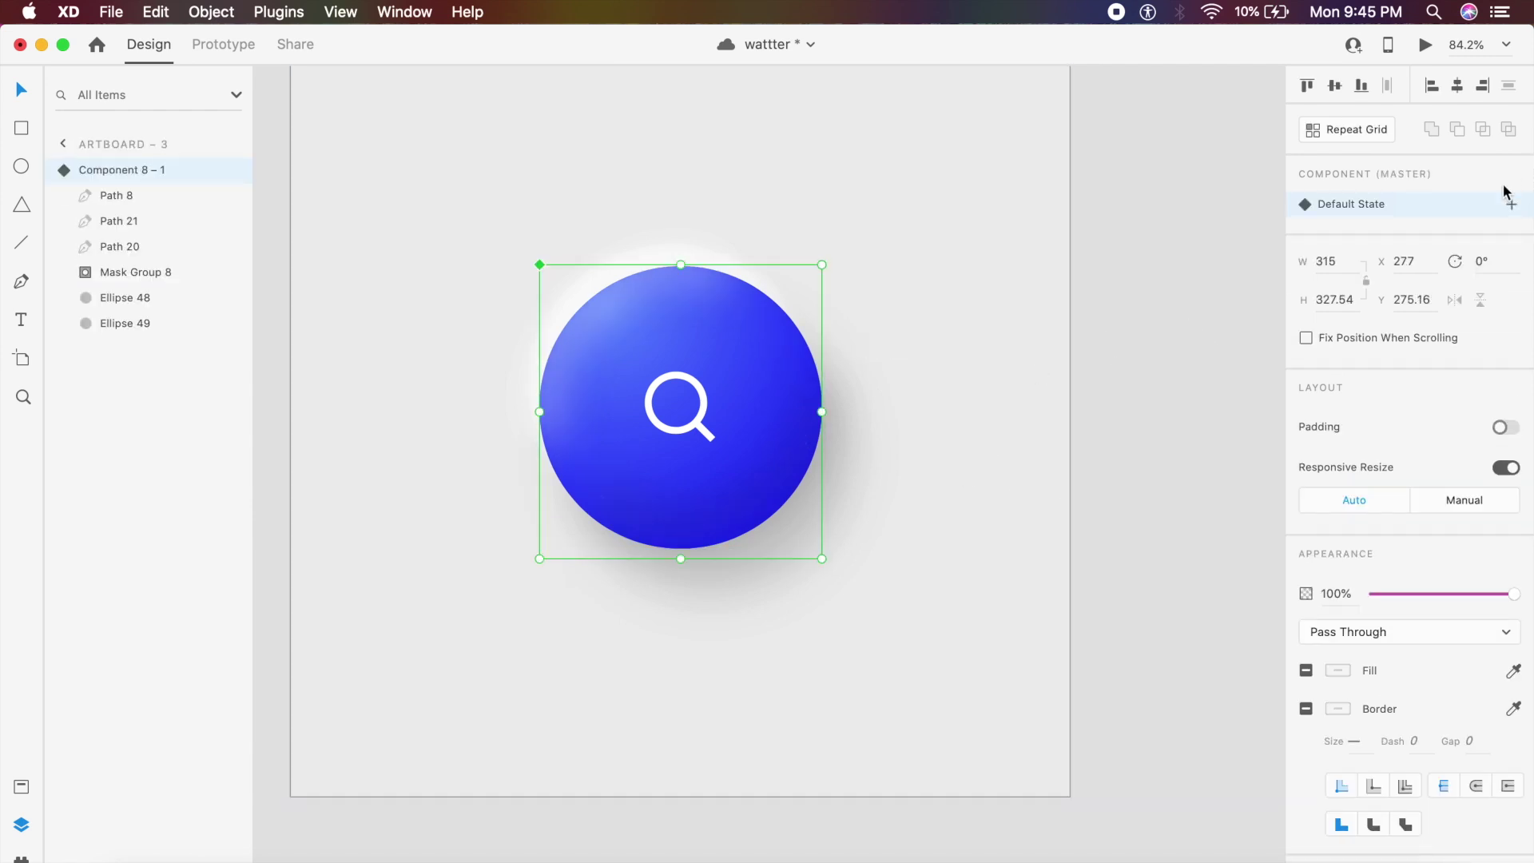
{"action": "left_click", "coordinate": [1512, 206]}
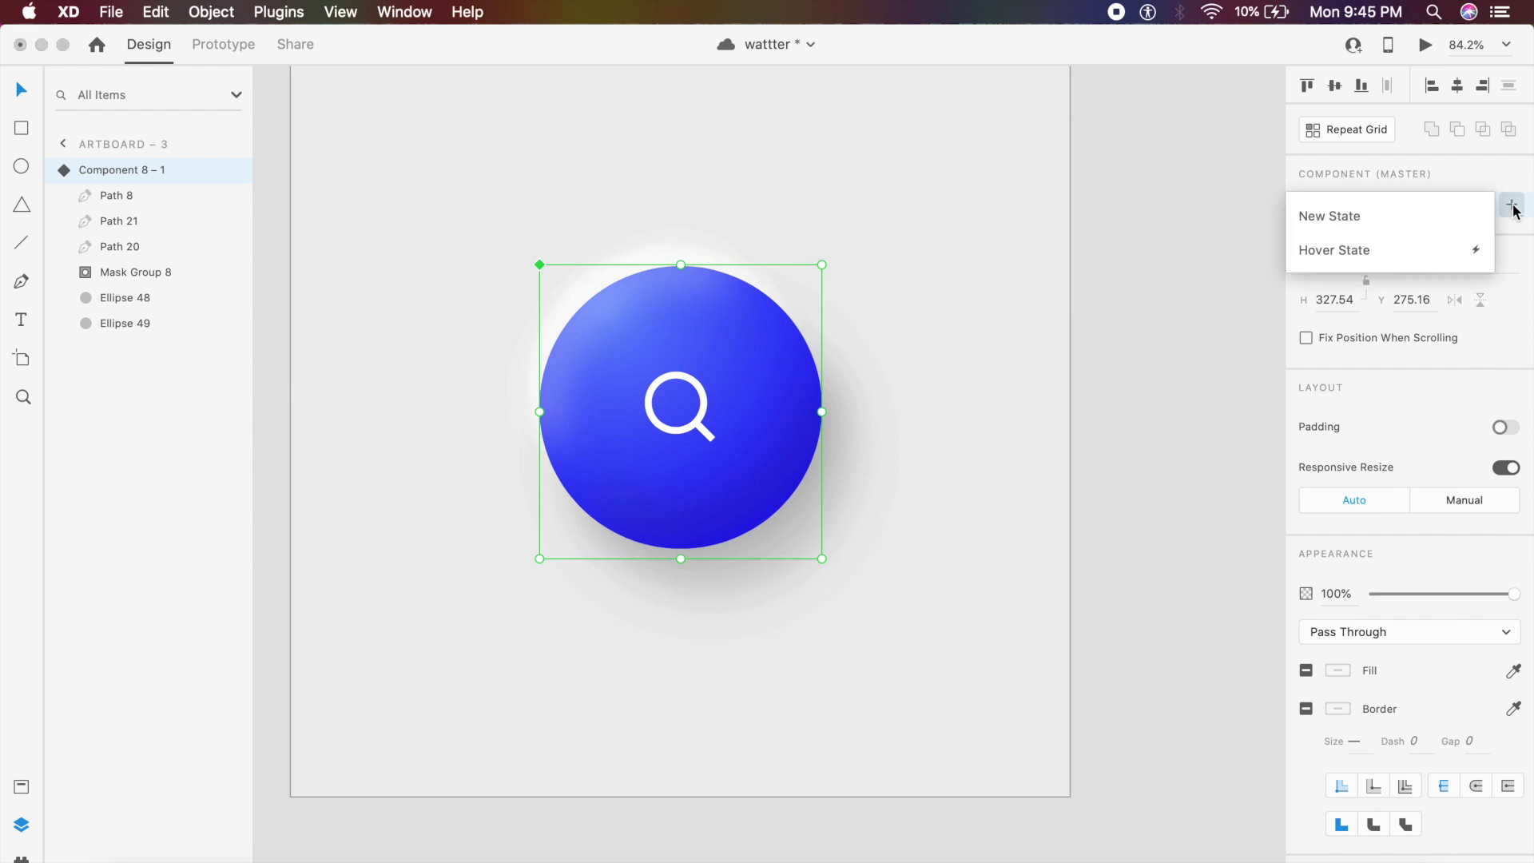
{"action": "left_click", "coordinate": [1343, 250]}
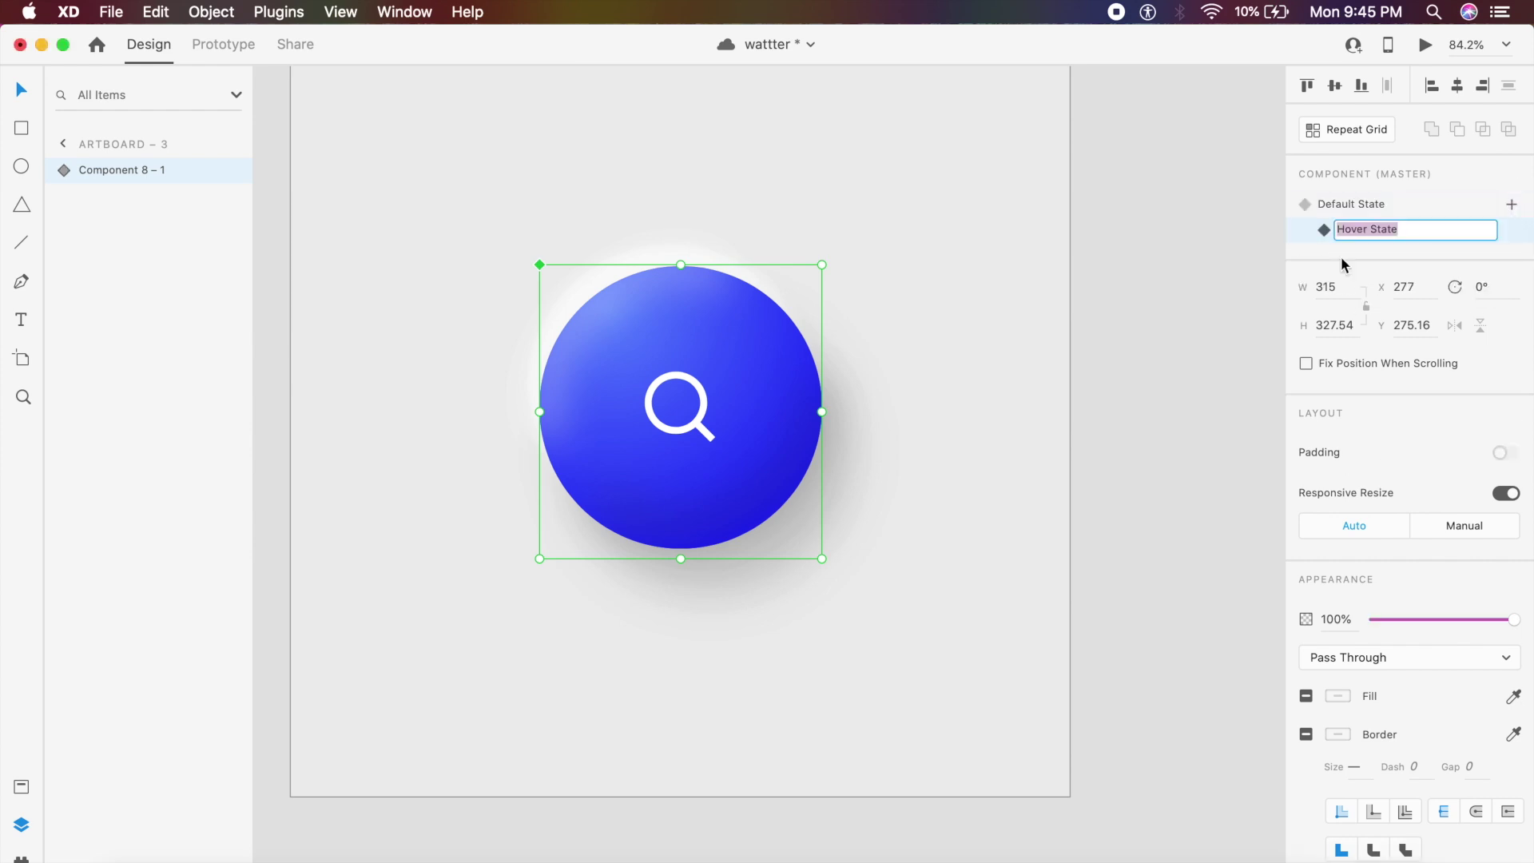
- In the component's Hover State, lower Path 20 and Path 21 to 0% opacity and the search icon, Path 8, to 87%
{"action": "left_click", "coordinate": [1318, 235]}
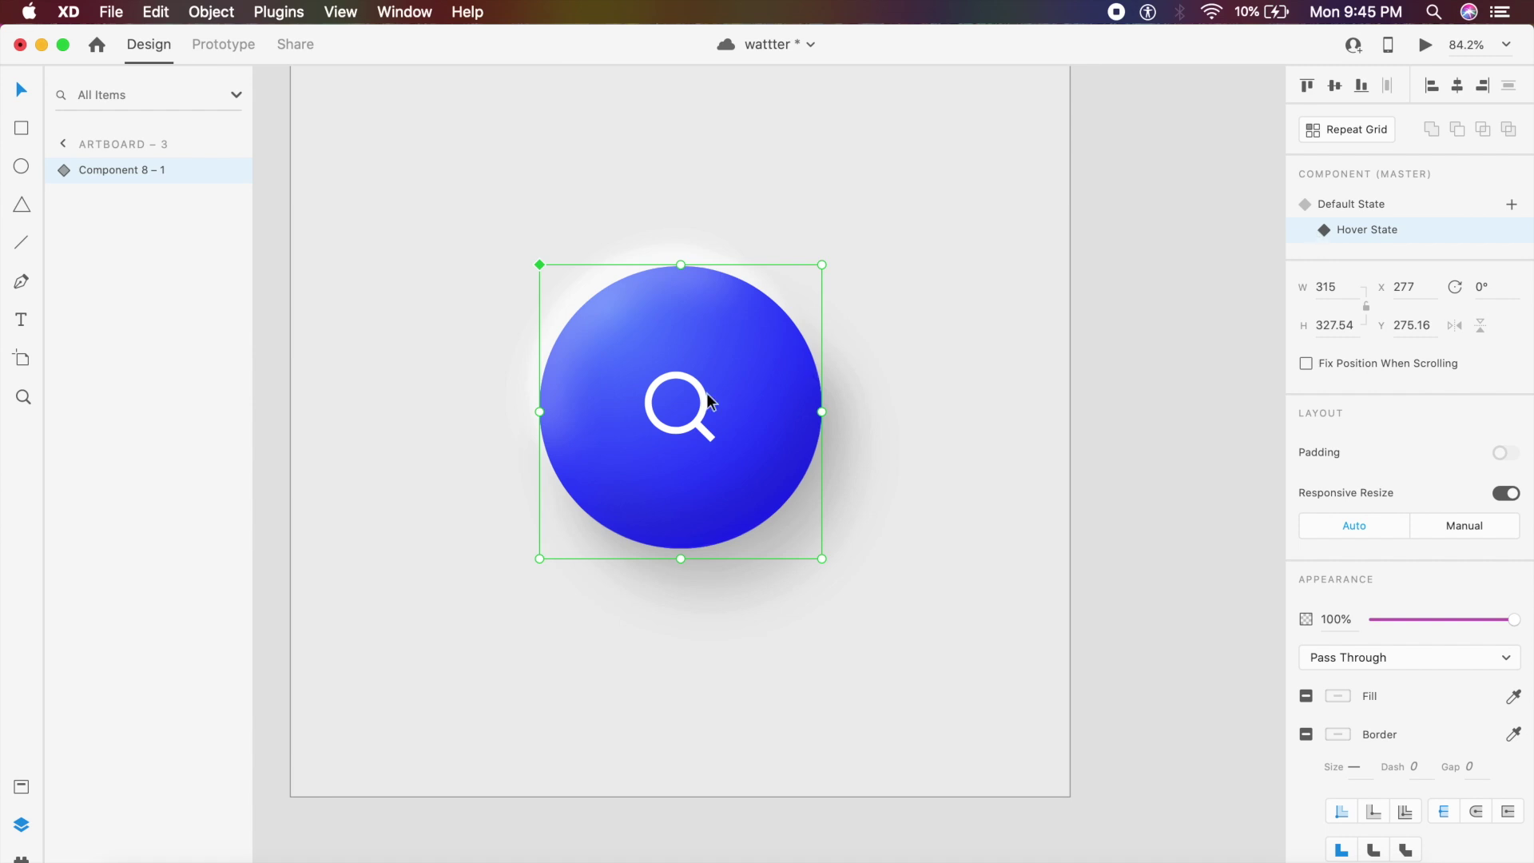
{"action": "double_click", "coordinate": [784, 461]}
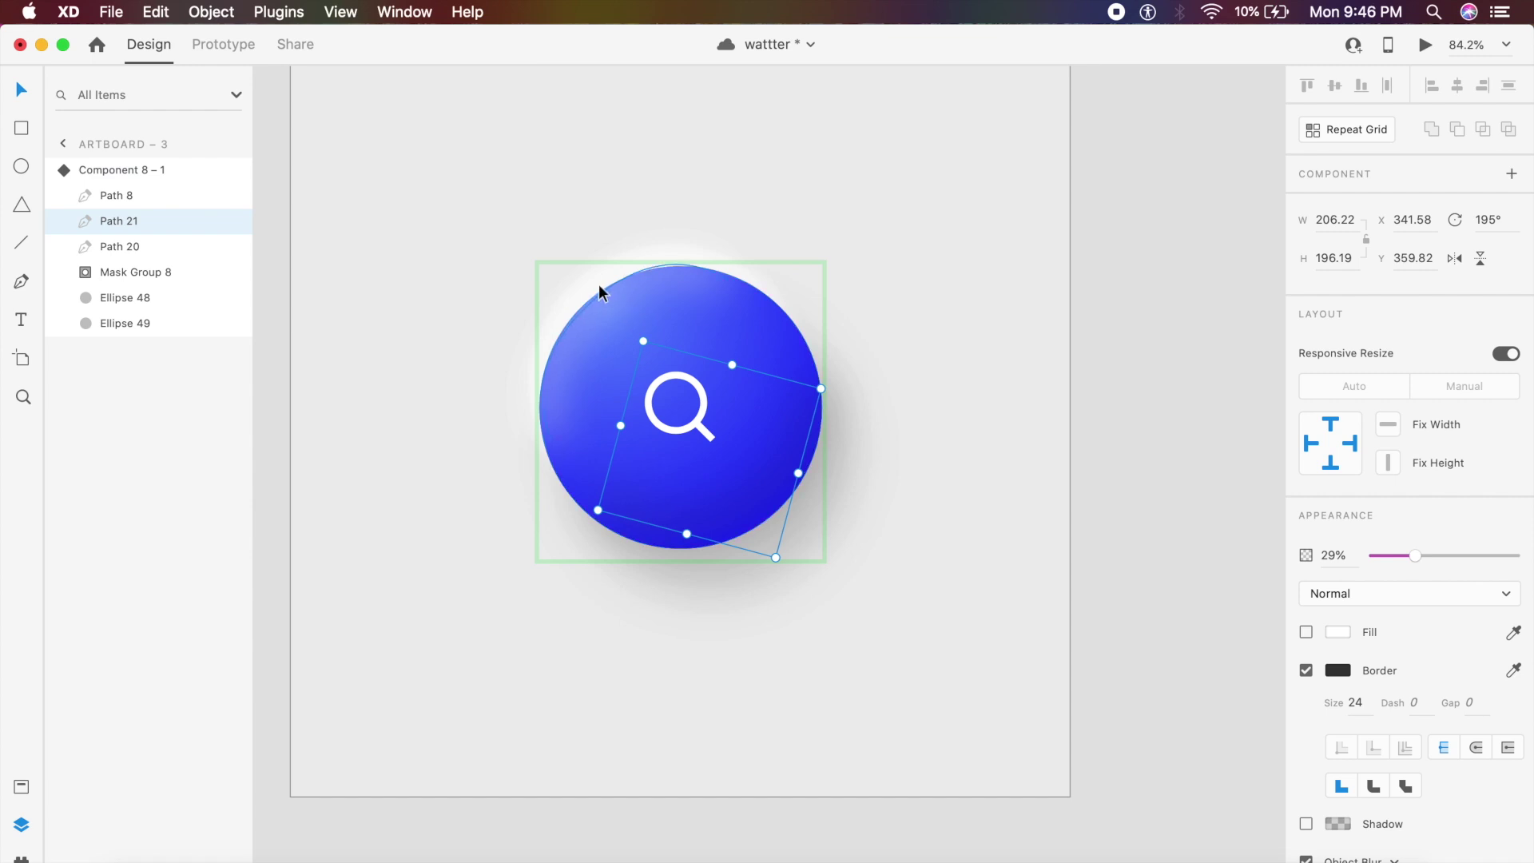
{"action": "left_click", "coordinate": [163, 248], "text": "shift"}
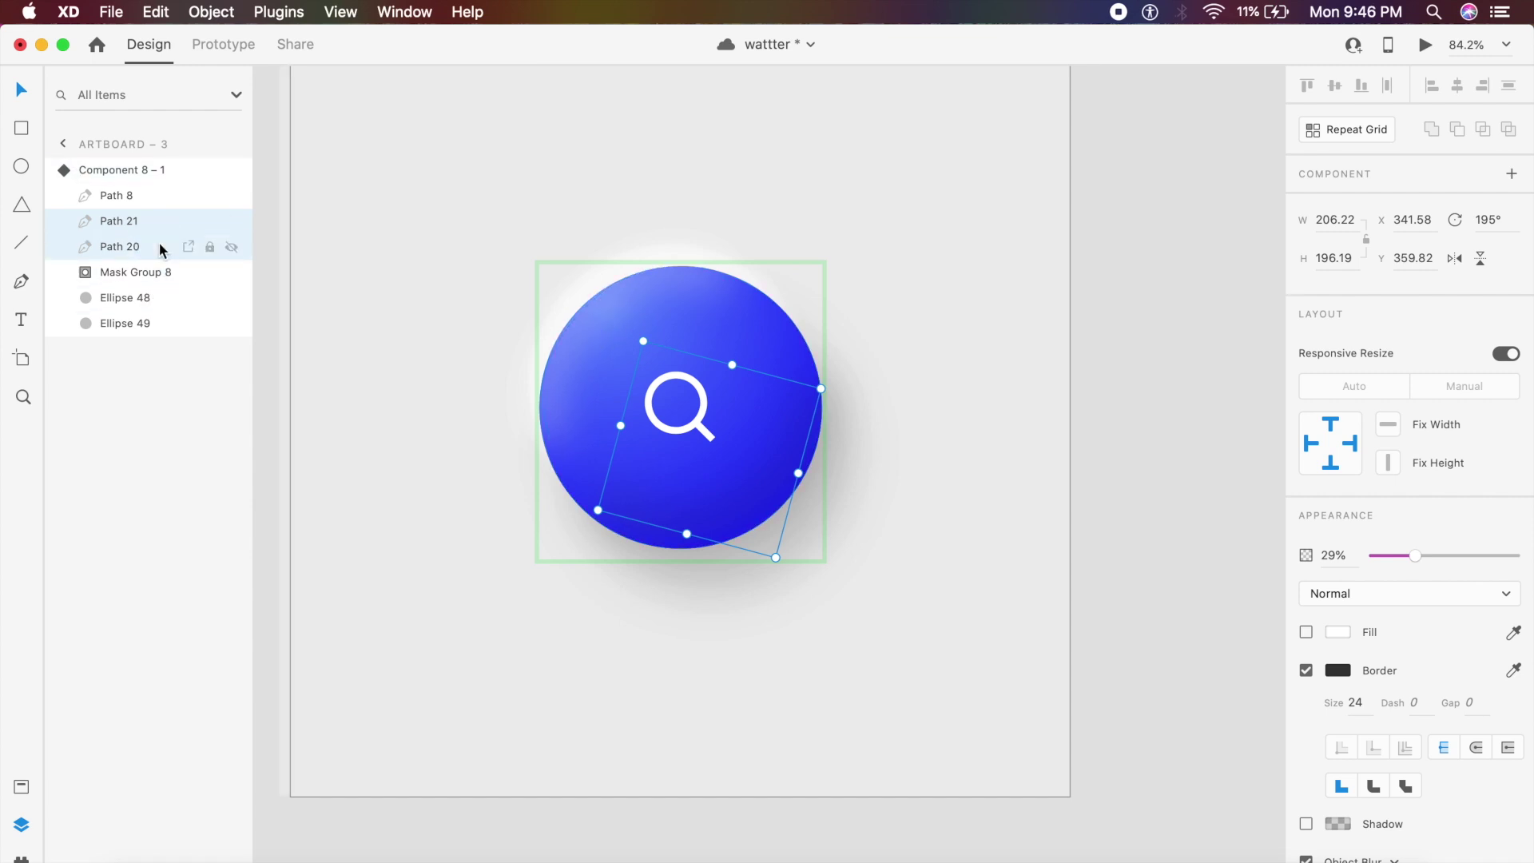
{"action": "left_click_drag", "start_coordinate": [1415, 556], "coordinate": [1293, 554]}
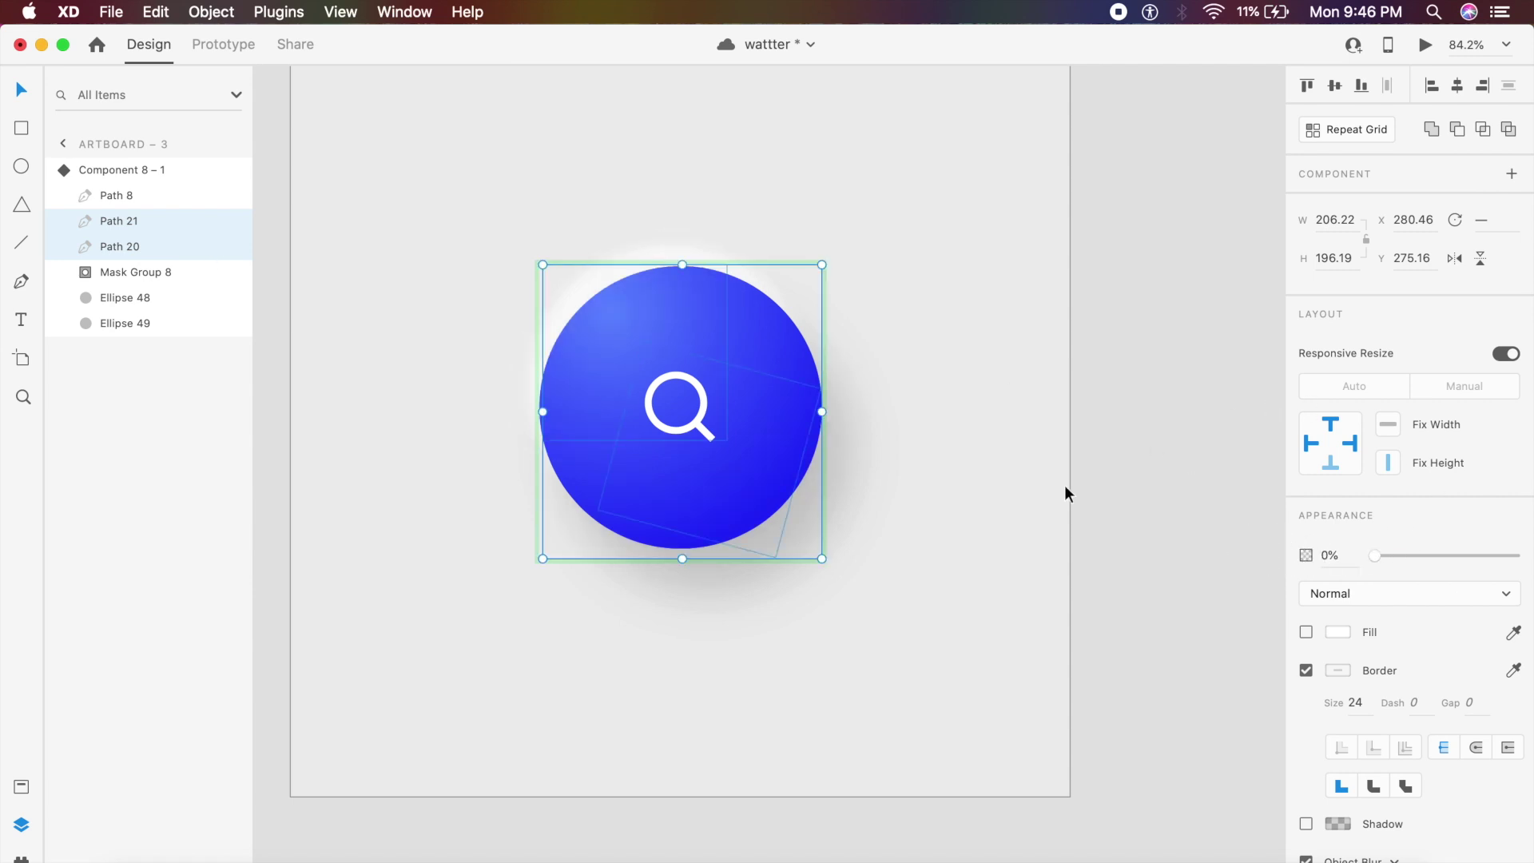
{"action": "key", "text": "shift+Tab"}
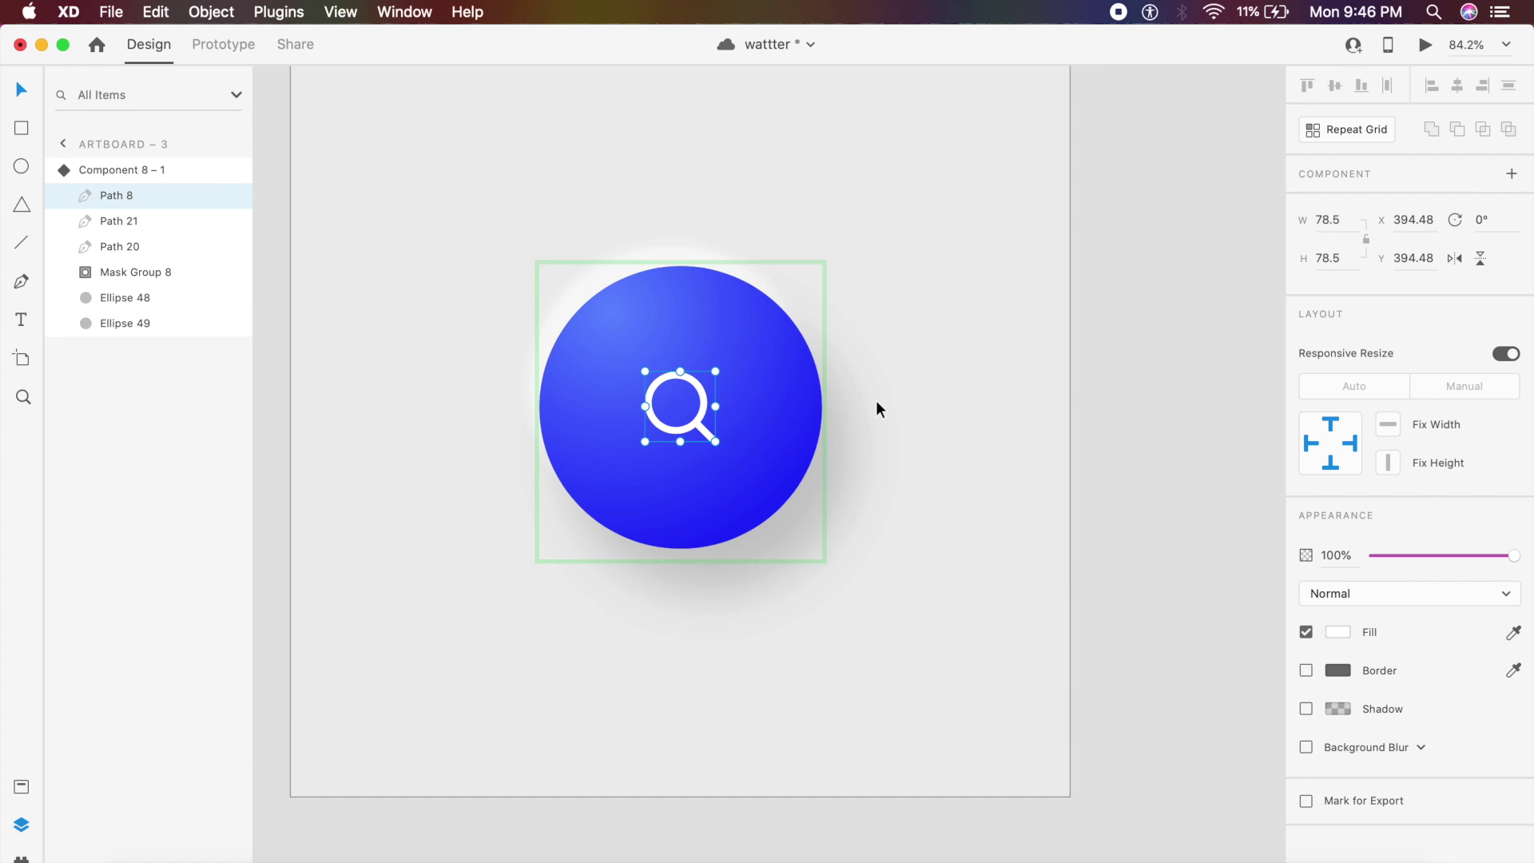
{"action": "left_click_drag", "start_coordinate": [1492, 562], "coordinate": [1503, 559]}
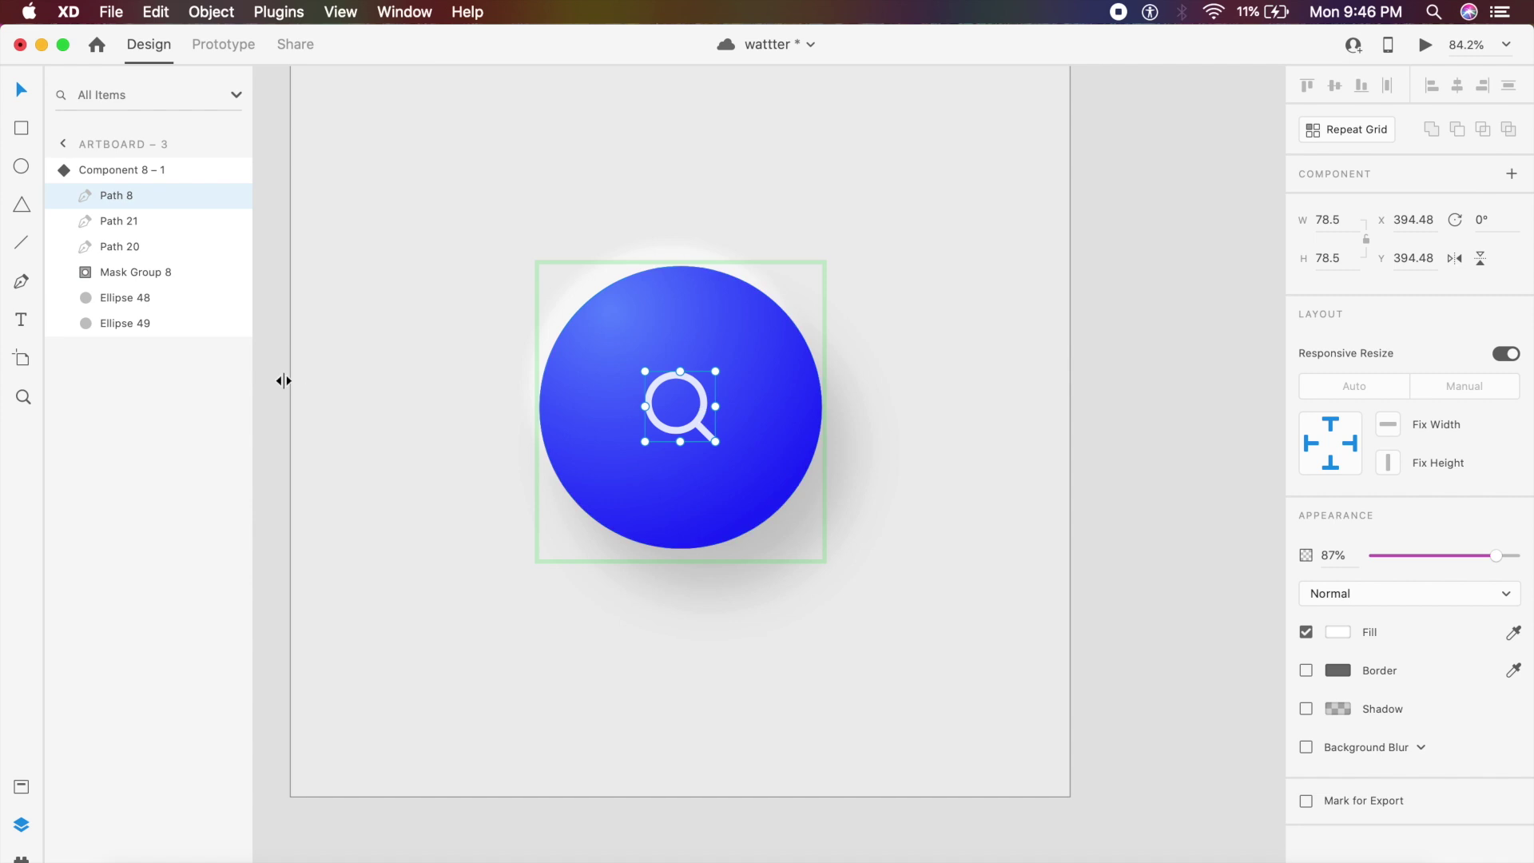
- Raise the opacity of the masked ring, Mask Group 8, to full in the Hover State
{"action": "left_click", "coordinate": [124, 274]}
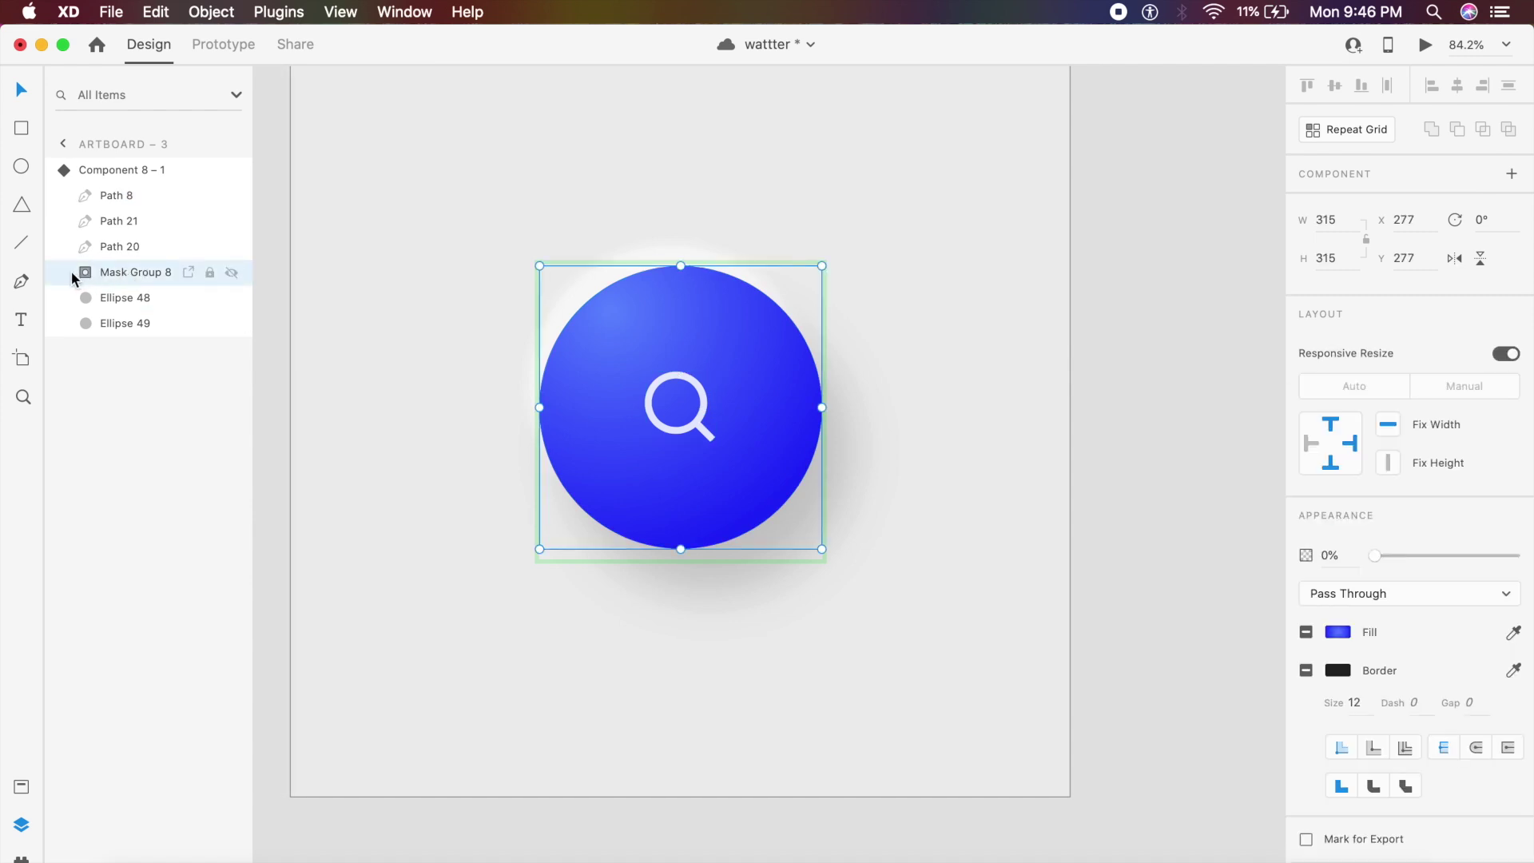
{"action": "left_click", "coordinate": [1378, 557]}
{"action": "left_click_drag", "start_coordinate": [1378, 557], "coordinate": [1523, 558]}
{"action": "key", "text": "Escape"}
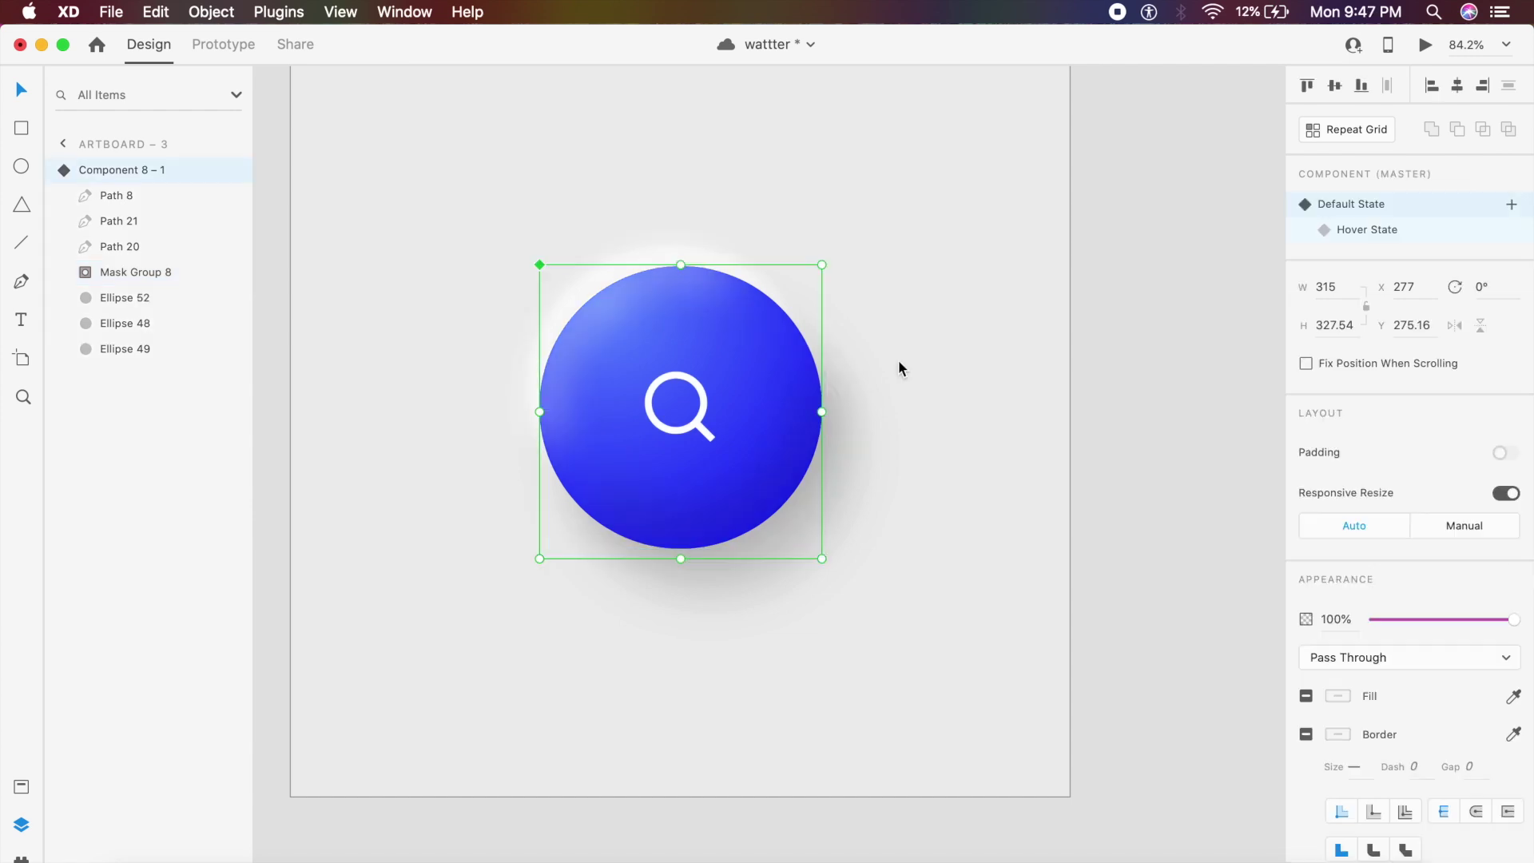
- Remove the button's outer shadows in the Hover State by lowering Ellipse 48 and Ellipse 49 to 0% opacity, leaving Ellipse 52 opaque
{"action": "double_click", "coordinate": [754, 409]}
{"action": "left_click", "coordinate": [162, 298]}
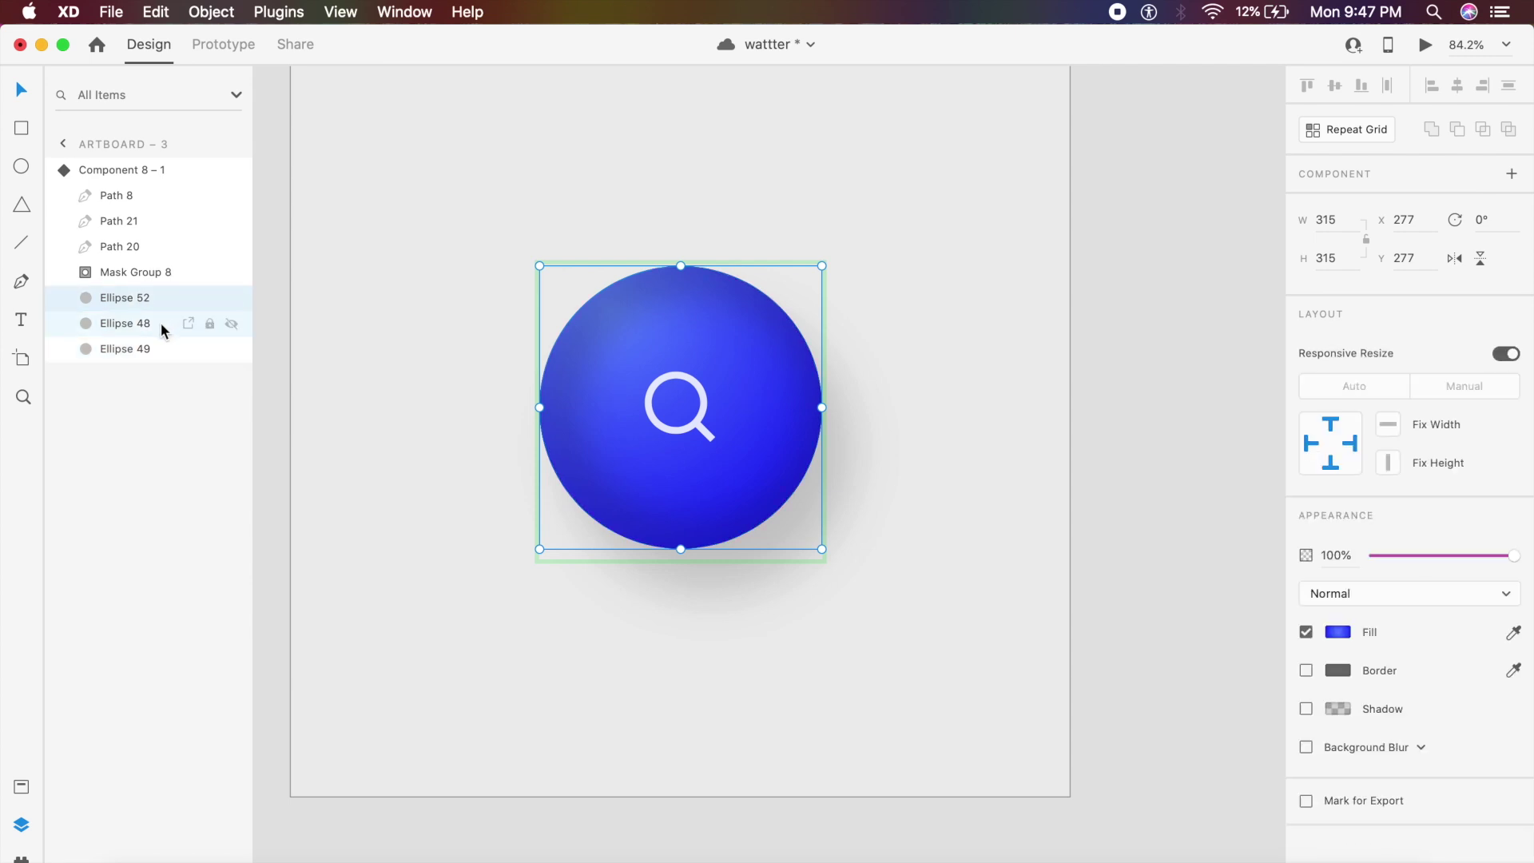
{"action": "left_click", "coordinate": [152, 325]}
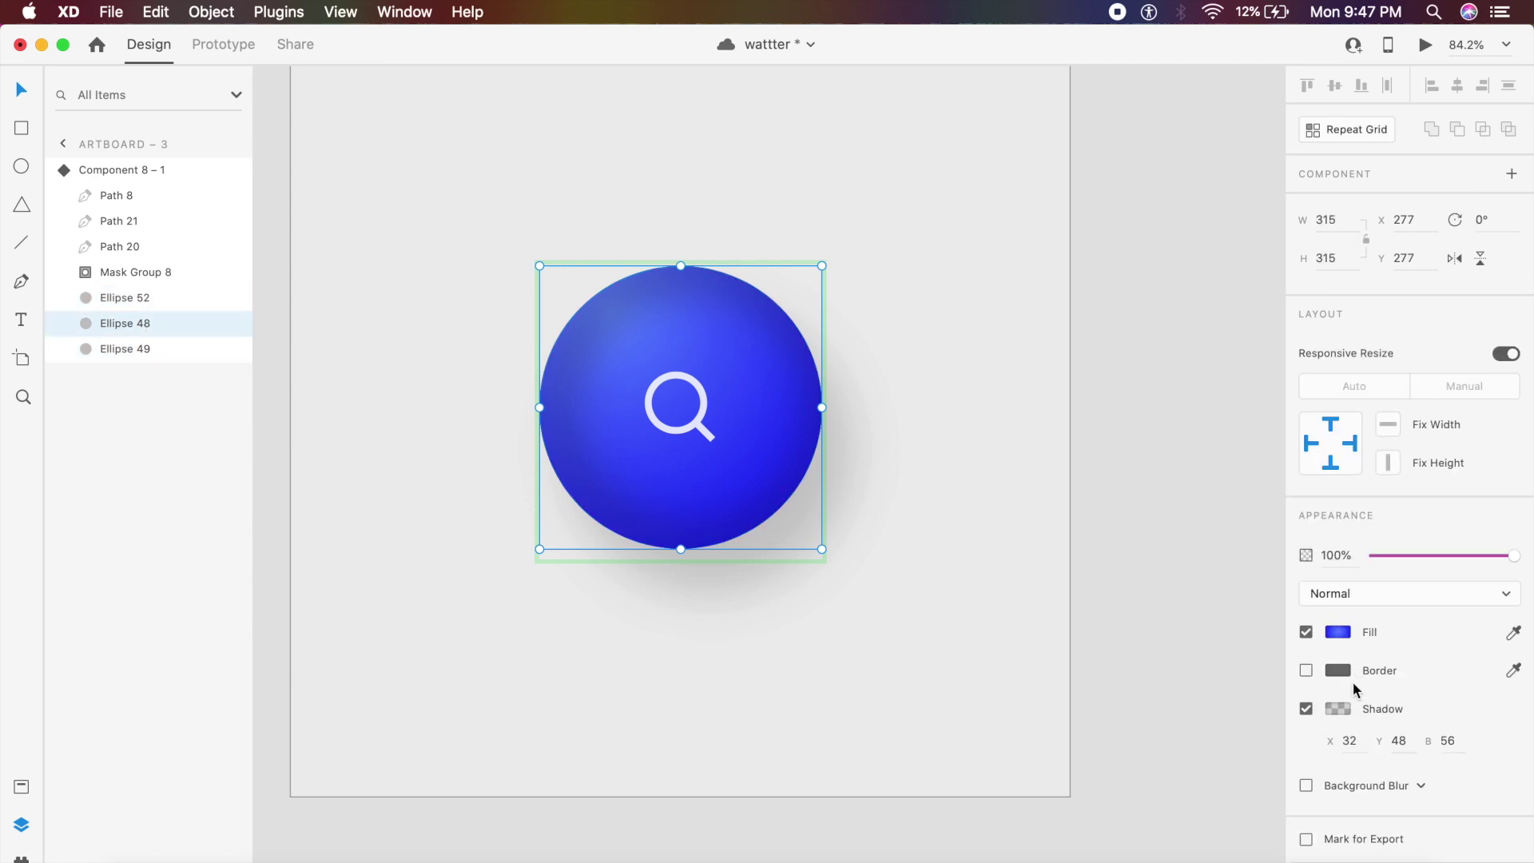
{"action": "left_click_drag", "start_coordinate": [1427, 555], "coordinate": [1278, 553]}
{"action": "left_click", "coordinate": [986, 514]}
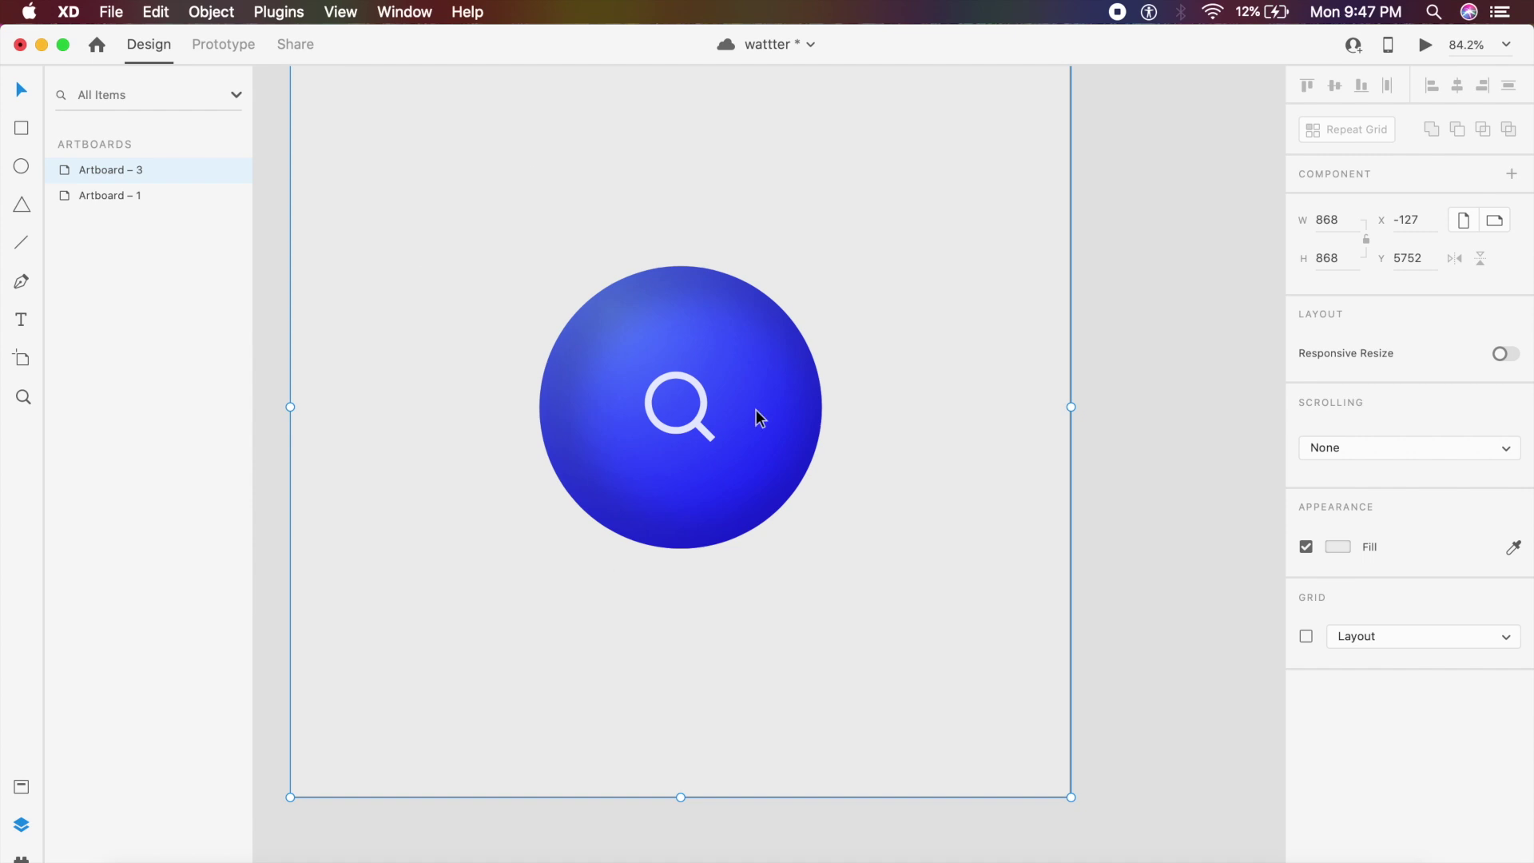
- Switch the search button component back to its Default State
{"action": "scroll", "coordinate": [679, 435], "scroll_direction": "left", "scroll_amount": 1}
{"action": "scroll", "coordinate": [678, 435], "scroll_direction": "up", "scroll_amount": 1}
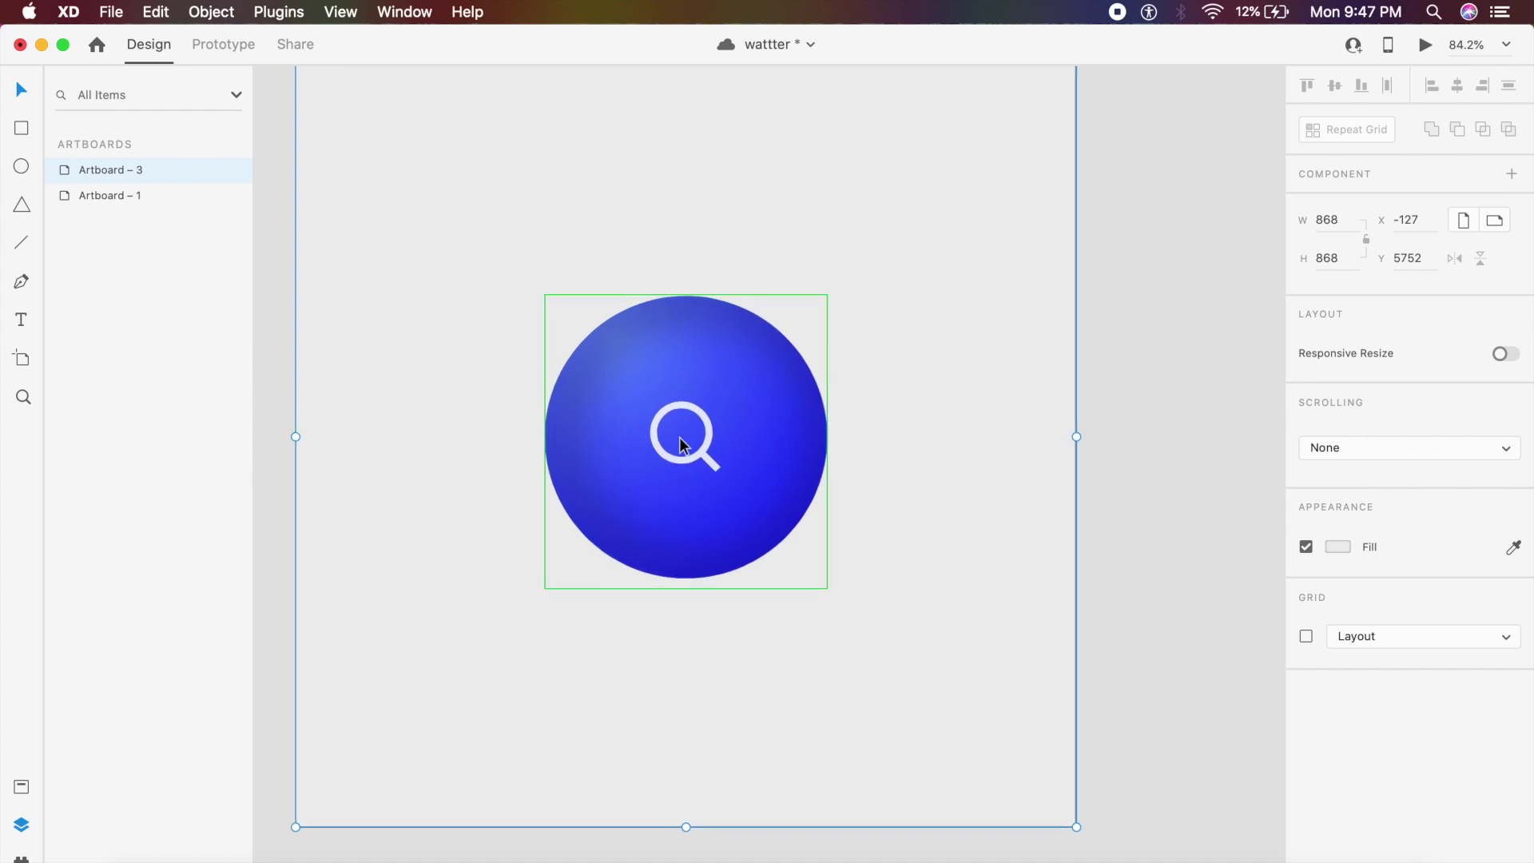
{"action": "scroll", "coordinate": [683, 444], "scroll_direction": "down", "scroll_amount": 1}
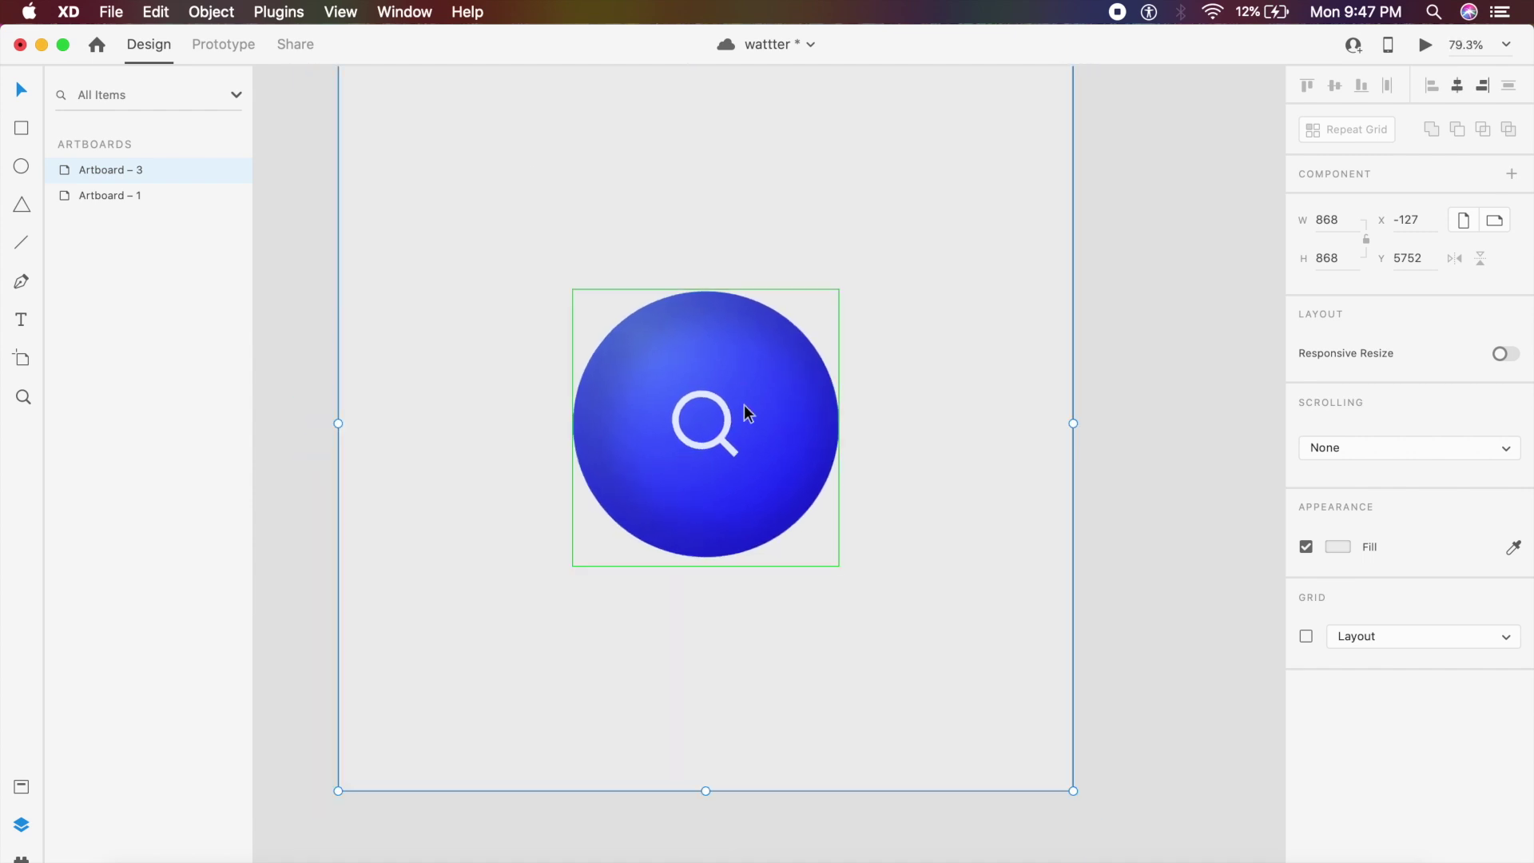
{"action": "left_click", "coordinate": [745, 405]}
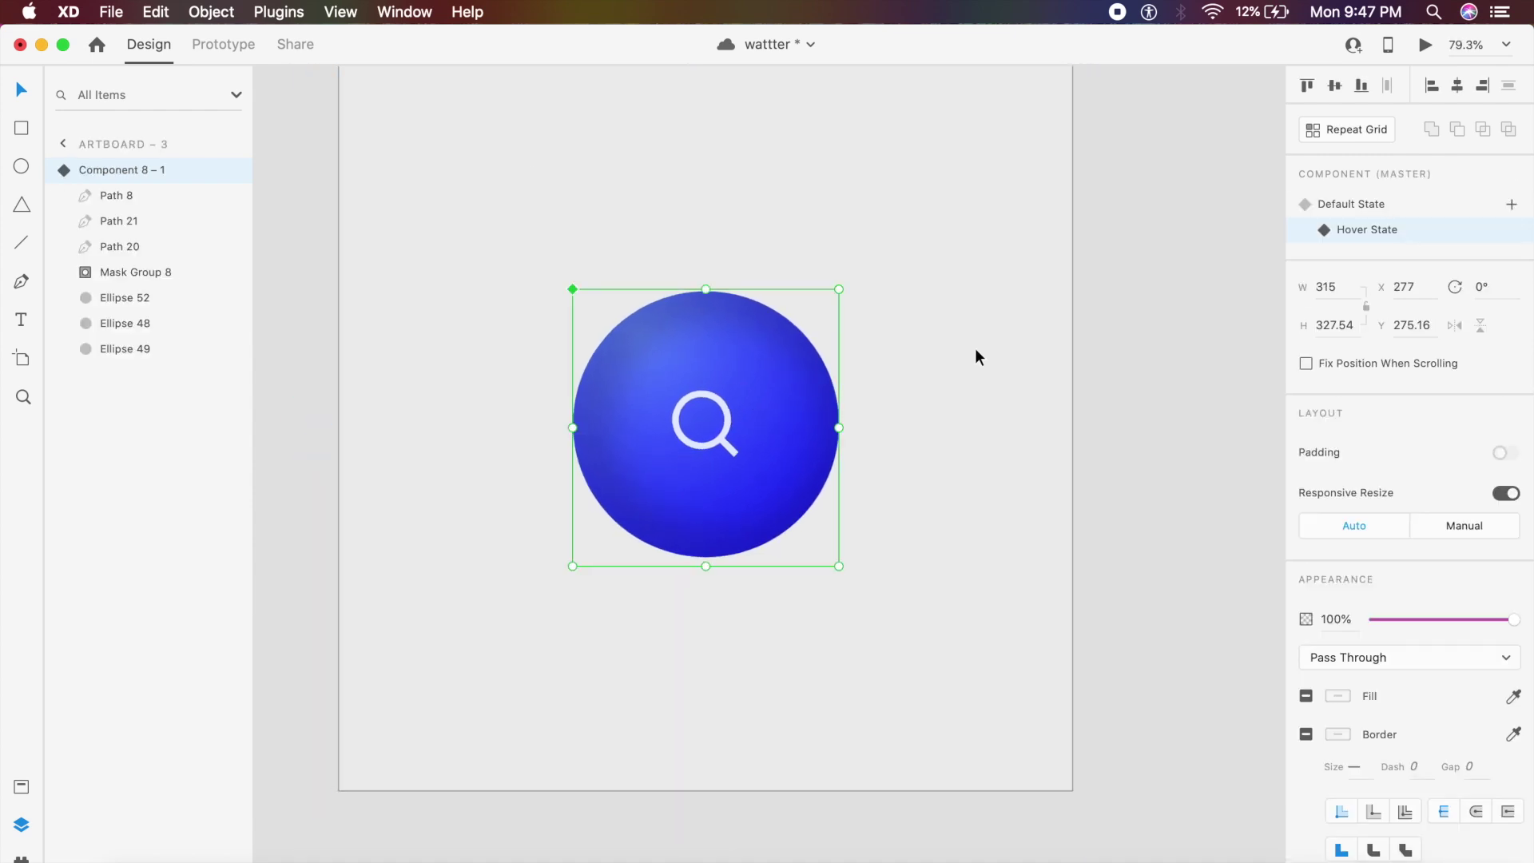
{"action": "left_click", "coordinate": [1360, 204]}
- In Prototype mode, set the duration of the button's Auto-Animate hover interaction to 0.6 s
{"action": "left_click", "coordinate": [217, 47]}
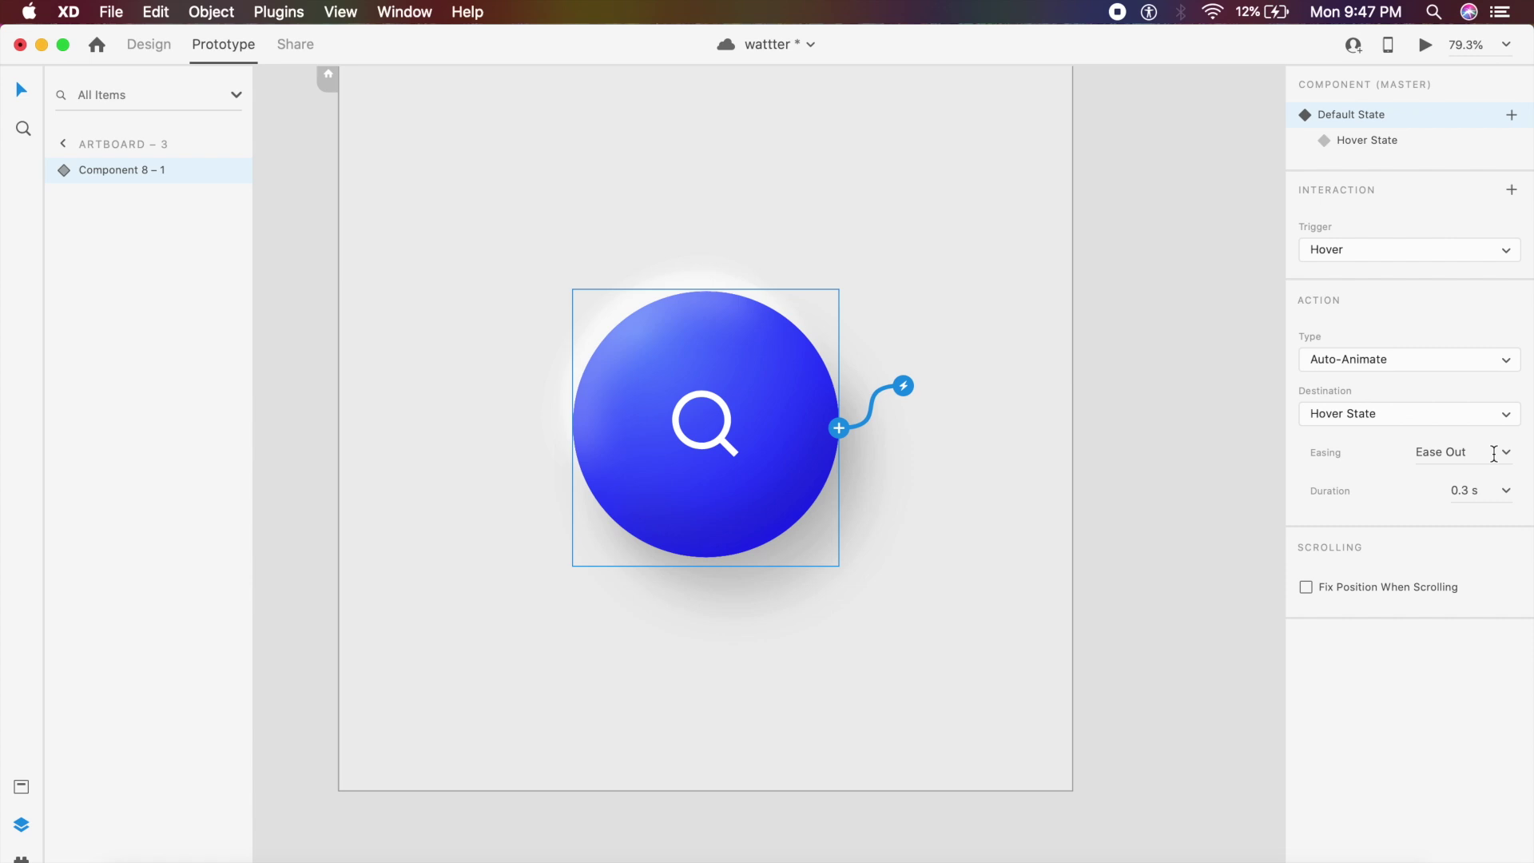
{"action": "left_click", "coordinate": [1493, 493]}
{"action": "key", "text": "Down"}
{"action": "type", "text": "6"}
{"action": "key", "text": "Return"}
- Preview the prototype and test the search button's transition to its Hover State
{"action": "left_click", "coordinate": [1425, 46]}
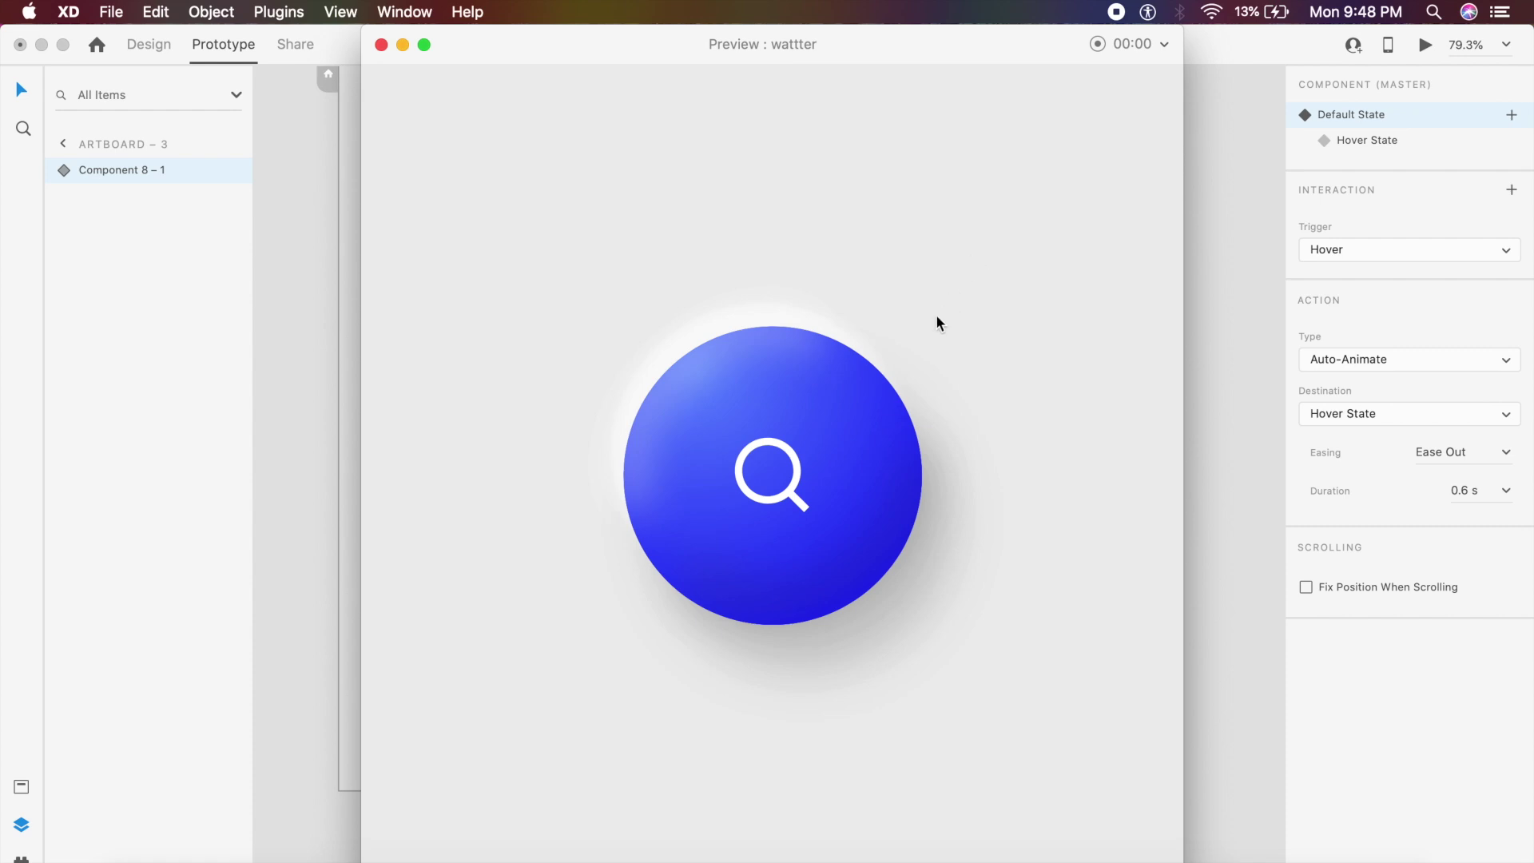
{"action": "mouse_move", "coordinate": [869, 482]}
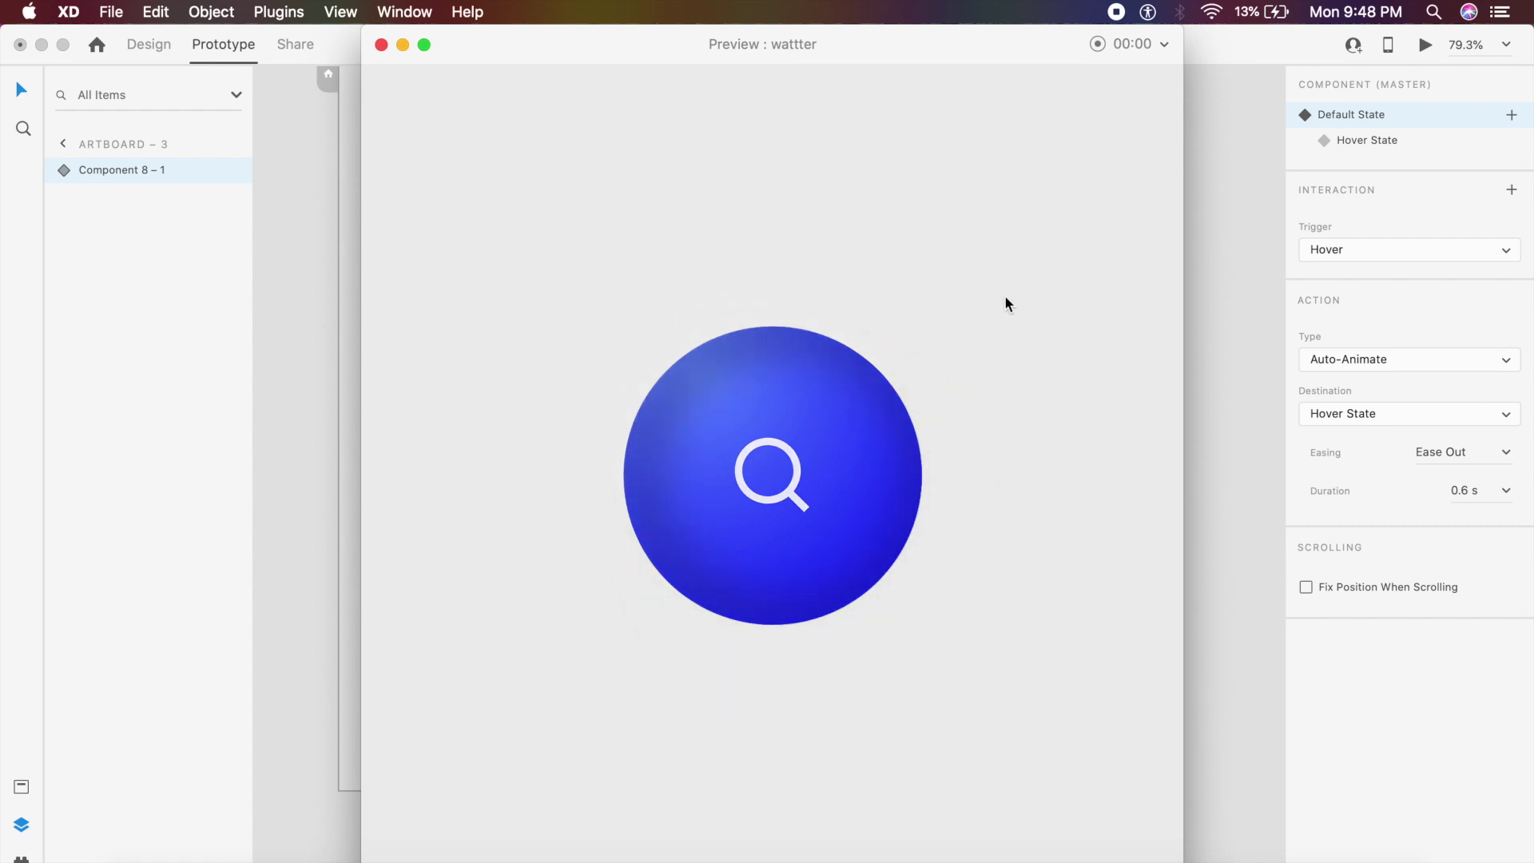